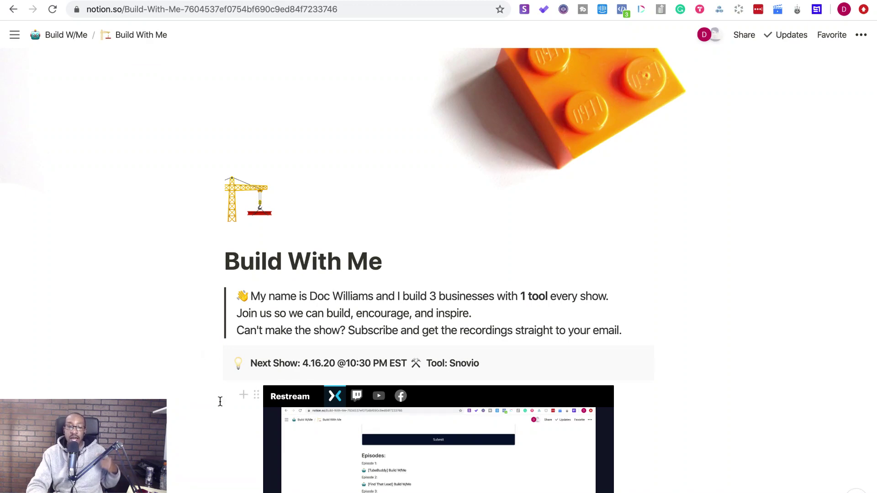
Step: Open the [Snovio] Build W/Me page listed under Episode 31 on the Build With Me page
scroll(732, 316, down, 4)
scroll(733, 316, down, 20)
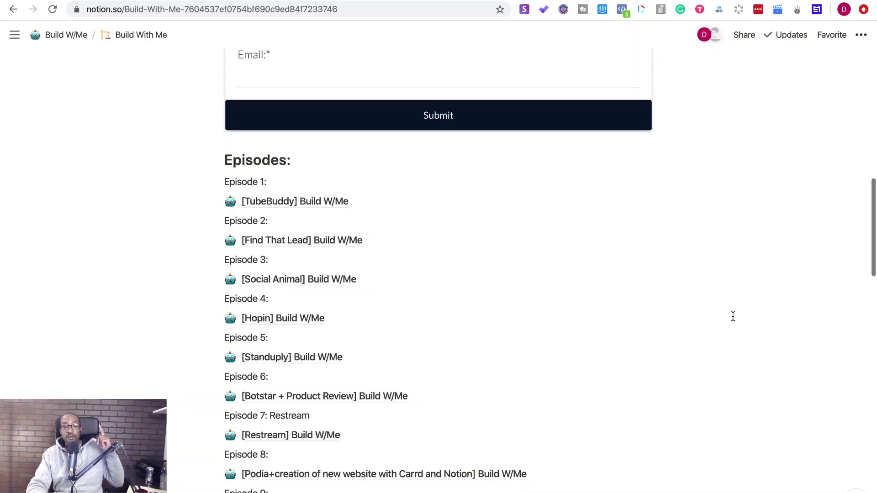
scroll(732, 315, down, 2)
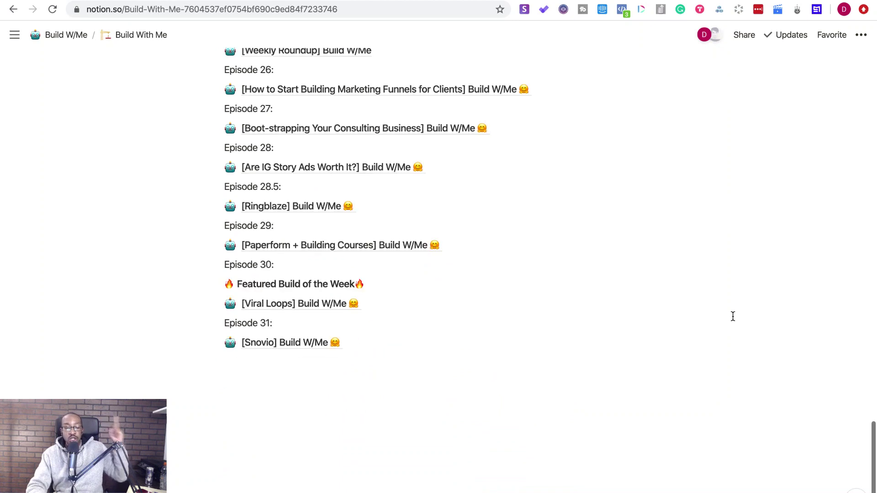
click(294, 350)
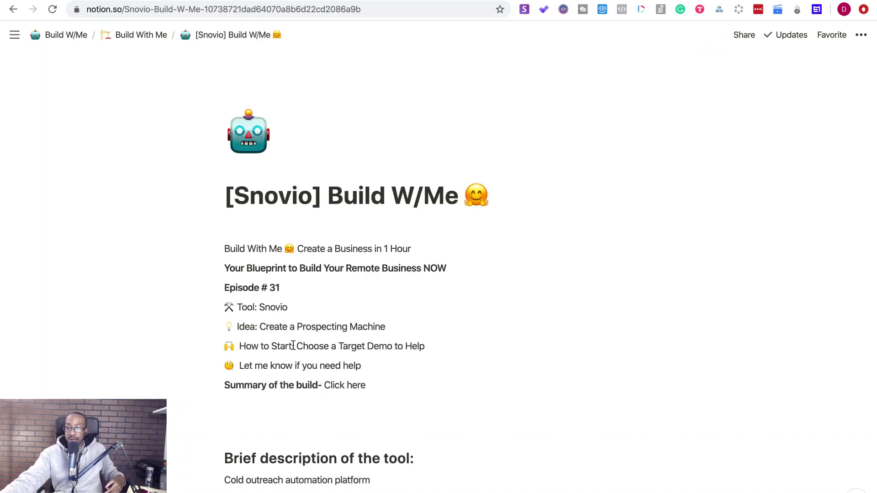
key(super+backslash)
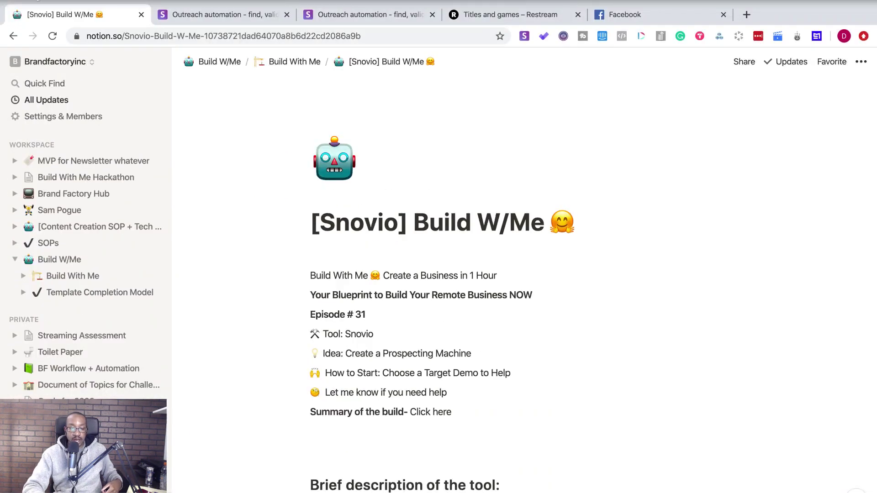
click(39, 0)
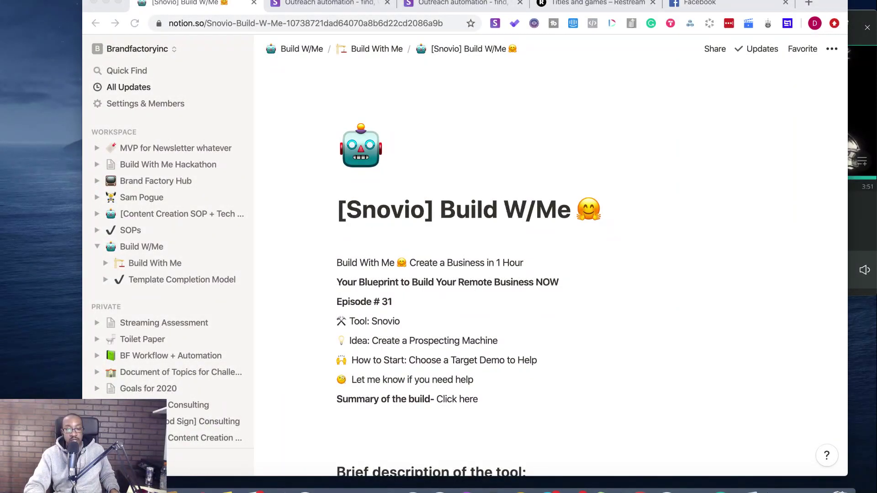
click(117, 2)
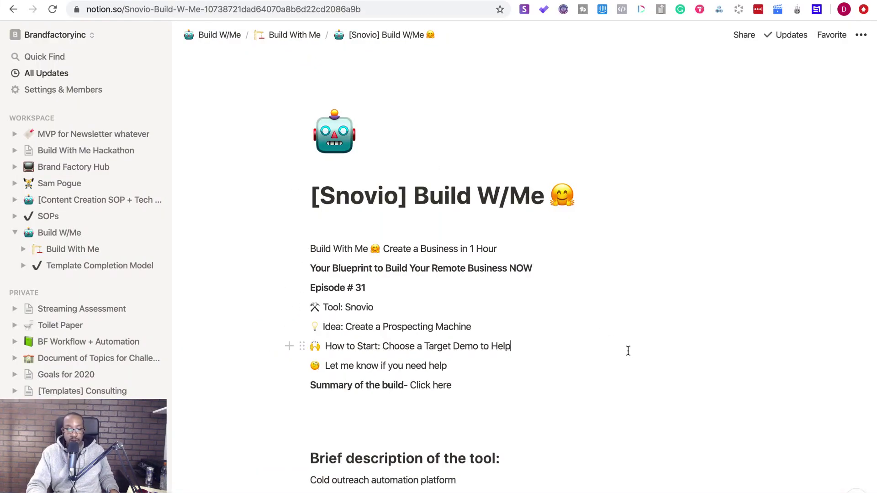
click(156, 38)
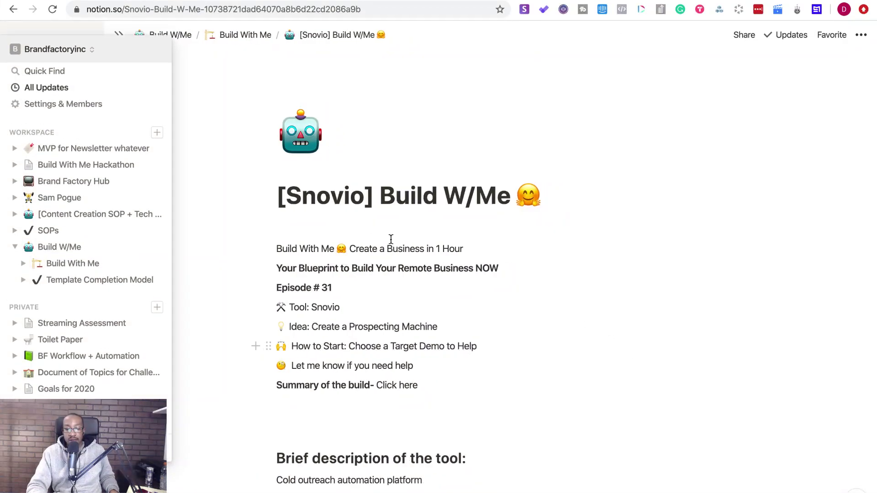
Step: Review the Snovio episode page's outline, switch to the Snov.io homepage and clear the text selection on its headline
scroll(429, 313, down, 2)
scroll(429, 313, down, 4)
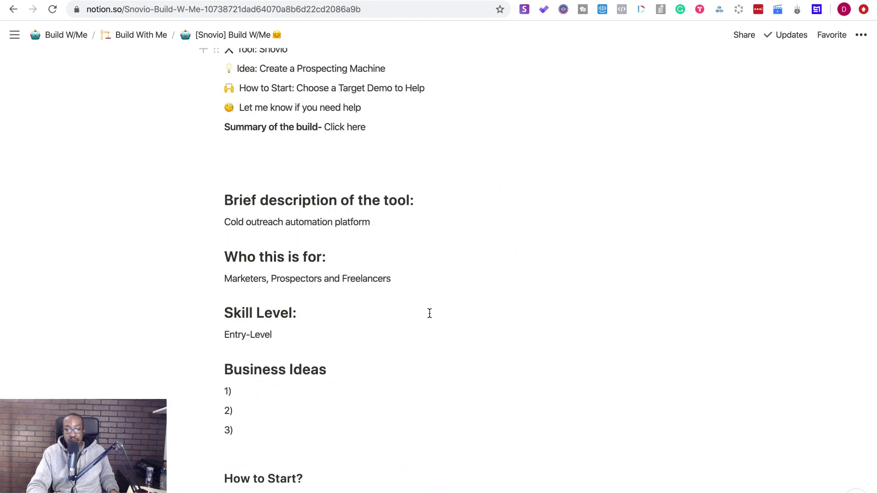
scroll(429, 313, up, 6)
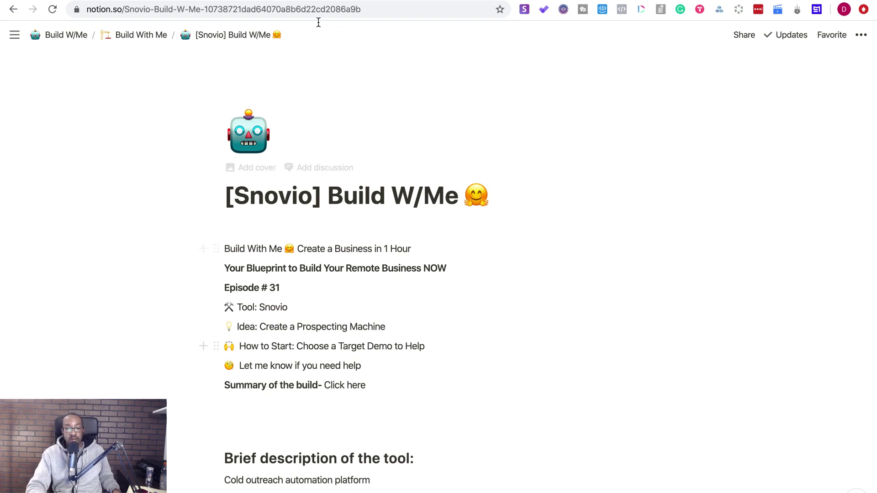
key(ctrl+Tab)
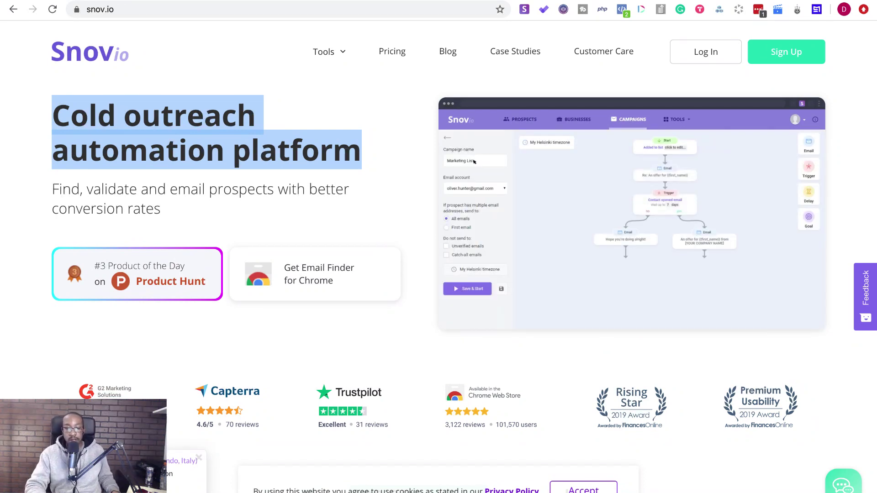
click(398, 209)
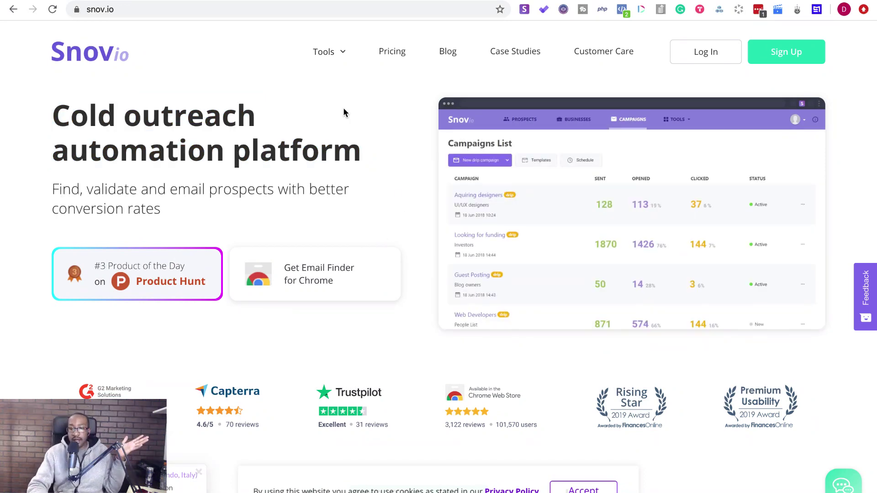
Step: Look through the Snov.io homepage's ratings and sign-up section, and accept the cookie notice
scroll(315, 192, down, 3)
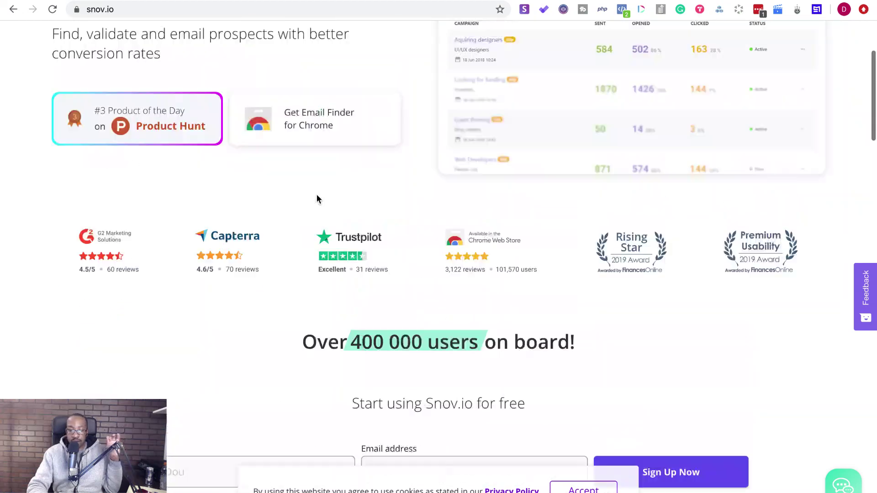
scroll(319, 199, up, 3)
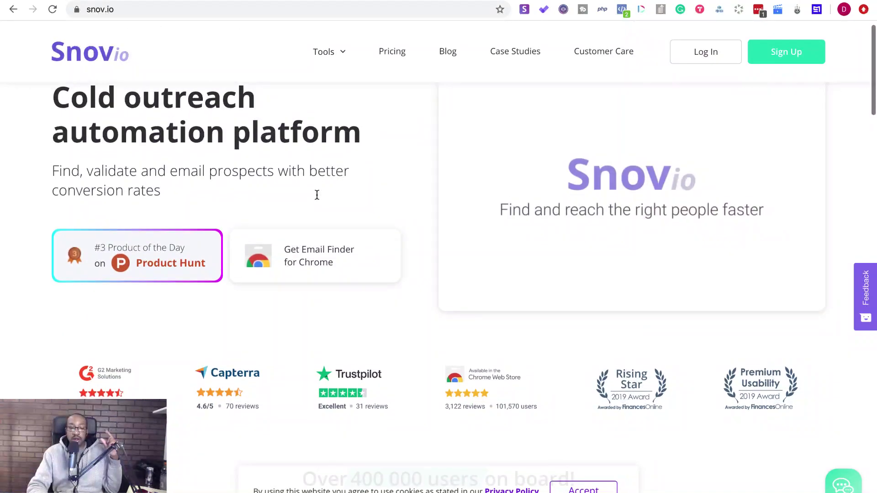
scroll(317, 195, up, 1)
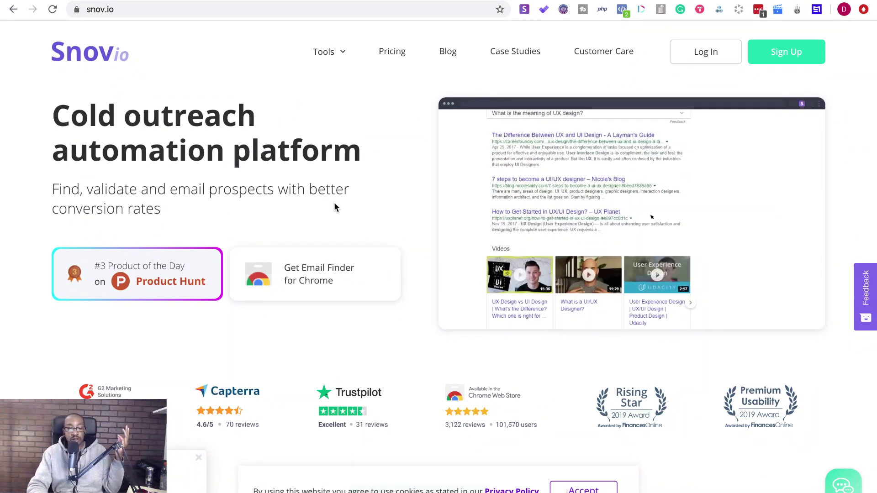
scroll(335, 207, down, 5)
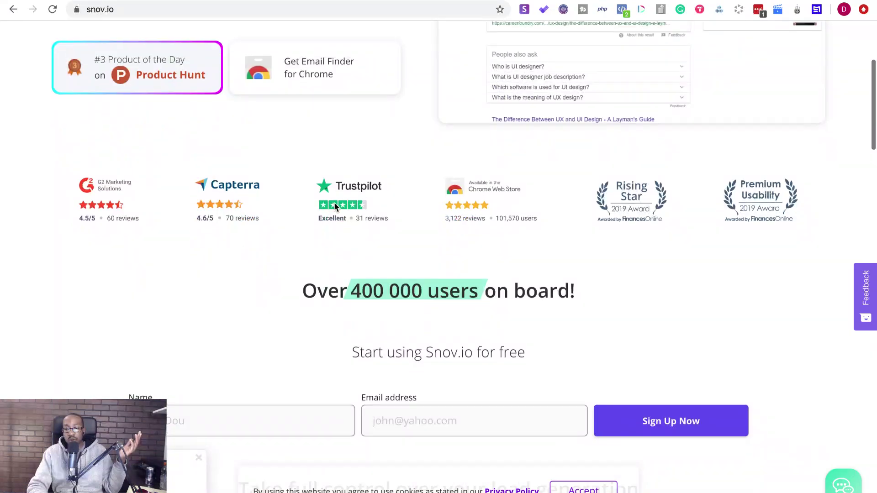
scroll(334, 202, down, 10)
scroll(334, 202, up, 8)
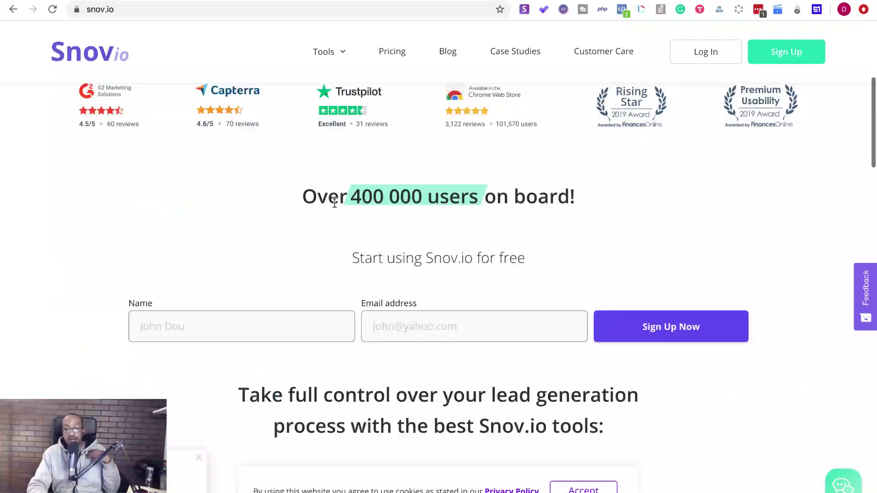
scroll(333, 202, down, 8)
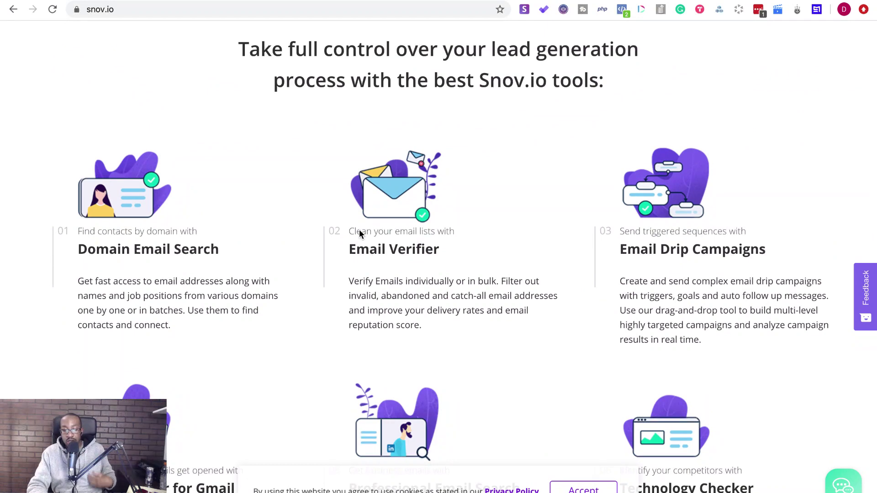
click(577, 490)
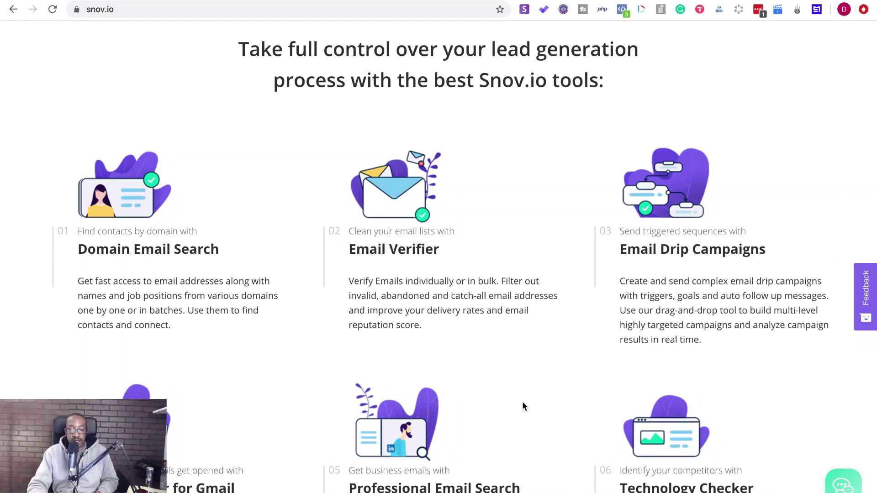
Step: Examine the six lead generation tools described on the Snov.io homepage, from Domain Email Search to Technology Checker
scroll(523, 406, down, 9)
scroll(523, 406, up, 6)
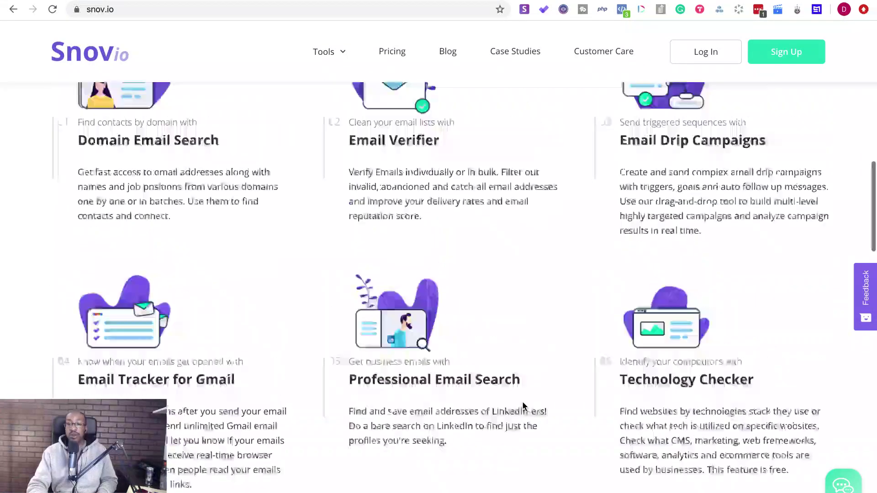
scroll(523, 405, up, 2)
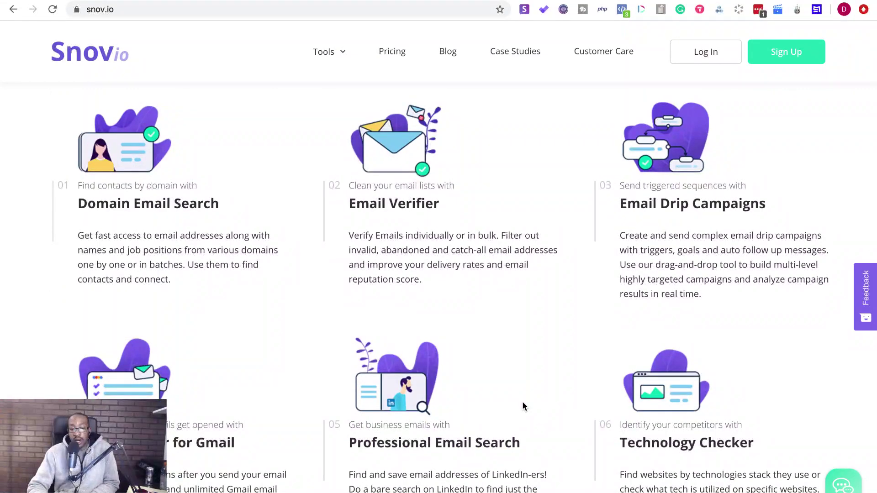
scroll(522, 401, down, 2)
scroll(522, 401, up, 2)
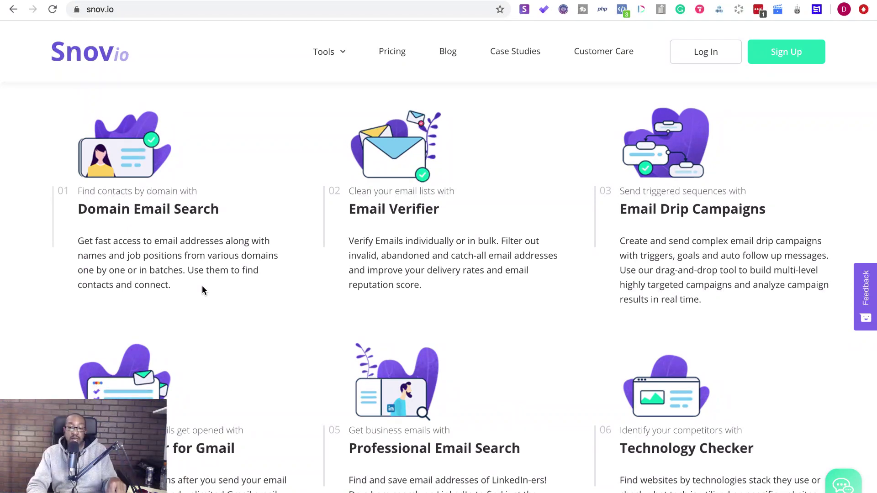
scroll(202, 286, down, 3)
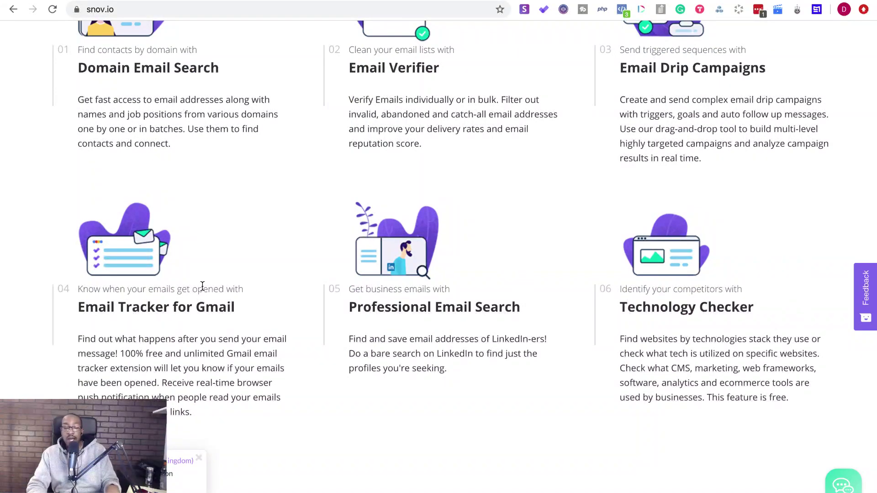
scroll(202, 286, up, 2)
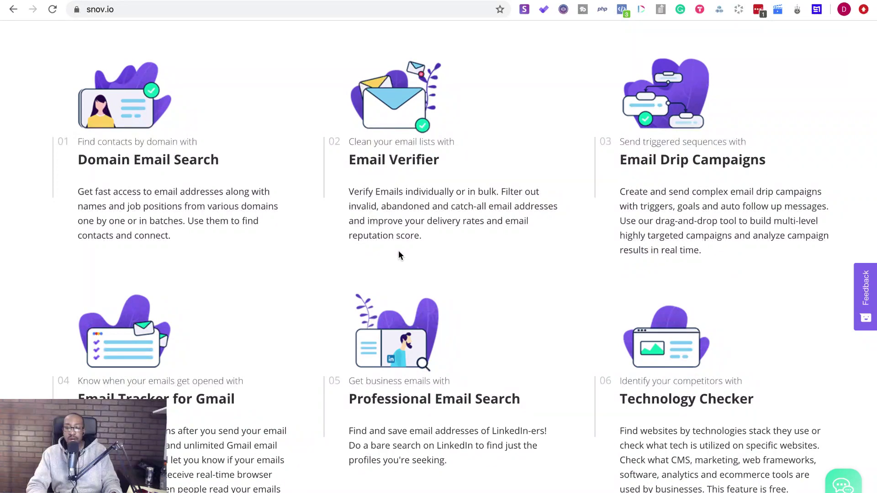
scroll(398, 255, down, 3)
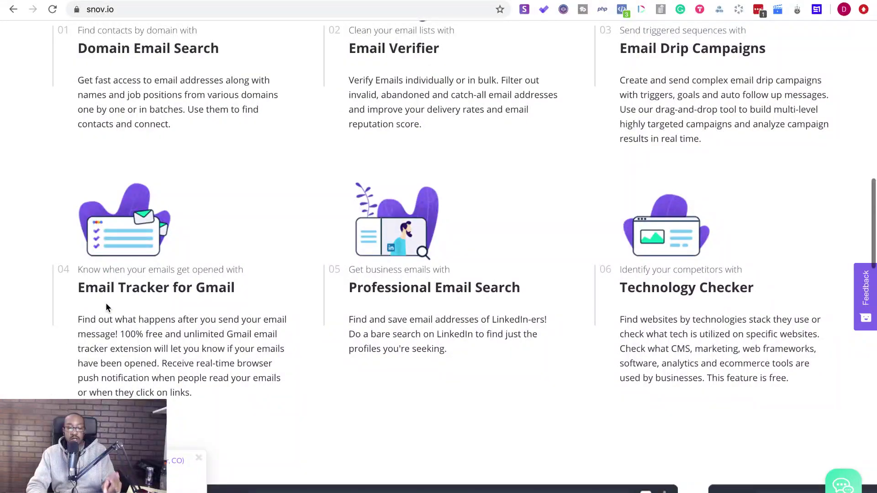
scroll(160, 291, up, 2)
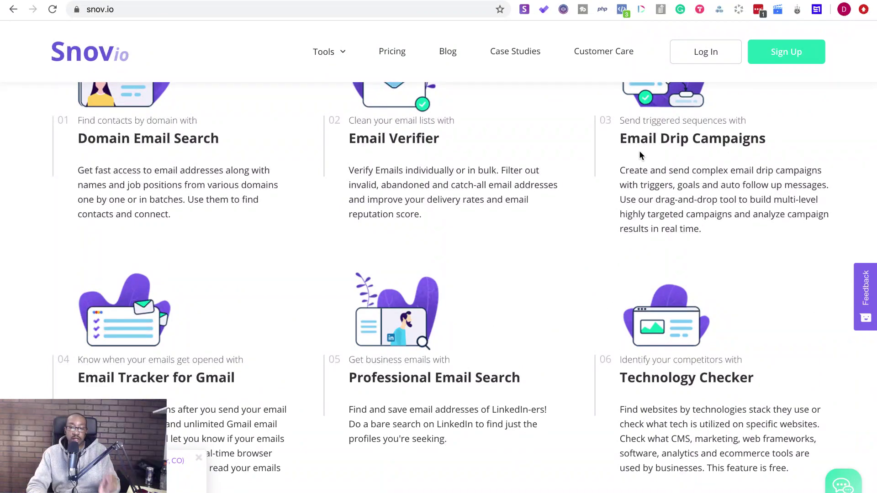
Step: View all four product slides in the homepage carousel, from the drip campaign to the Gmail email tracker, and the content below
scroll(597, 239, down, 10)
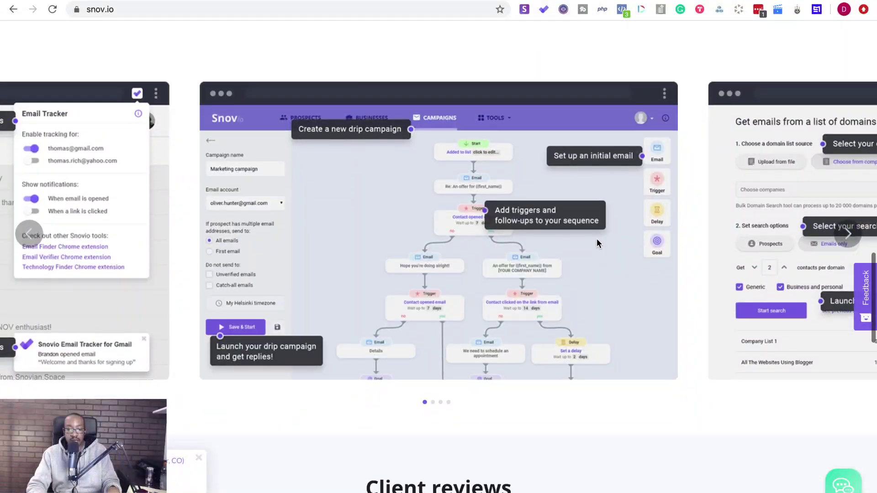
scroll(597, 239, down, 2)
scroll(596, 238, up, 3)
scroll(588, 248, down, 2)
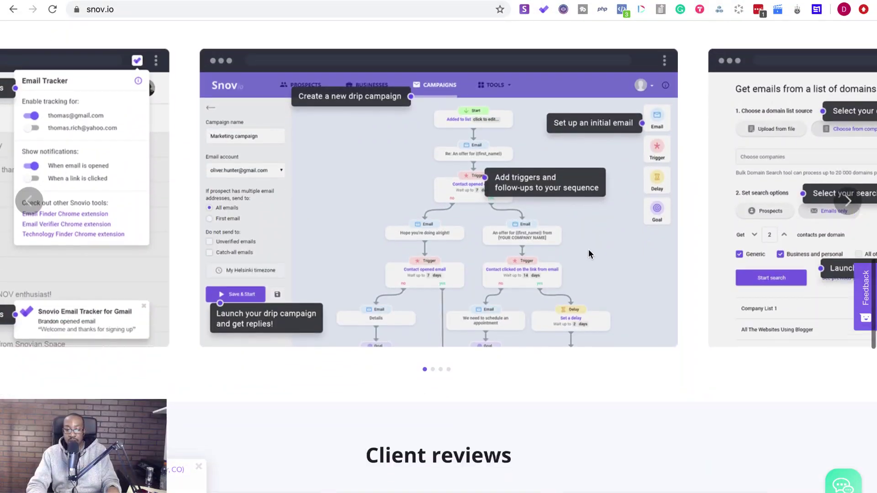
click(433, 370)
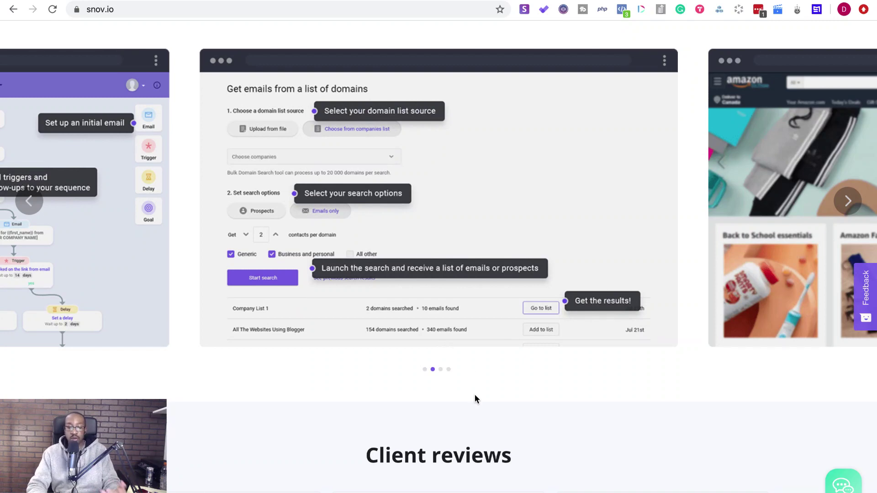
click(441, 369)
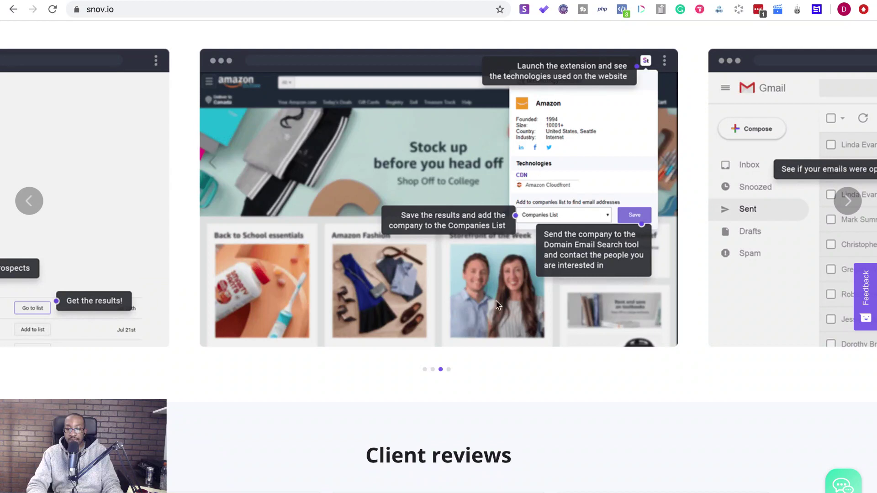
click(448, 368)
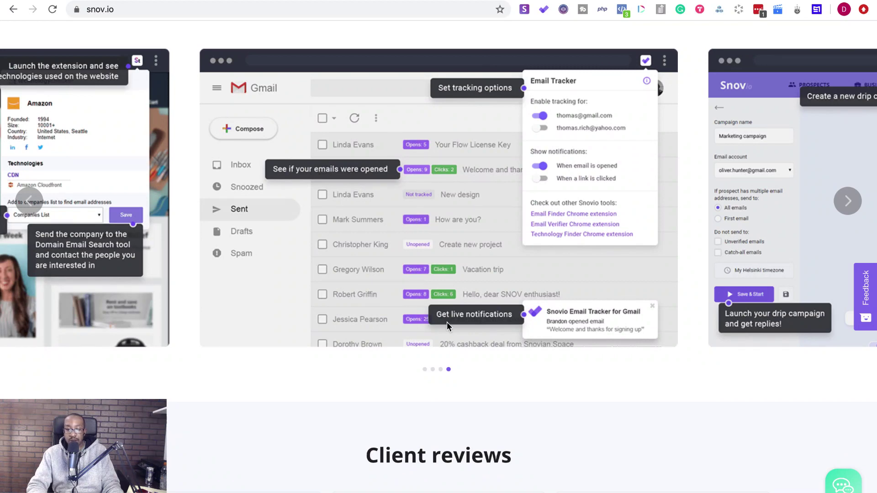
scroll(501, 404, down, 7)
scroll(502, 404, down, 9)
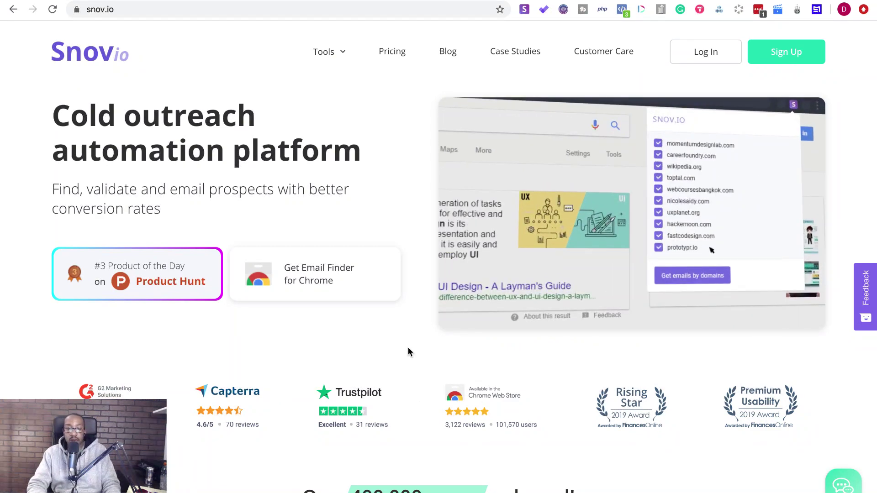
Step: Log in to the Snov.io account from the homepage and view the Paris Hilton Website prospect list
mouse_move(336, 53)
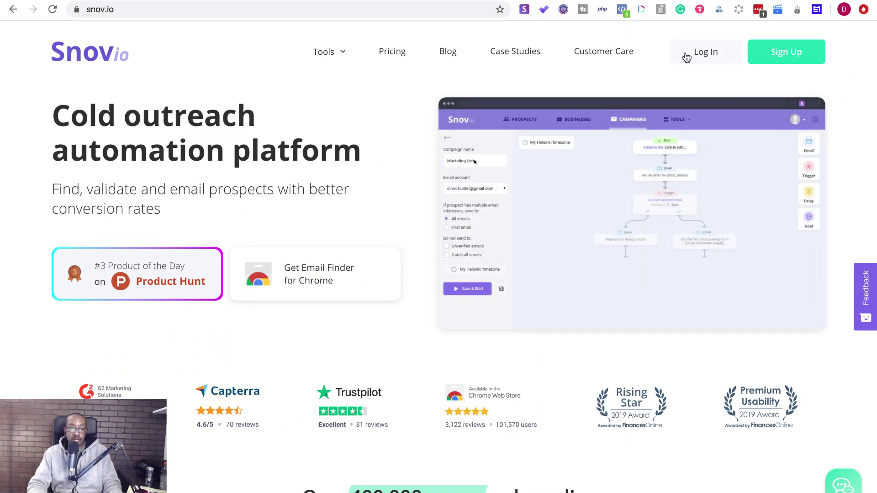
key(ctrl+Tab)
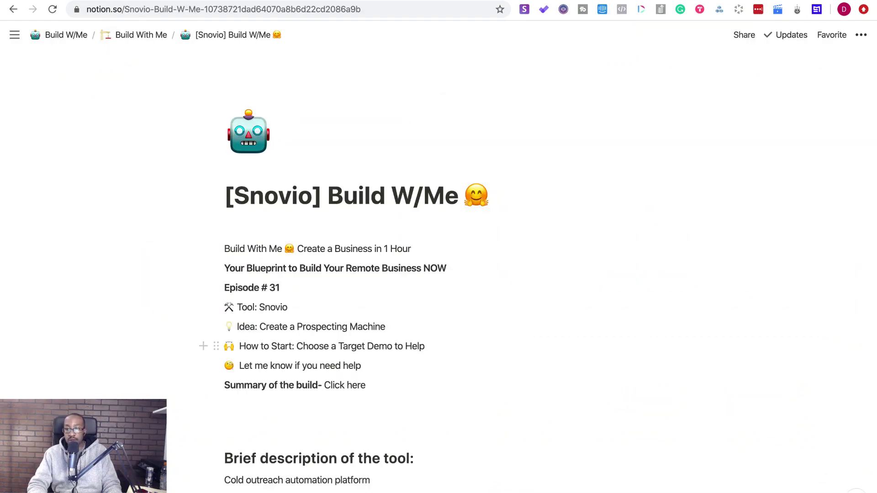
click(119, 0)
click(704, 57)
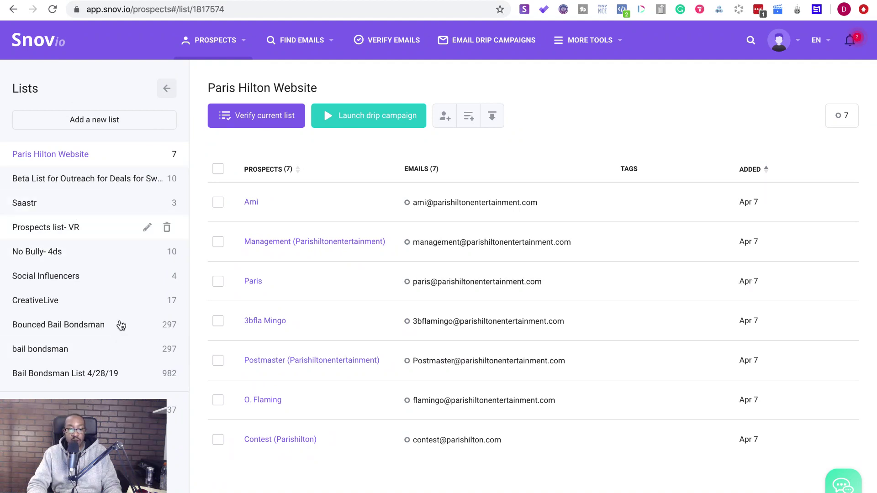
scroll(388, 360, up, 1)
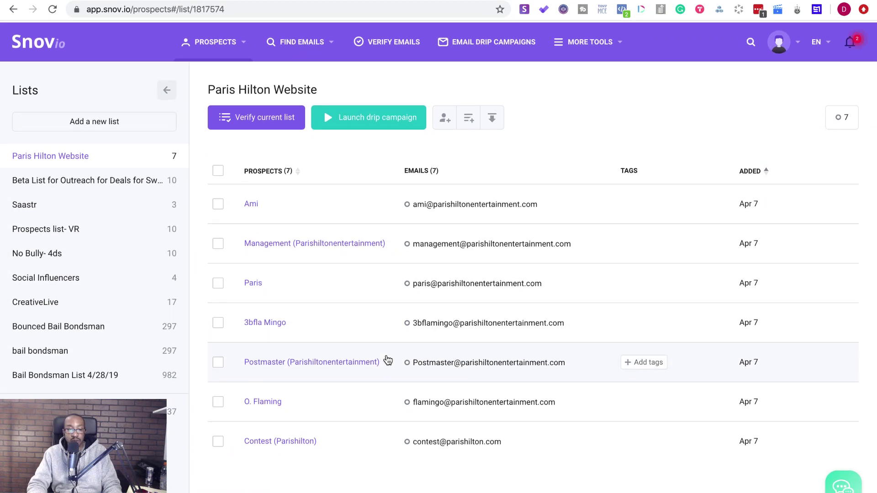
mouse_move(219, 49)
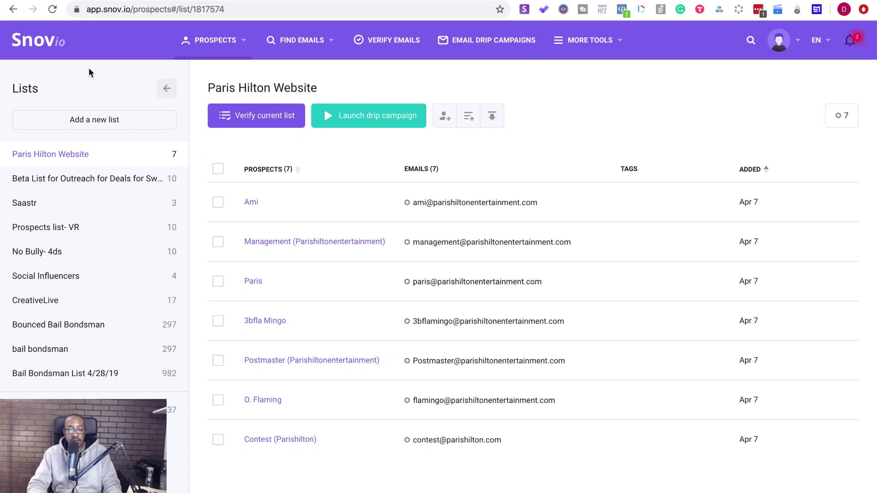
click(175, 91)
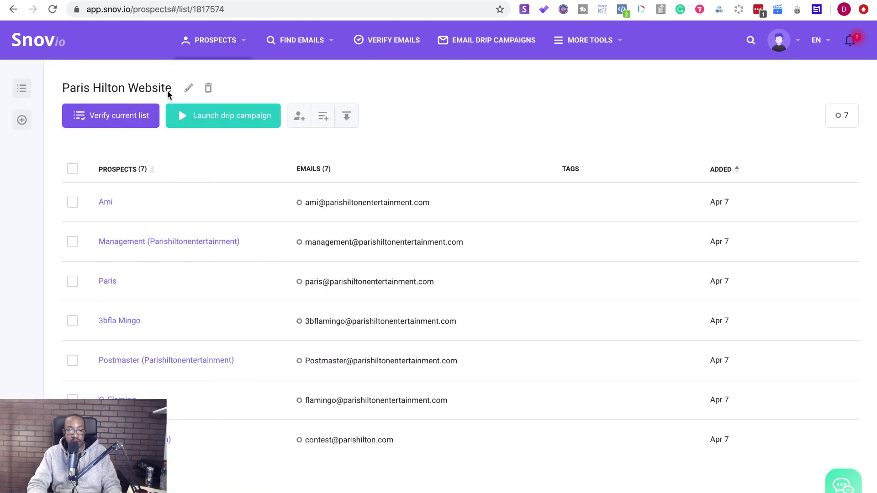
click(22, 86)
Step: Open the Businesses section and look through its plugin history of companies and email domains
mouse_move(200, 44)
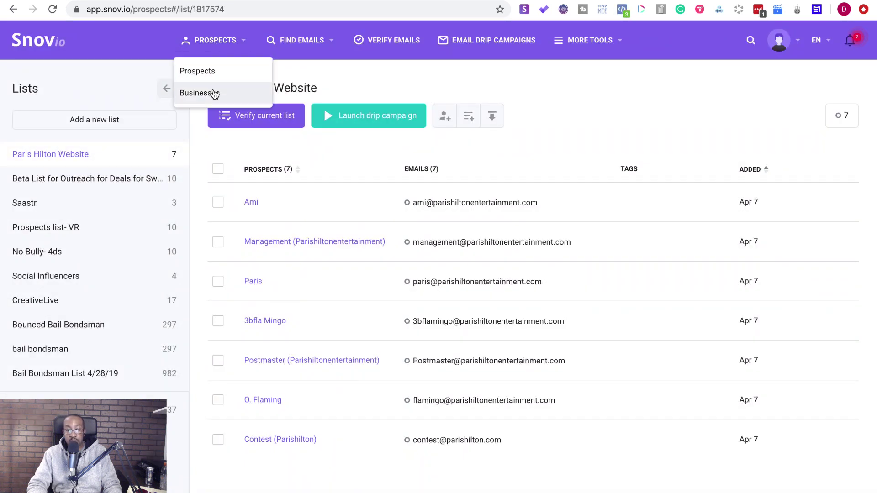
click(214, 94)
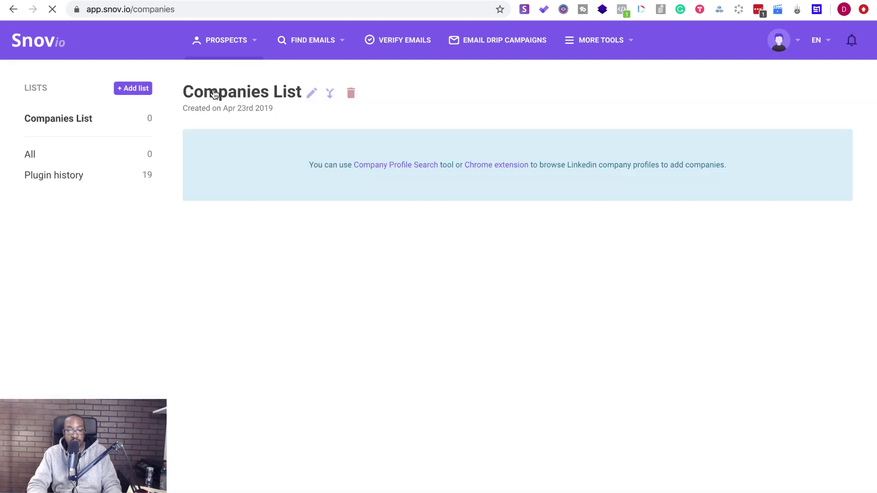
click(104, 180)
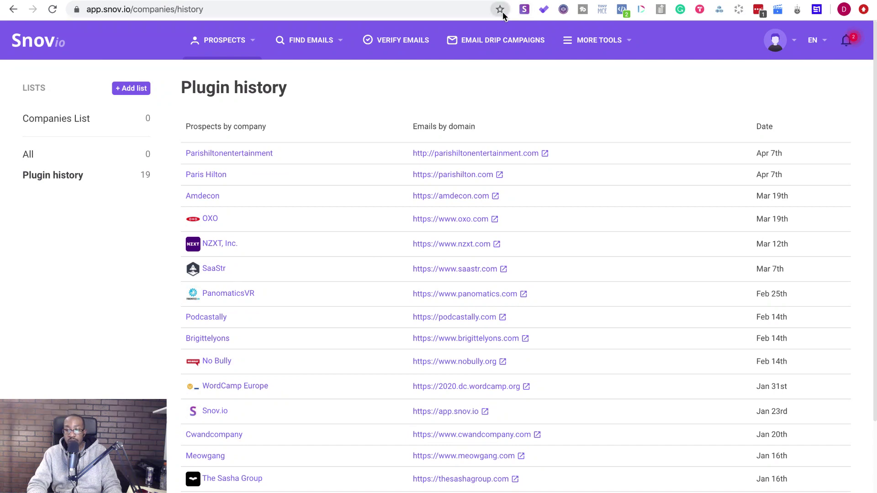
scroll(278, 134, down, 3)
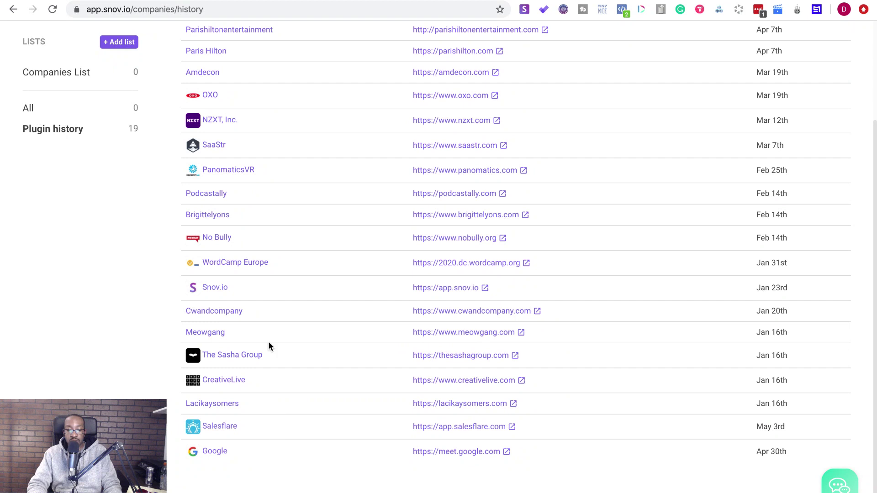
scroll(268, 346, up, 3)
Step: Briefly run the Snov.io browser extension on the plugin history page, and open the single email search page
mouse_move(332, 32)
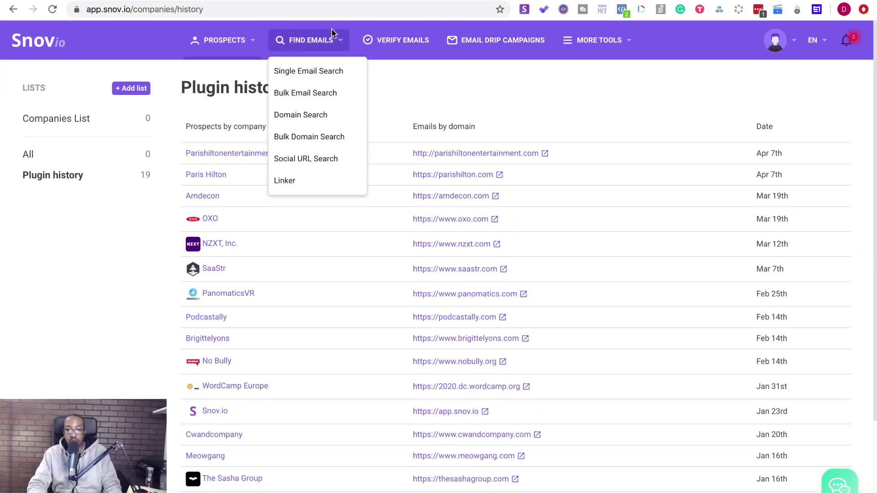
click(525, 10)
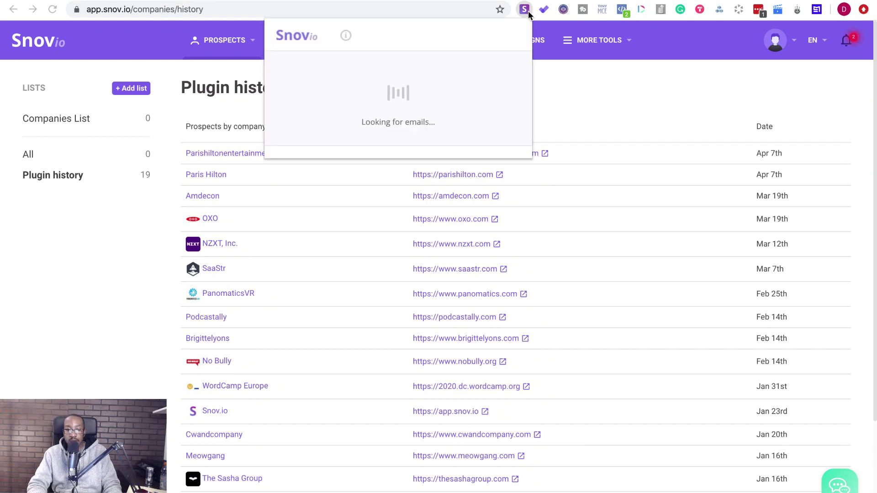
click(525, 9)
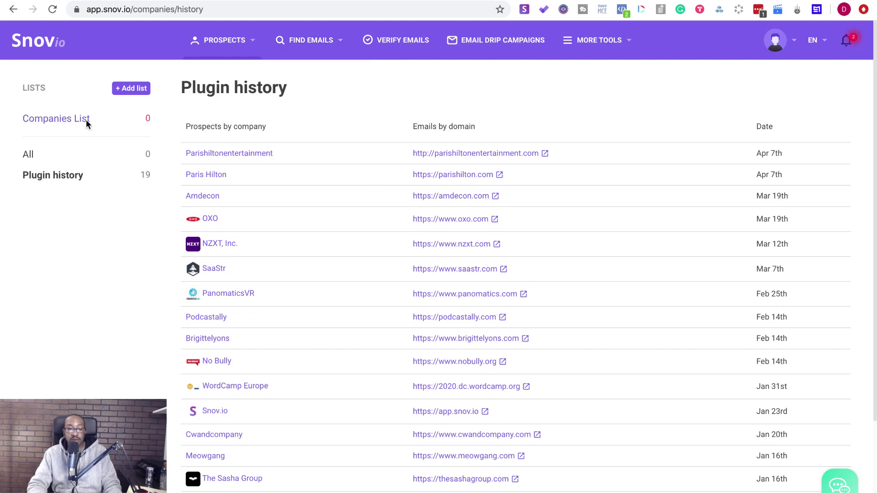
mouse_move(309, 61)
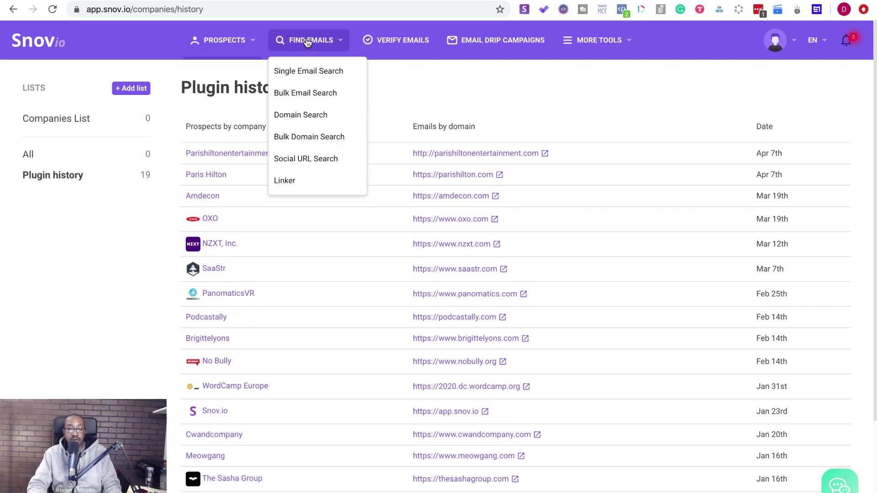
click(307, 41)
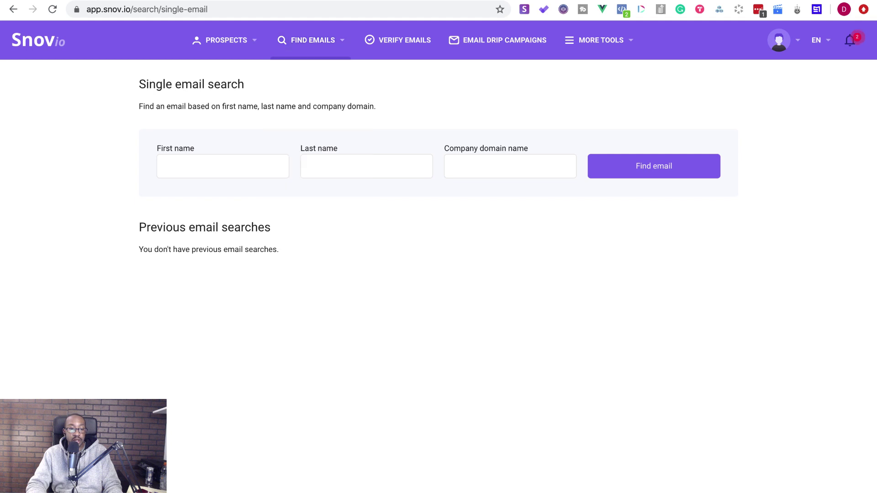
mouse_move(265, 1)
click(40, 0)
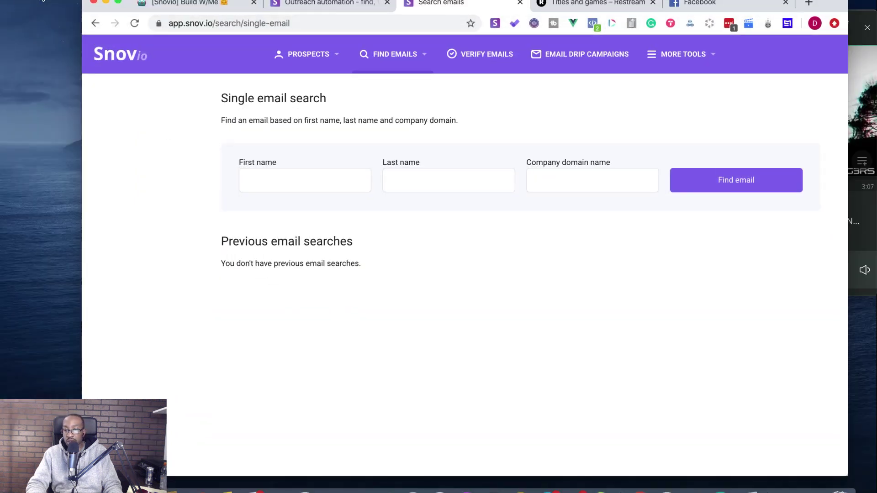
click(76, 255)
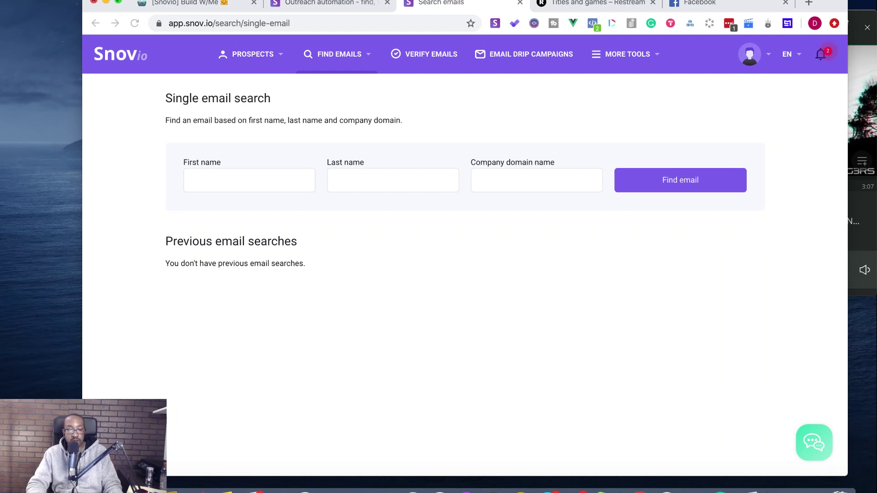
click(118, 2)
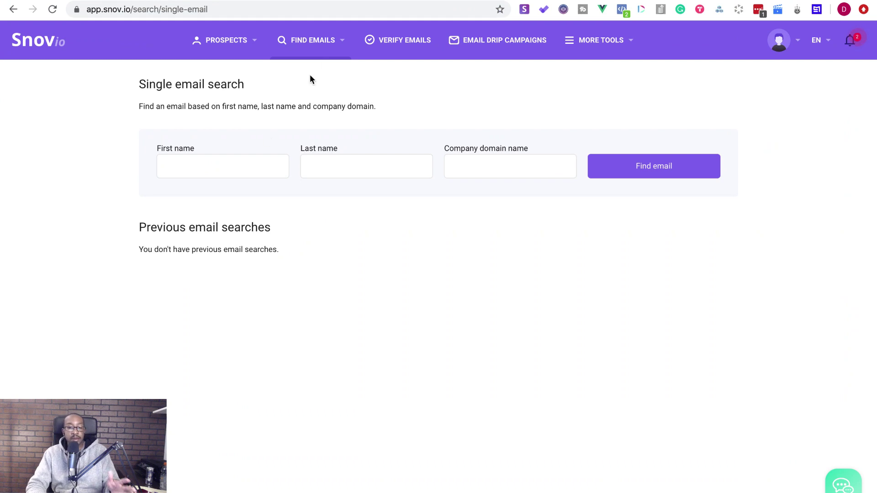
Step: View the Social URL Search page and the Linker boolean search form among the email finding tools
mouse_move(323, 29)
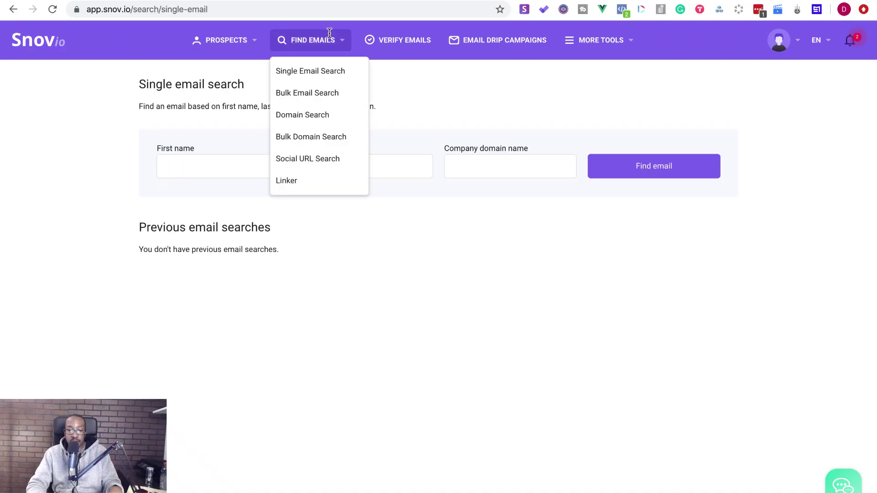
click(324, 171)
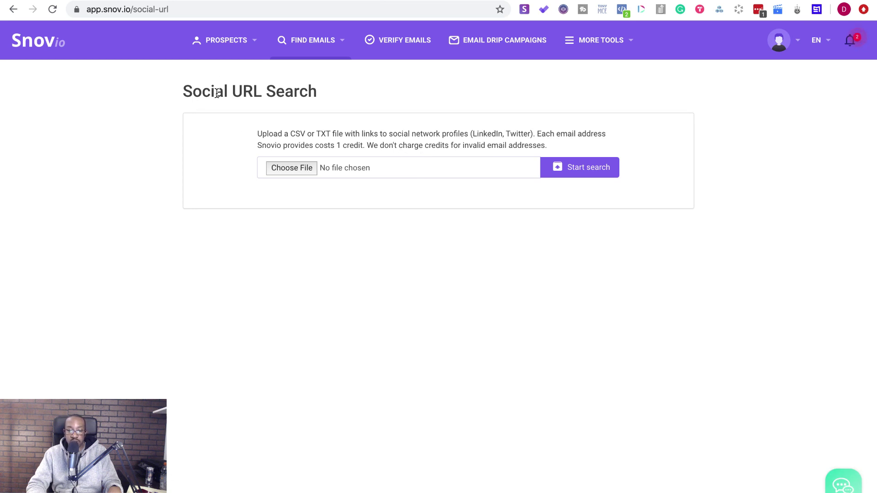
mouse_move(322, 49)
click(300, 178)
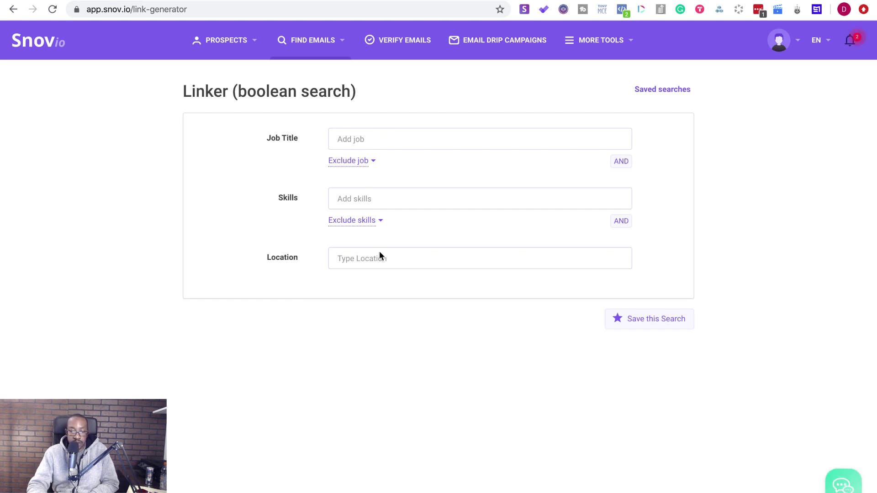
Step: View the individual email verification page and browse the technology categories in the Technology Checker
click(387, 41)
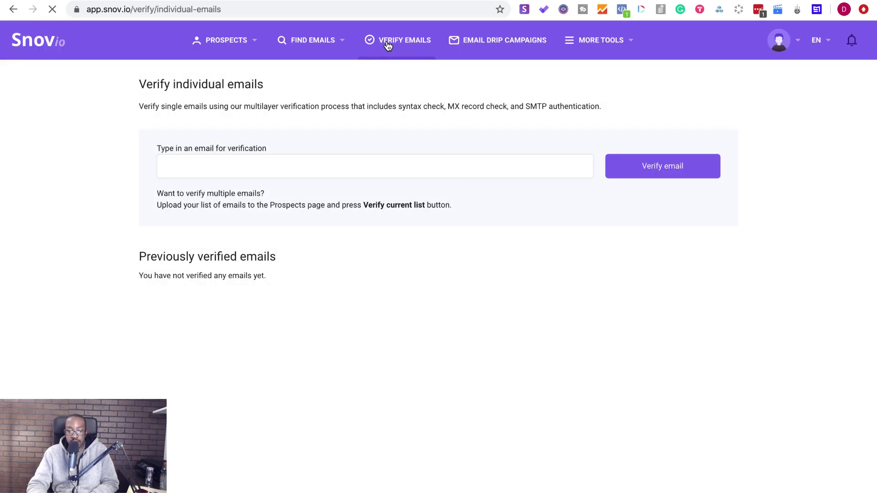
mouse_move(594, 42)
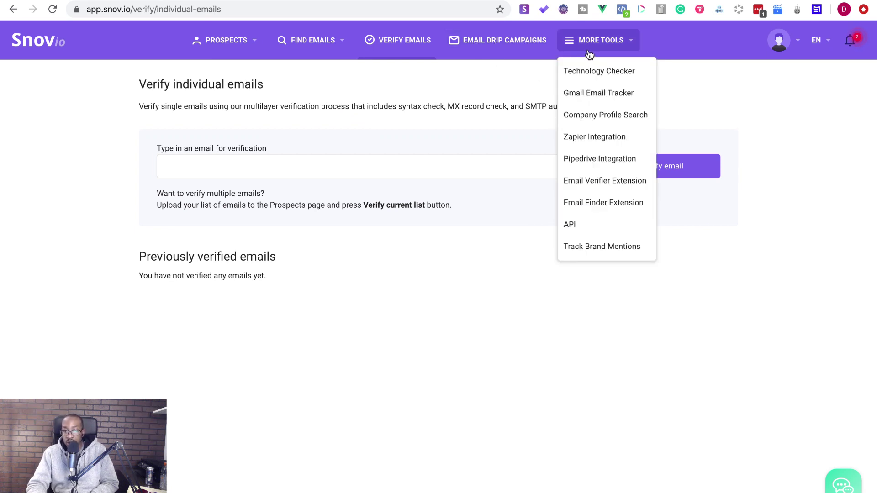
click(592, 74)
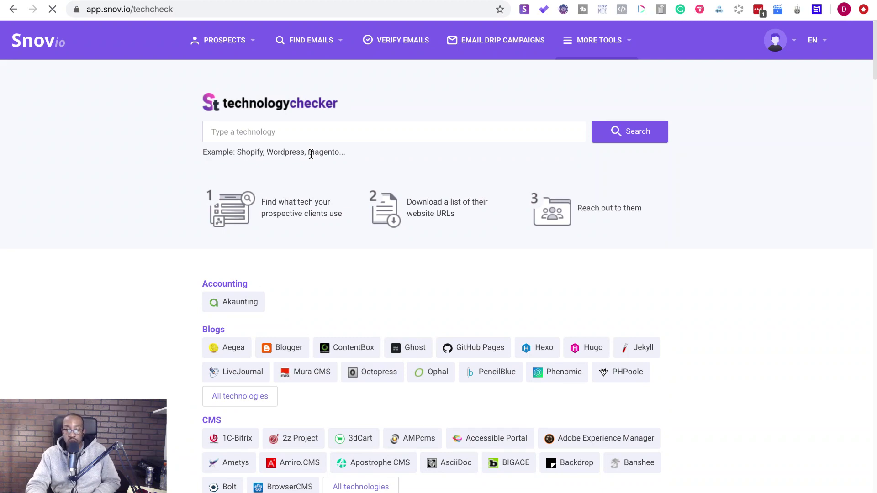
scroll(307, 218, down, 5)
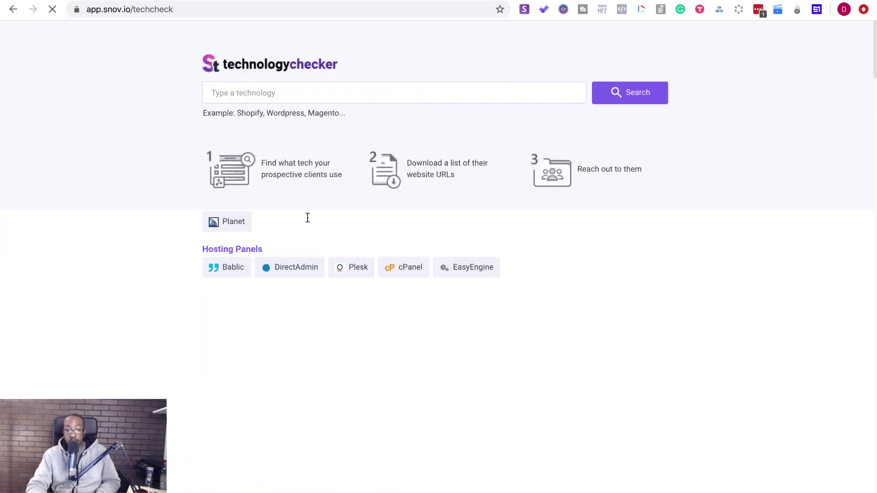
scroll(332, 392, up, 6)
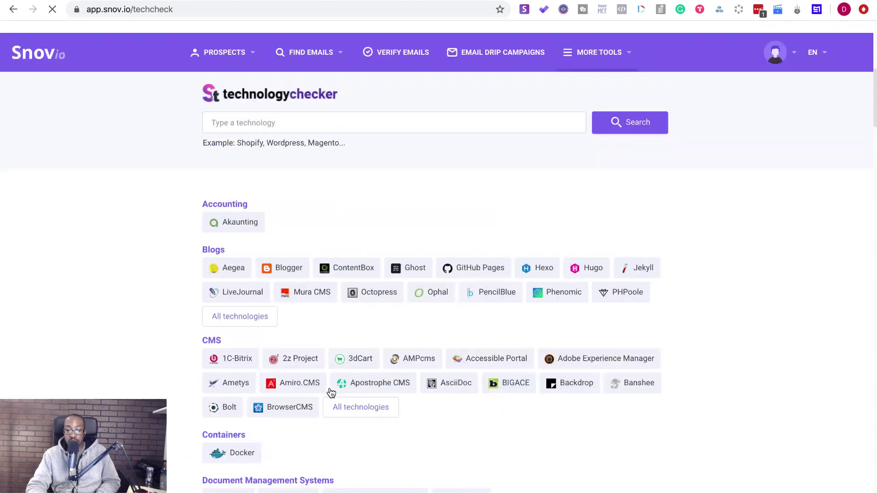
scroll(331, 393, down, 6)
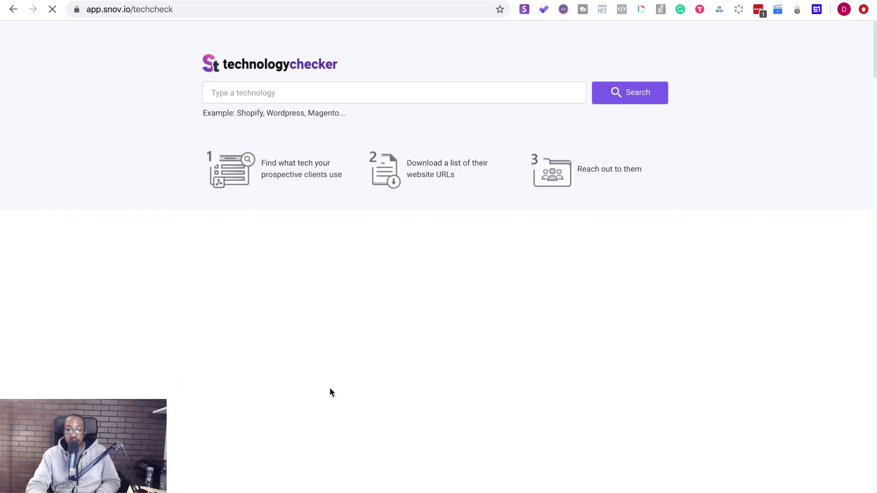
scroll(330, 388, up, 10)
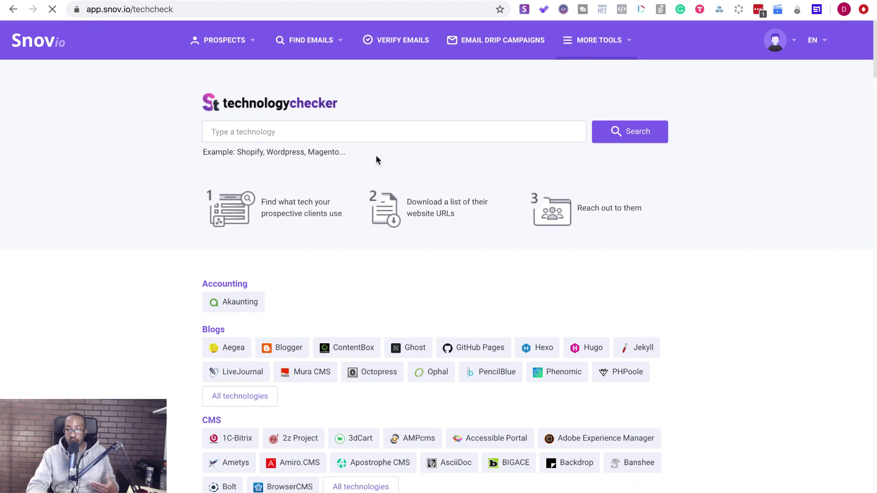
Step: View the Gmail Email Tracker's summary reports and the account's CRM and Zapier integrations page
mouse_move(592, 43)
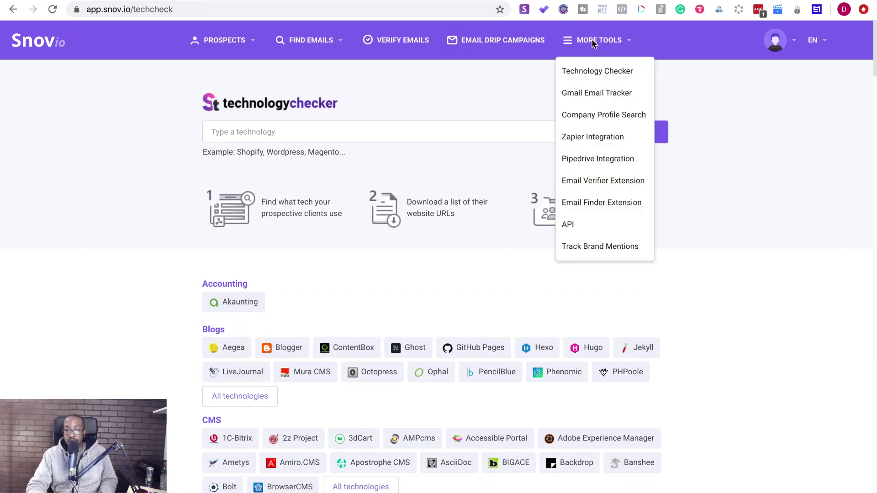
click(618, 100)
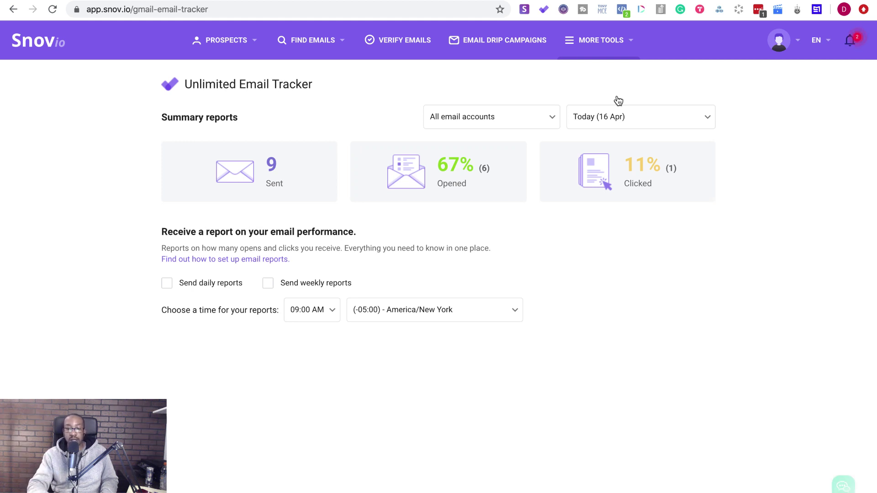
mouse_move(585, 48)
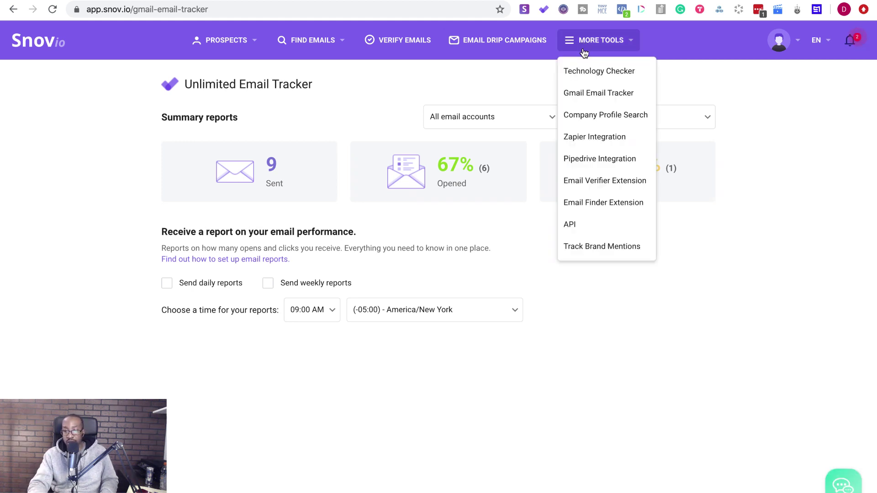
click(594, 136)
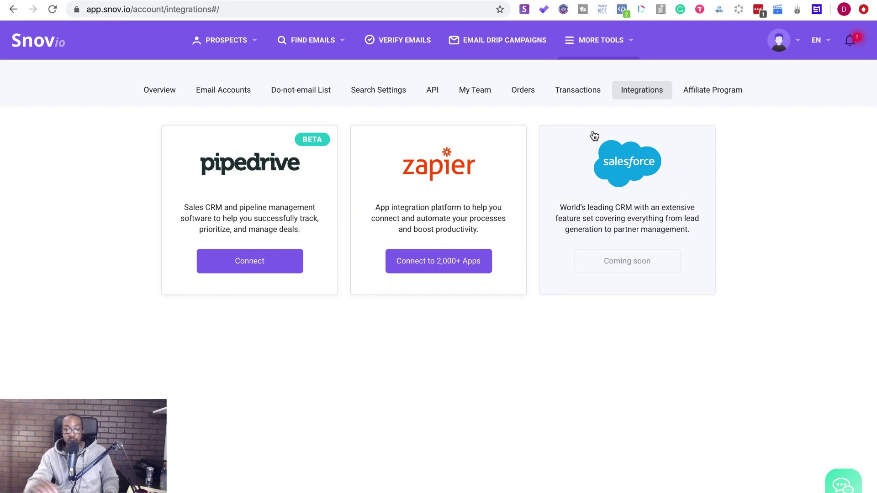
Step: Open Snov.io's integrations page on Zapier and look through the connectable apps and workflow templates, loading more of them
click(478, 267)
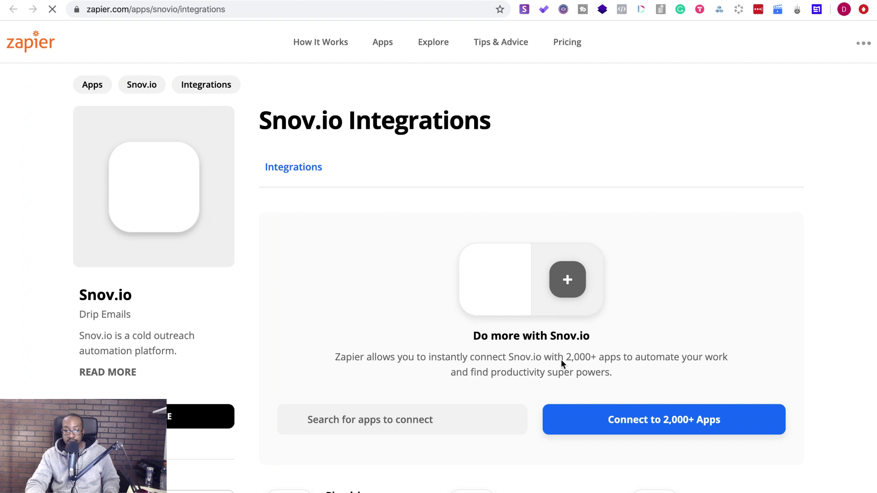
scroll(531, 344, down, 8)
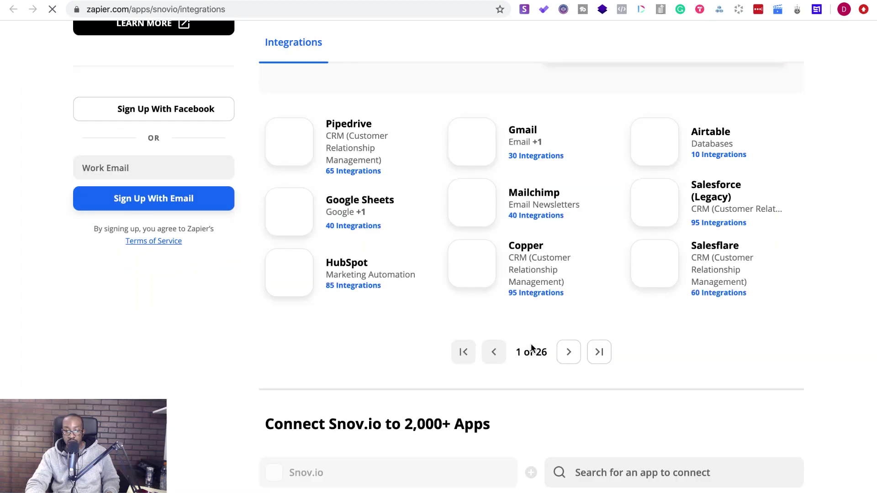
scroll(531, 349, down, 6)
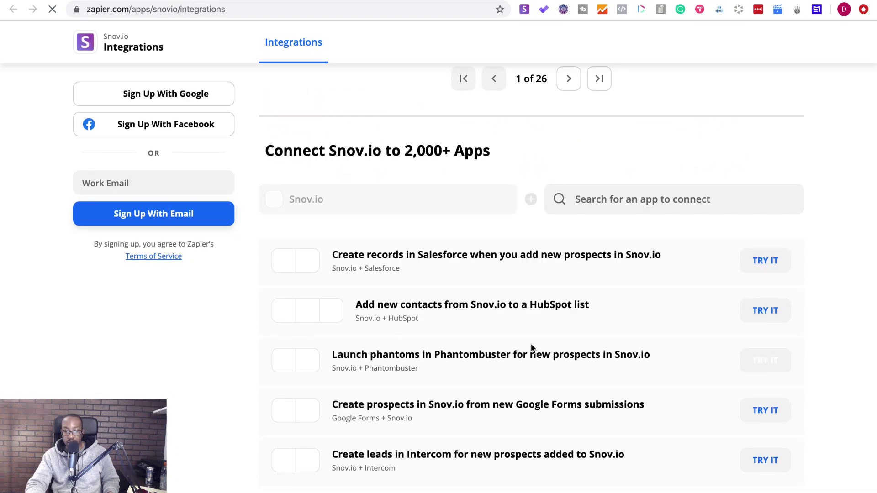
scroll(531, 344, down, 4)
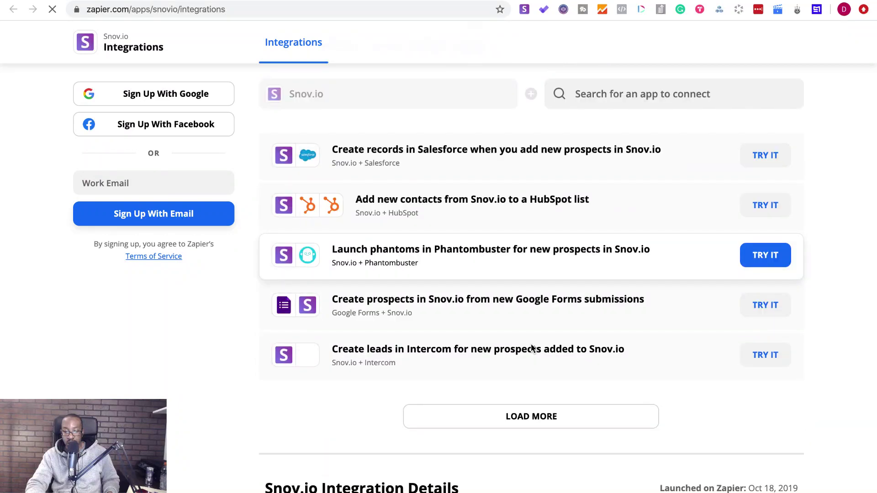
click(523, 367)
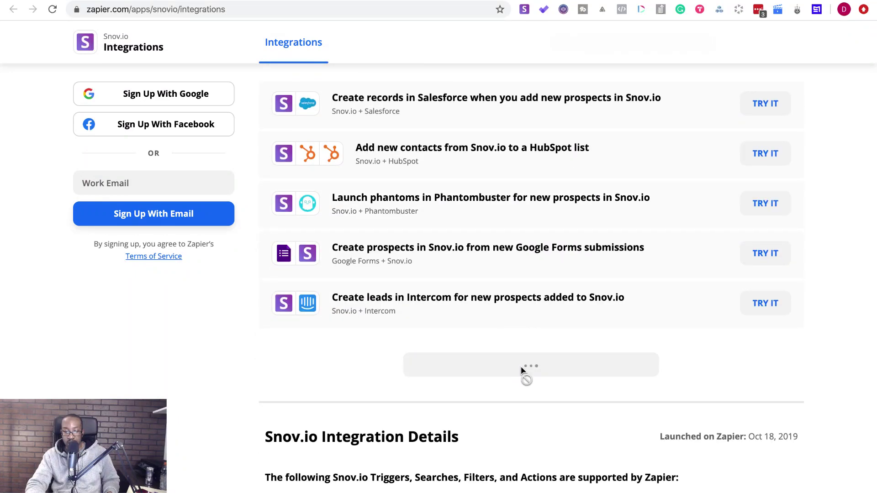
scroll(522, 369, down, 7)
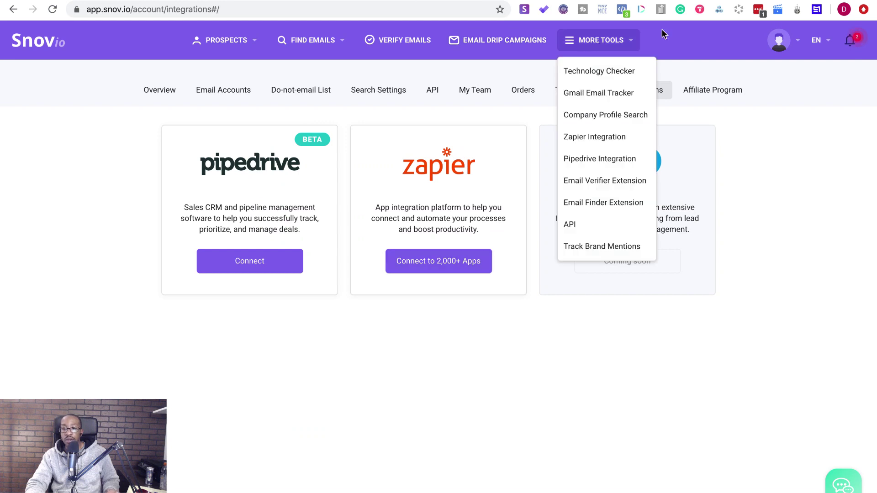
Step: Open the Snov.io Affiliate Program page in the account settings
click(708, 91)
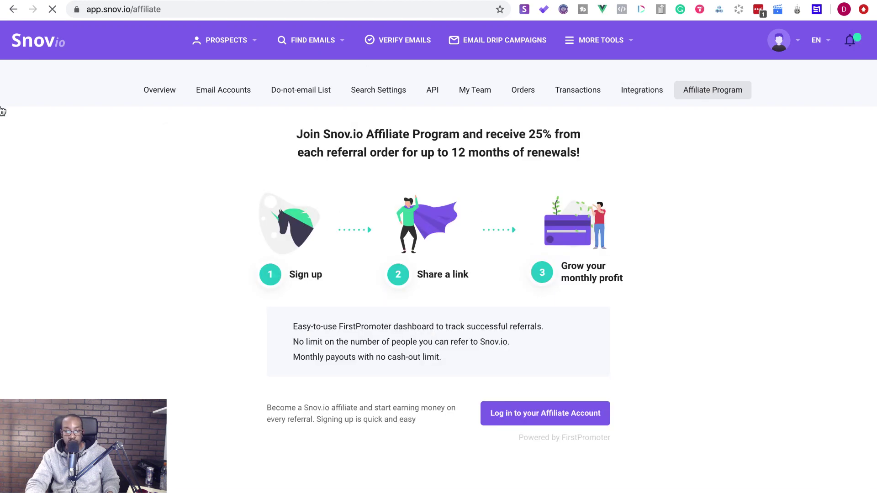
Step: Leave the affiliate page and open the account's list of email drip campaigns
click(48, 45)
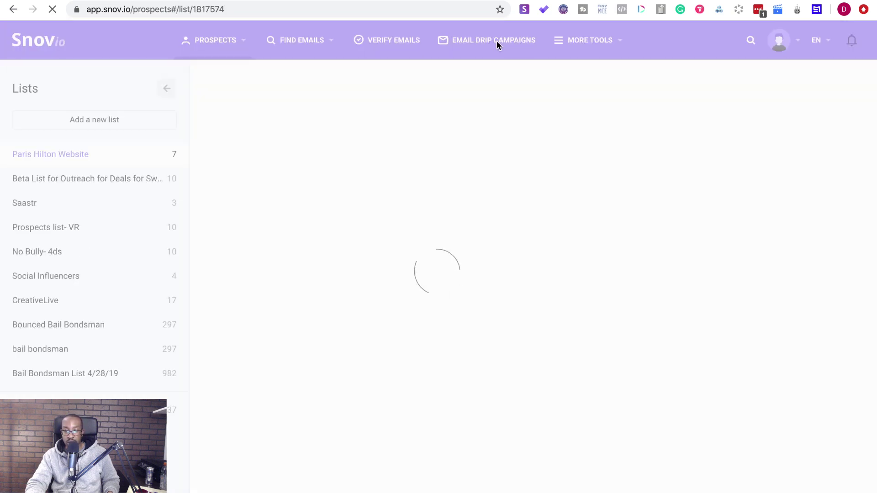
click(498, 44)
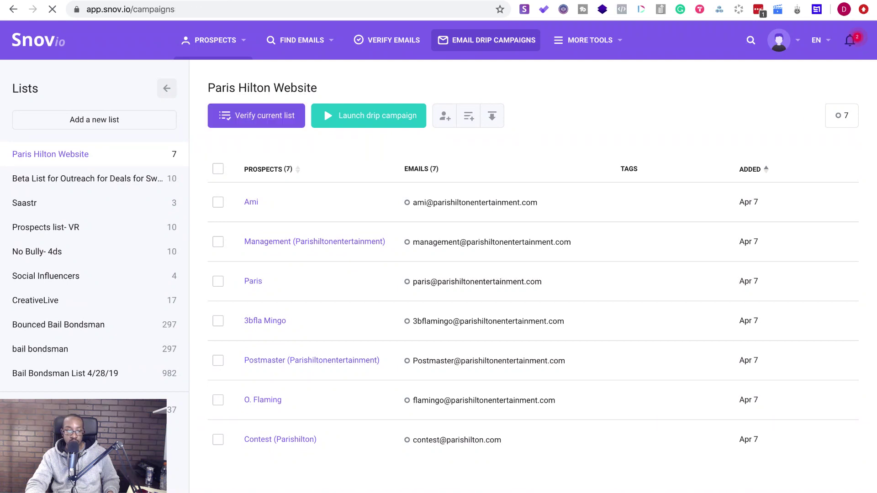
mouse_move(32, 1)
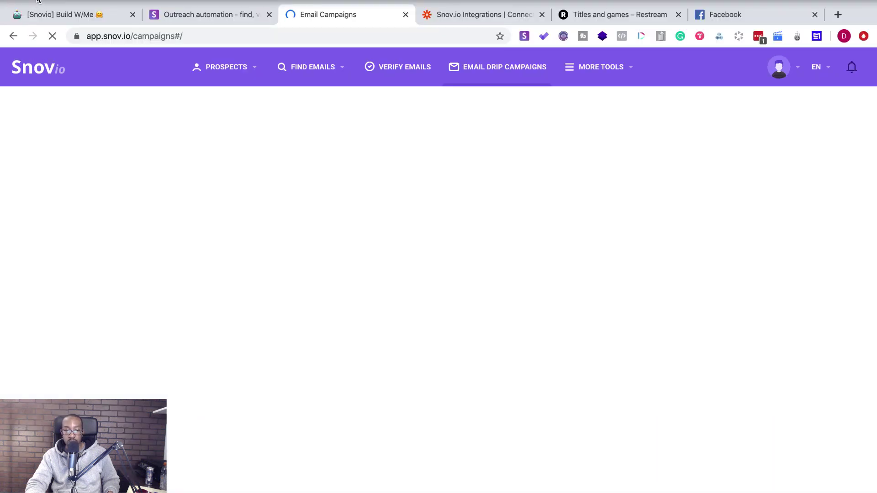
click(38, 0)
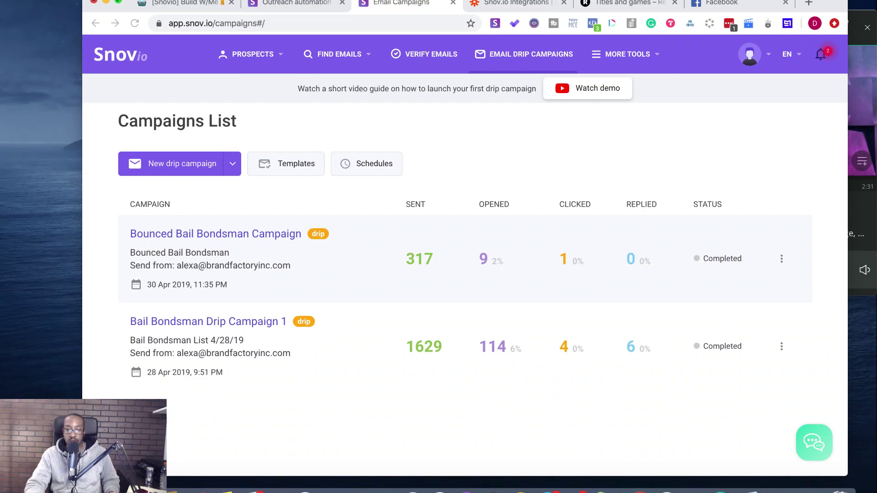
click(118, 2)
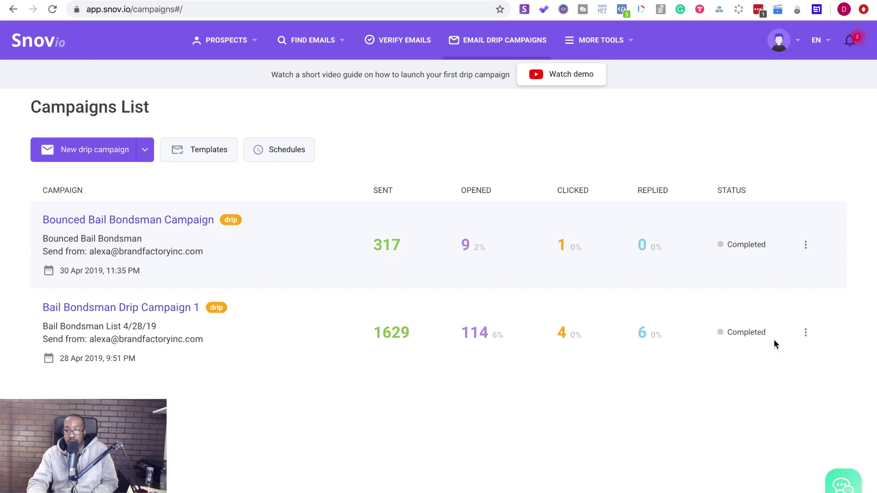
Step: View the statistics of Bail Bondsman Drip Campaign 1 and preview its email "[Increase Your Customers] Exclusively for Bail Bonds"
click(166, 307)
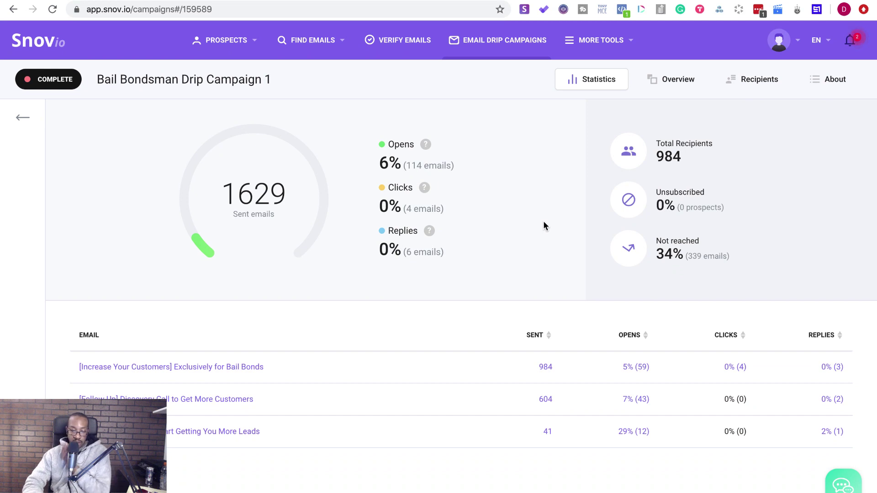
click(241, 369)
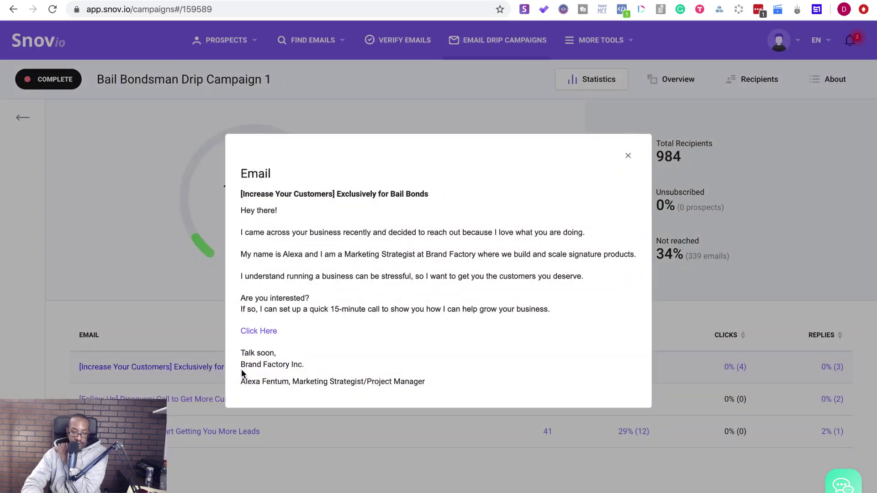
scroll(352, 330, down, 1)
scroll(352, 335, up, 1)
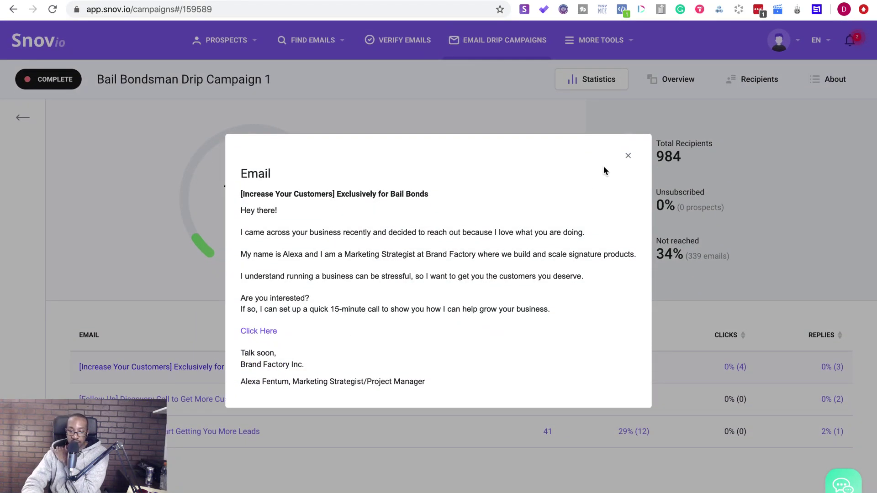
click(628, 156)
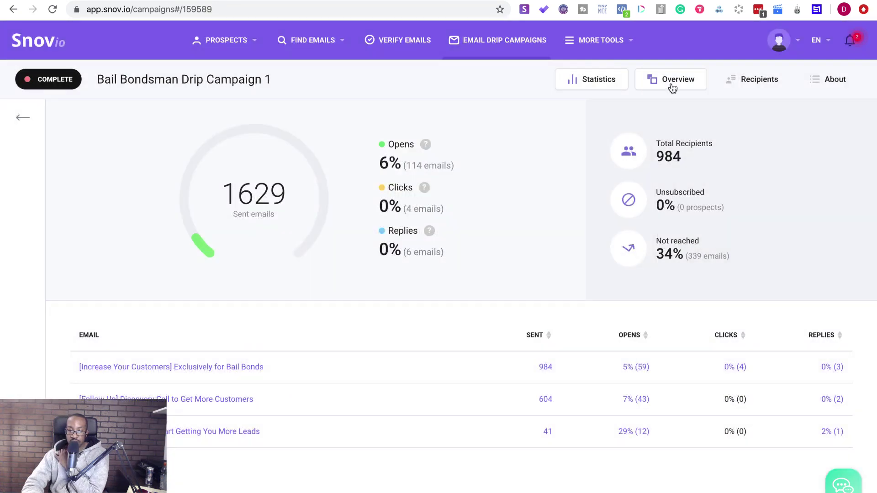
Step: Examine the campaign's overview flowchart from the start list through the triggers, delays and follow-up emails to the discovery call goal
click(672, 87)
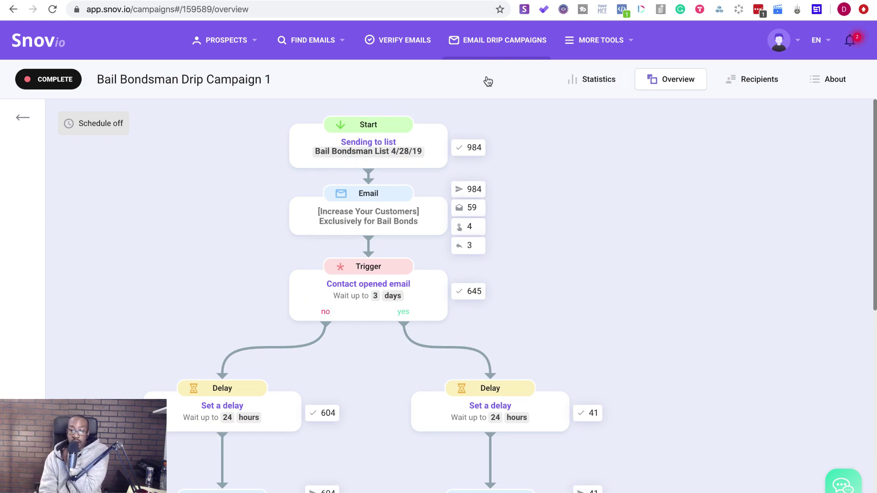
scroll(478, 242, down, 7)
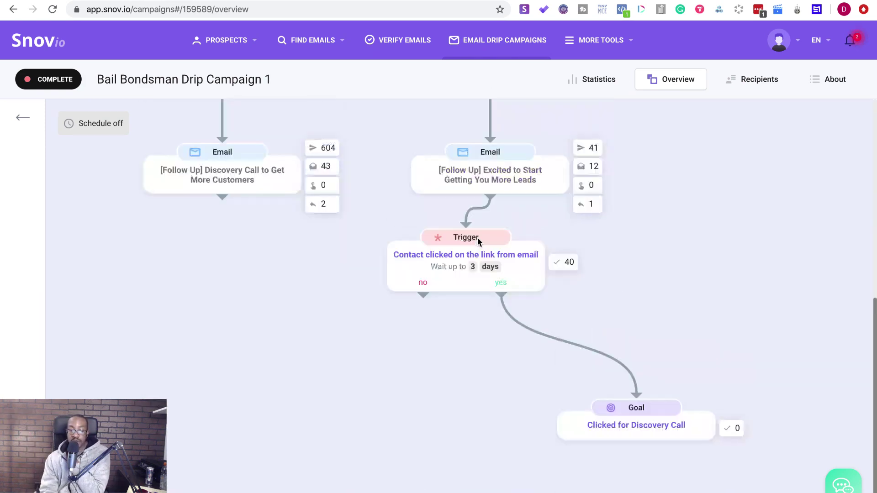
scroll(478, 240, up, 7)
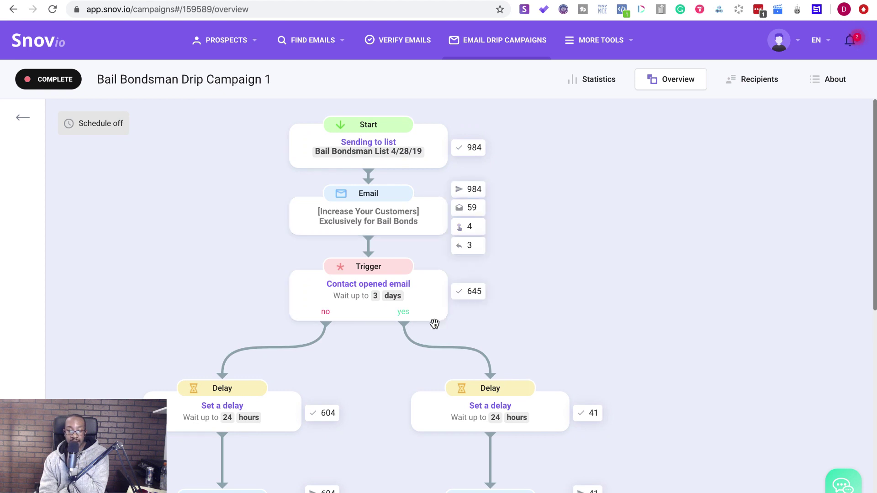
scroll(411, 315, down, 1)
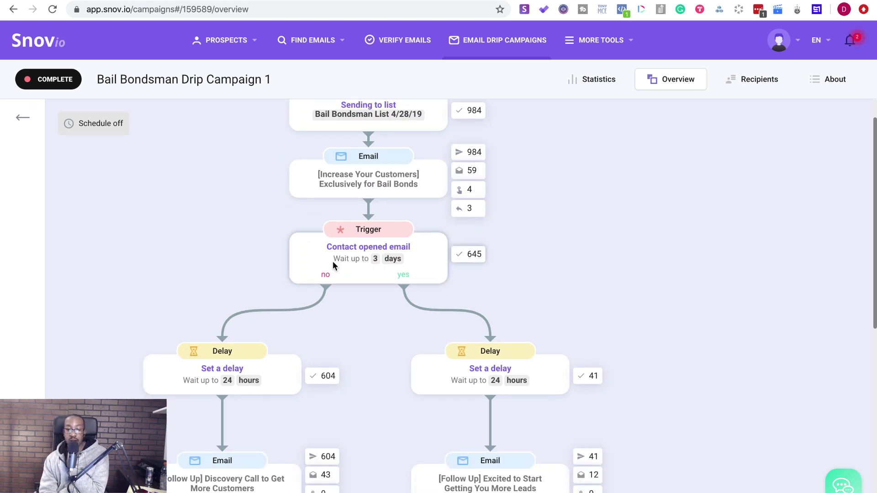
scroll(399, 264, down, 2)
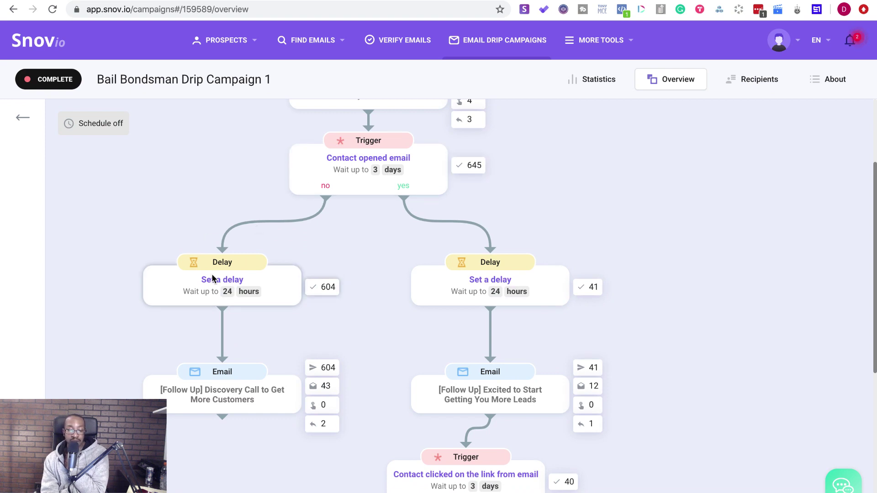
scroll(240, 303, down, 3)
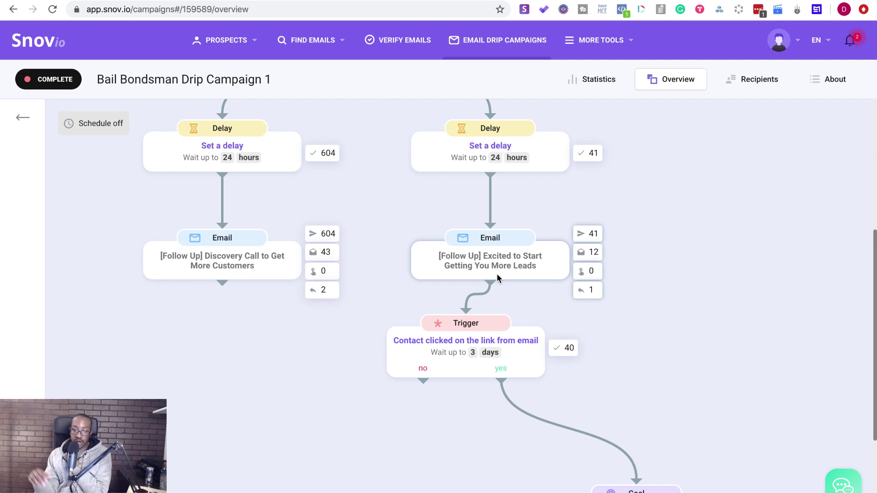
scroll(497, 276, down, 3)
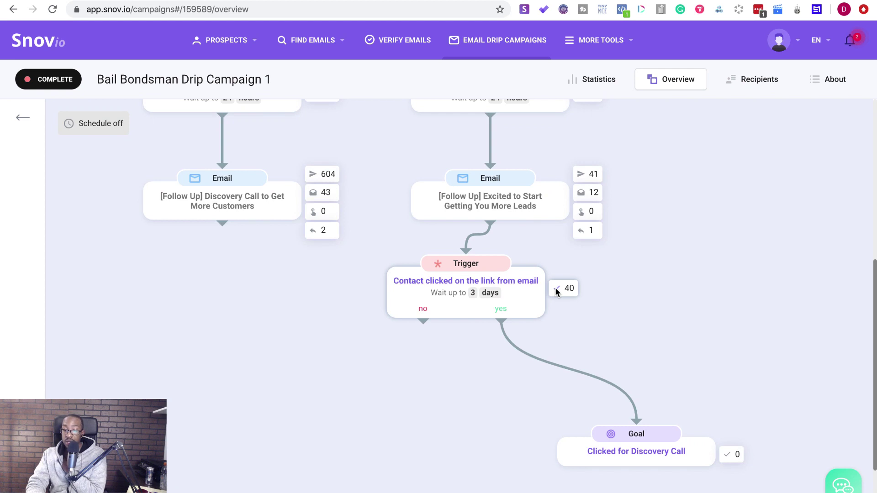
scroll(612, 337, down, 2)
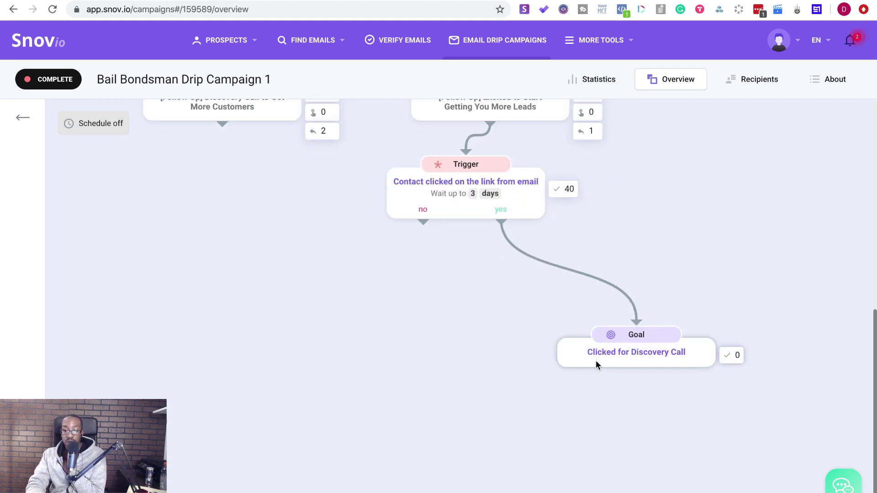
scroll(561, 348, up, 8)
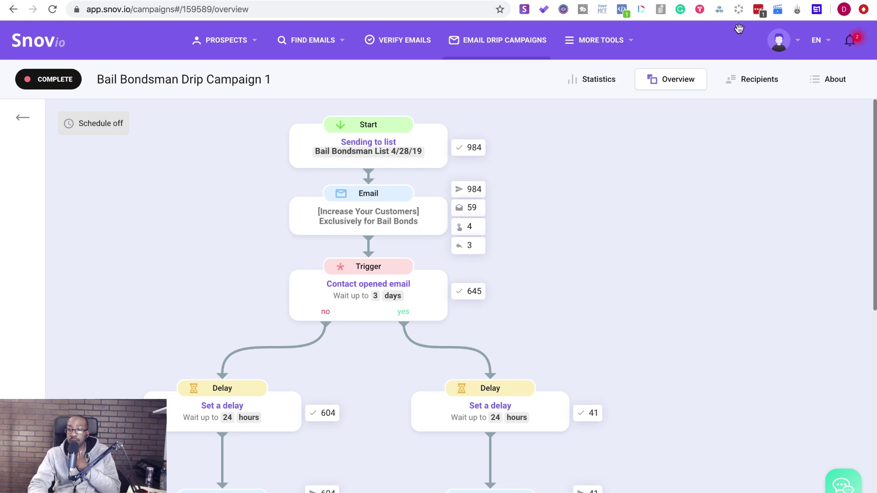
Step: Browse the campaign's recipients, view one recipient's prospect profile, and return from it to the prospect lists
click(746, 80)
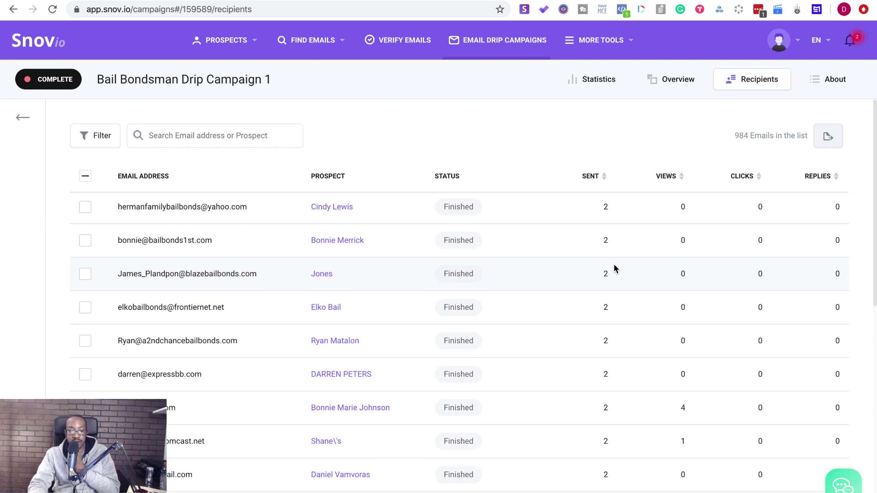
scroll(614, 268, down, 10)
scroll(614, 268, up, 10)
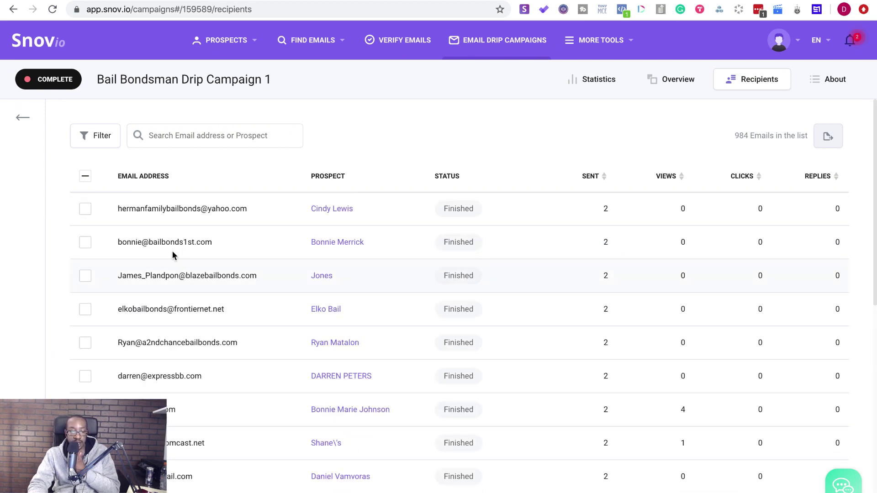
click(358, 244)
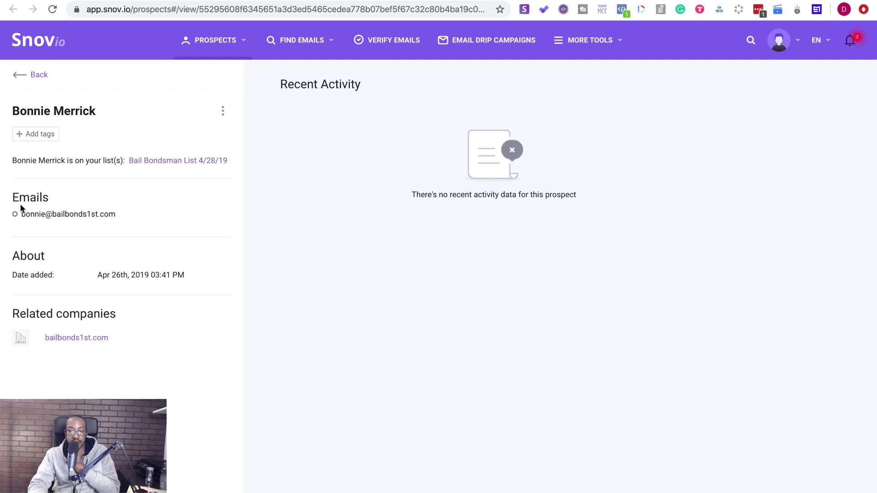
click(18, 77)
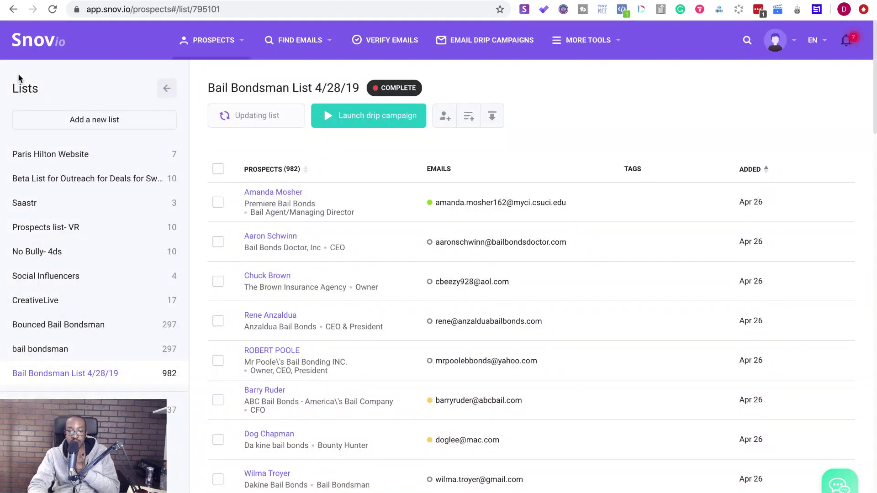
Step: Open the email templates from the drip campaigns page and browse the full list of personal and general templates
click(475, 43)
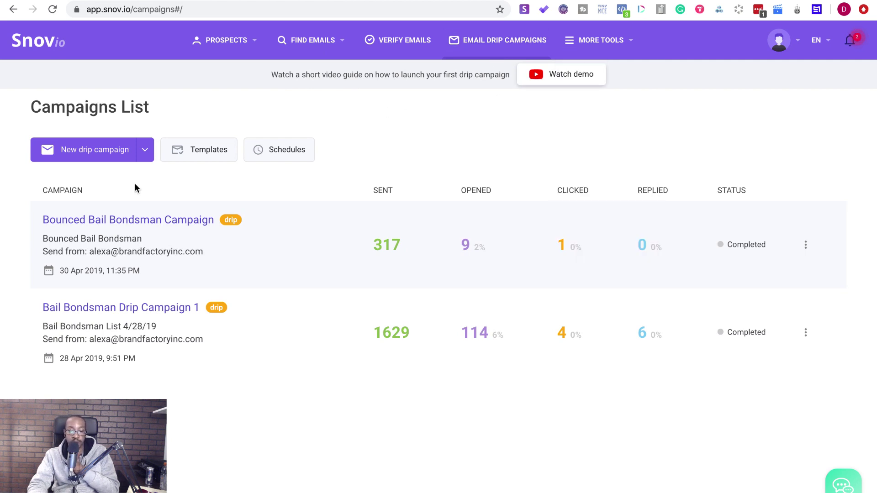
click(185, 154)
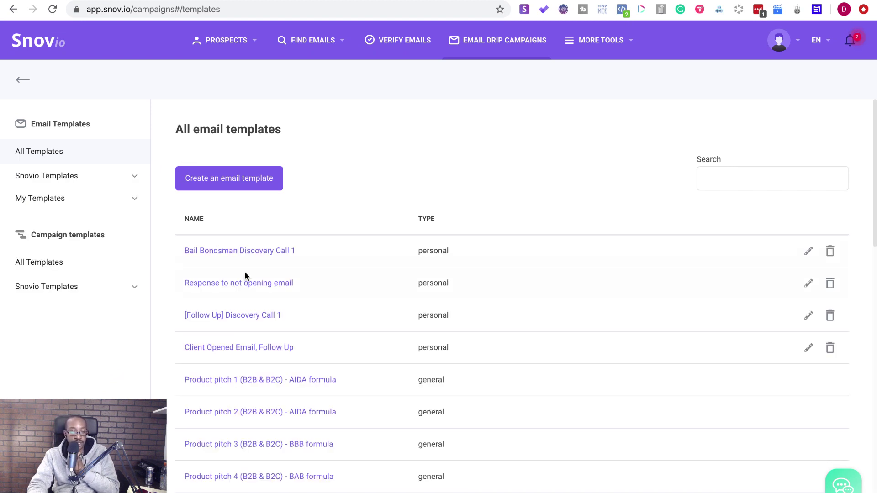
scroll(245, 271, down, 10)
scroll(245, 276, down, 1)
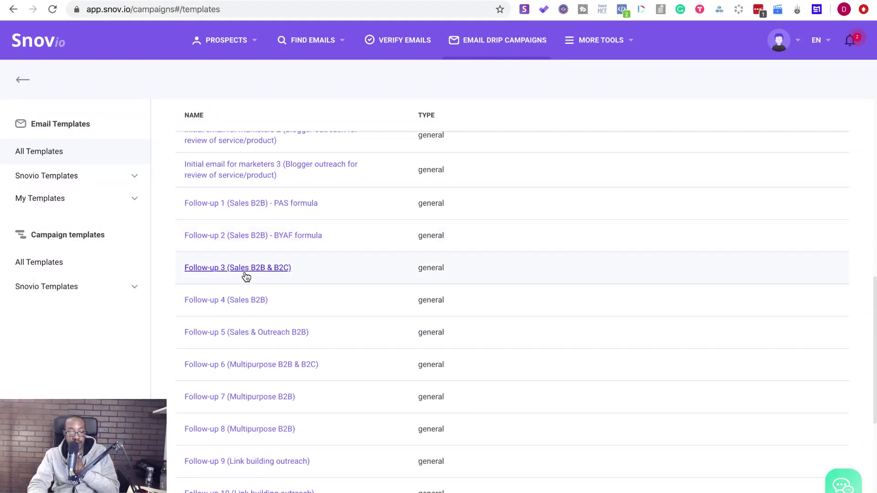
scroll(244, 275, up, 10)
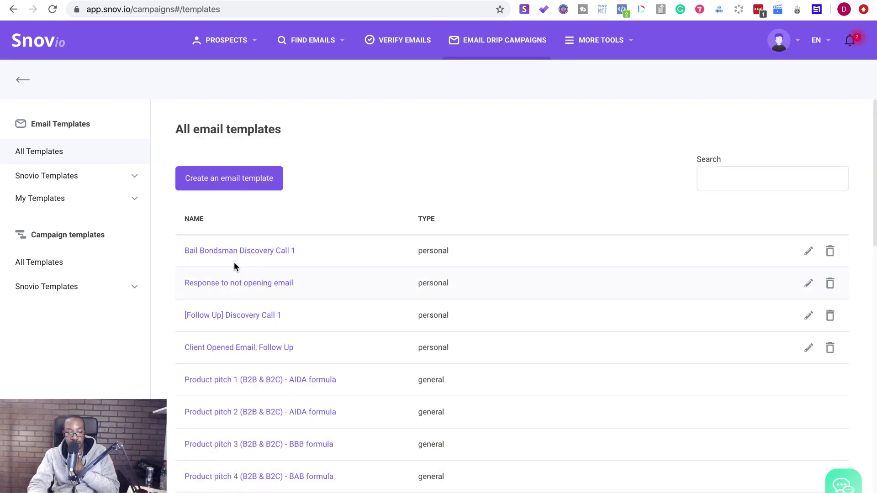
scroll(232, 289, down, 1)
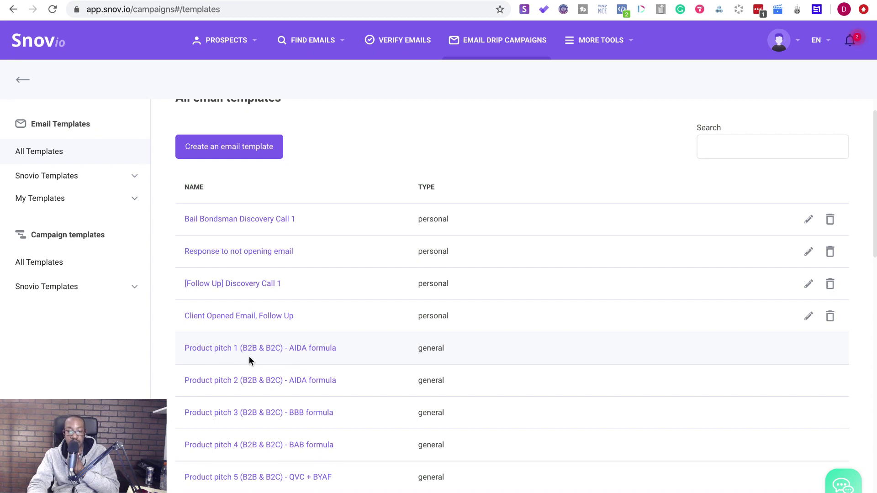
Step: Preview the "Product pitch 1 (B2B & B2C) - AIDA formula" email template and close it
click(283, 349)
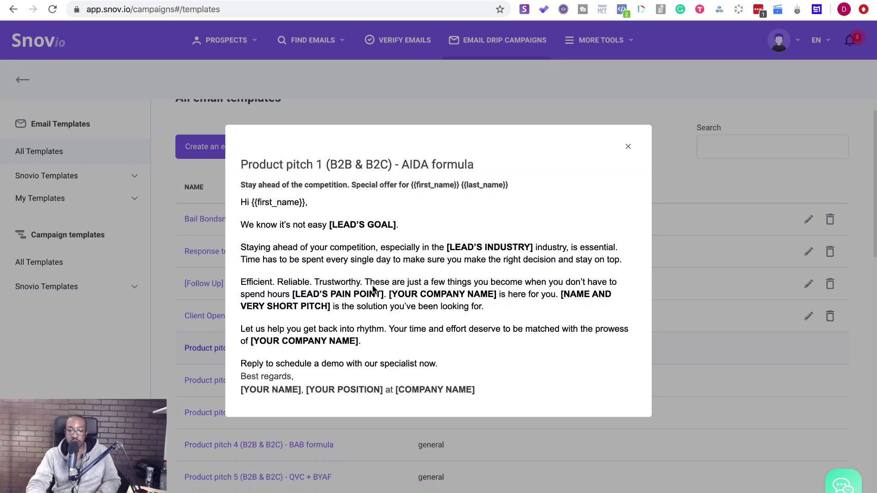
click(628, 147)
scroll(425, 376, down, 3)
scroll(425, 376, up, 4)
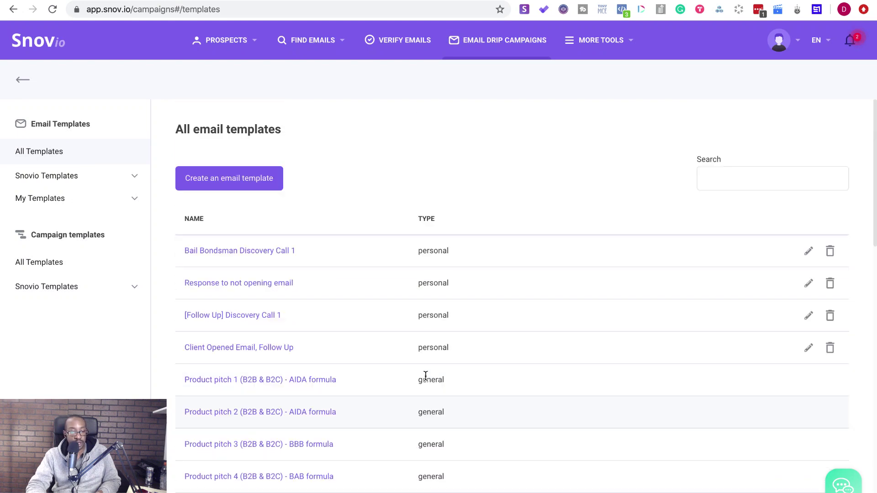
Step: View the Sales Pitch folder among the Snovio email templates, then collapse the template group
click(79, 180)
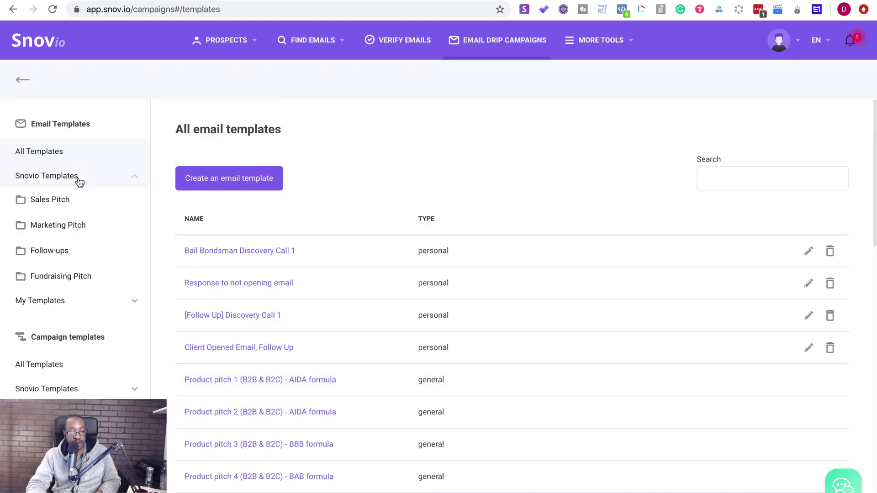
click(63, 206)
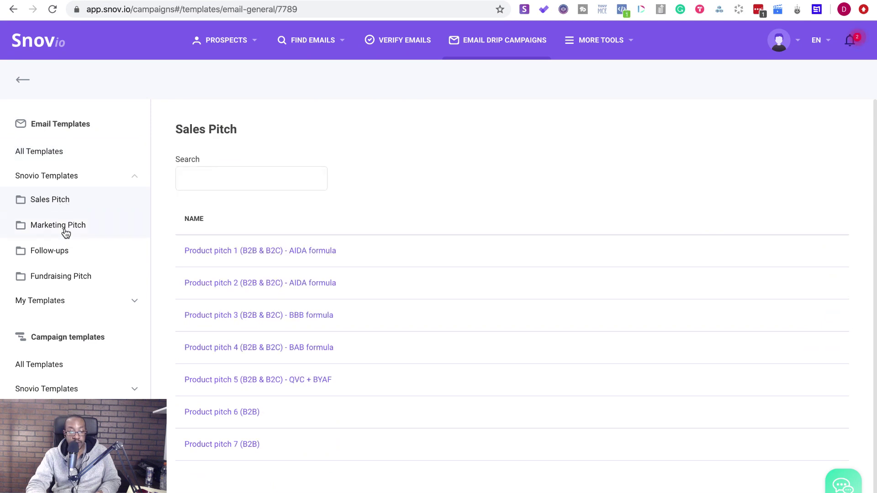
click(131, 178)
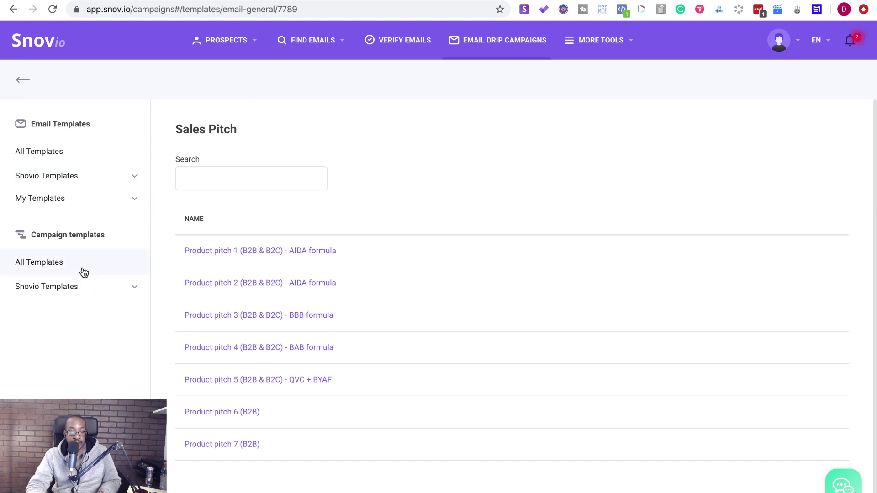
Step: View the Snovio Campaign Templates folder, collapse its group, and go back to the previous template page
click(87, 293)
click(88, 295)
click(89, 289)
click(83, 315)
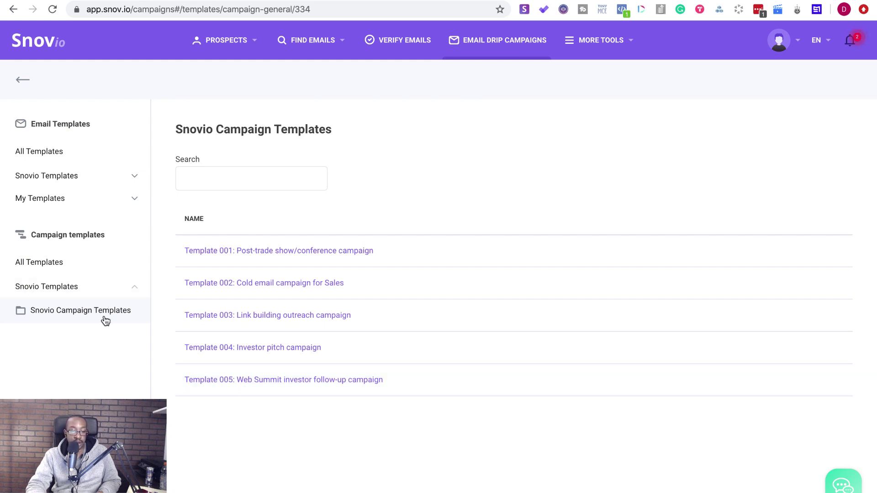
click(118, 292)
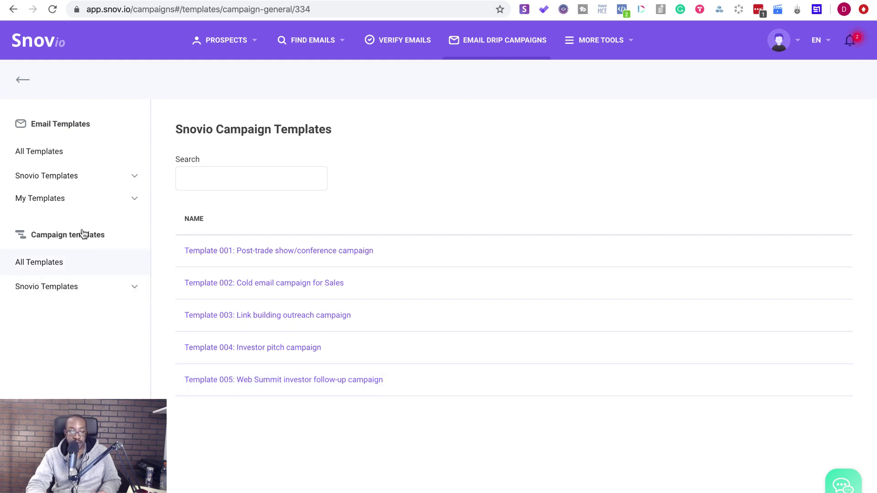
click(22, 81)
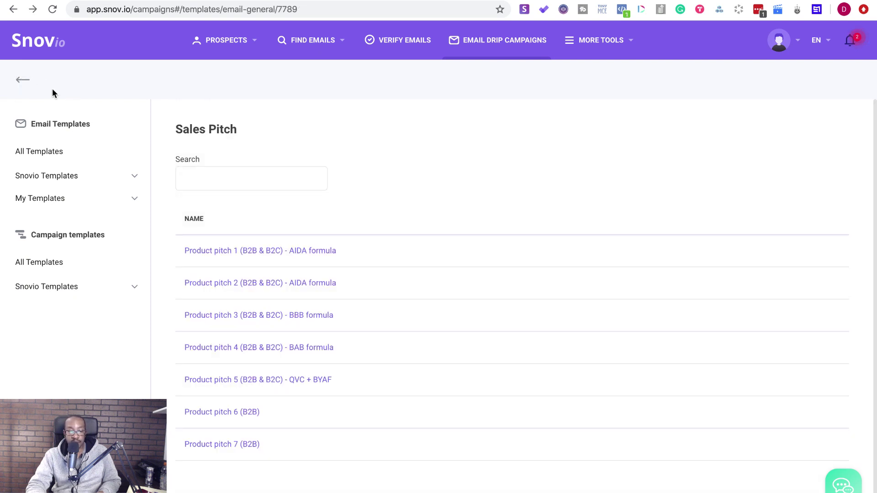
Step: Return to the full email template list, view the blank form for creating an email template, and close it
click(25, 80)
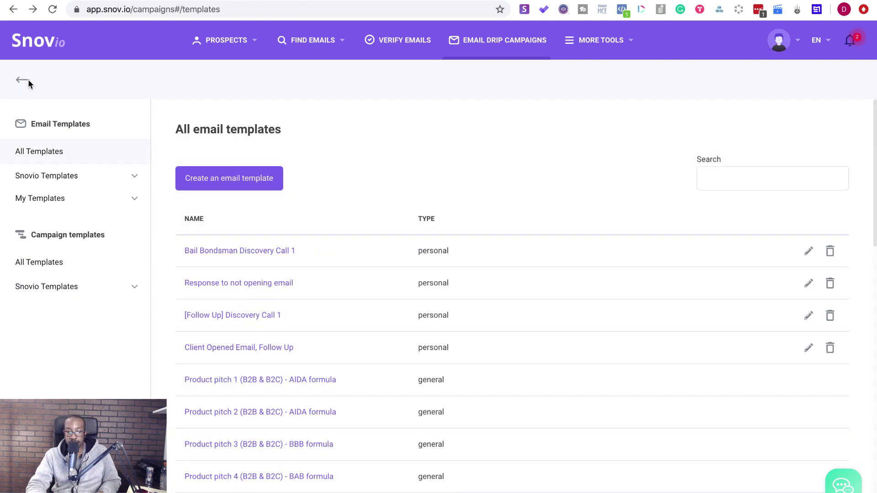
click(270, 182)
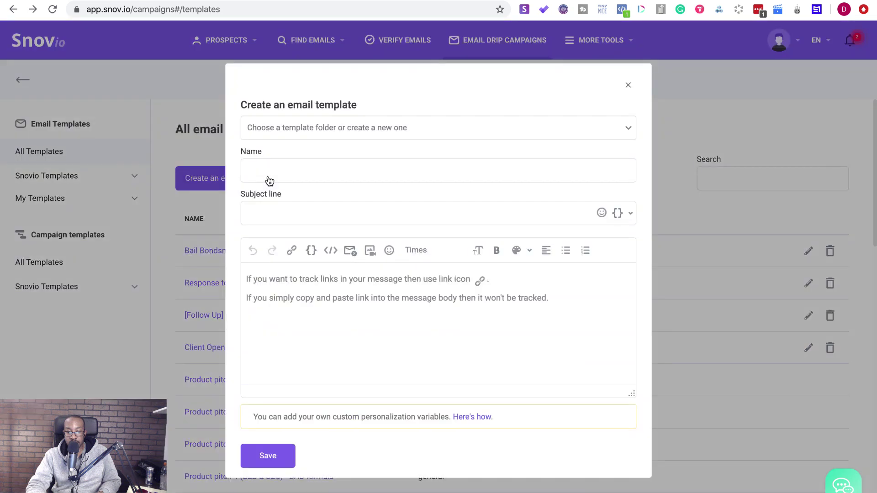
click(627, 86)
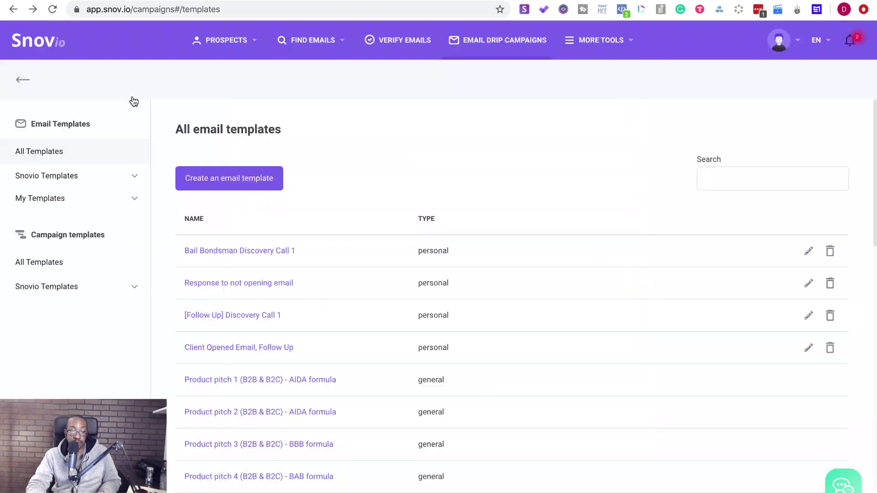
Step: Go back to the Campaigns List, view the extra options for starting a new drip campaign, and dismiss them
click(19, 79)
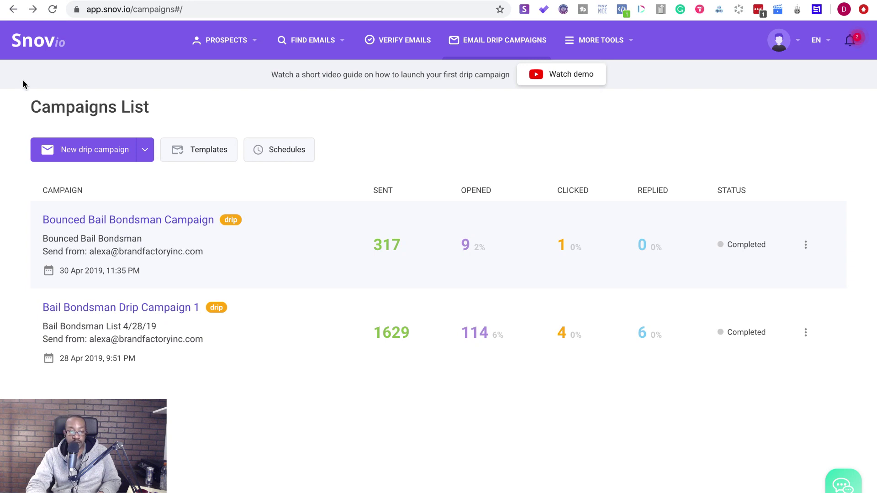
click(144, 149)
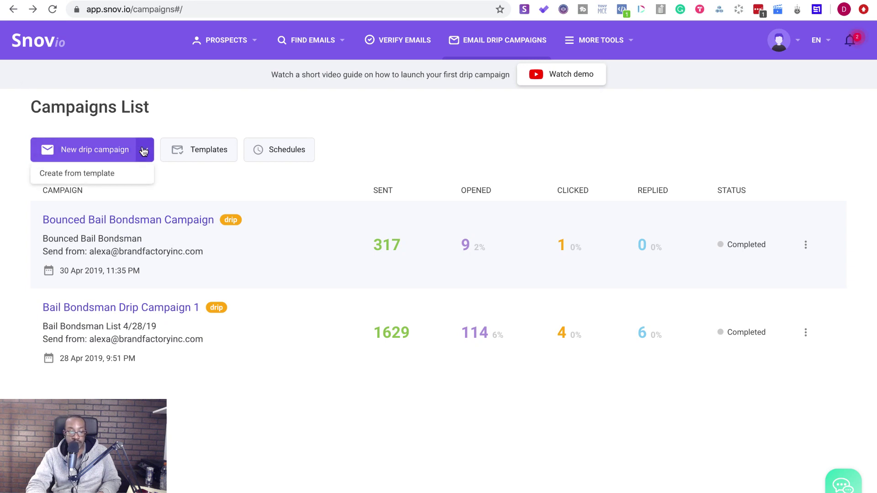
click(172, 116)
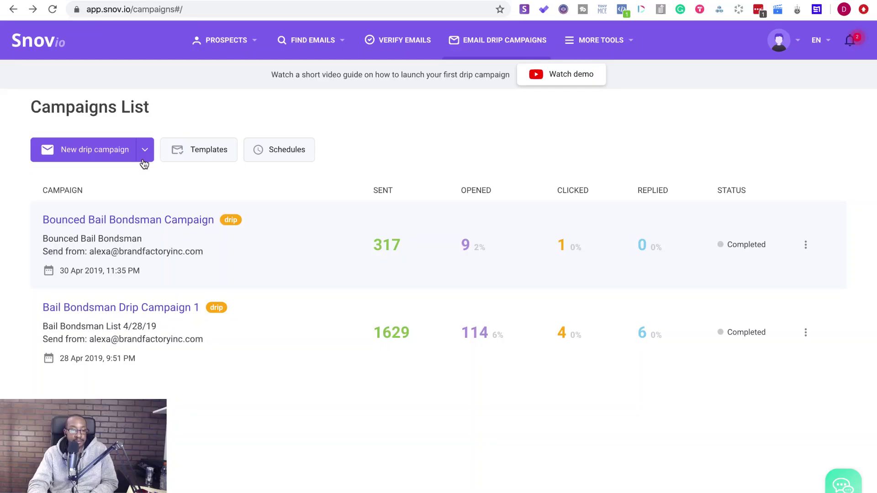
Step: Switch to the [Snovio] Build W/Me Notion page and review its outline from the episode summary to the Resources section
click(71, 0)
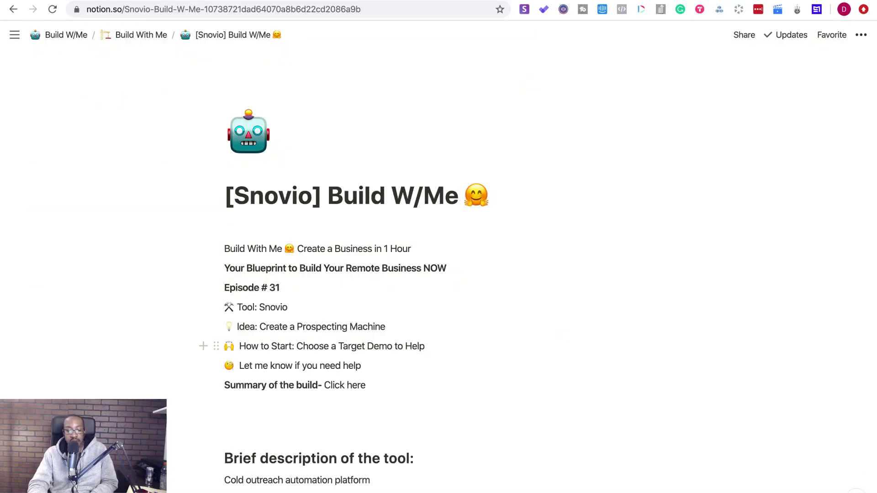
scroll(233, 275, down, 8)
scroll(234, 276, up, 8)
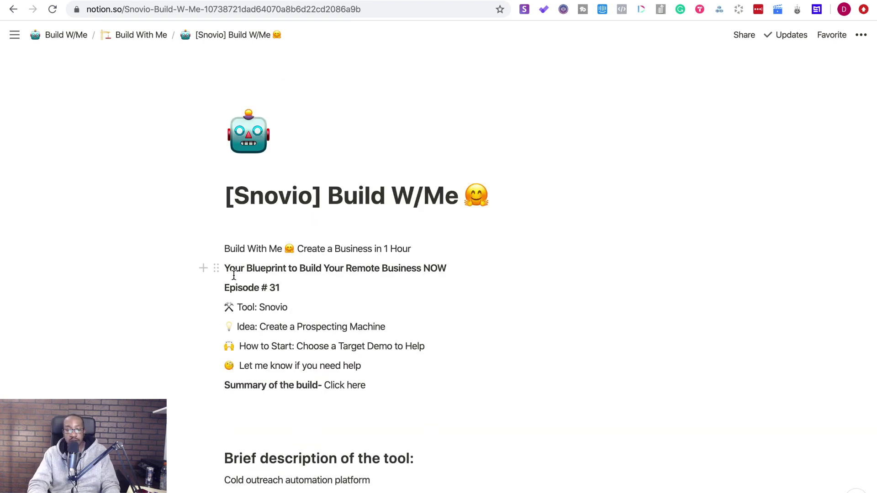
scroll(233, 276, down, 12)
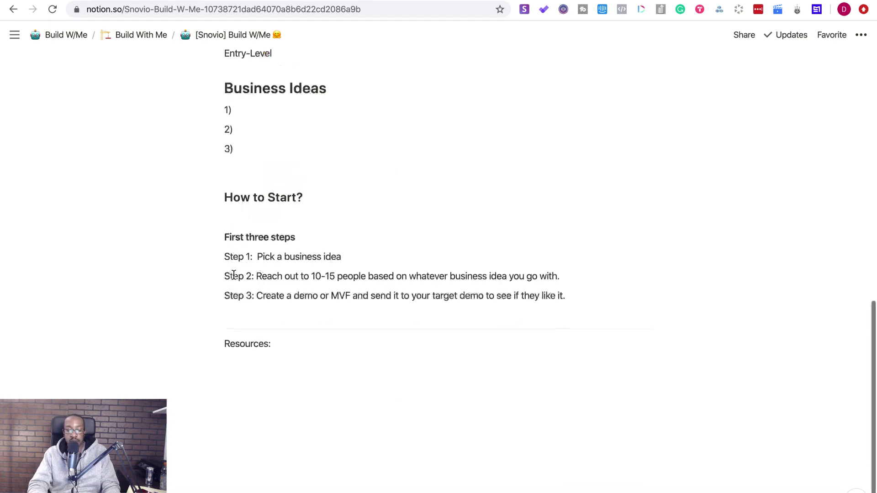
scroll(233, 275, up, 12)
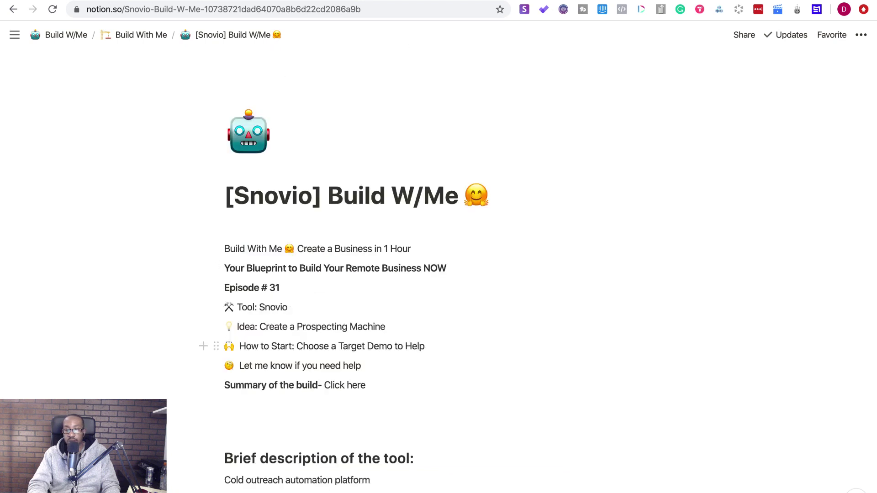
Step: Open a blank browser tab and take the browser window out of full screen
key(super+t)
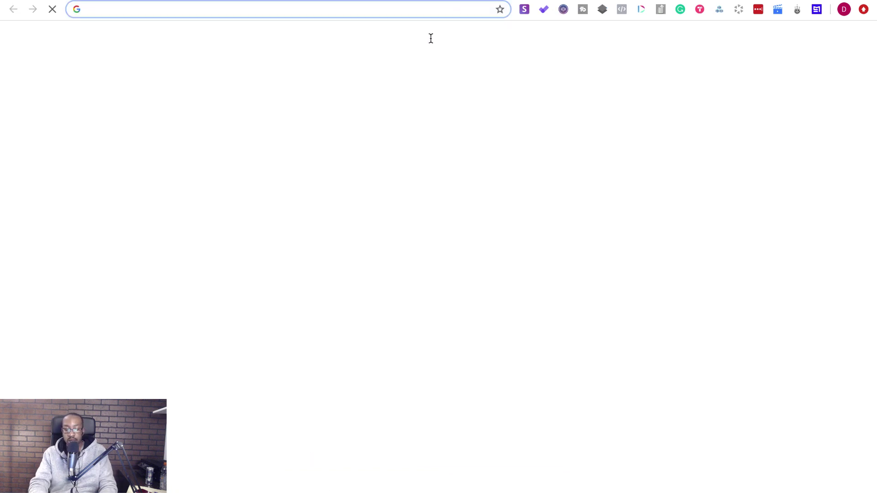
text(a)
key(BackSpace)
key(BackSpace)
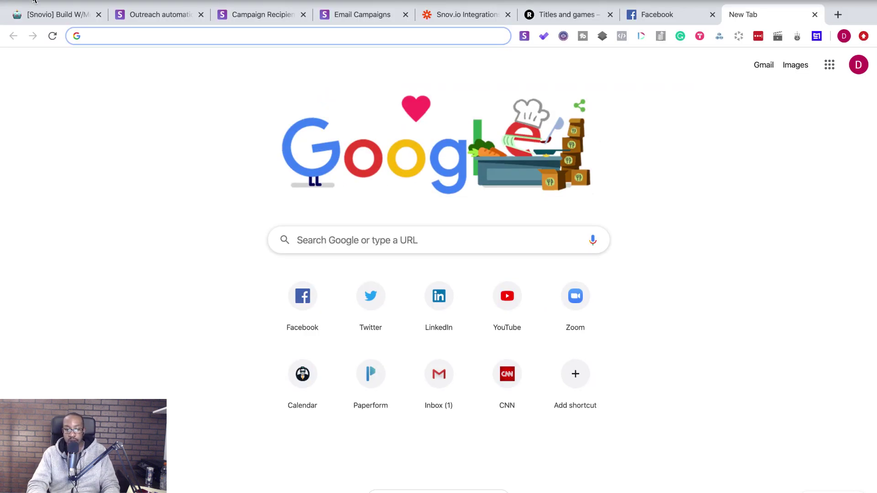
click(45, 171)
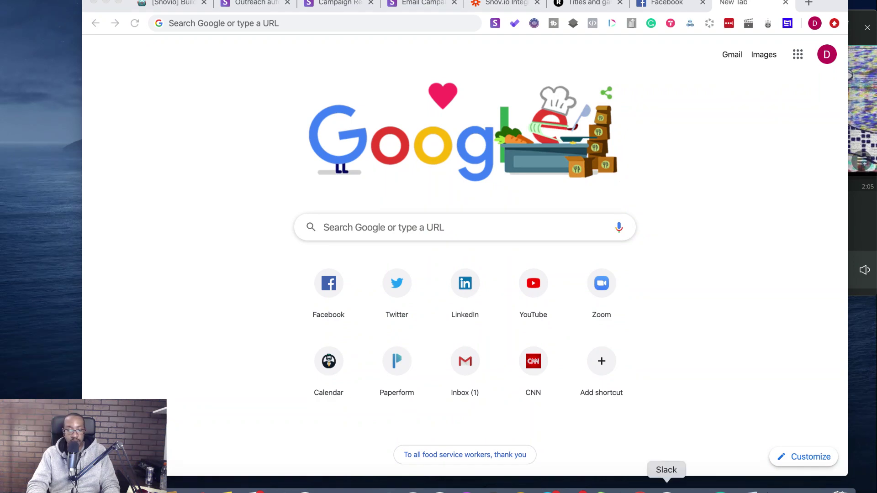
Step: Switch to Slack, find the blog contact's direct message in the AppSumo workspace, and open the shared how-to-start-a-remote-business article link
click(666, 488)
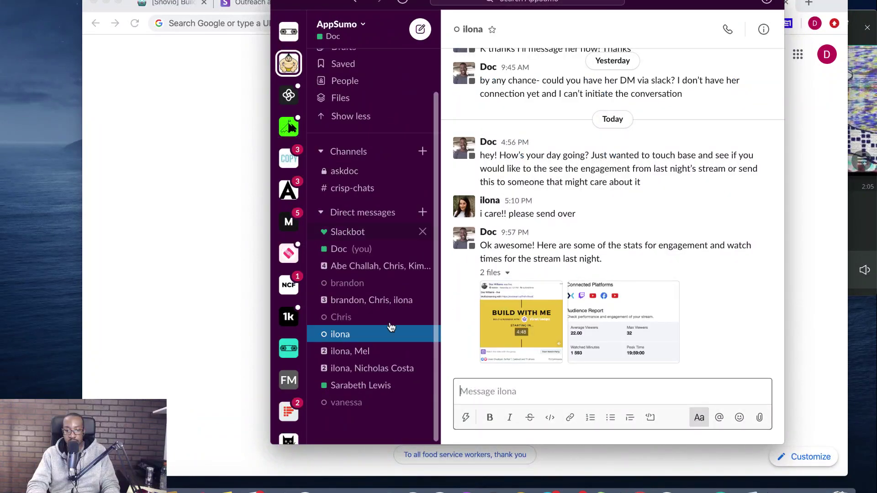
click(366, 392)
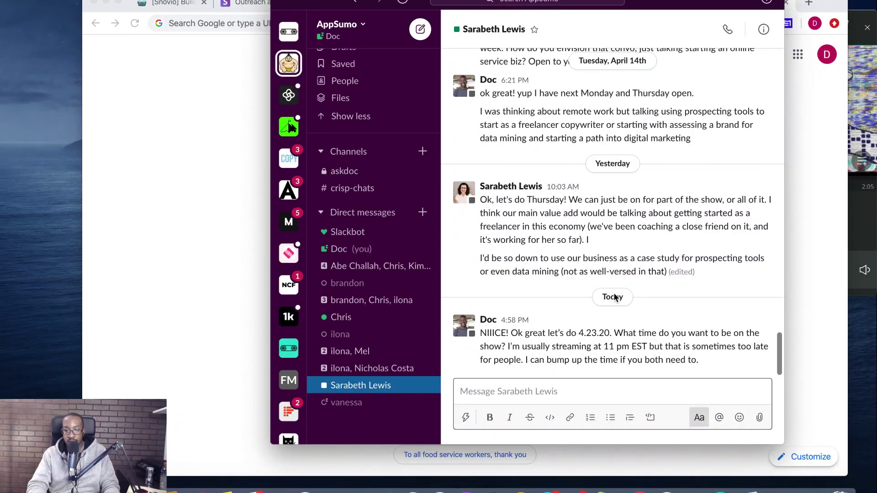
scroll(613, 298, up, 10)
scroll(613, 298, up, 2)
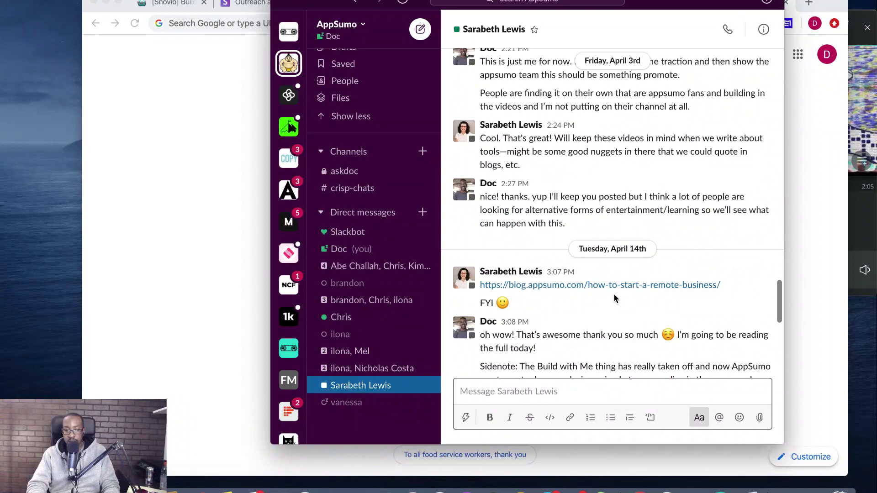
click(612, 284)
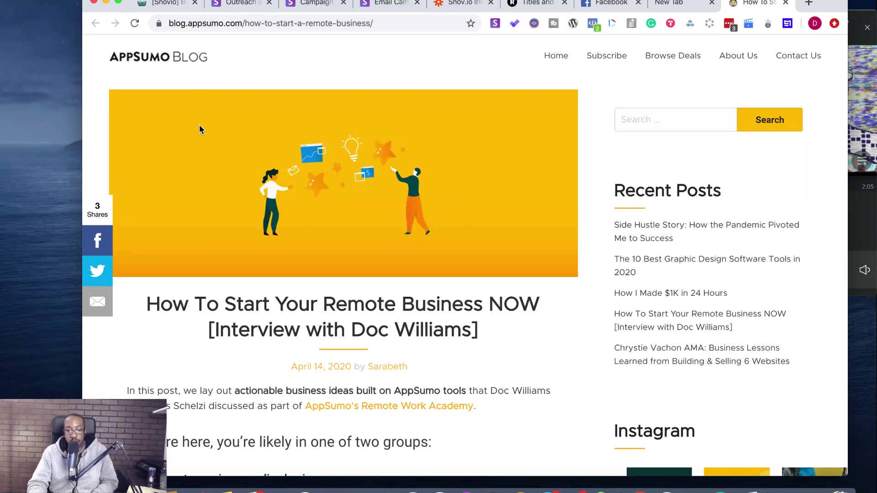
Step: Skim the AppSumo remote business article, including its tool ideas, the "Work smarter, not harder" section and the author bio
scroll(237, 164, down, 20)
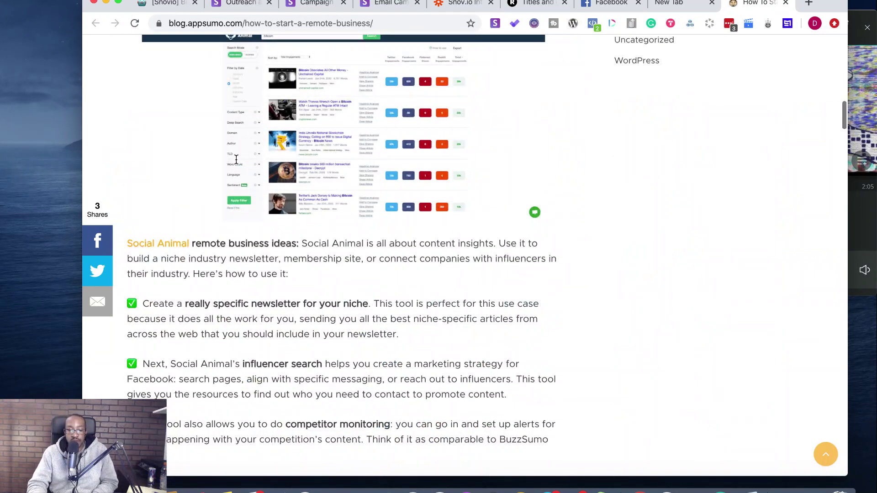
scroll(236, 160, down, 20)
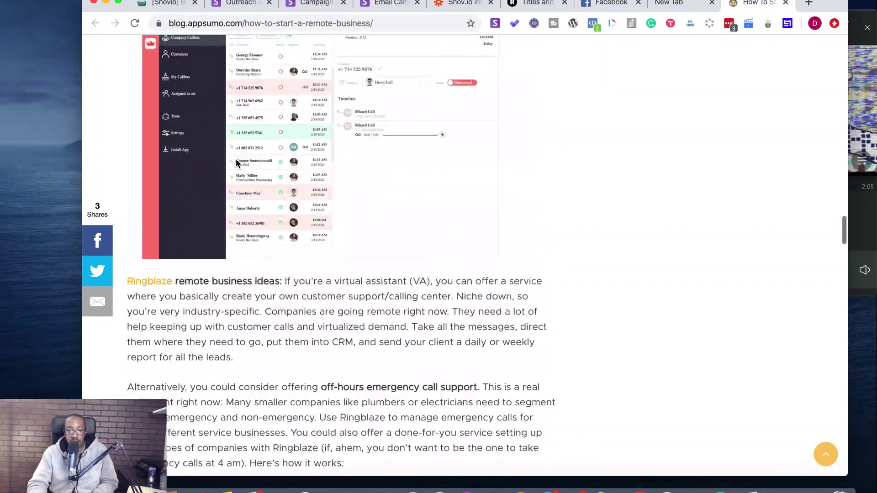
scroll(236, 161, down, 15)
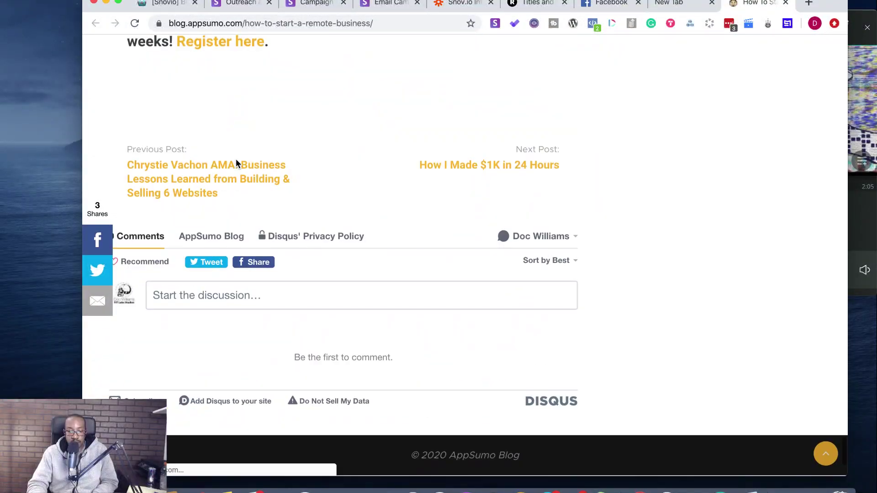
scroll(237, 164, up, 12)
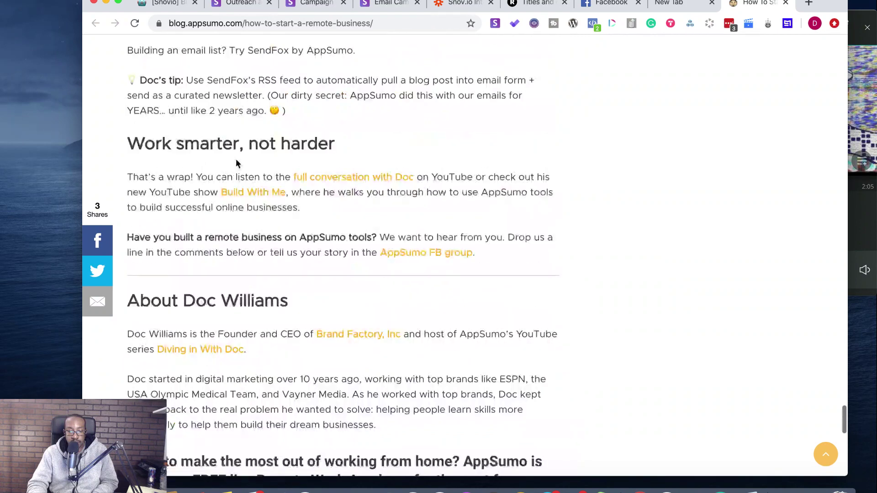
scroll(236, 159, up, 4)
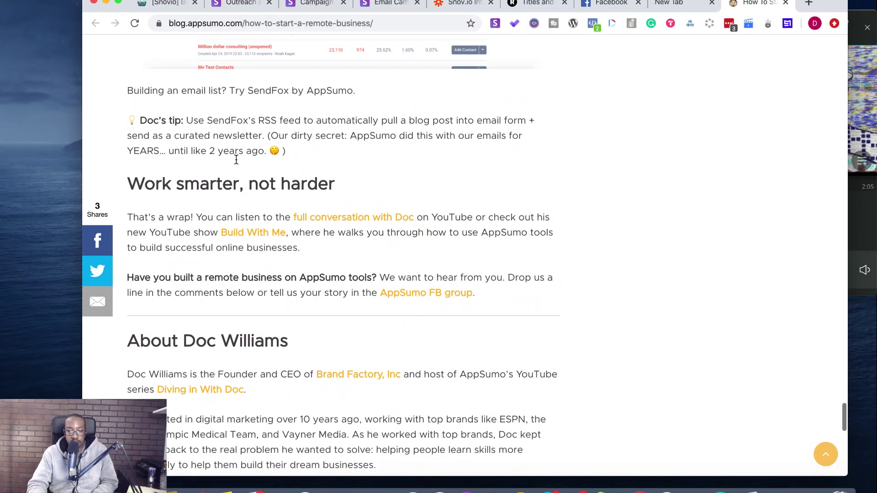
scroll(236, 159, down, 1)
scroll(236, 158, down, 3)
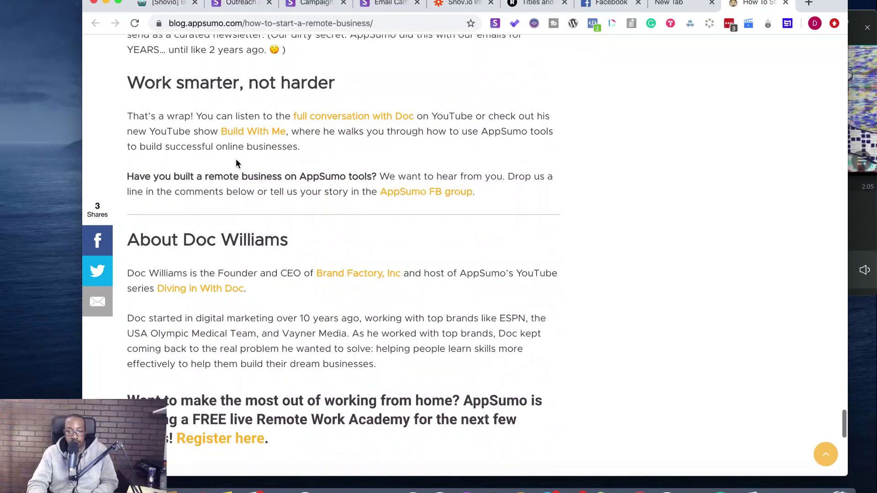
scroll(236, 162, down, 1)
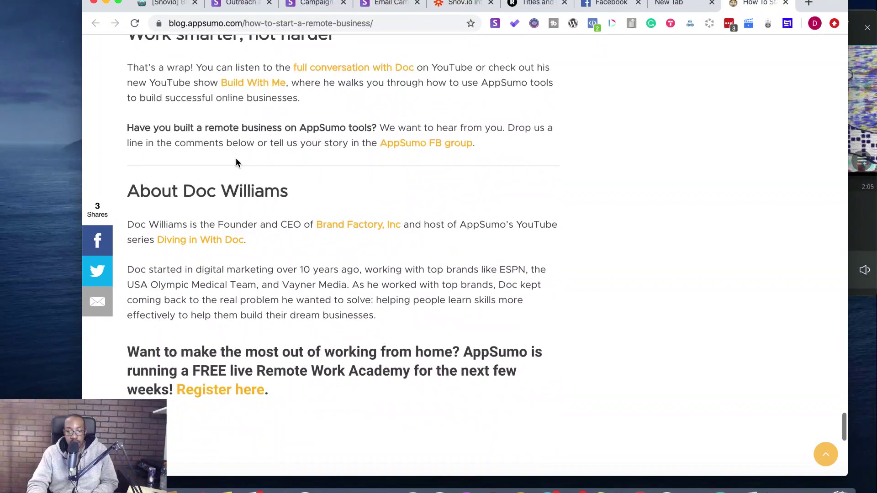
scroll(236, 163, up, 5)
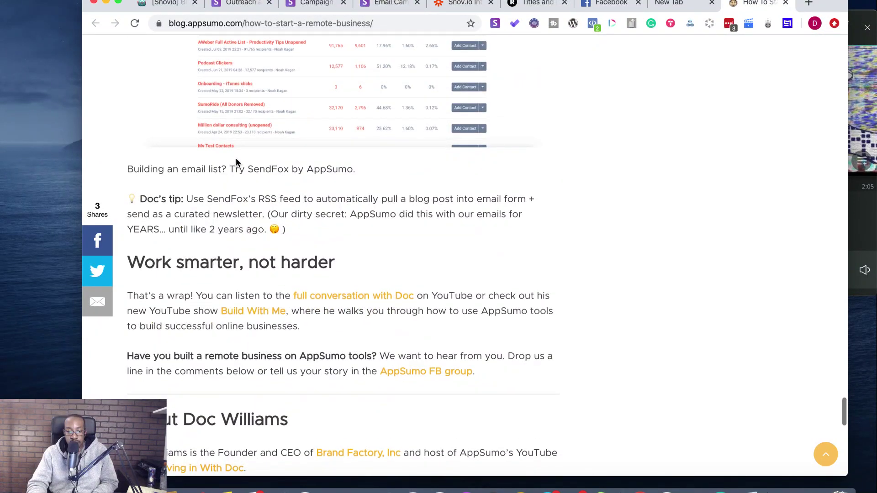
scroll(236, 162, up, 15)
scroll(236, 159, up, 20)
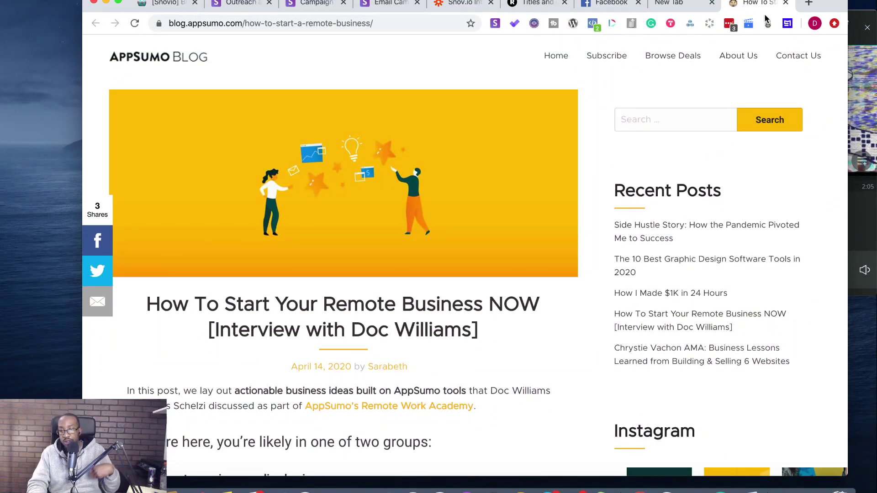
Step: Open youtube.com in a new browser tab
click(808, 4)
text(you)
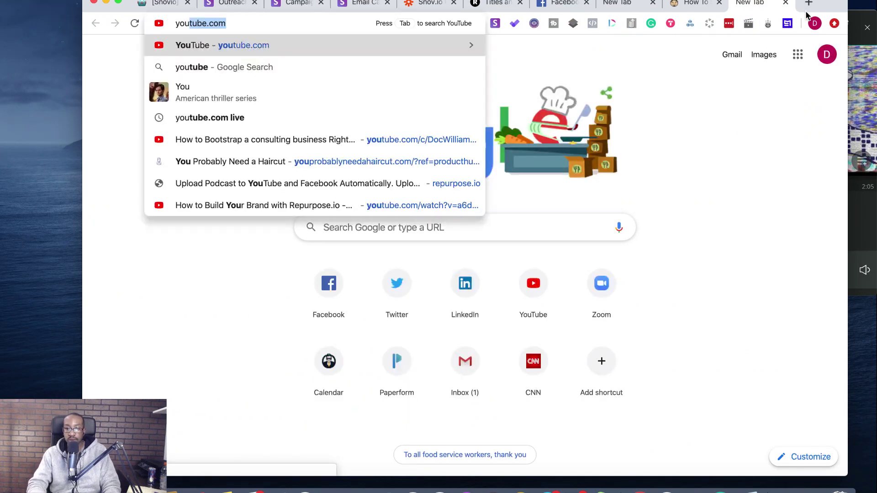
key(Return)
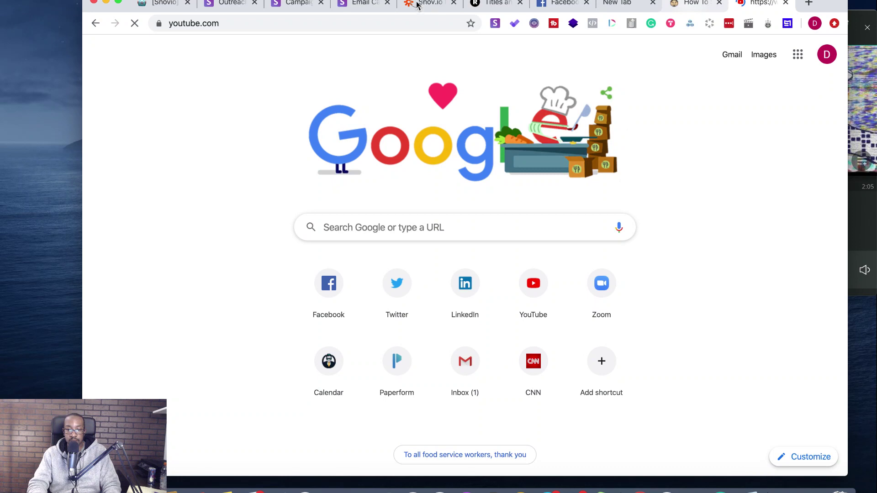
Step: Move the AppSumo article tab directly after the Snov.io campaign recipients tab and close the Snov.io homepage tab
drag(691, 3, 342, 6)
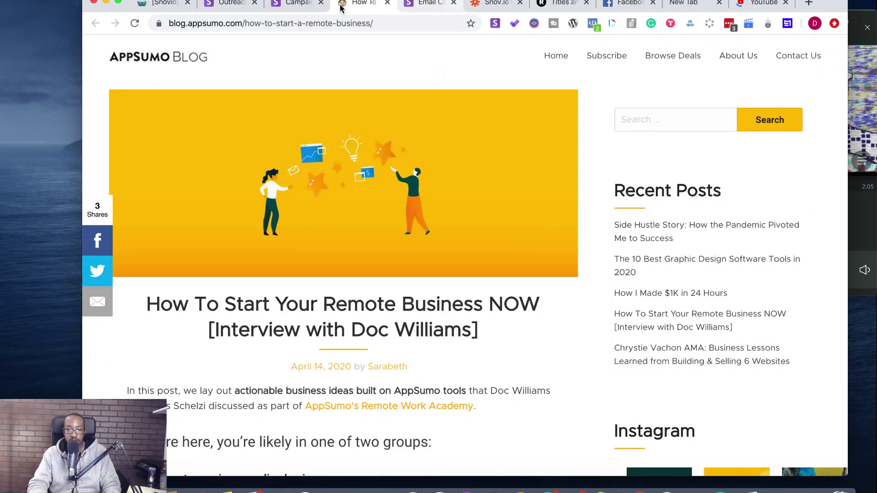
click(295, 5)
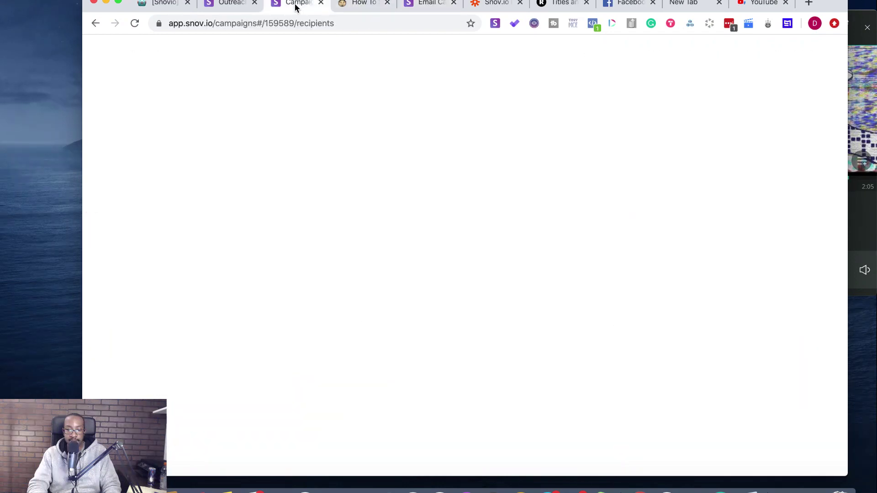
click(221, 3)
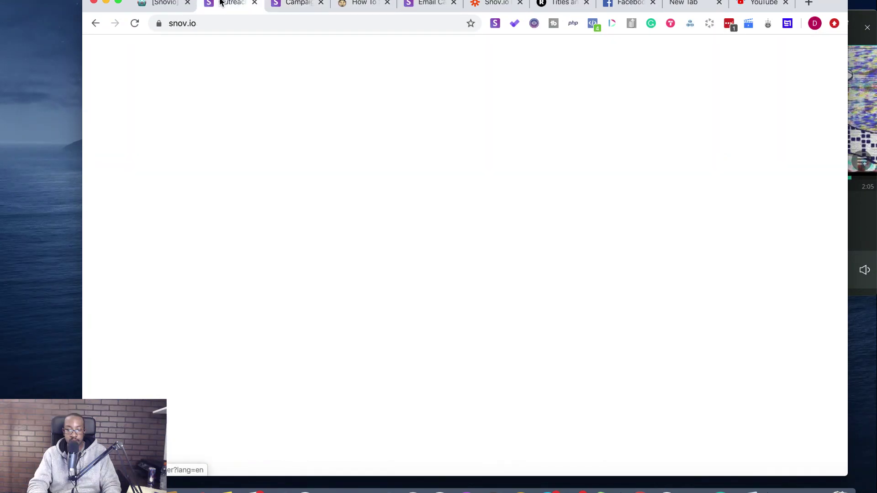
click(254, 4)
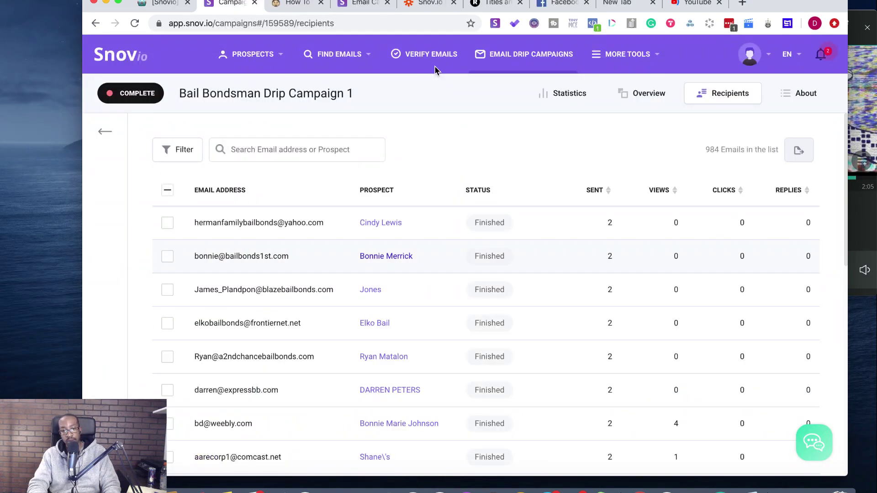
Step: Check the AppSumo article tab and close the tab showing the Snov.io Campaigns List
click(351, 5)
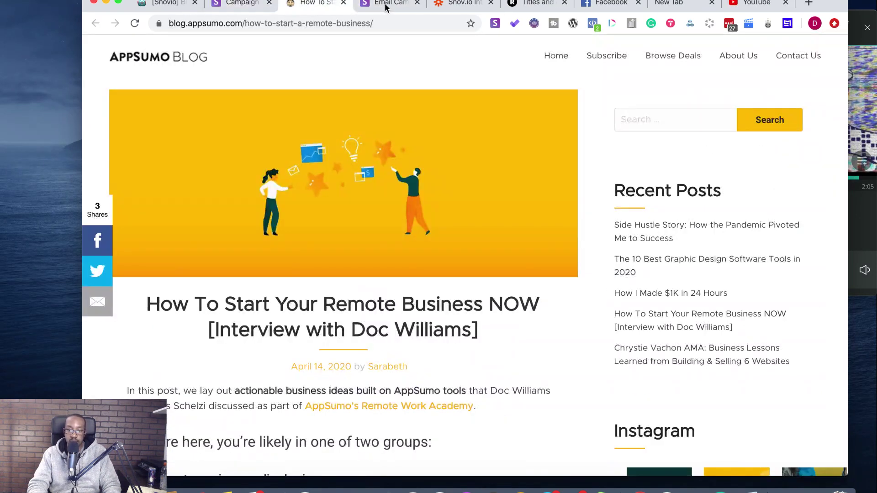
click(383, 5)
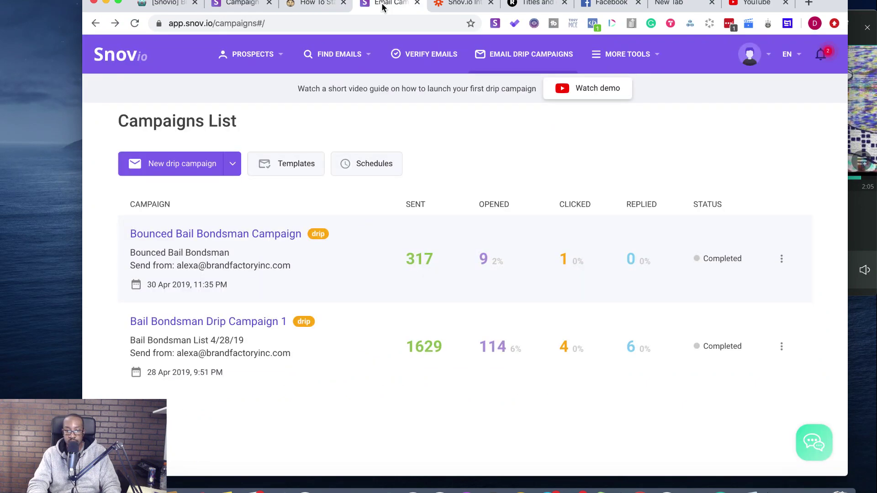
click(417, 3)
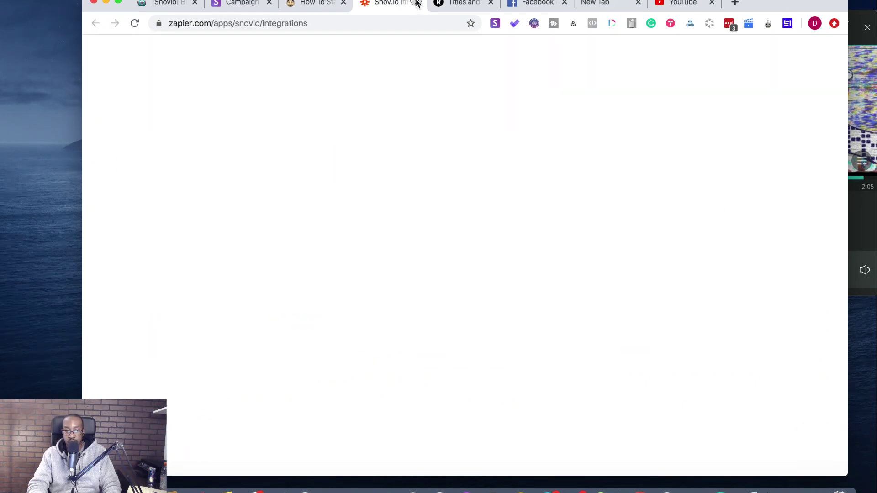
Step: Close the Zapier Snov.io integrations, Facebook and empty browser tabs, and bring up the YouTube tab
click(417, 3)
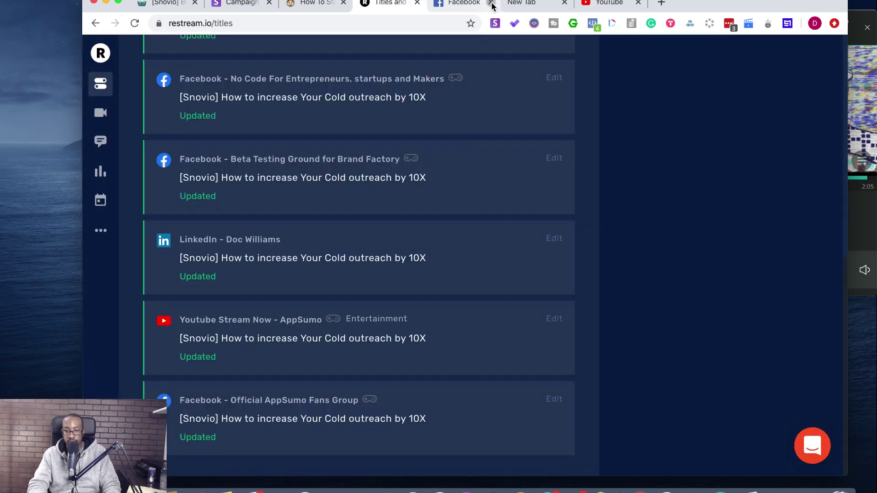
click(491, 3)
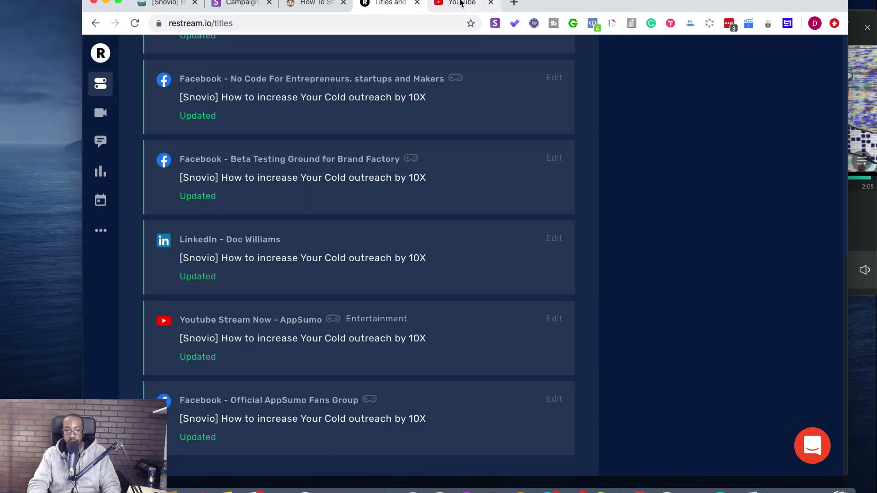
click(456, 4)
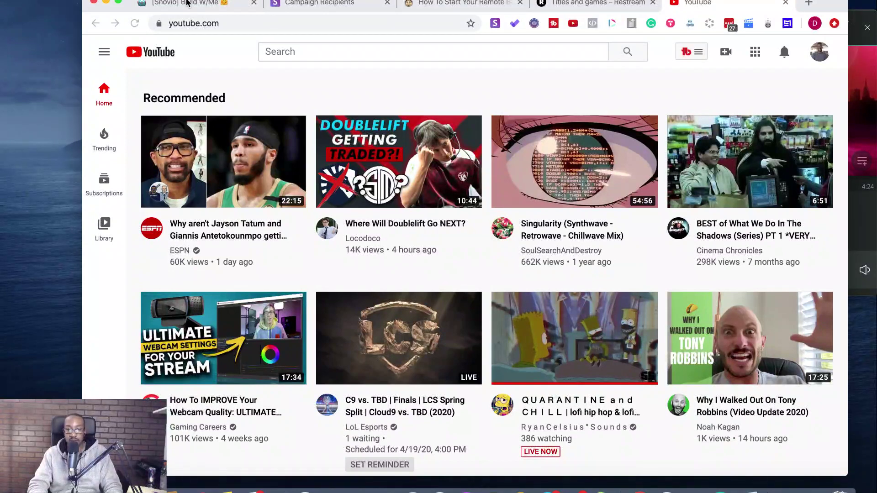
Step: Check the build outline, Campaign Recipients and AppSumo article tabs, and move the YouTube tab directly after Campaign Recipients
click(186, 3)
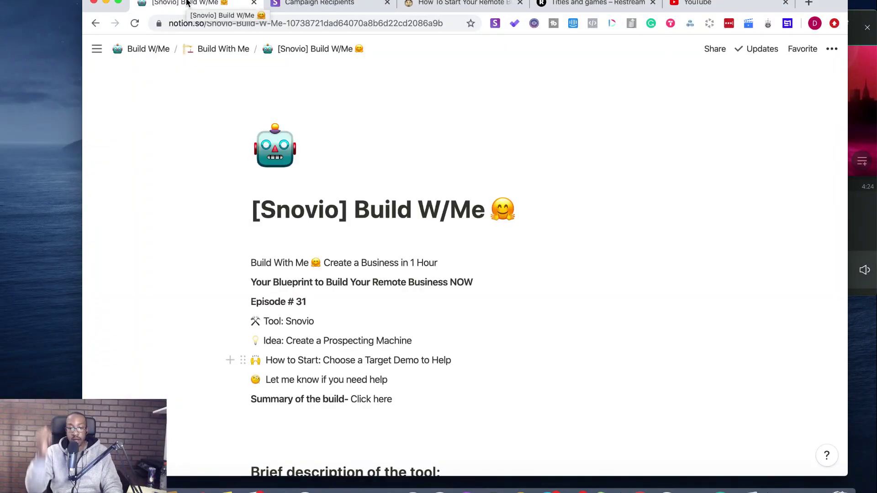
click(317, 2)
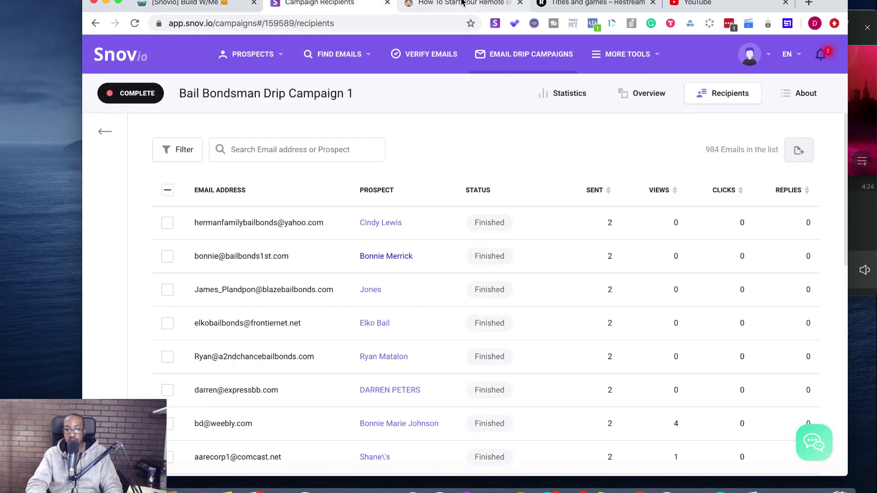
click(462, 2)
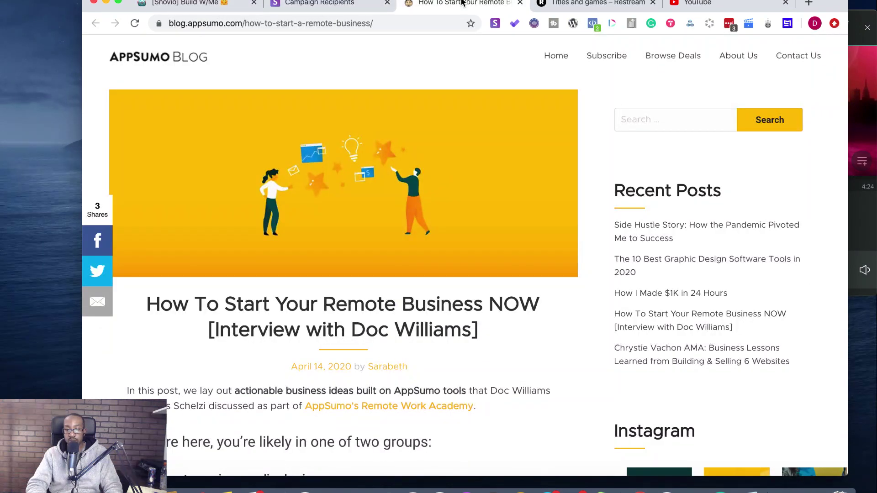
click(694, 4)
drag(457, 5, 454, 5)
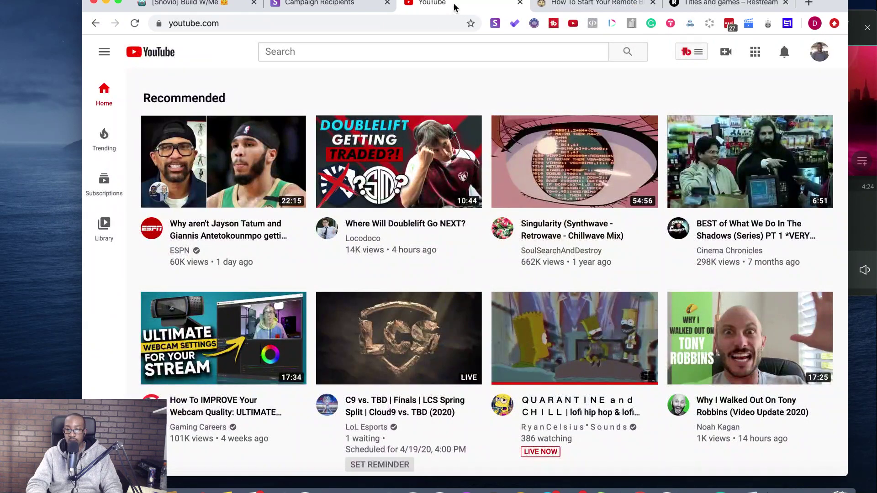
Step: Search YouTube for "appsumo" together with the presenter's full name
click(434, 54)
text(ao)
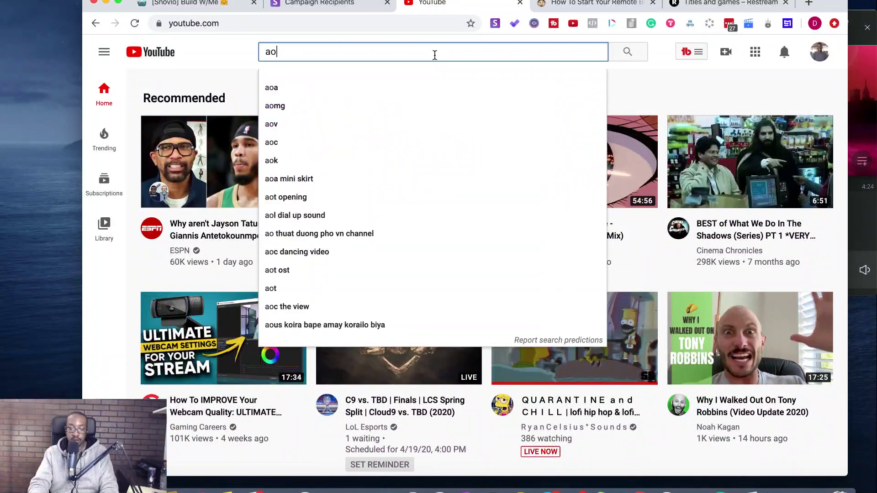
key(BackSpace)
key(BackSpace)
text(appsumo doc wil)
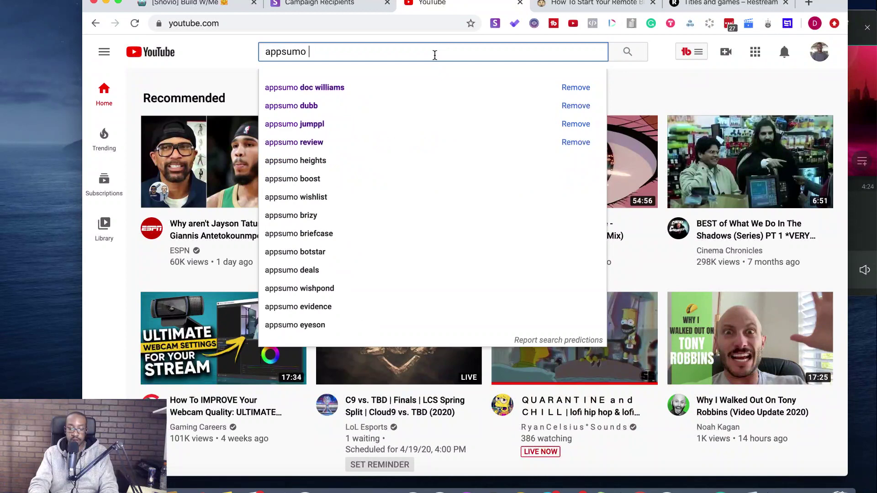
text(liams)
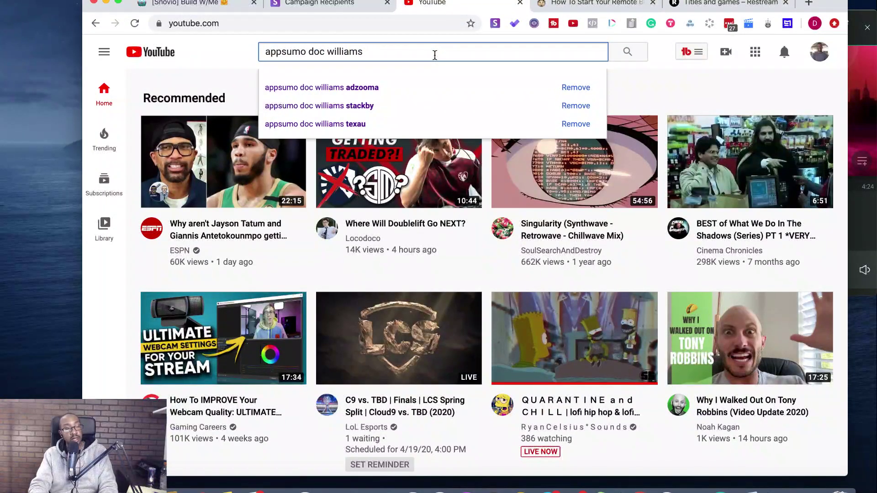
key(Return)
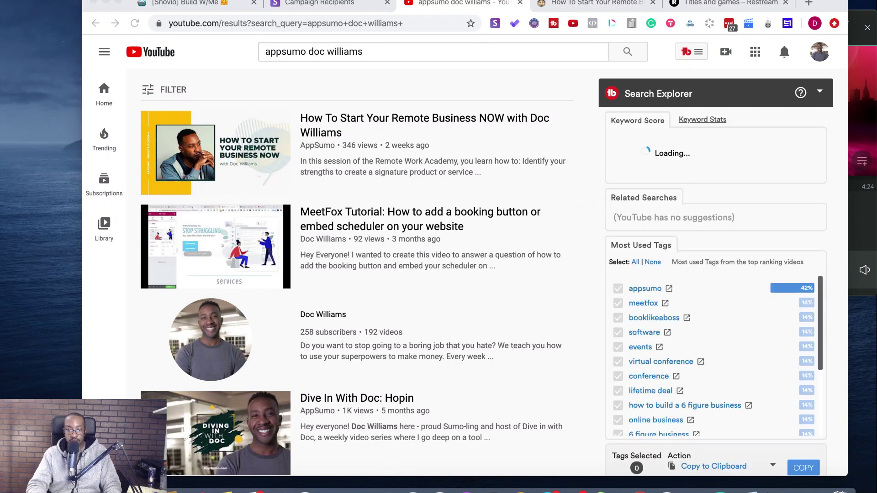
Step: Open AppSumo's "How To Start Your Remote Business NOW" video, pause it, and skim its description and comments
click(391, 121)
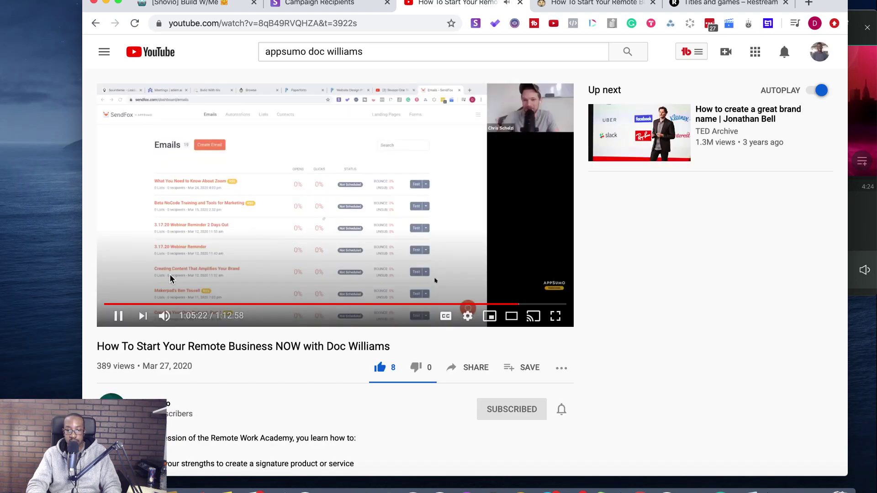
click(323, 289)
scroll(323, 220, down, 4)
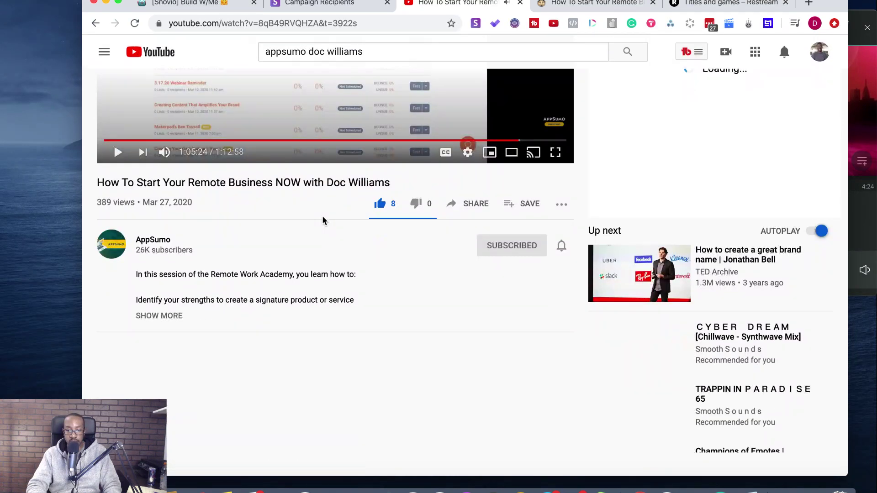
scroll(322, 221, down, 5)
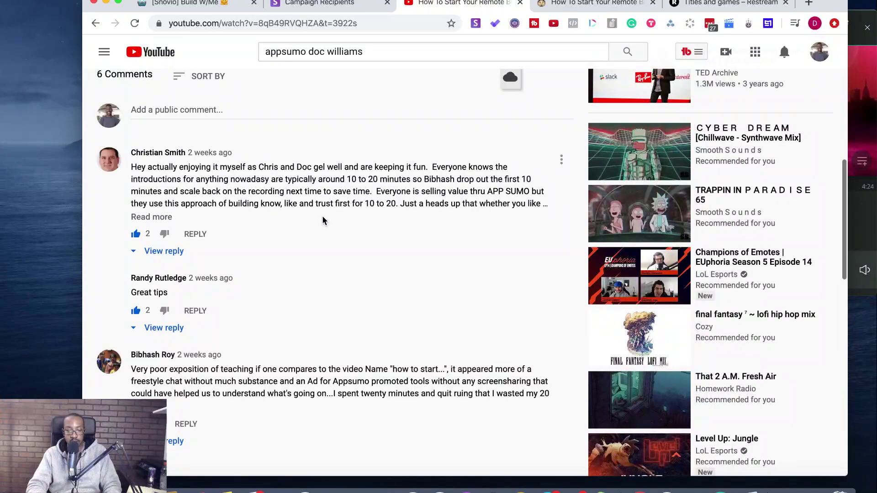
scroll(323, 220, down, 4)
scroll(322, 221, down, 4)
scroll(322, 220, up, 7)
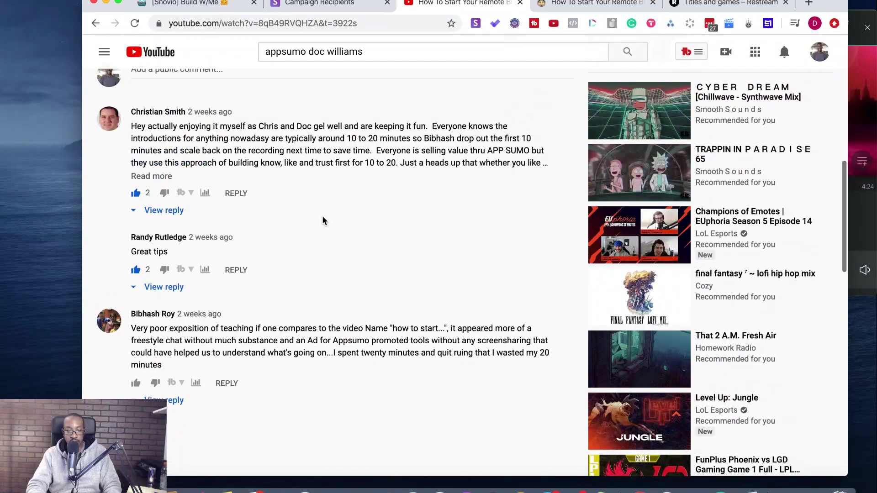
scroll(323, 220, down, 2)
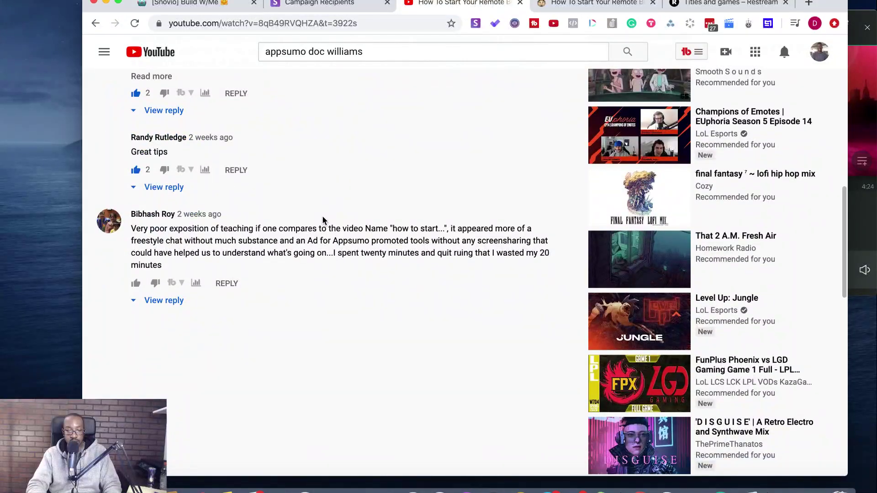
scroll(322, 221, up, 15)
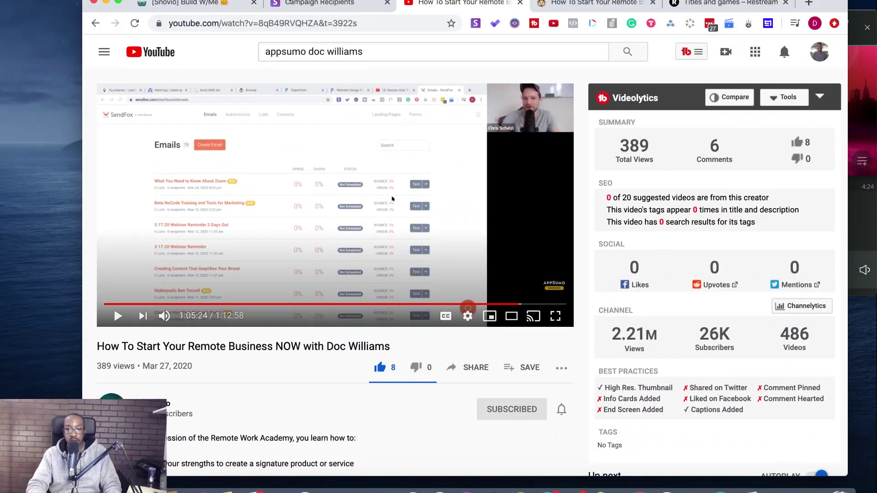
Step: Return to the [Snovio] Build W/Me page by way of the Snov.io campaign recipients and show the browser full screen
click(299, 5)
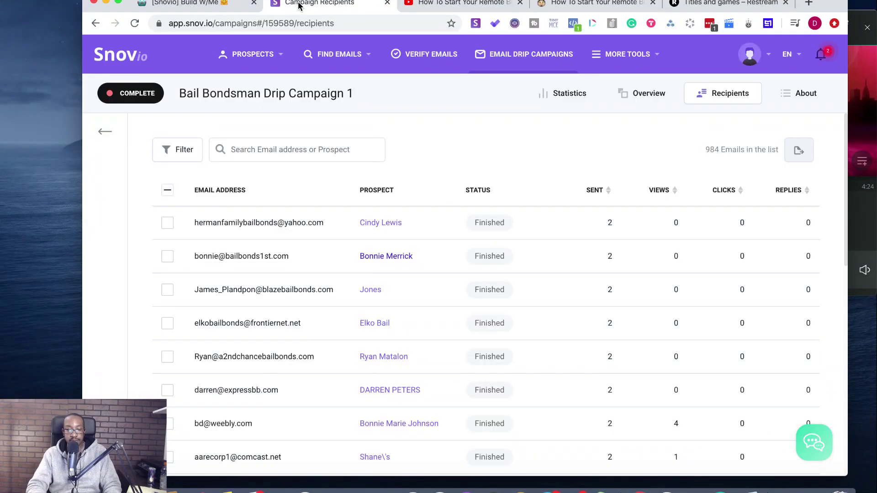
click(206, 6)
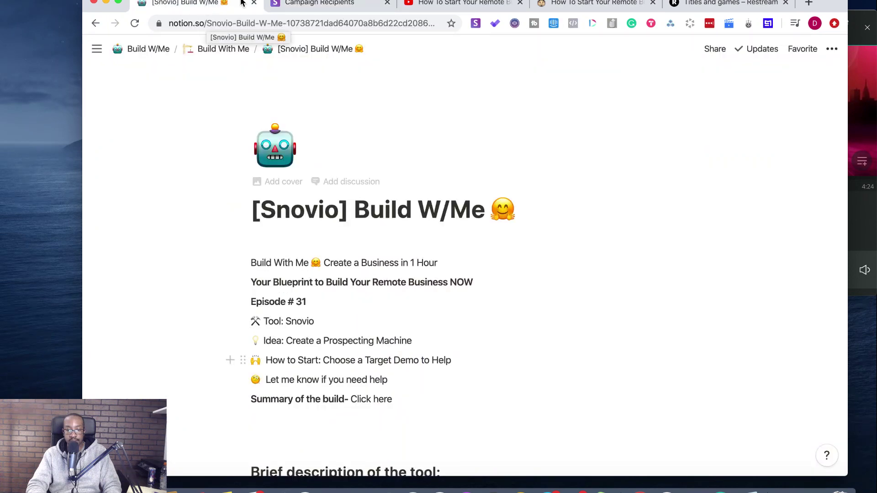
click(324, 4)
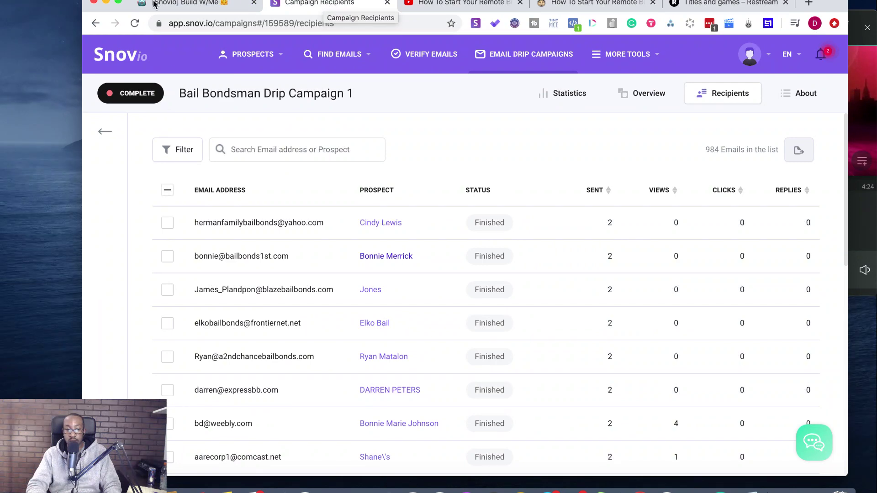
click(120, 4)
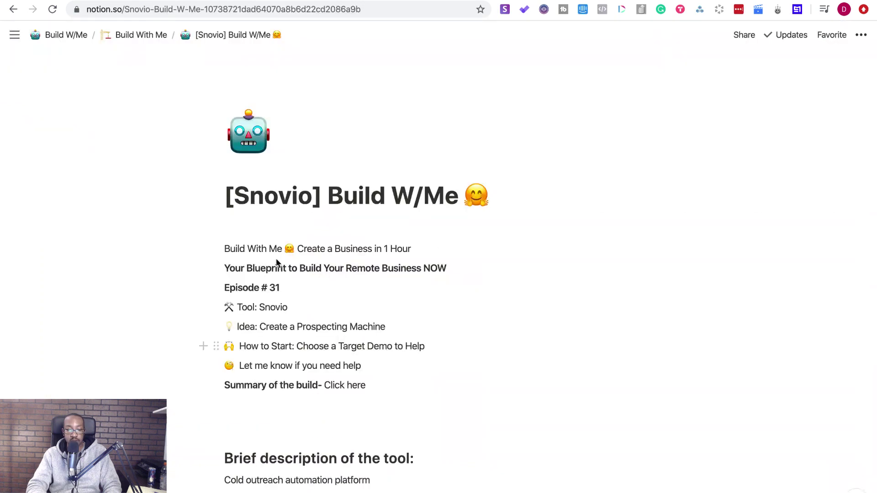
Step: Add a "Notes for Campaigns" line a few blank lines below Resources, with an empty line beneath it
scroll(278, 259, down, 15)
click(318, 406)
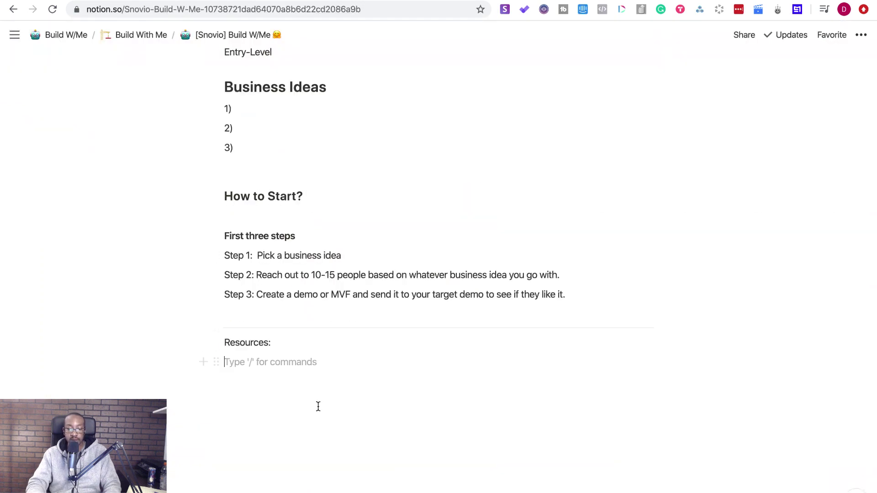
key(Return)
key(Return)
key(Return)
text(Real)
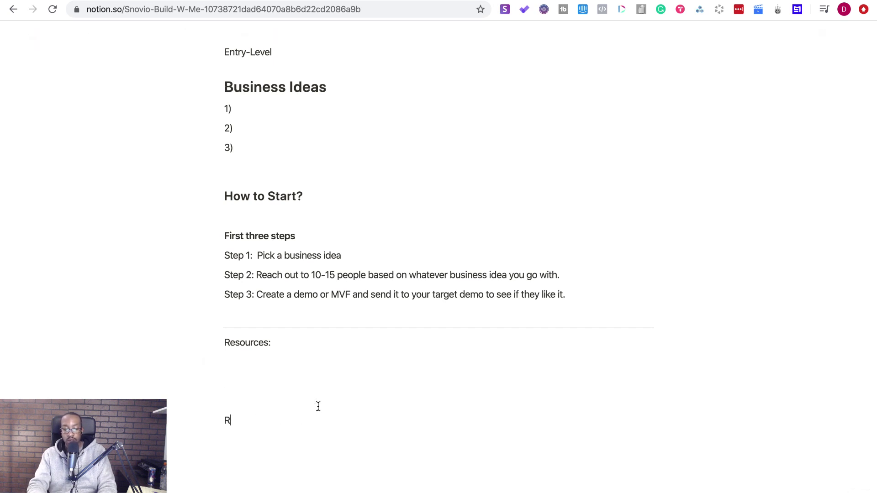
key(BackSpace)
text(Notes for )
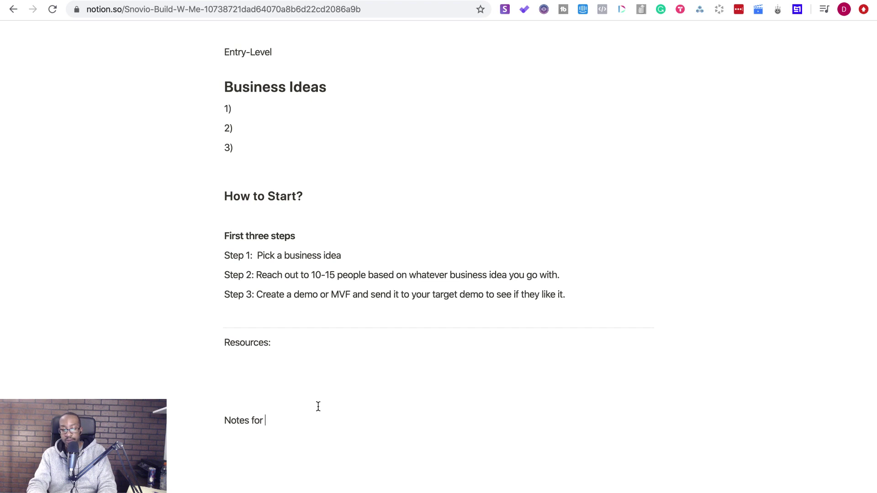
text(Campaigns)
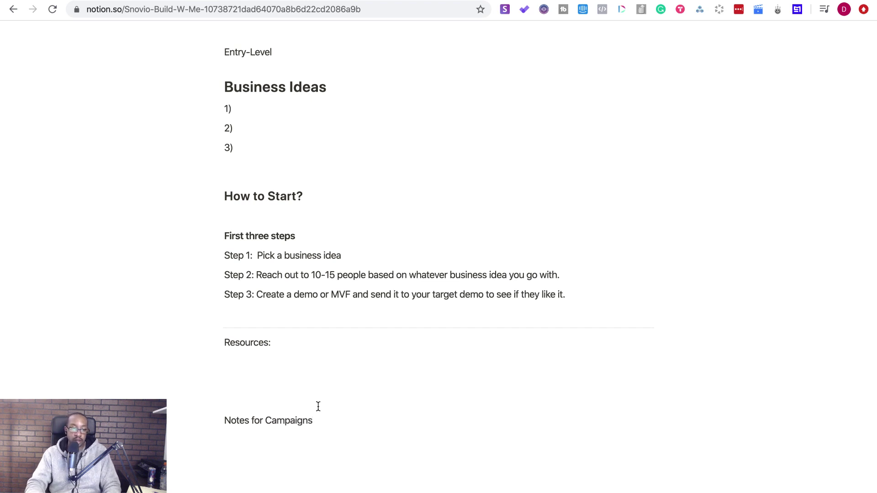
key(Return)
mouse_move(229, 1)
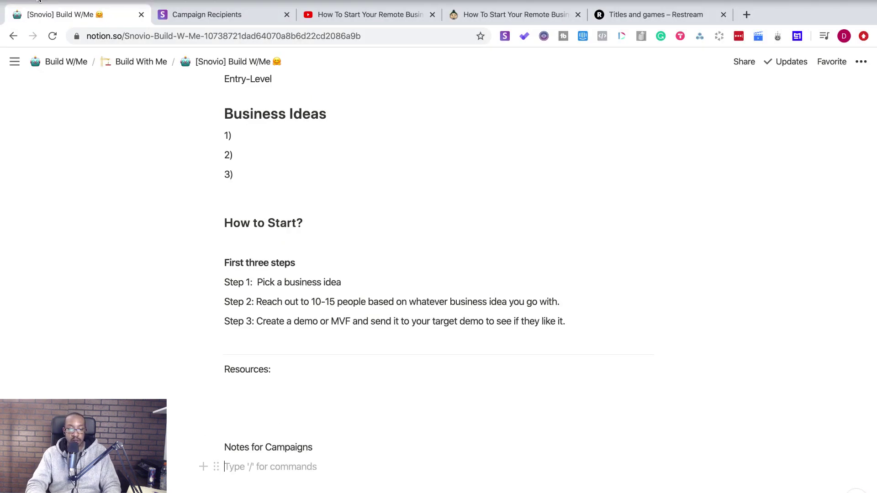
key(super+ctrl+f)
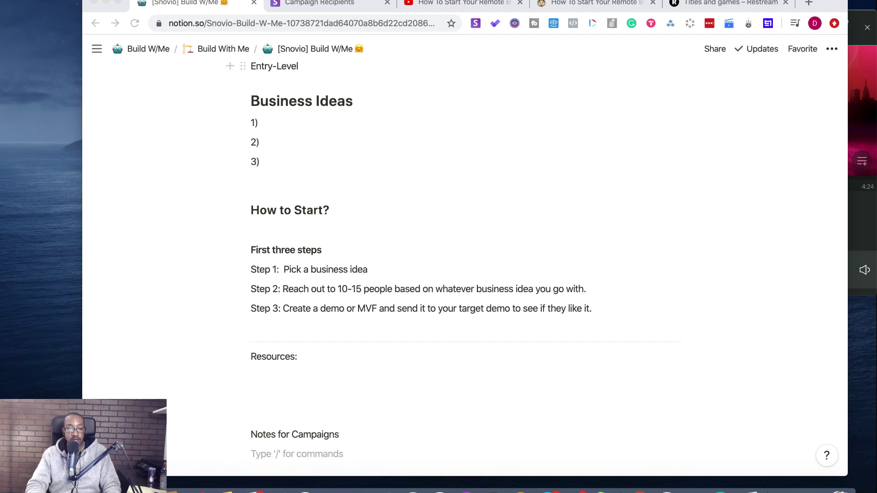
click(119, 3)
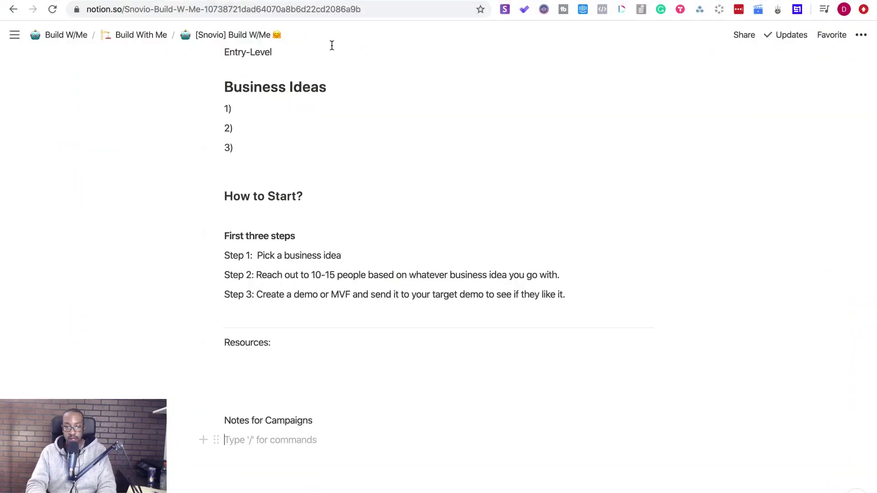
Step: Copy "How To Start Your Remote Business NOW" from the YouTube video's title, paste it under Notes for Campaigns and inspect the pasted content
click(361, 1)
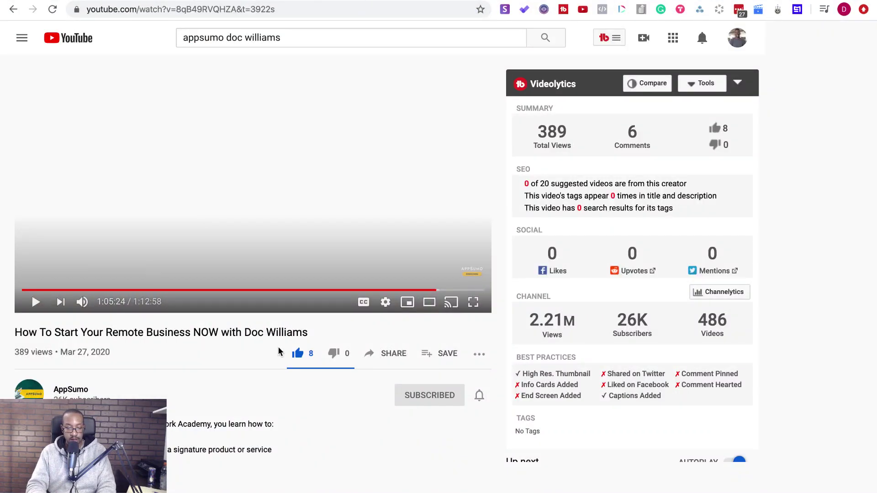
key(space)
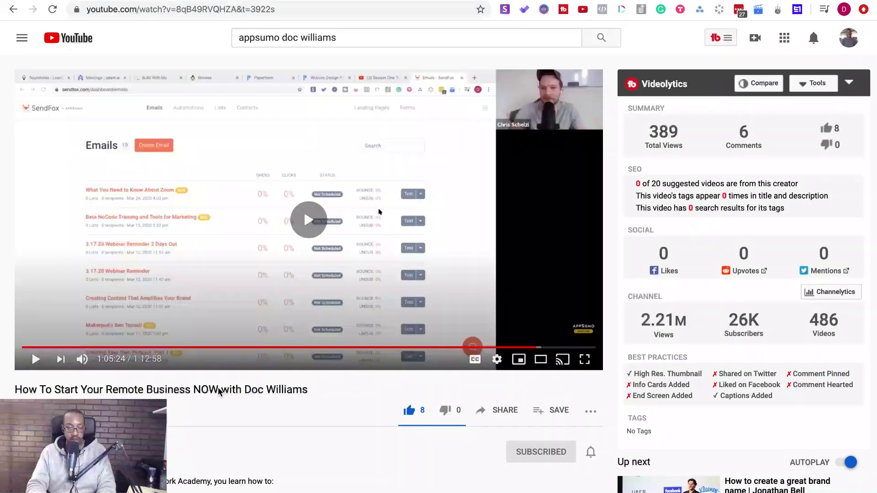
drag(213, 390, 10, 380)
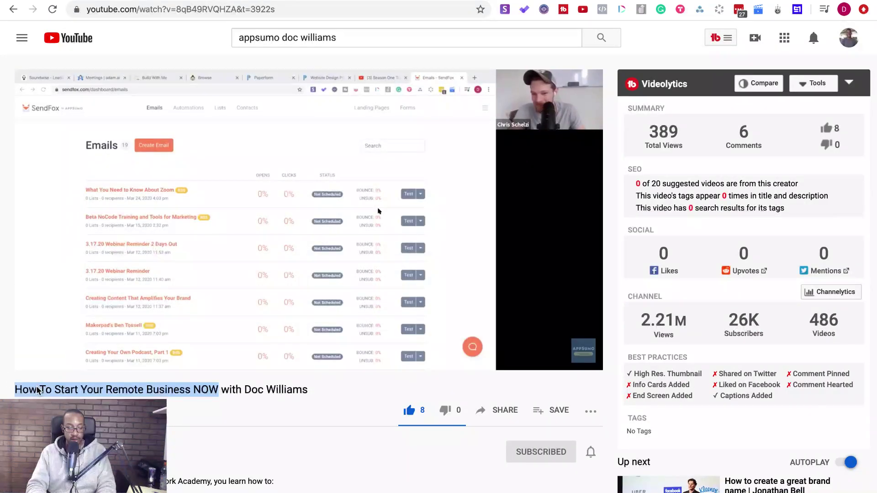
click(115, 237)
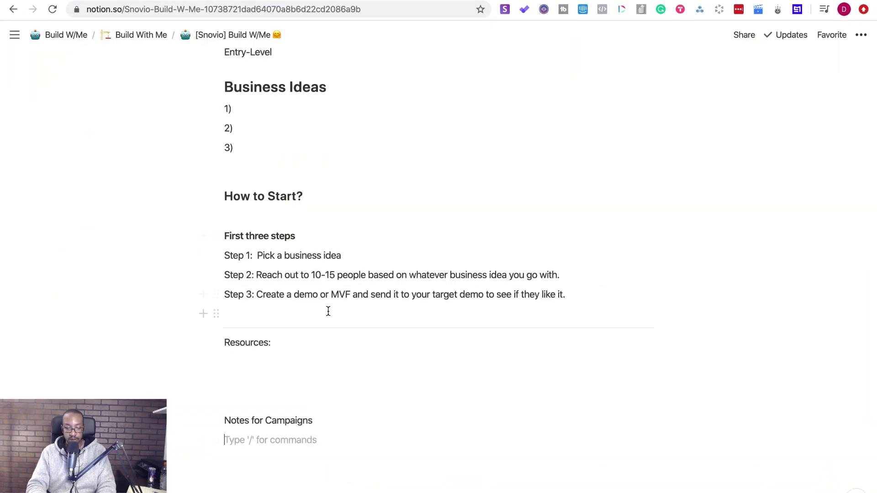
text(1:05:24 / 1:12:58 How To Start Your Remote Business NOW)
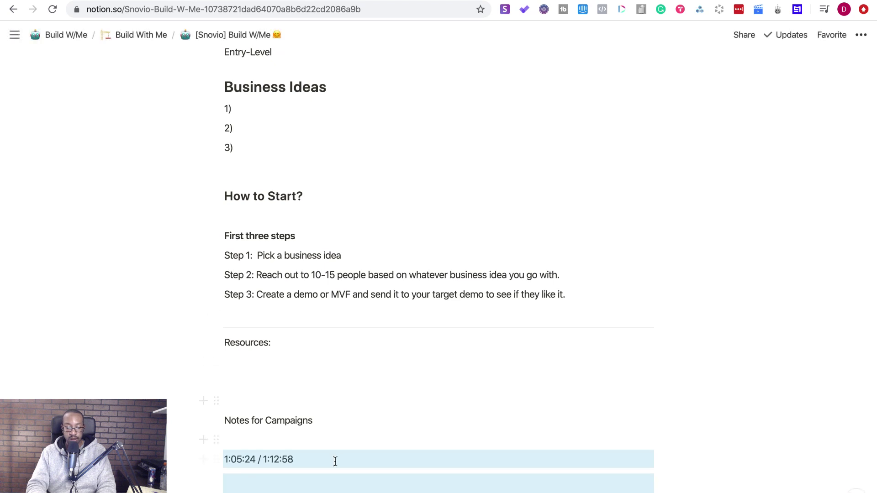
scroll(331, 452, down, 10)
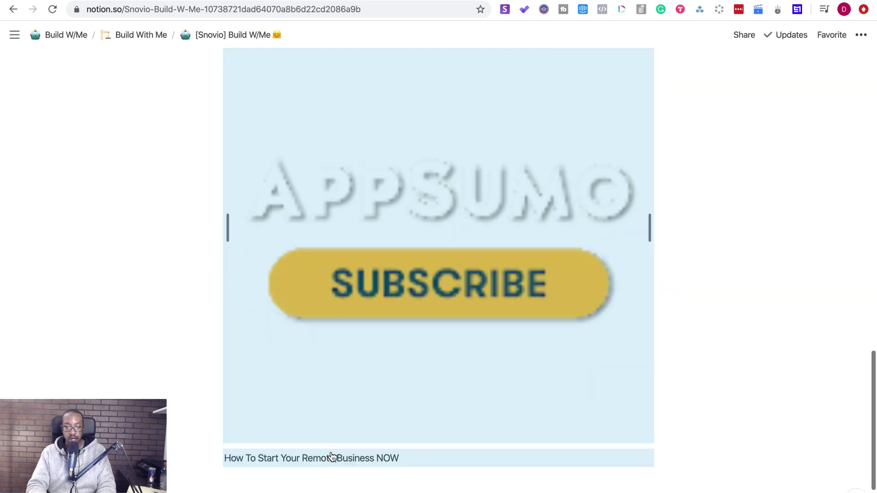
scroll(331, 452, up, 6)
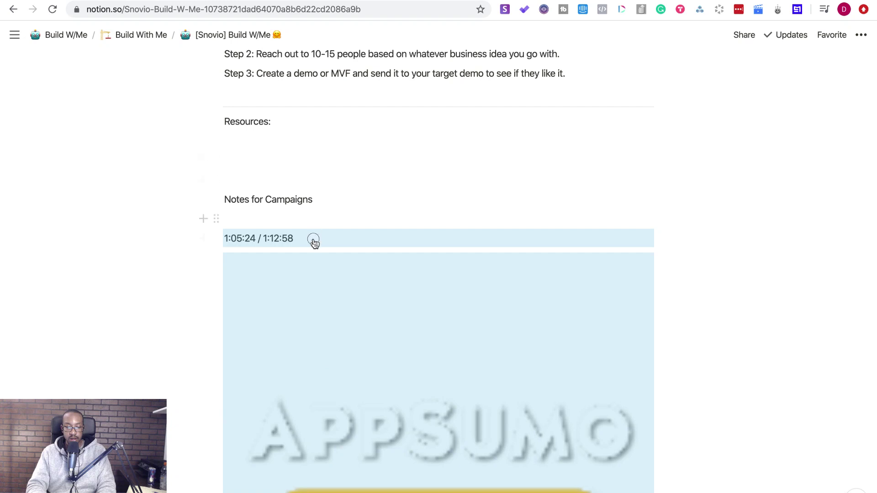
Step: Delete the pasted AppSumo subscribe image under Notes for Campaigns and trim the end of the video timestamp
click(313, 239)
key(BackSpace)
key(BackSpace)
key(BackSpace)
key(BackSpace)
key(BackSpace)
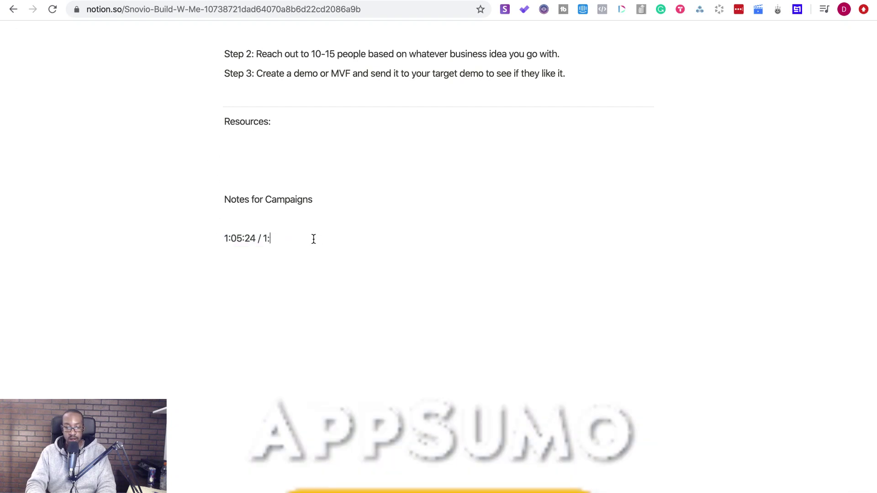
scroll(233, 424, down, 4)
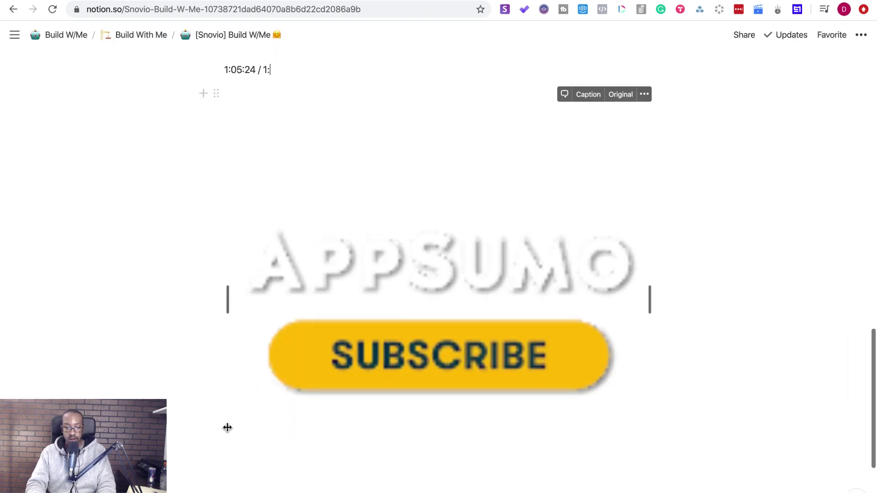
click(216, 95)
click(133, 68)
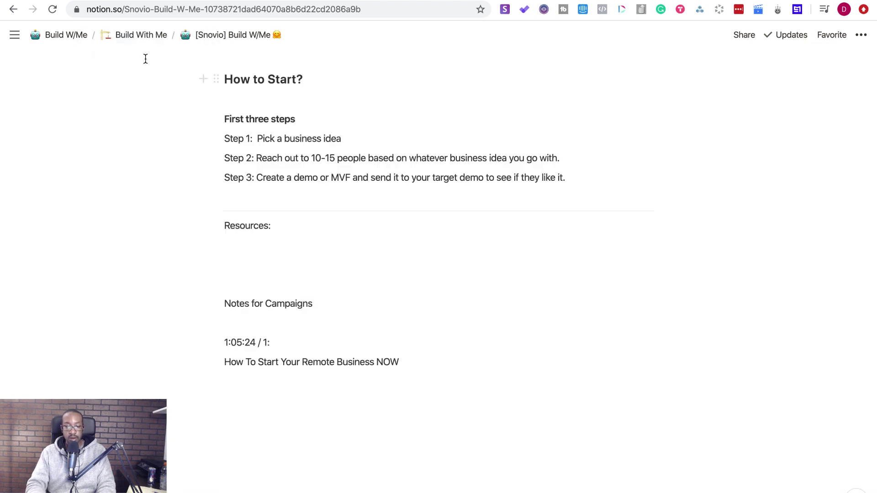
Step: Remove the remaining timestamp and extra blank line under Notes for Campaigns, and enter "Subject:" directly above the video title
drag(270, 343, 229, 338)
text(\\\)
key(BackSpace)
key(BackSpace)
key(BackSpace)
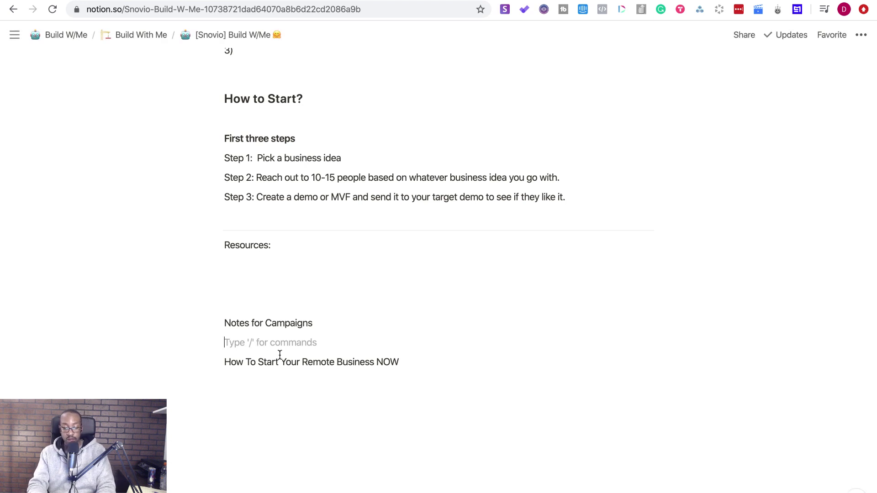
text(Subject:)
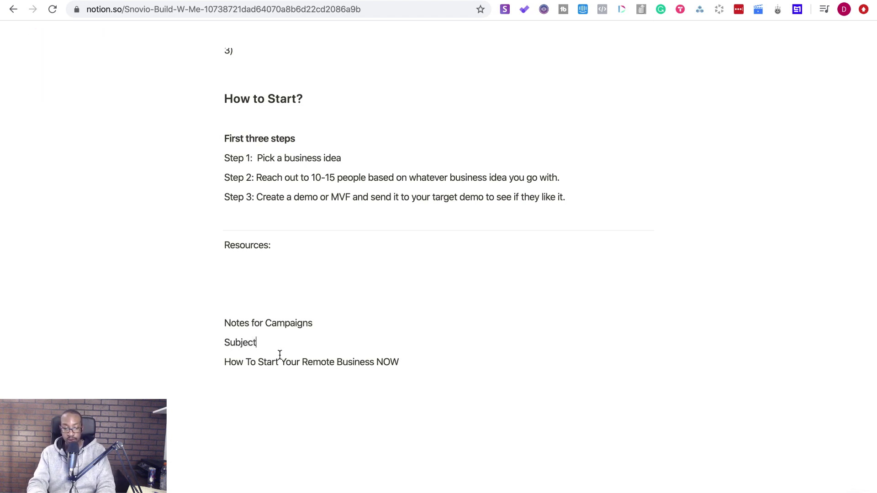
Step: Below the video title, leave a blank line and add "Email: Hey {first_naame}" followed by a new line
click(410, 368)
text(Email)
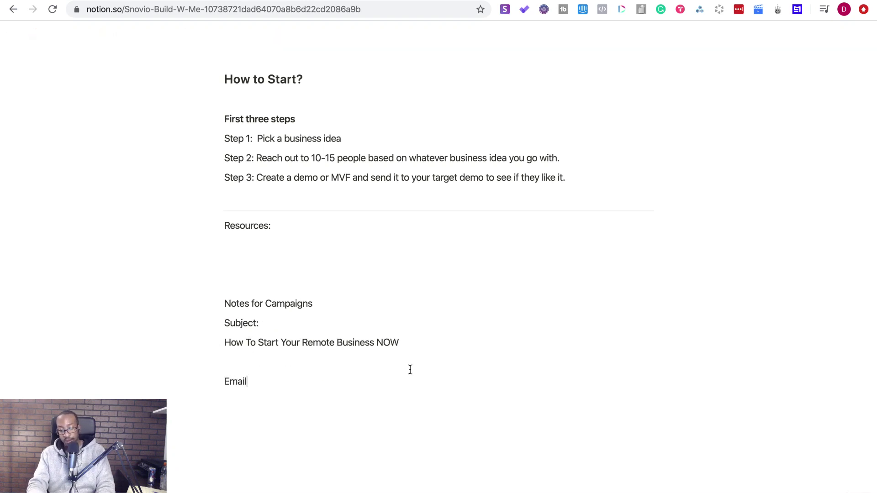
text(: Hey)
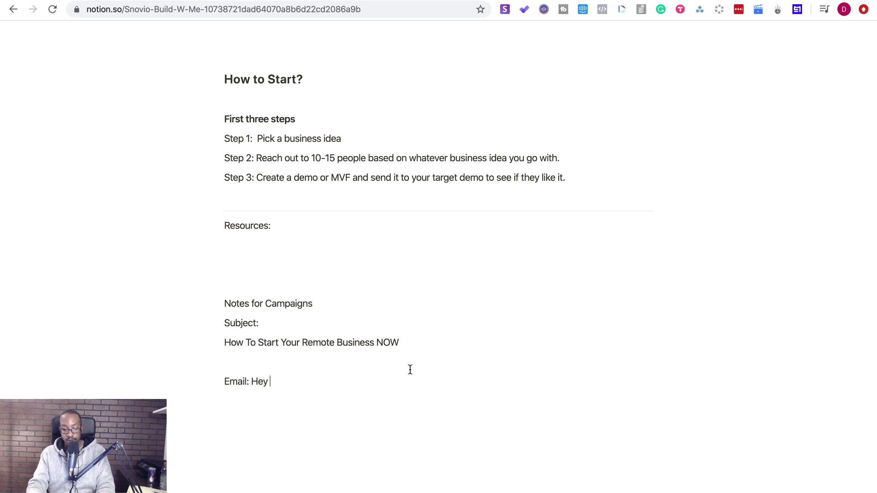
text( {firs)
key(BackSpace)
text(rst)
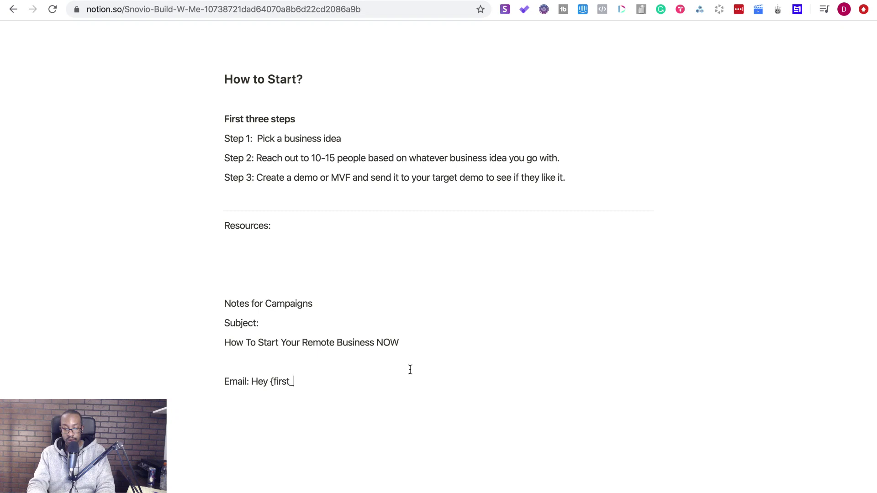
text(_naame)
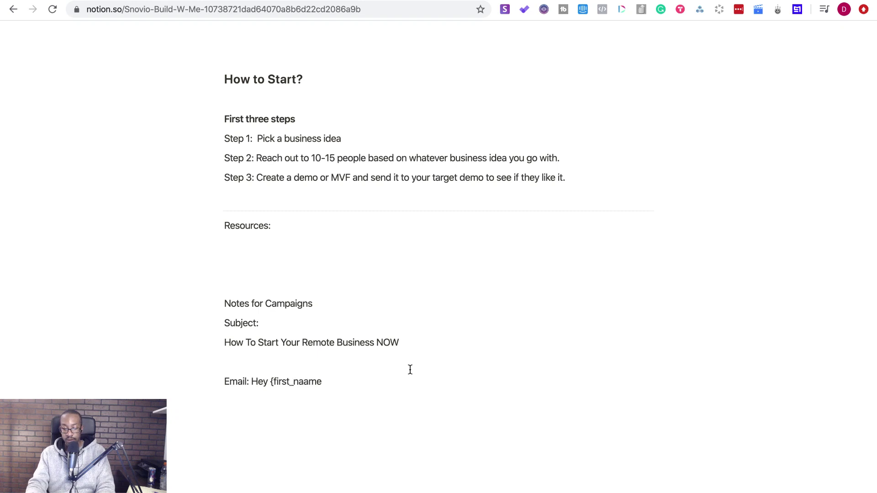
key(Return)
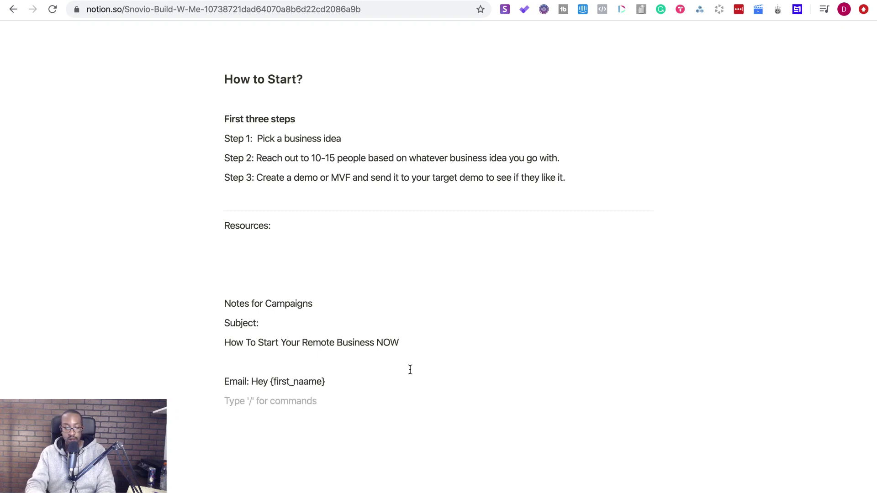
Step: Put the greeting on its own line under the label "Email 1 :", correct its placeholder to {first_name}, and start a line beneath
click(249, 379)
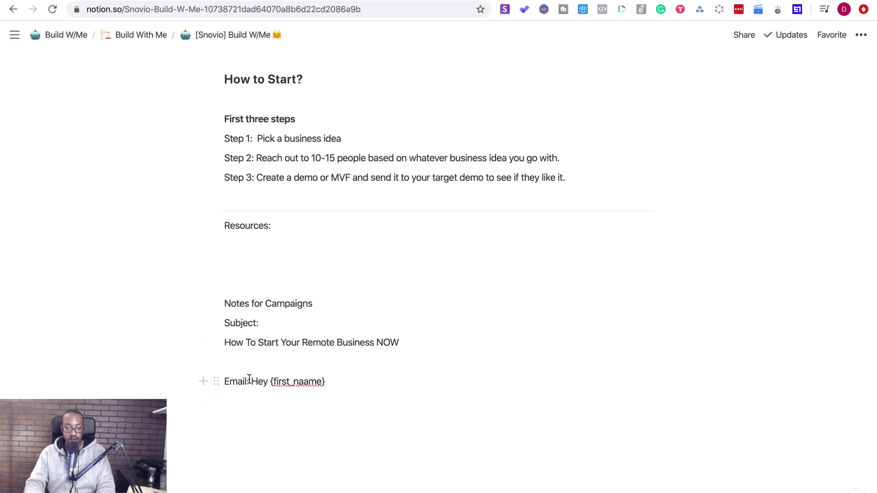
key(Return)
click(250, 381)
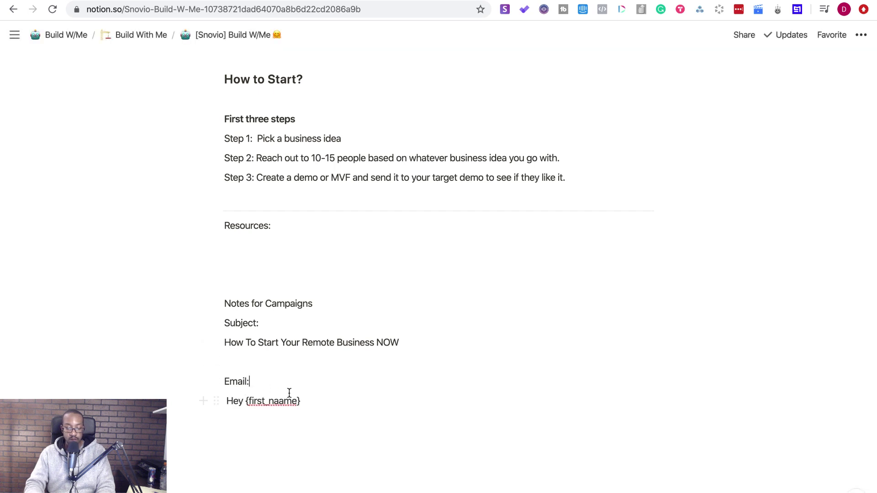
key(Left)
text(1)
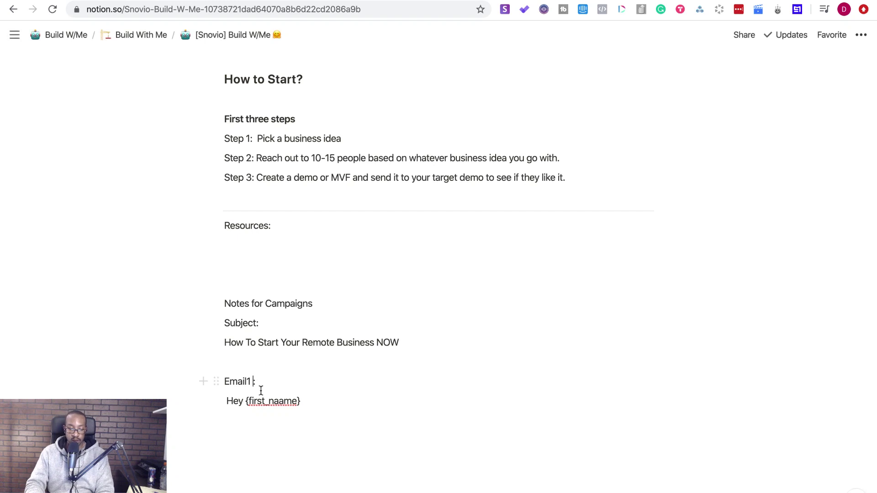
key(Left)
key(Left)
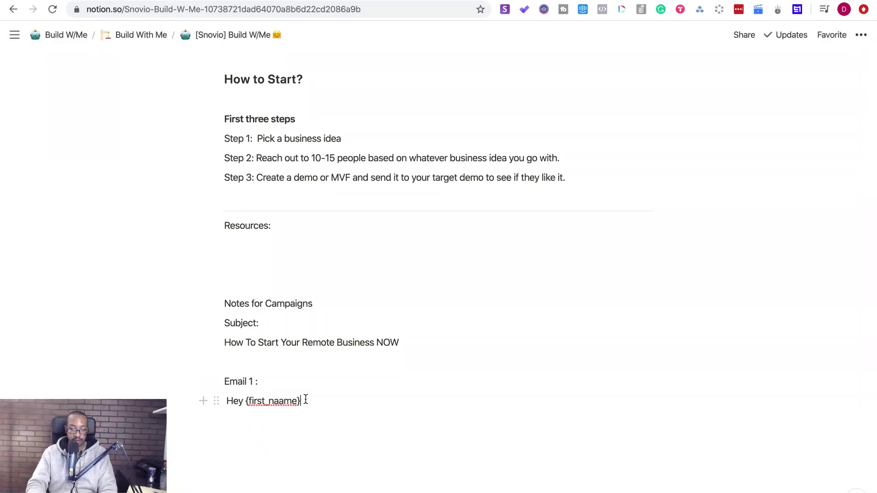
click(280, 402)
key(BackSpace)
click(314, 411)
key(Return)
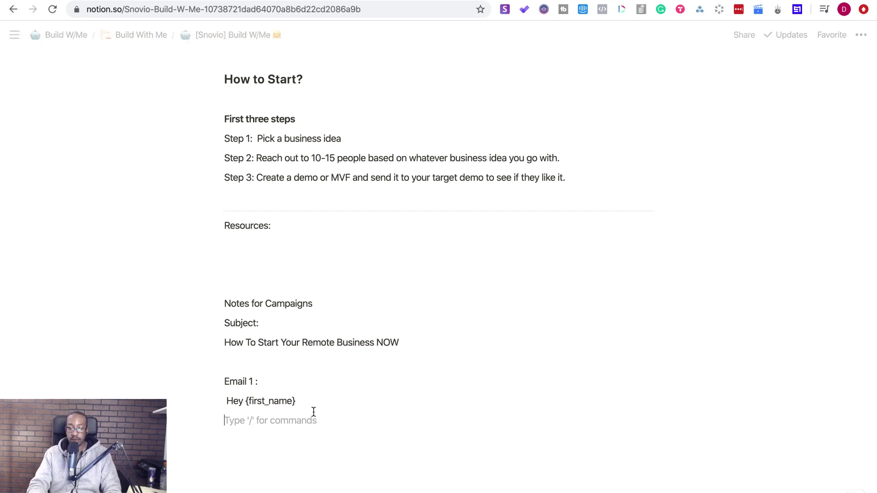
text(I h)
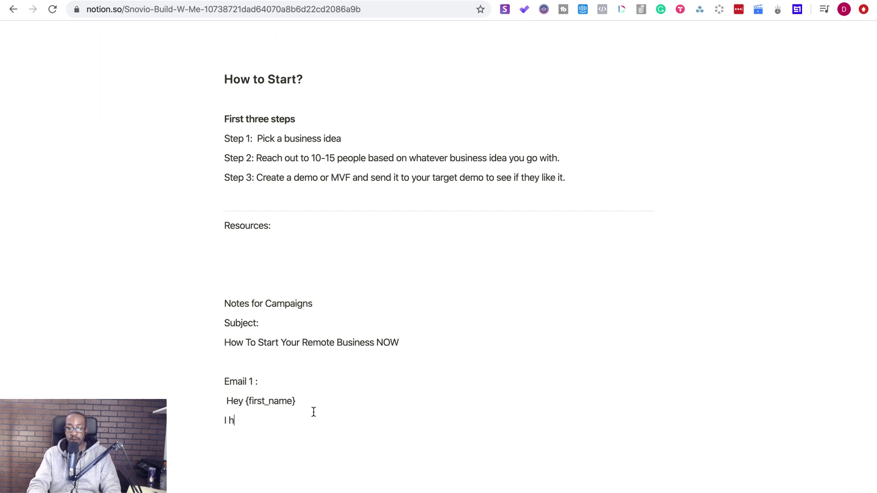
text(ope you)
key(BackSpace)
key(BackSpace)
key(BackSpace)
key(BackSpace)
key(BackSpace)
key(BackSpace)
key(BackSpace)
key(BackSpace)
key(BackSpace)
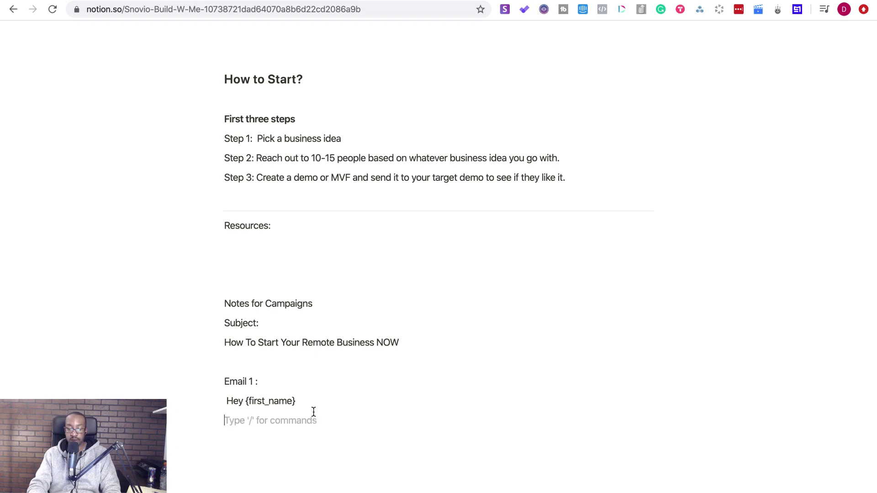
text(I)
key(BackSpace)
Step: Write "I wanted to see how you're doing with your business" beneath the Email 1 greeting
text(I wante)
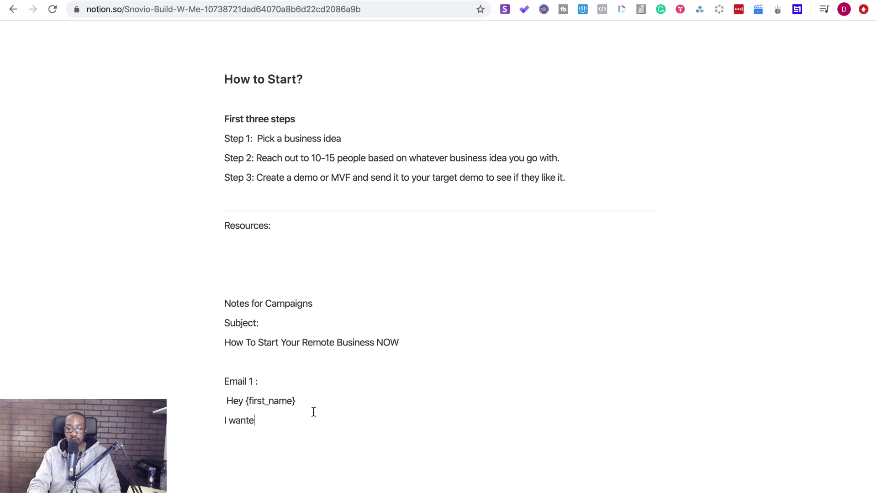
text(d to see how you're doing w)
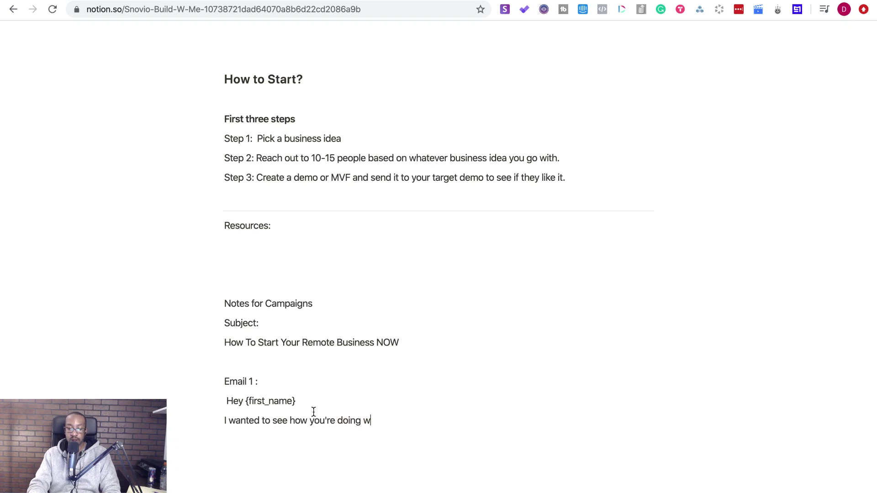
text(ith your business)
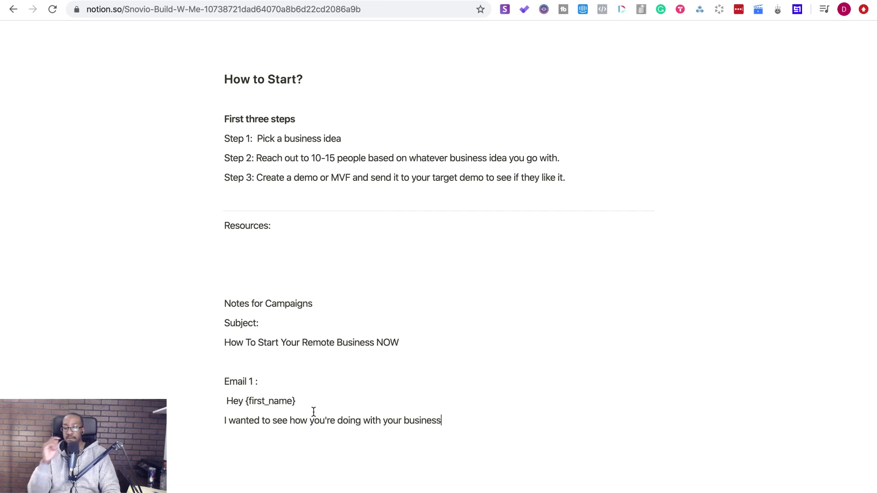
Step: Add the line "I know times are tough for a lot of businesses and I wanted to see if I could help." with a blank line after it
key(Return)
text(I kn)
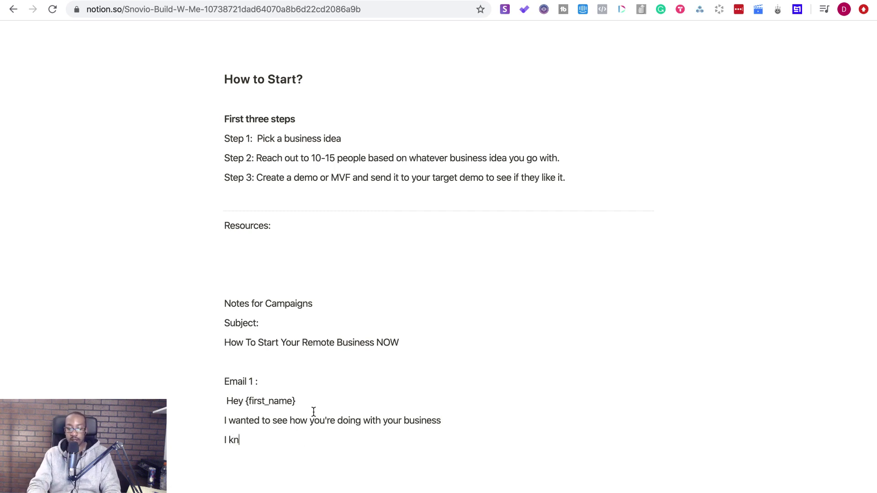
text(ow times are tough for )
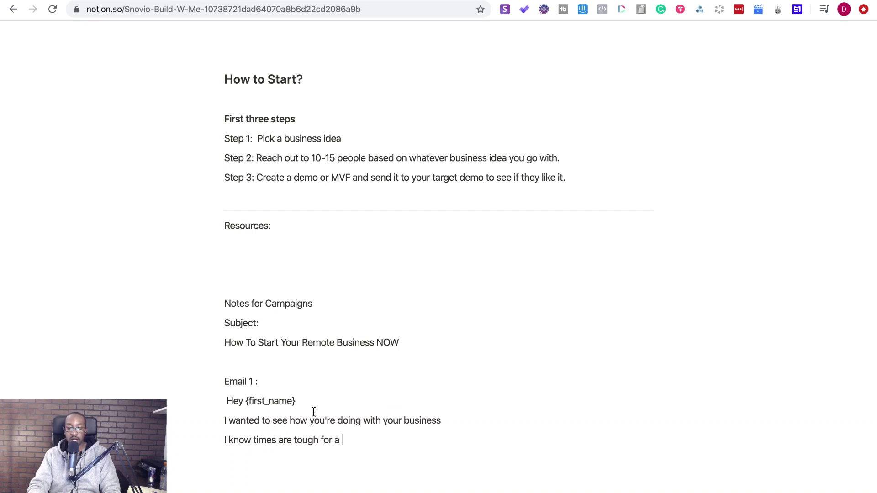
text(a lo)
key(BackSpace)
text(lot of )
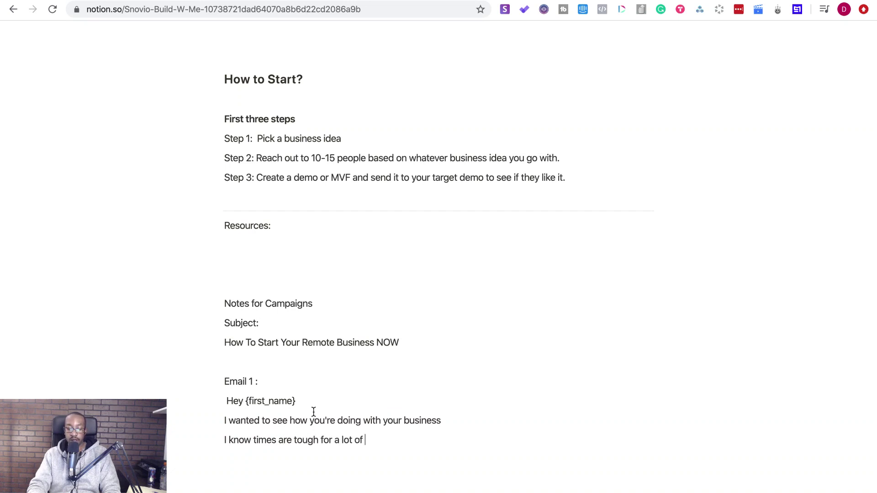
text(businesses and)
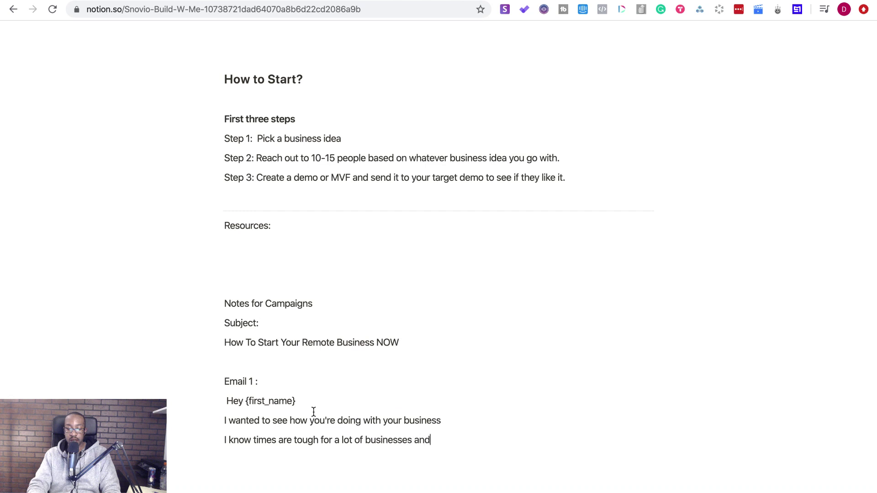
text( I wanted to see if)
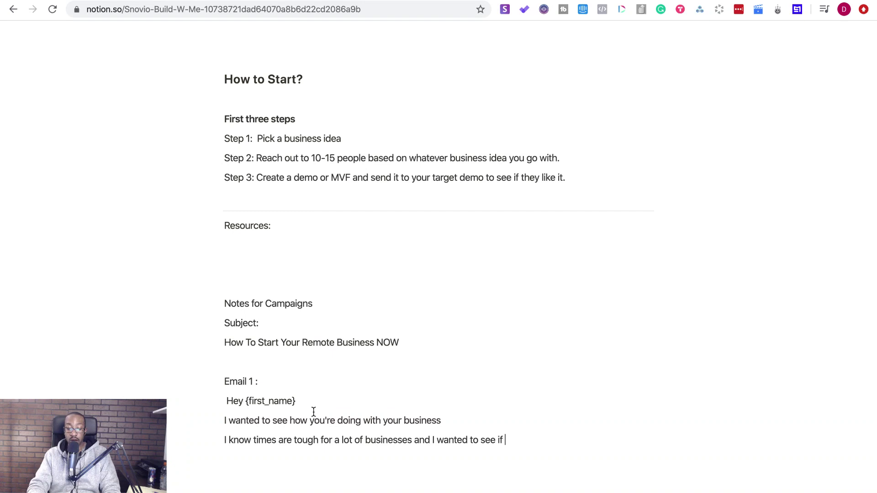
text( I could help)
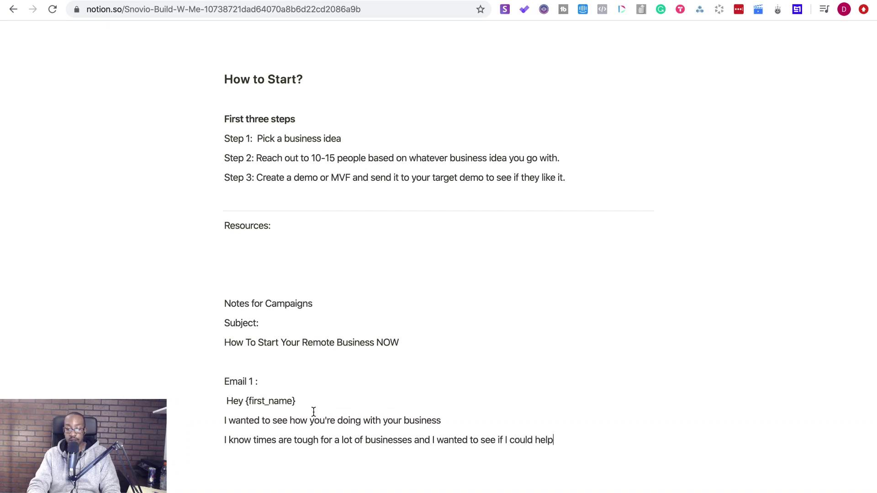
text(.)
key(Return)
key(Return)
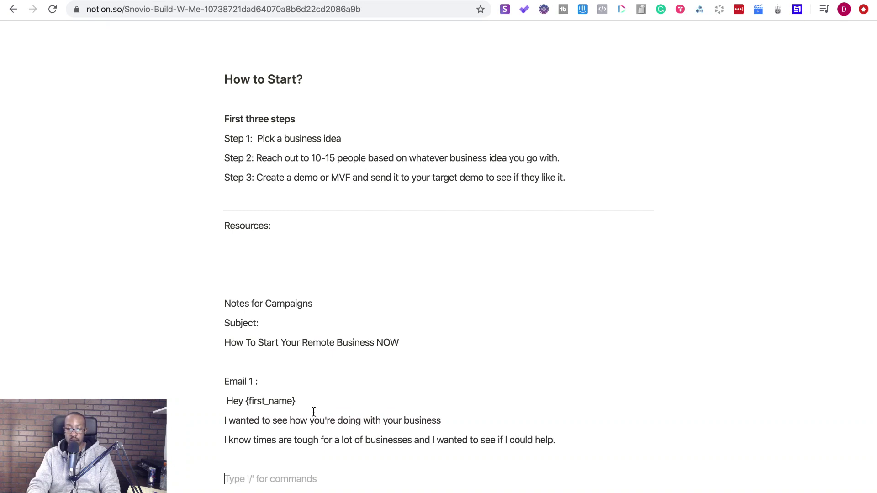
Step: Start the email's next paragraph with "I recently did a video and article"
text(I recently)
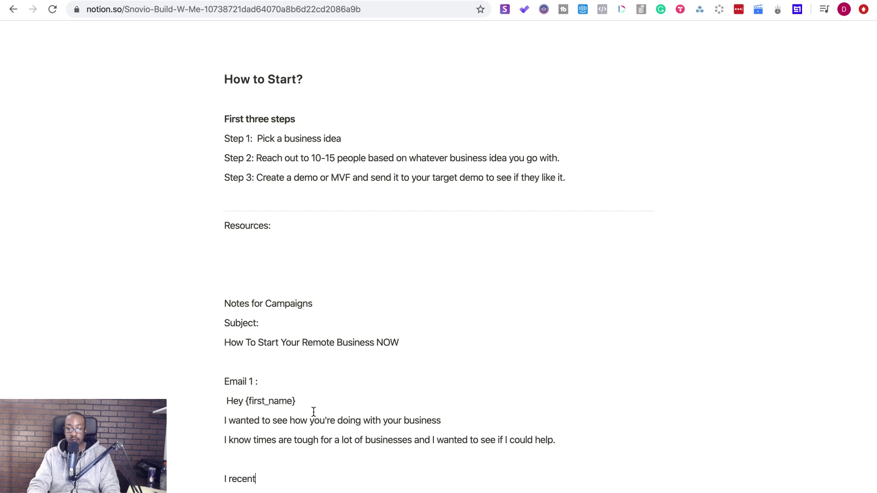
key(BackSpace)
key(BackSpace)
text(ly did a)
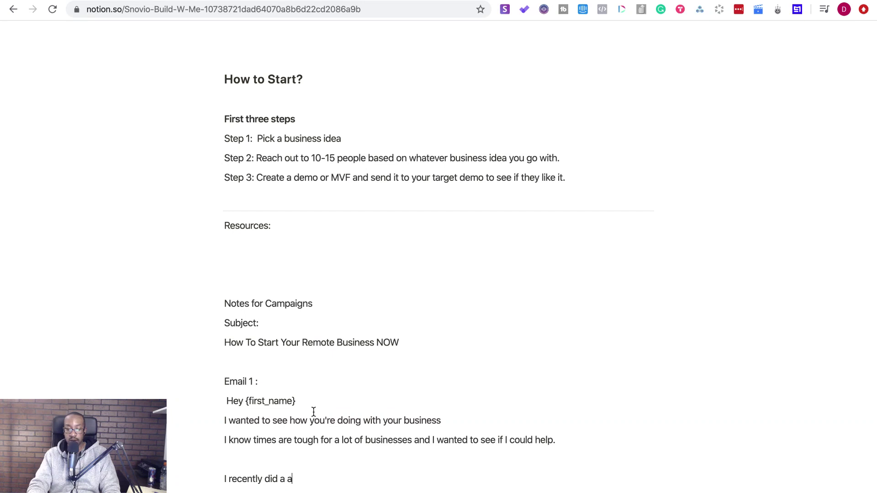
text(video an)
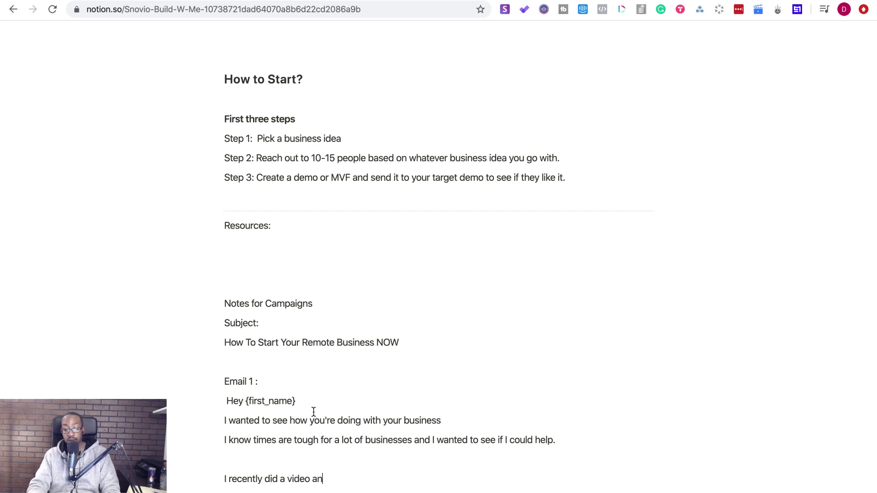
text(d arti)
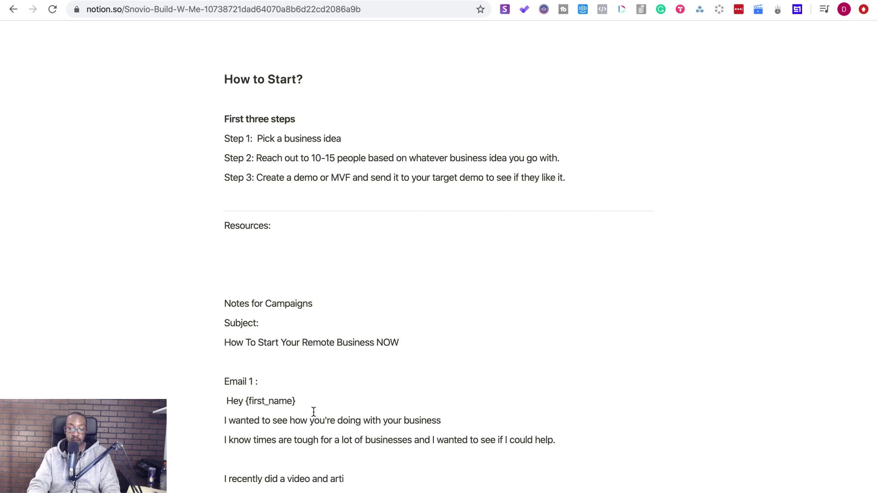
text(cle)
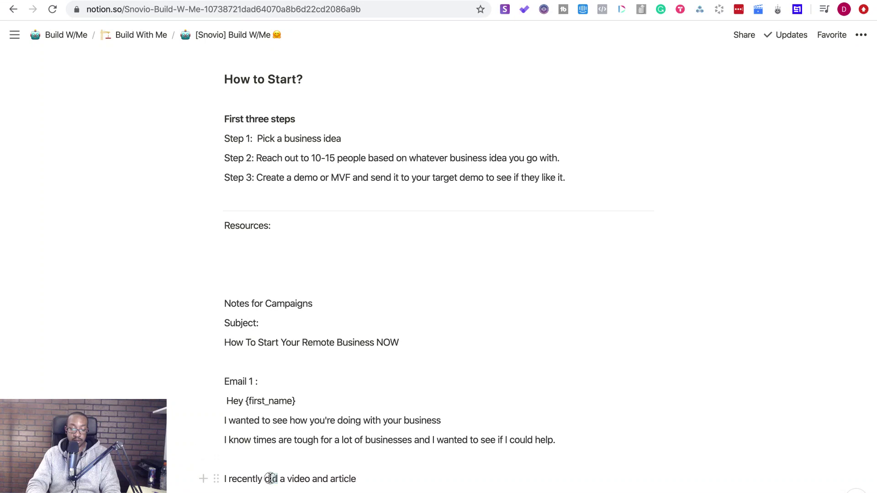
Step: Replace "did" with "created" and complete the sentence as "I recently created a video and article about creating a Remote Business today."
drag(270, 478, 267, 461)
text(c)
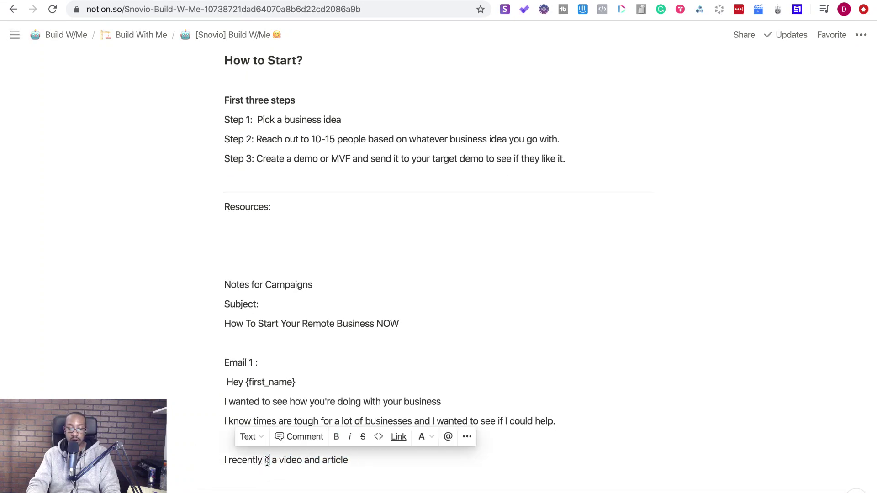
text(reated)
click(390, 466)
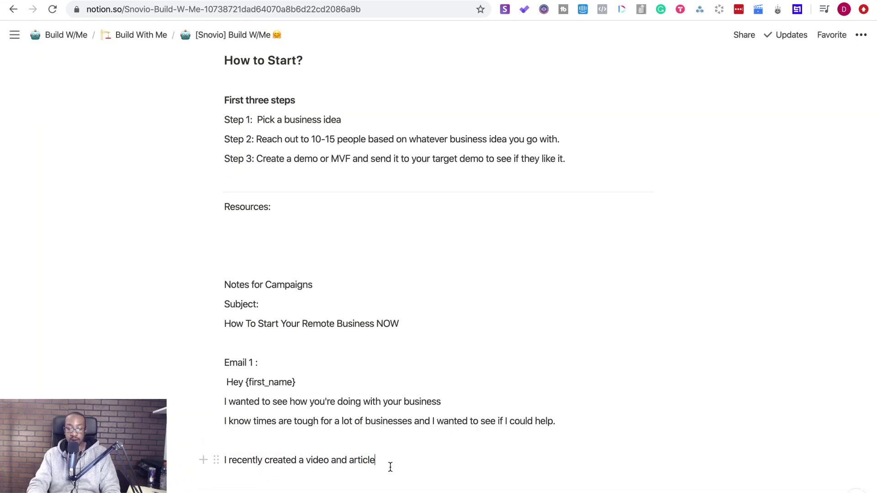
text(about)
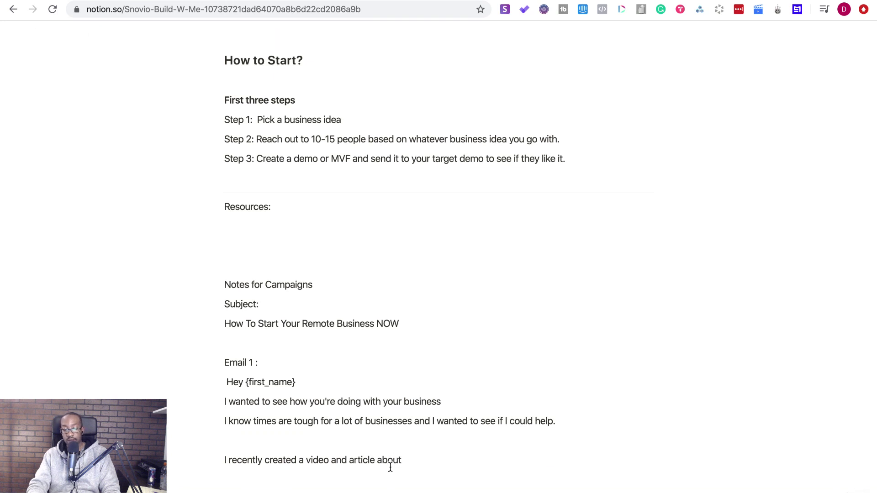
text( creating )
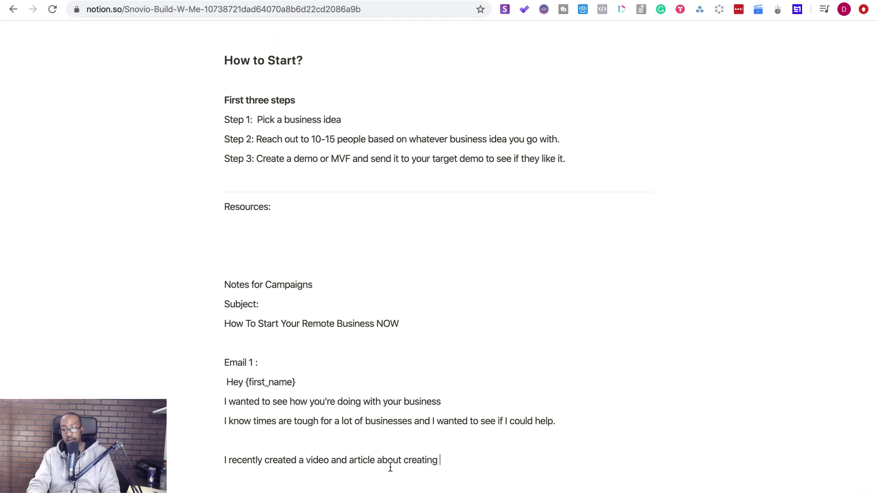
text(a Remo)
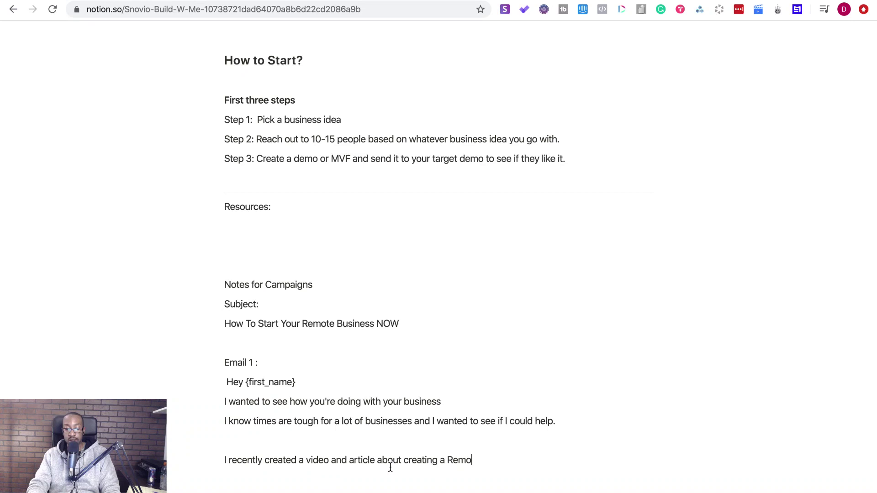
text(te Business TOD)
key(BackSpace)
key(BackSpace)
key(BackSpace)
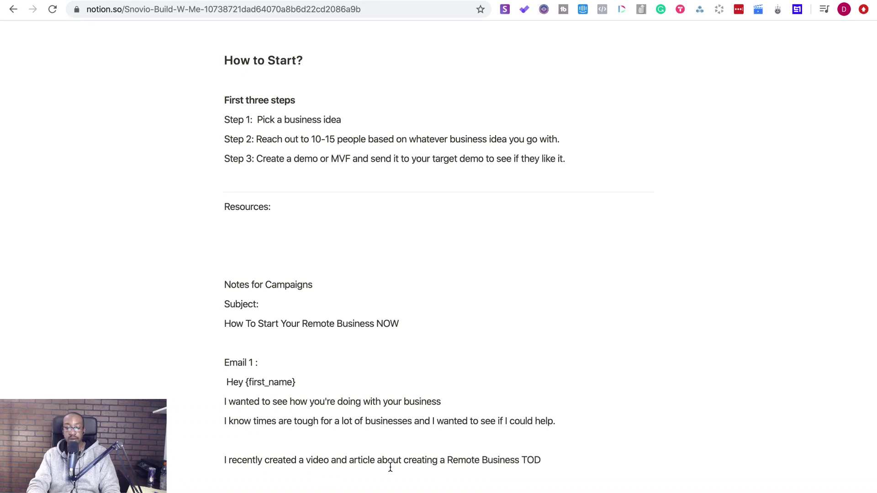
text(today.)
Step: Add the line "Thought you might be interested to learning how to pivot to get more leads and customers for your business."
key(Return)
text(Thog)
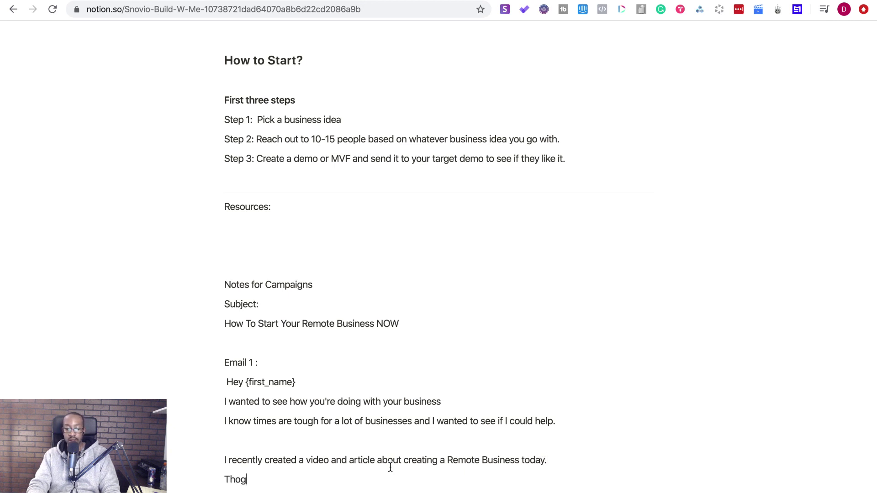
text(u)
key(BackSpace)
key(BackSpace)
text(ught you might be i)
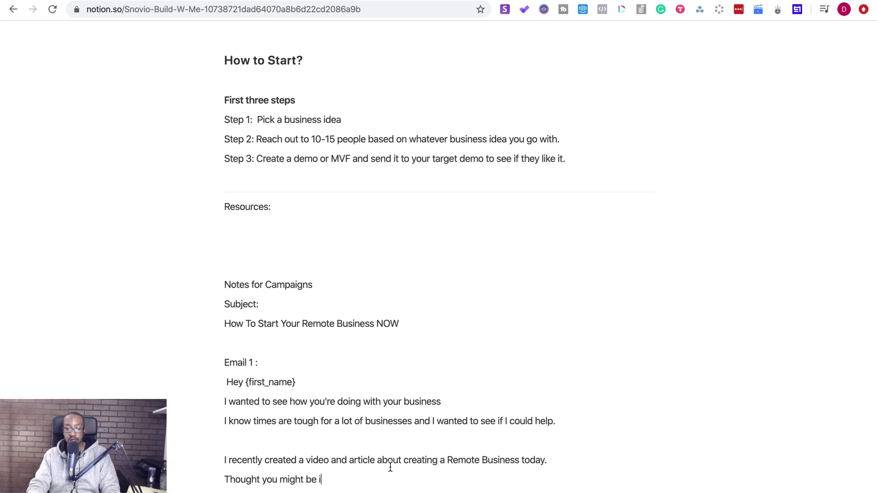
text(nterested to learning how to)
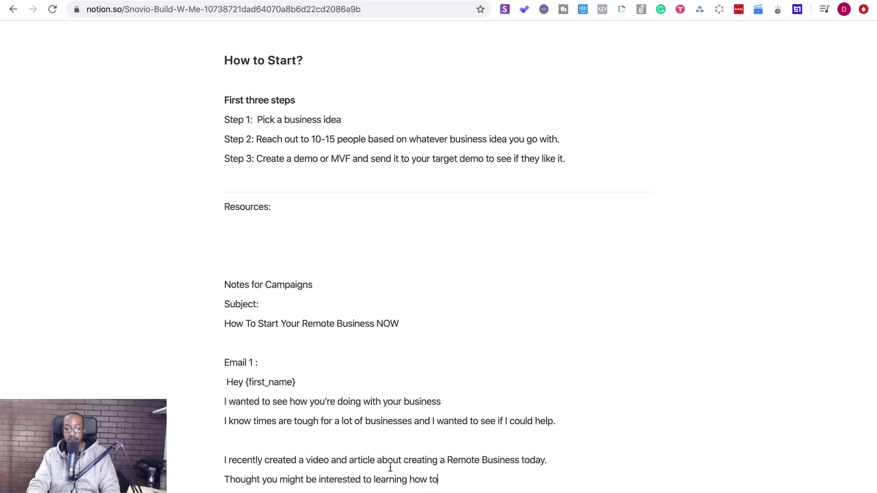
text( pivot )
text(to )
text(get more lea)
text(s)
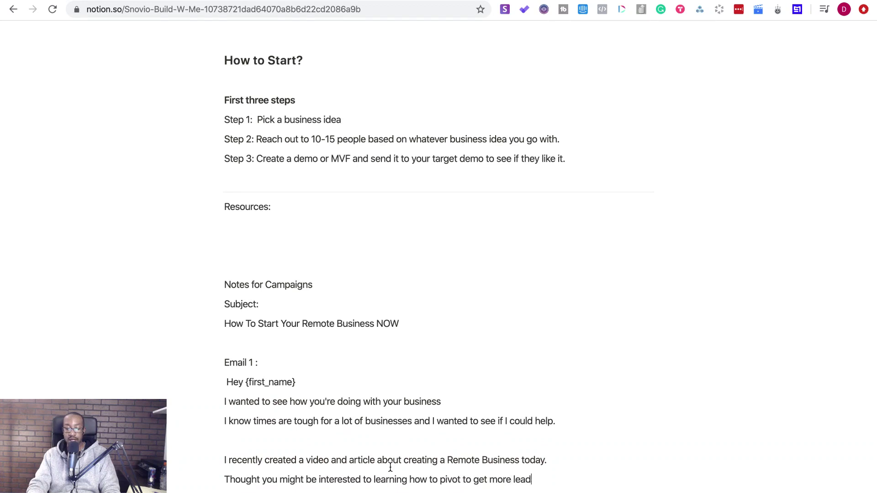
text(s and )
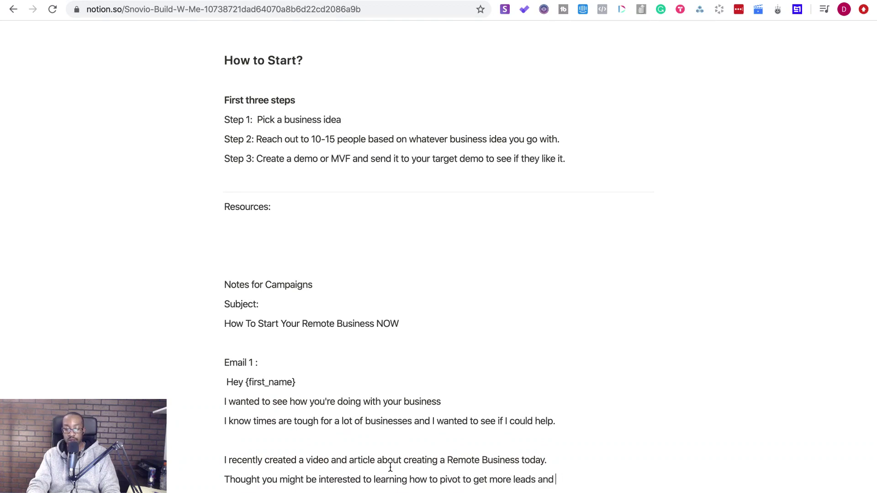
text(customer )
text( for your b)
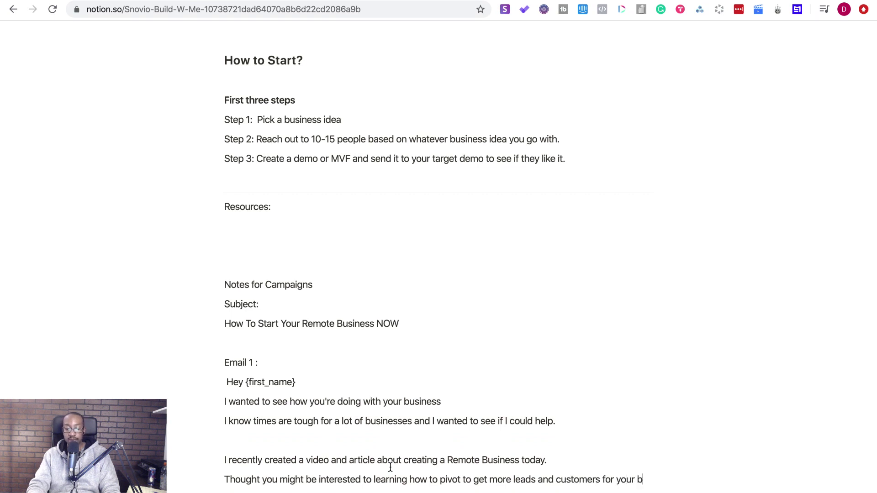
text(usiness)
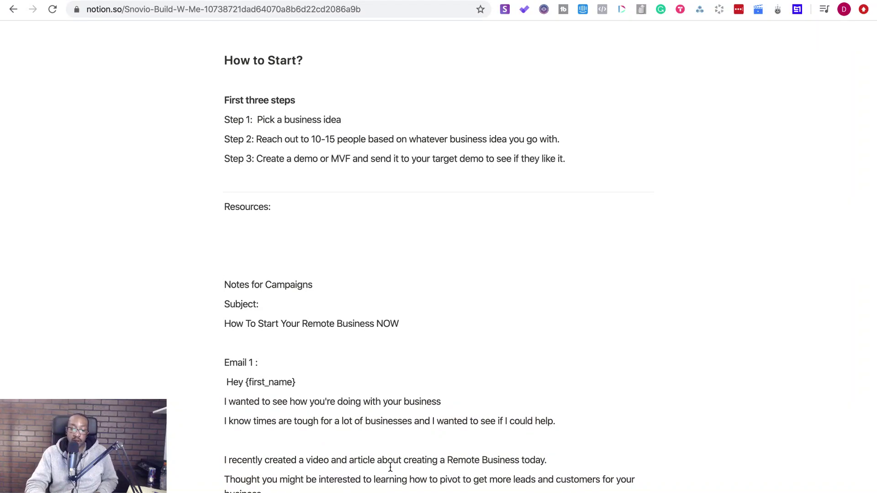
Step: Make the "Email 1 :" label bold
drag(274, 363, 225, 365)
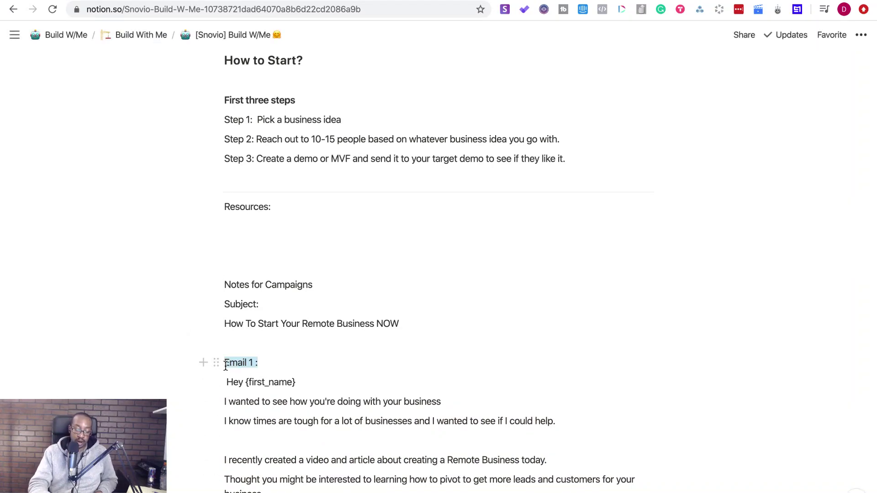
key(ctrl+b)
click(310, 443)
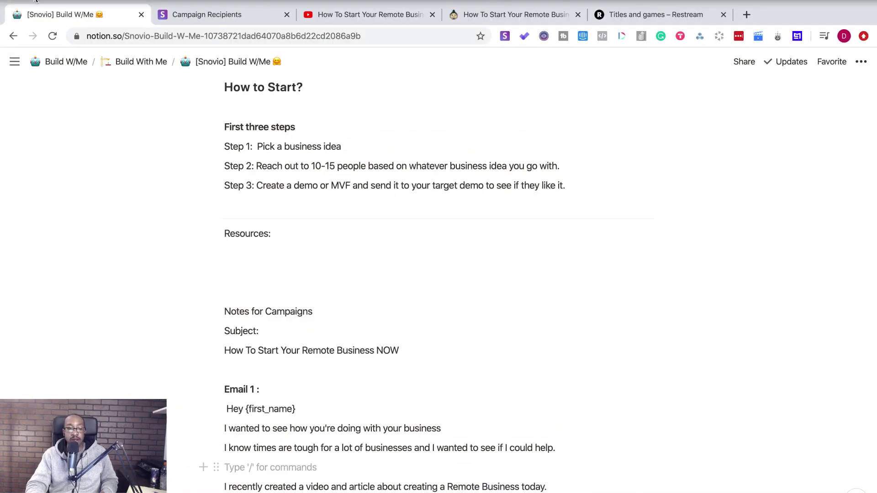
click(35, 0)
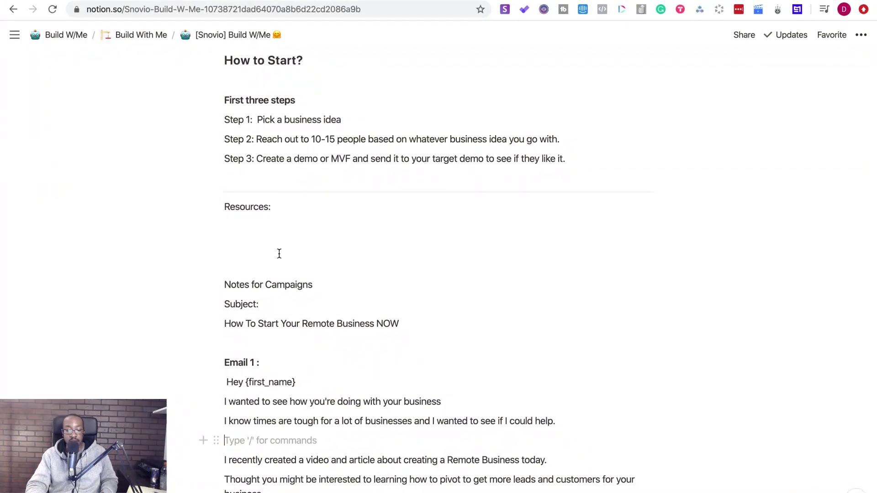
scroll(278, 254, down, 3)
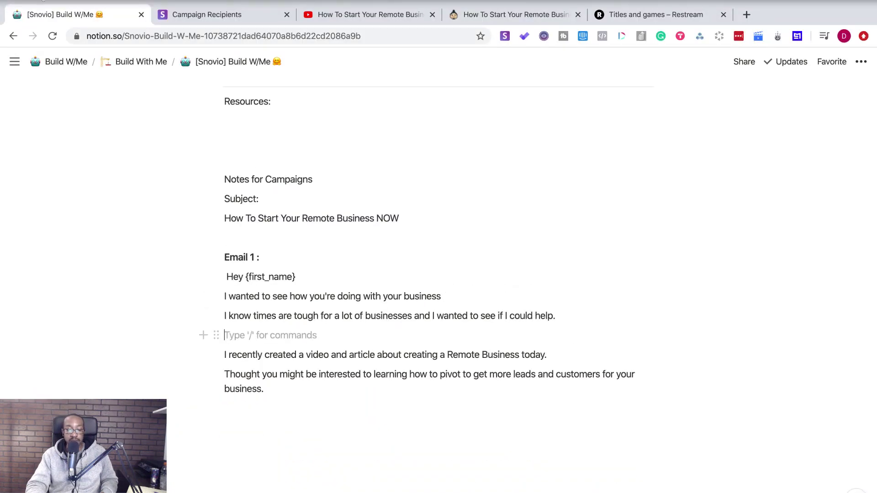
click(41, 0)
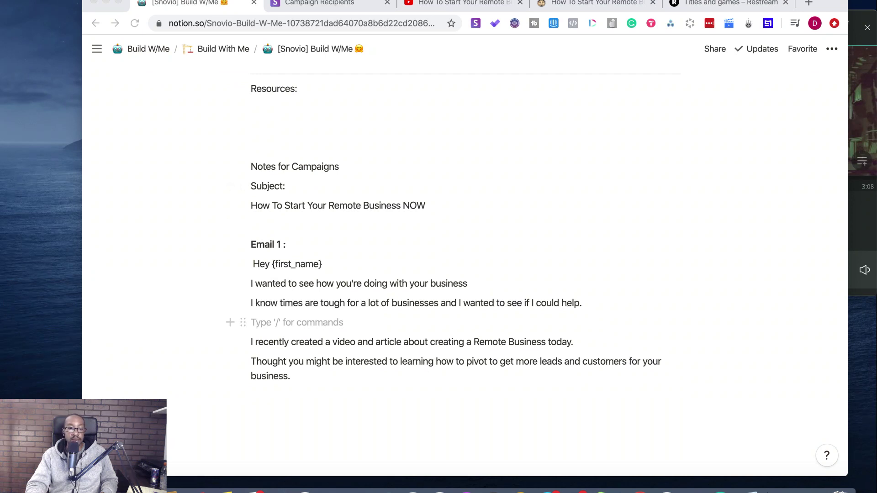
click(118, 2)
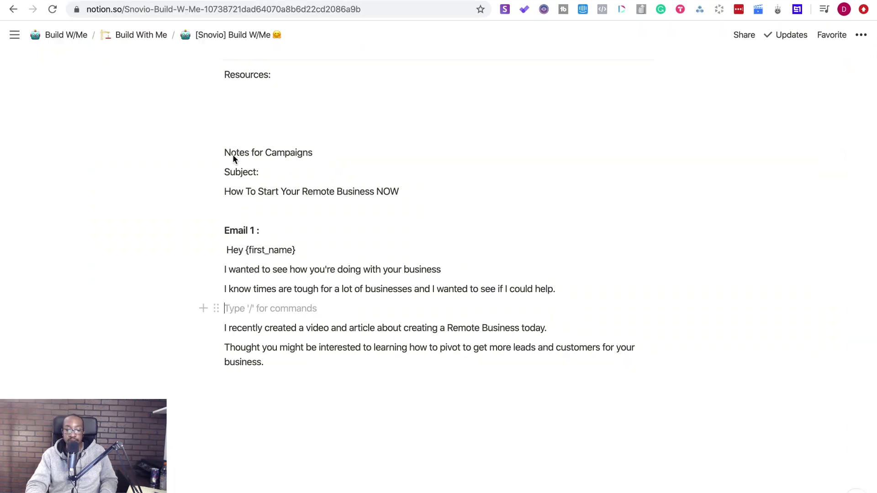
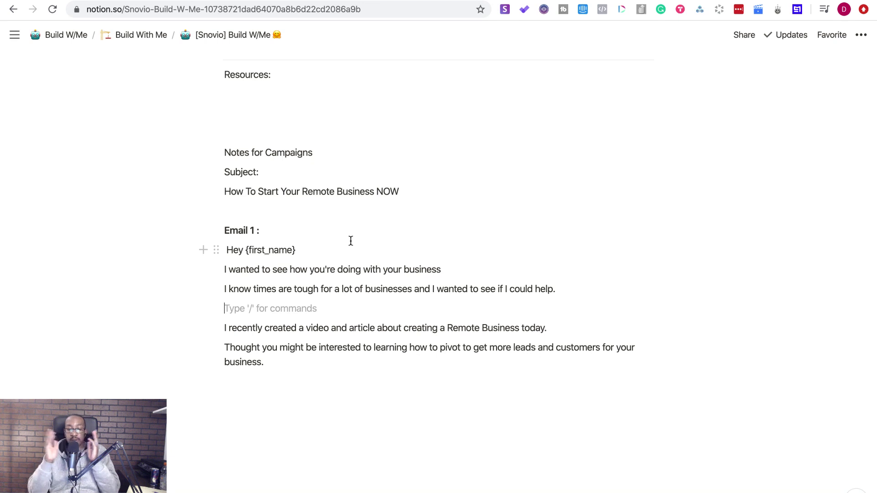
Step: Insert a blank line beneath the "Hey {first_name}" greeting
click(306, 250)
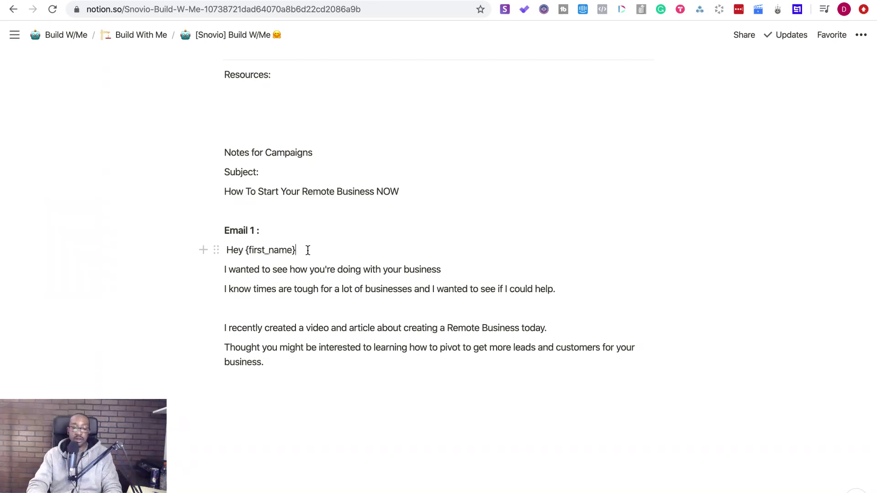
key(Return)
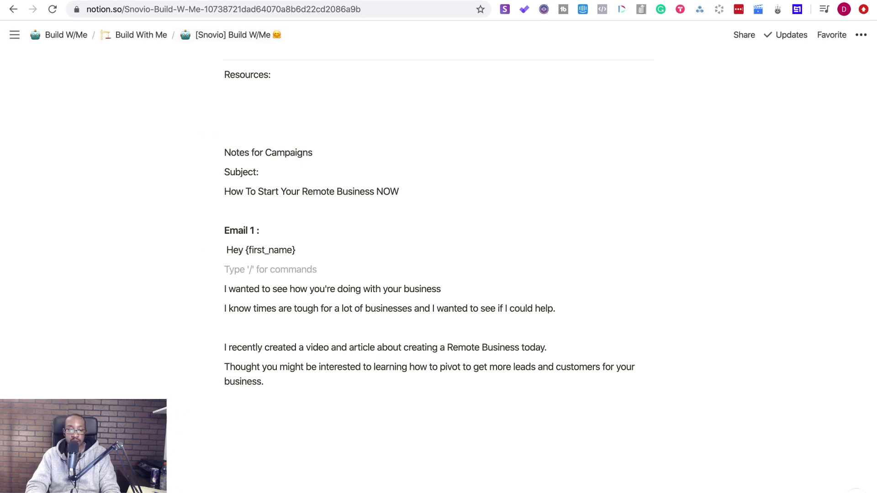
Step: Switch to Snov.io and open the email "[Increase Your Customers] Exclusively for Bail Bonds" in Bail Bondsman Drip Campaign 1
click(228, 0)
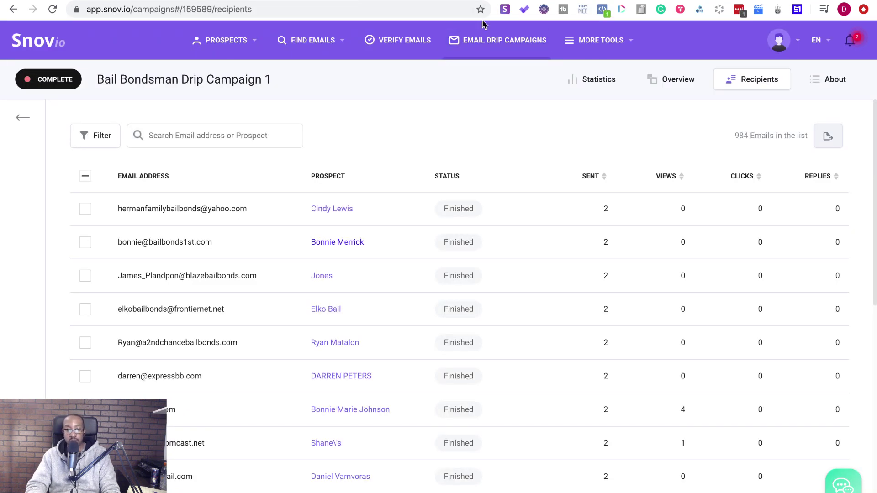
click(485, 45)
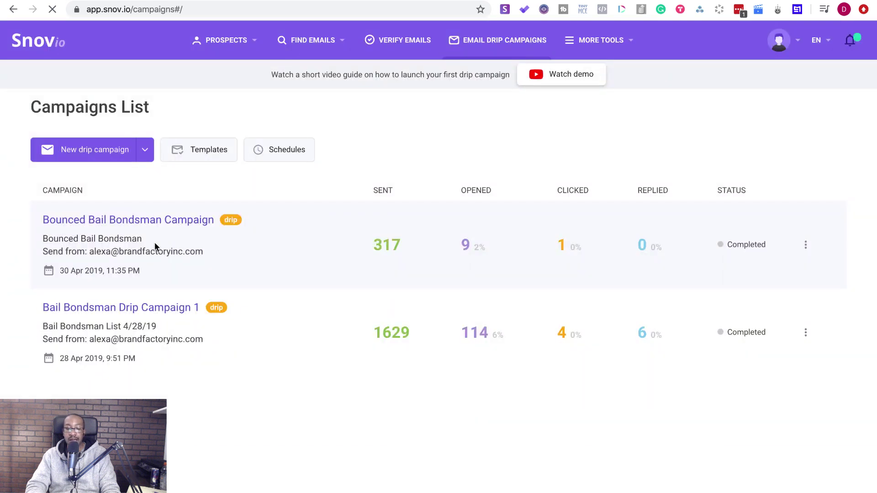
click(152, 307)
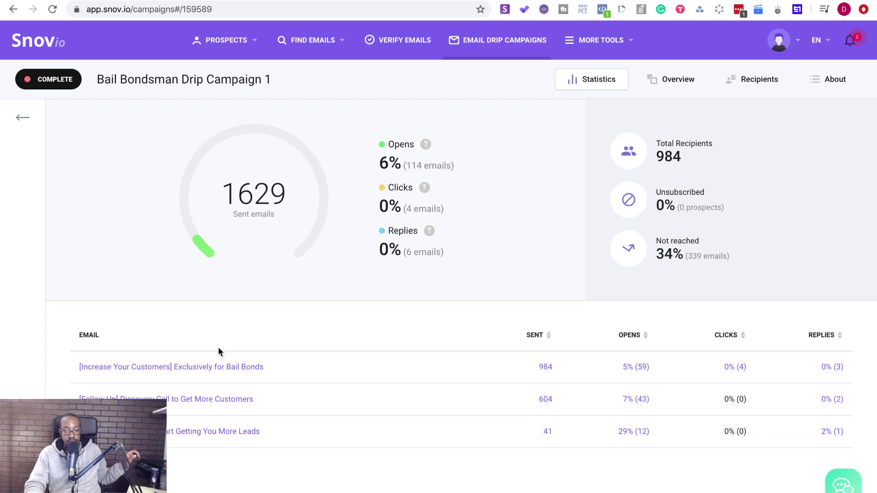
click(217, 368)
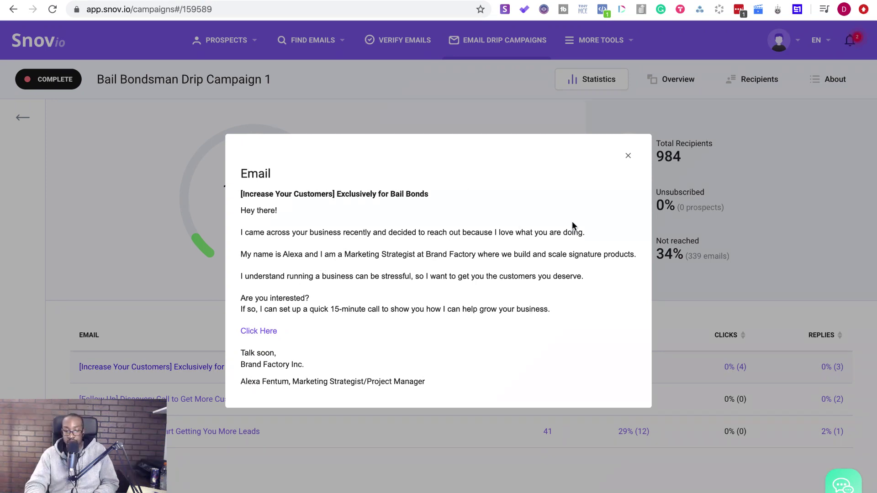
Step: Copy the email's text from "Hey there!" through the sentence ending "I love what you are doing." and close the email
drag(591, 231, 242, 213)
key(super+c)
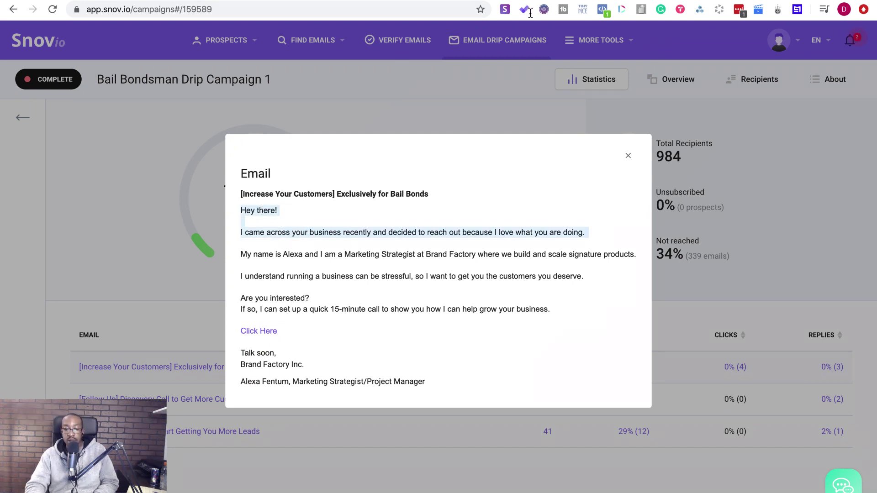
click(627, 155)
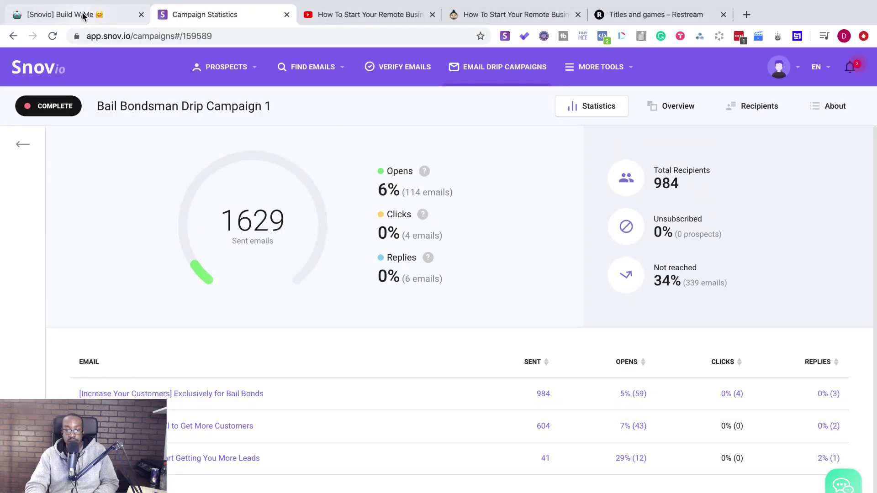
Step: Return to the Notion outline and paste the copied opening below the Email 1 greeting, leaving blank space above it
click(78, 9)
click(47, 1)
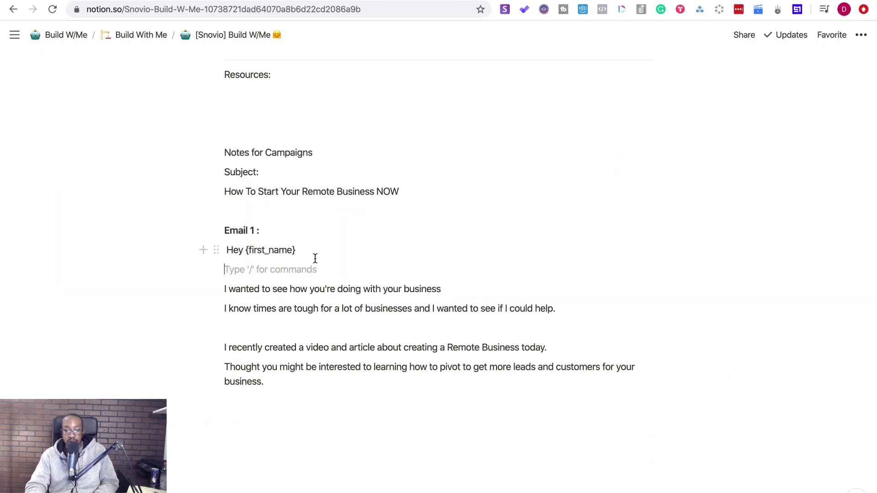
click(316, 259)
key(Return)
key(Return)
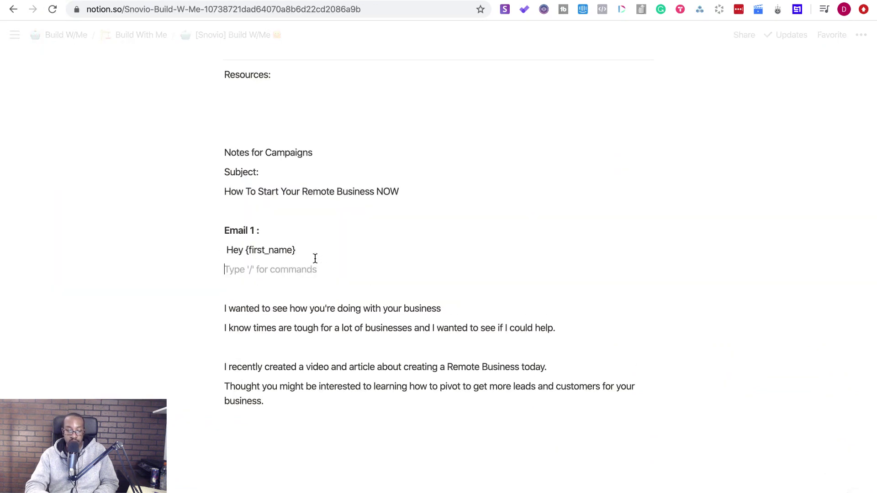
key(super+v)
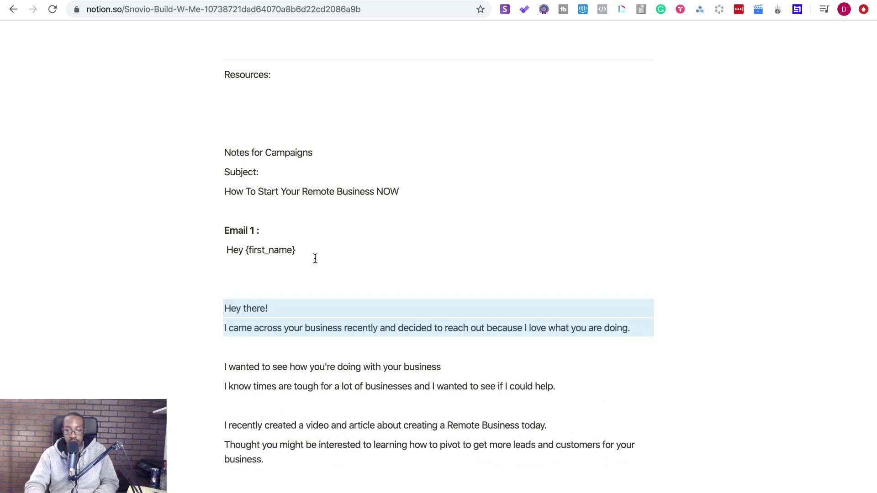
click(336, 305)
click(656, 103)
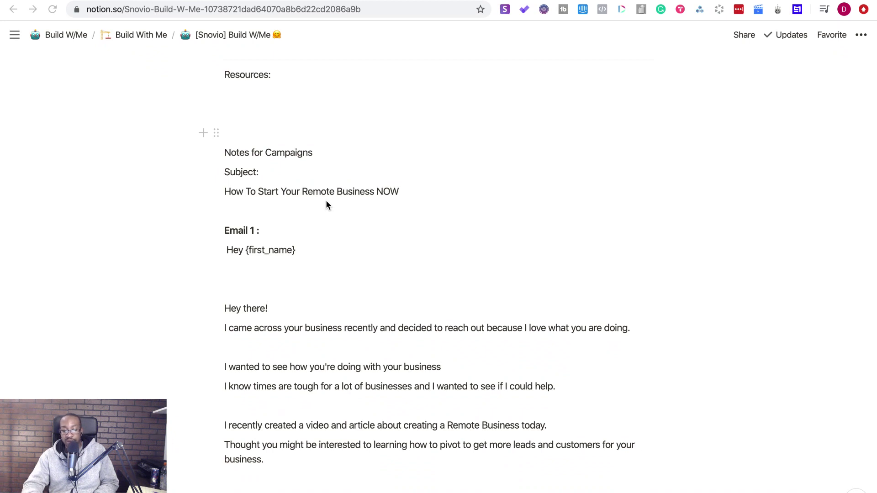
click(304, 307)
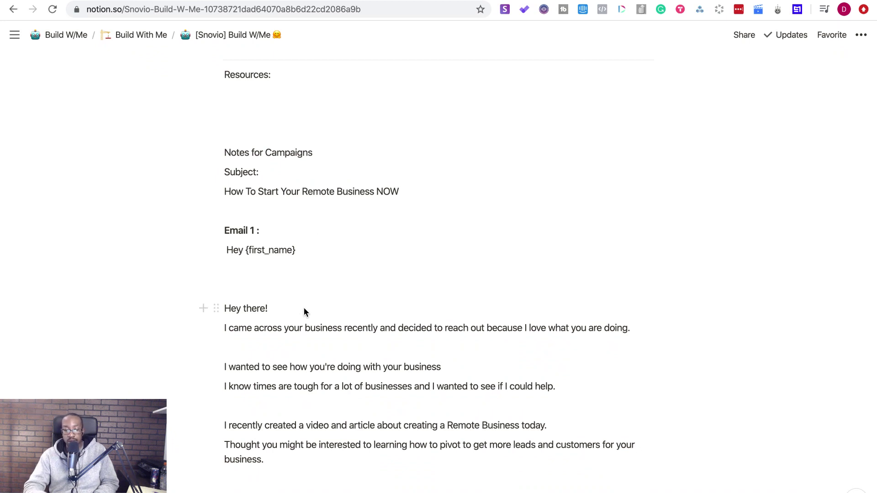
key(Return)
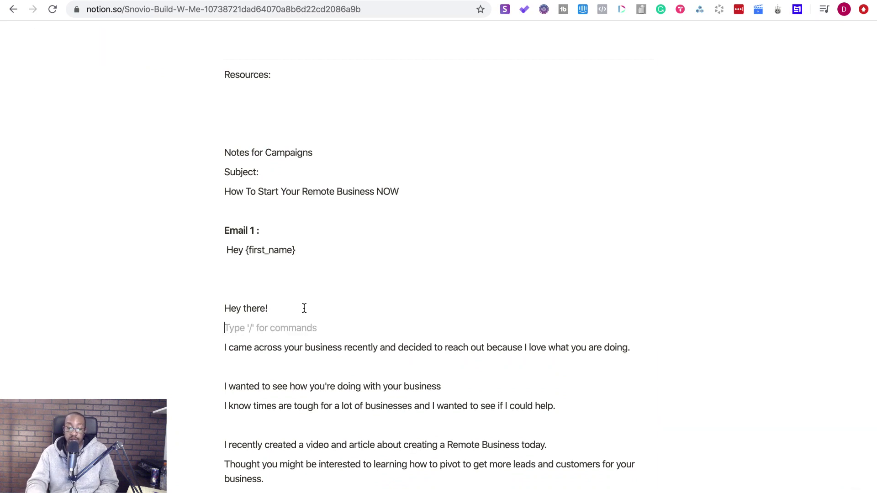
key(BackSpace)
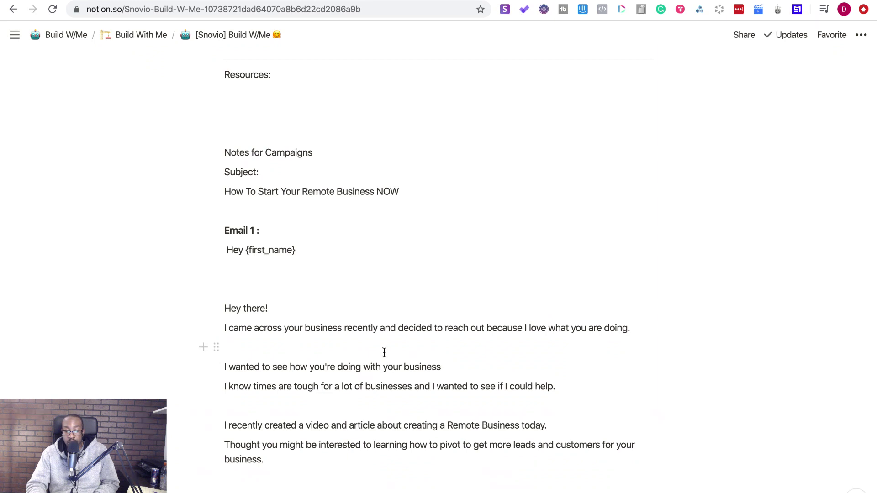
Step: Delete the line "I wanted to see how you're doing with your business" and the blank line above it
drag(452, 368, 217, 365)
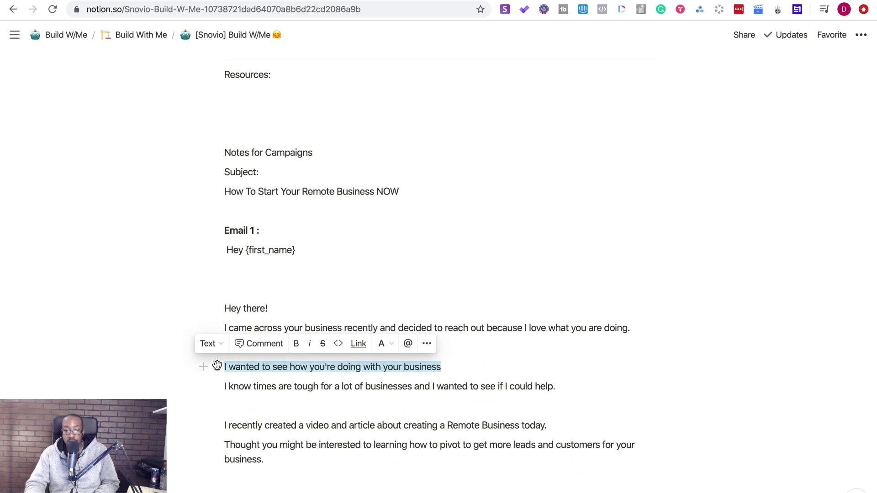
key(BackSpace)
key(BackSpace)
key(BackSpace)
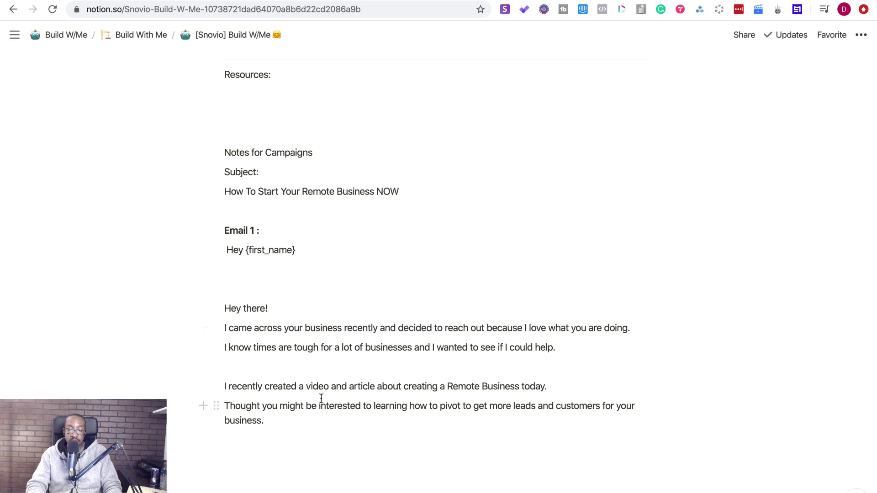
Step: Delete the closing paragraph that begins "Thought you might be interested to learning how to pivot"
drag(282, 419, 216, 407)
key(BackSpace)
key(BackSpace)
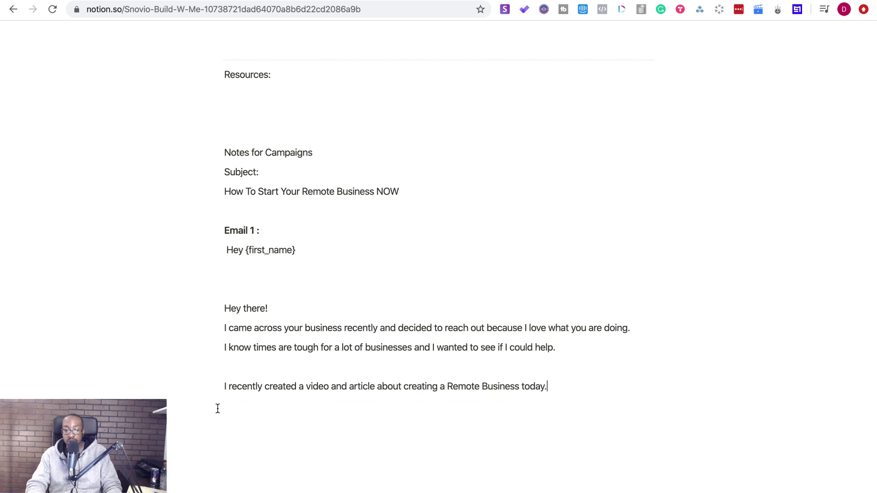
Step: Replace "today." at the end of the video and article sentence with "in 30 days to make"
key(BackSpace)
key(BackSpace)
key(BackSpace)
key(BackSpace)
key(BackSpace)
key(BackSpace)
key(BackSpace)
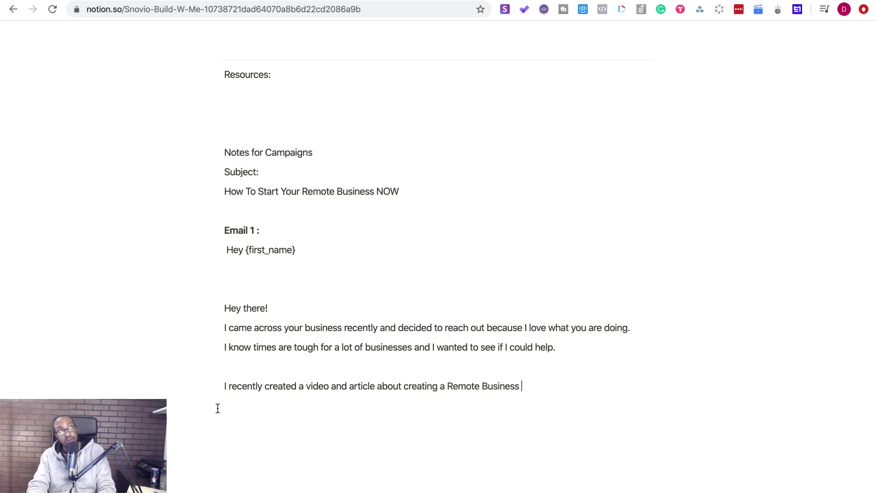
text(in 30 )
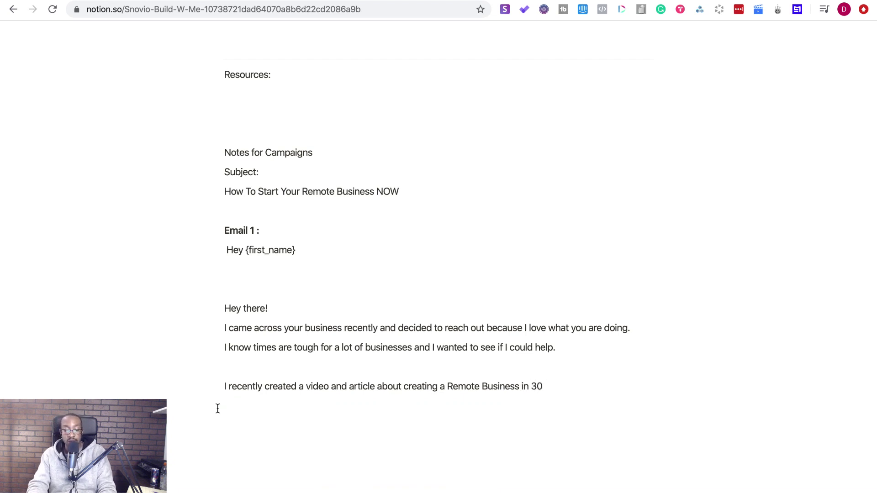
text(days to om)
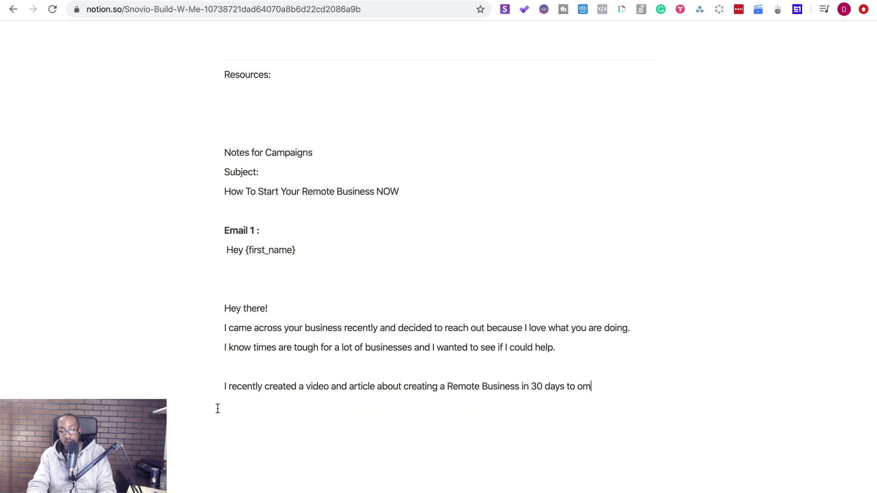
text(ake)
key(BackSpace)
key(BackSpace)
key(BackSpace)
key(BackSpace)
key(BackSpace)
key(BackSpace)
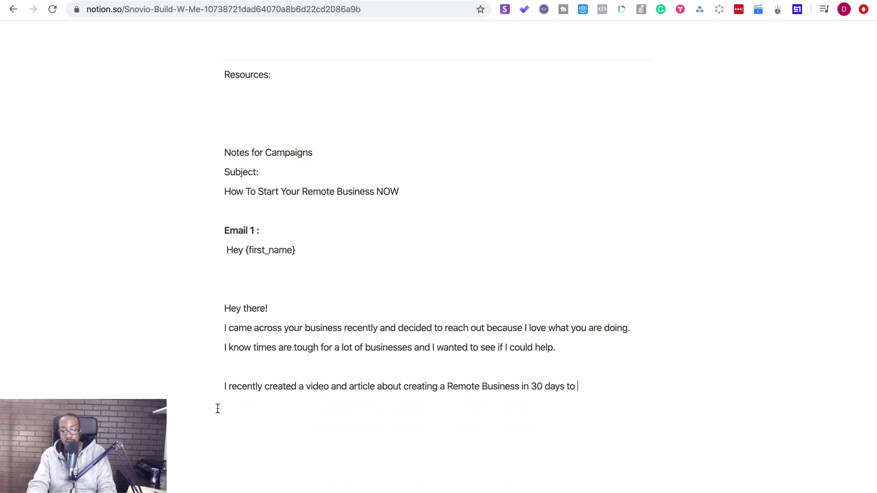
text(make)
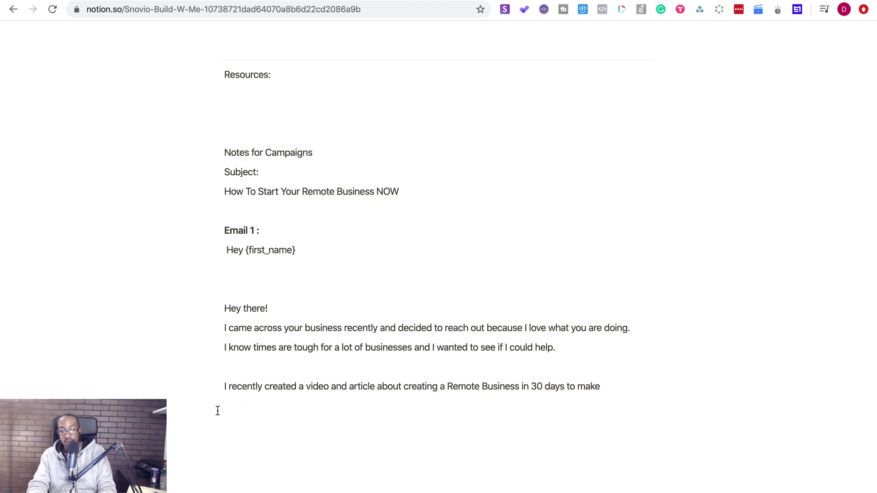
Step: Reword the end of that sentence to read "in 30 day and getting clients in your industry."
key(BackSpace)
key(BackSpace)
key(BackSpace)
key(BackSpace)
key(BackSpace)
key(BackSpace)
key(BackSpace)
key(BackSpace)
key(BackSpace)
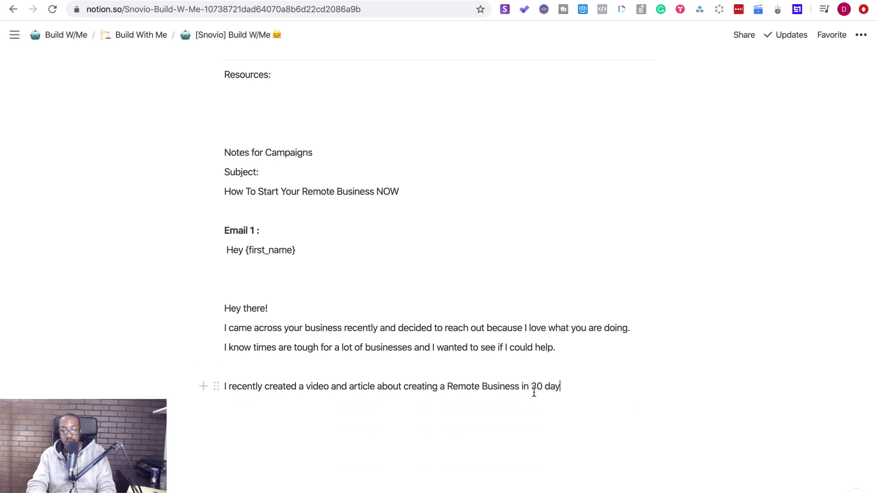
text(and getting)
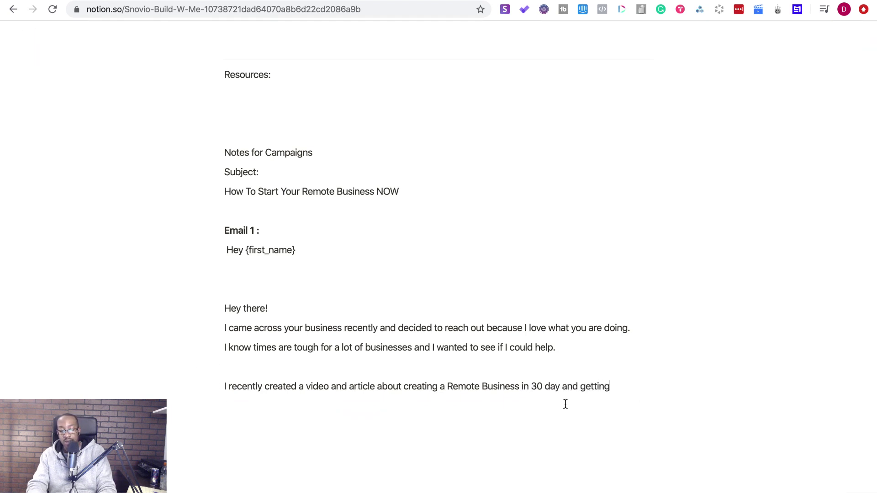
text(clients)
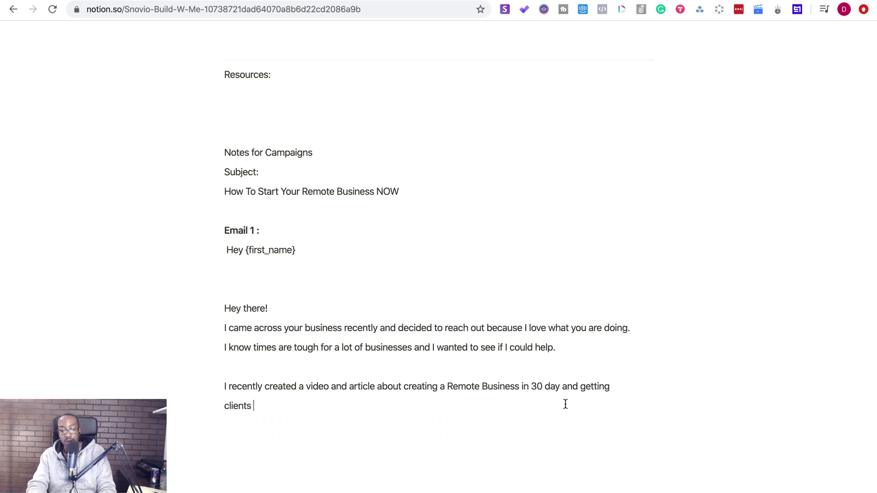
text( in your ind)
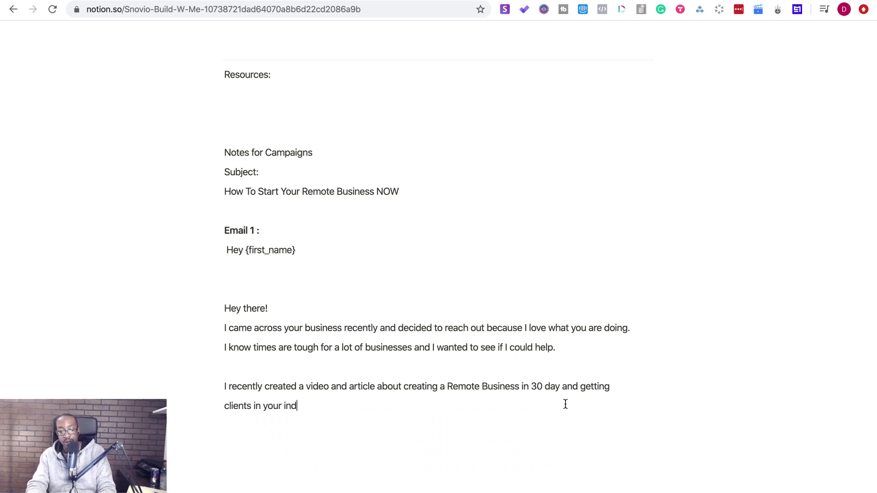
text(ustry.)
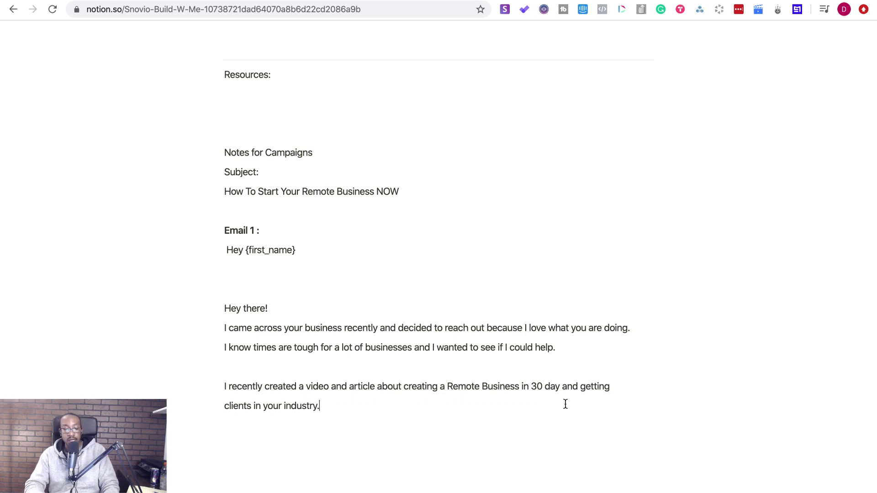
Step: Remove one blank line above "Hey there!" and add two blank lines beneath the sentence ending "in your industry."
click(256, 288)
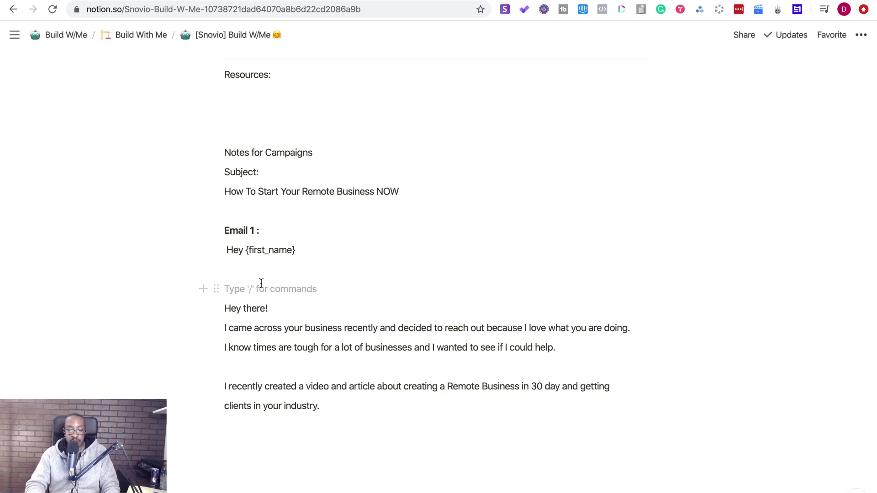
key(BackSpace)
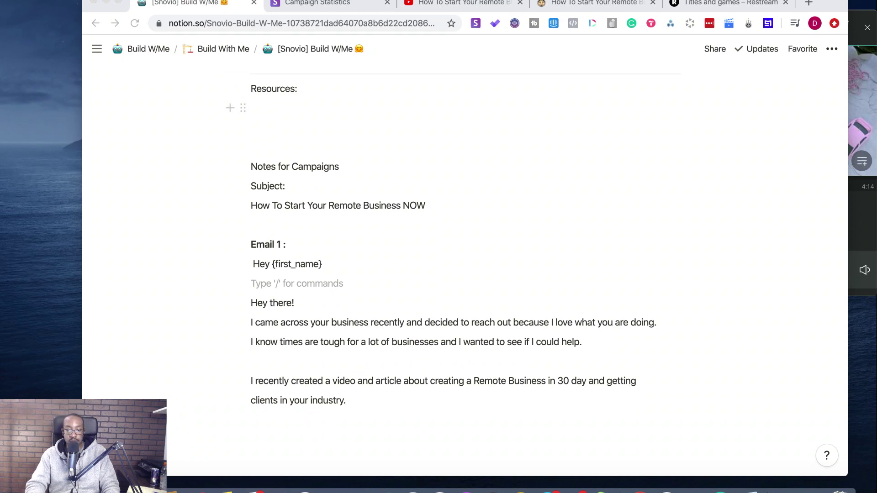
click(118, 3)
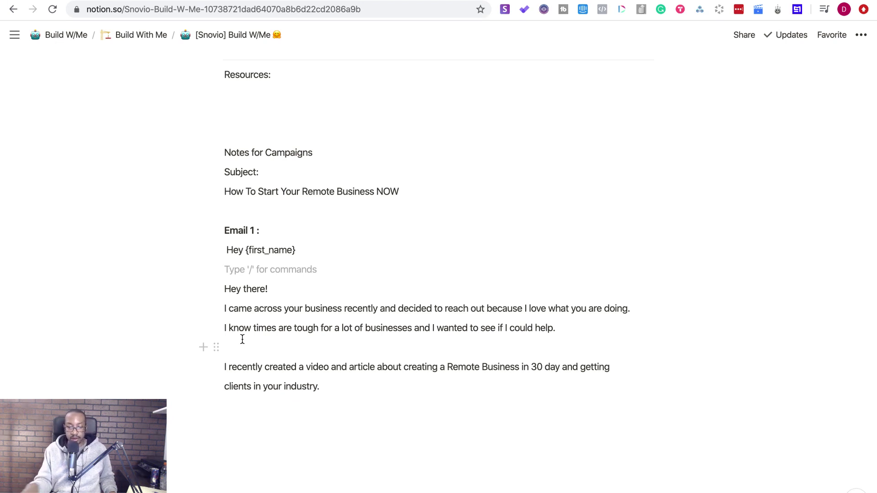
click(337, 388)
key(Return)
key(Return)
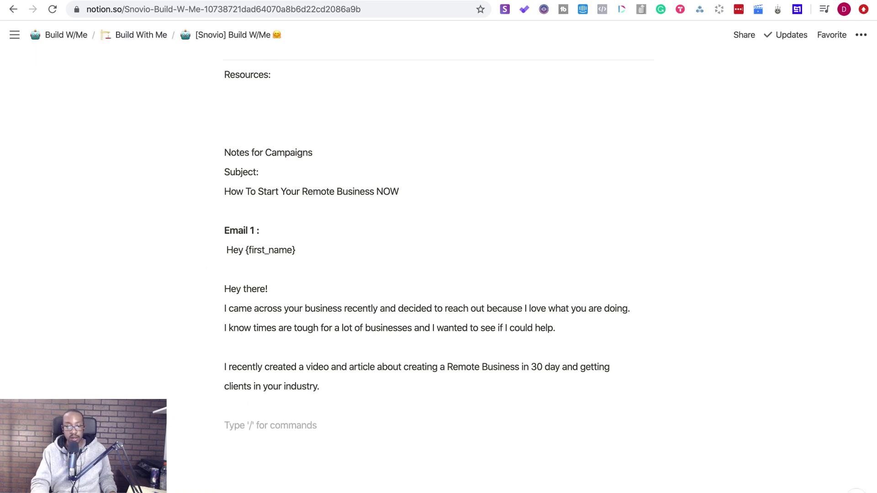
Step: Switch to Snov.io, open the email "[Follow Up] Excited to Start Getting You More Leads" and copy "Start Getting You More Leads" from its subject
key(ctrl+Tab)
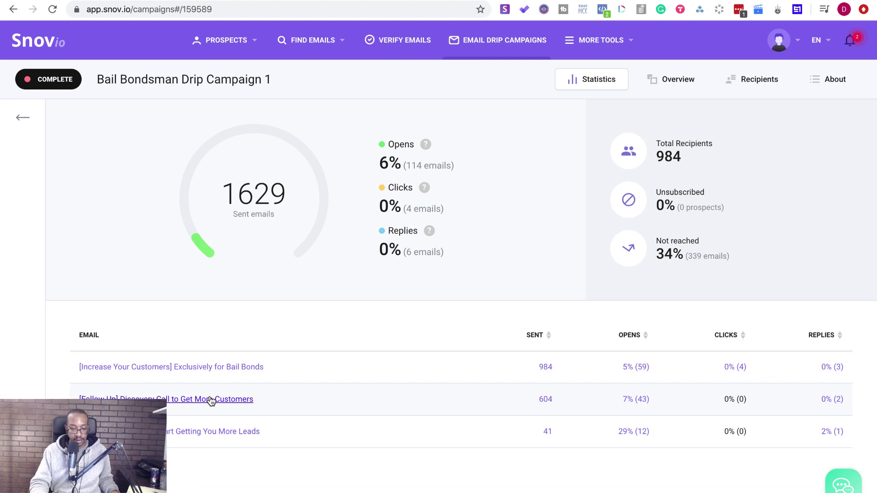
click(248, 431)
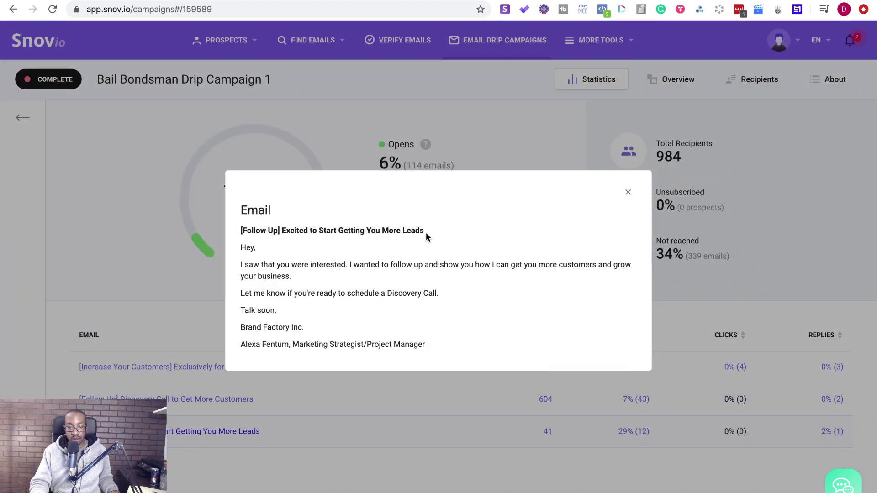
drag(426, 232, 318, 232)
key(ctrl+c)
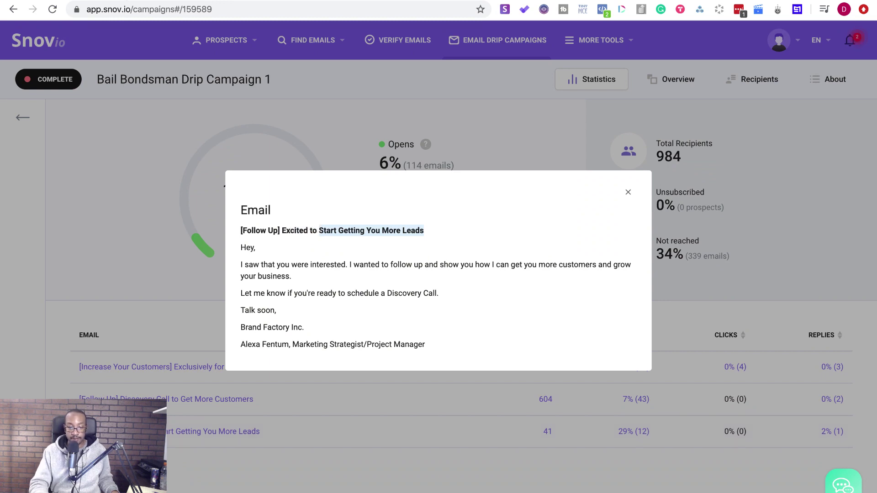
Step: Return to the Notion outline and add an "Email 2:" heading with the copied subject phrase beneath it
key(ctrl+Tab)
key(Return)
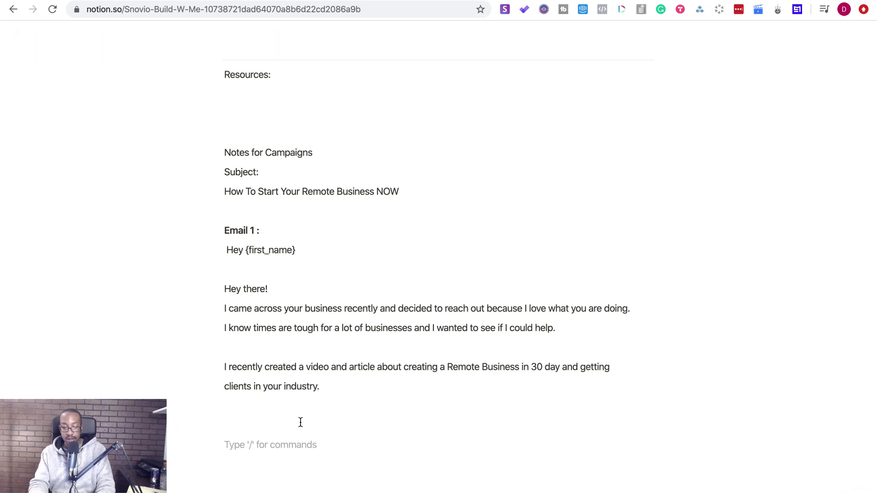
text(Email)
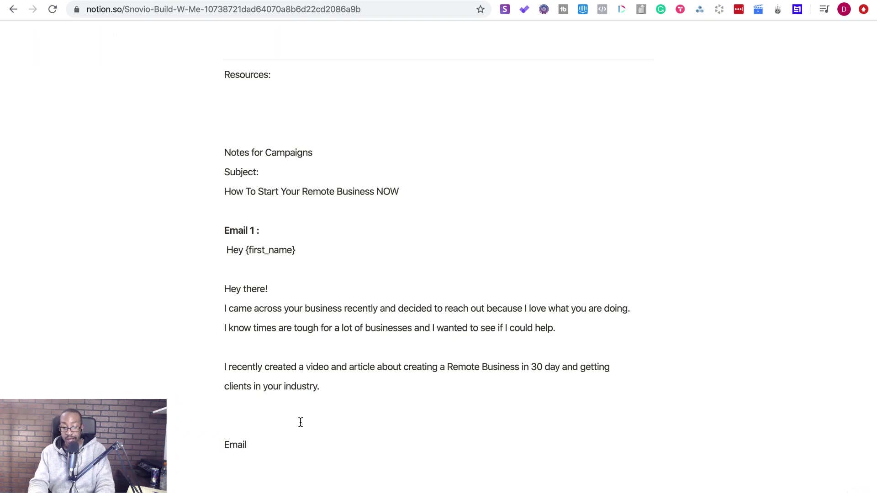
text( 2:)
key(Return)
key(ctrl+v)
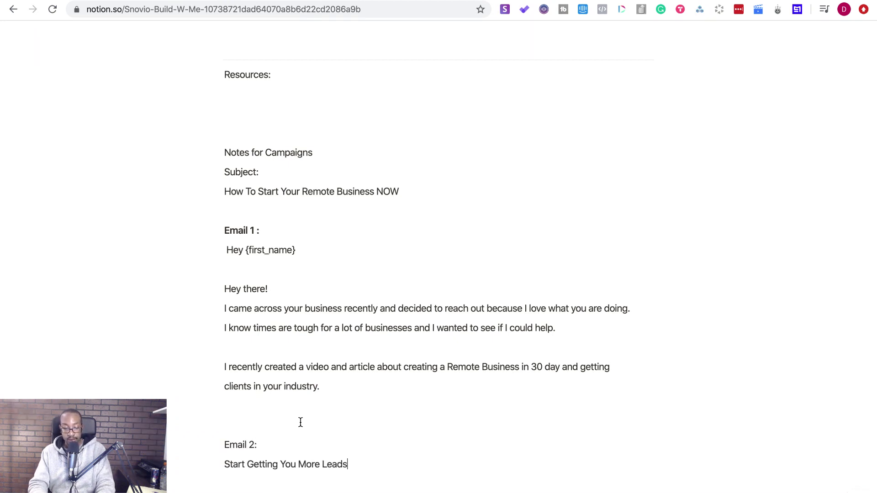
Step: Remove "You" from the Email 2 subject so it reads "Start Getting More Leads"
click(299, 464)
key(BackSpace)
key(BackSpace)
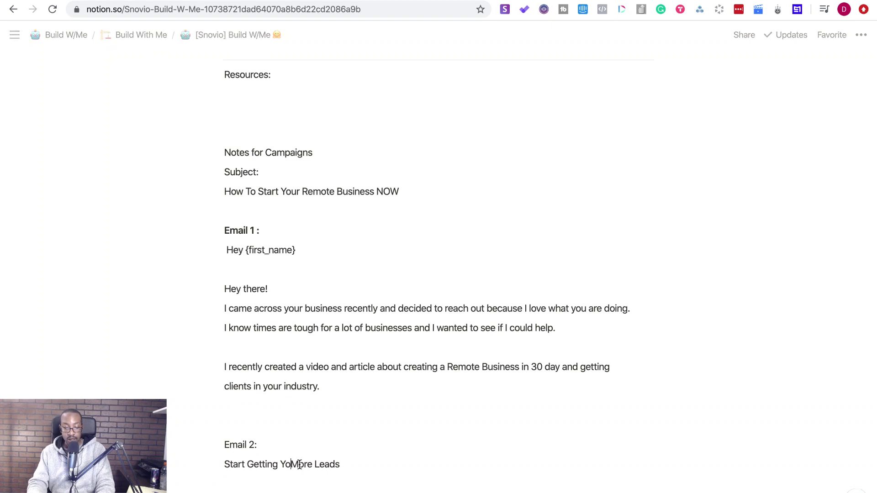
key(BackSpace)
key(BackSpace)
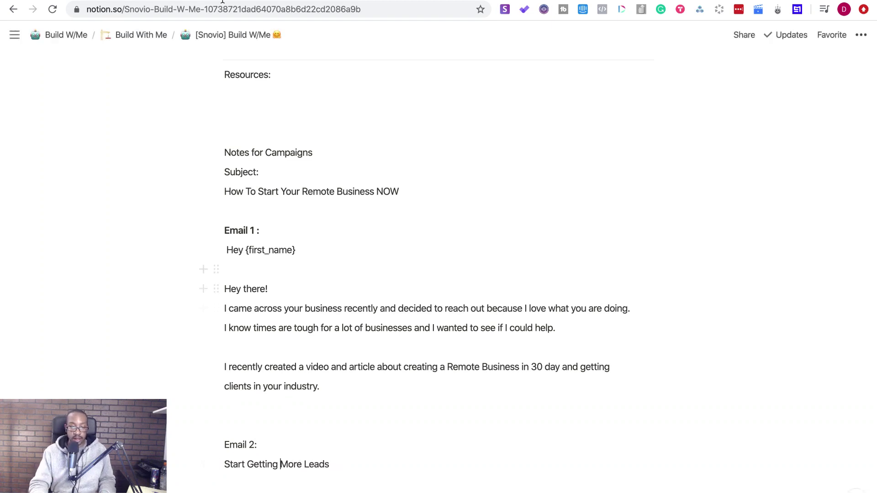
Step: Switch to Snov.io, close the email, check the recipients behind the last follow-up's opens and return to the campaign statistics
key(ctrl+shift+Tab)
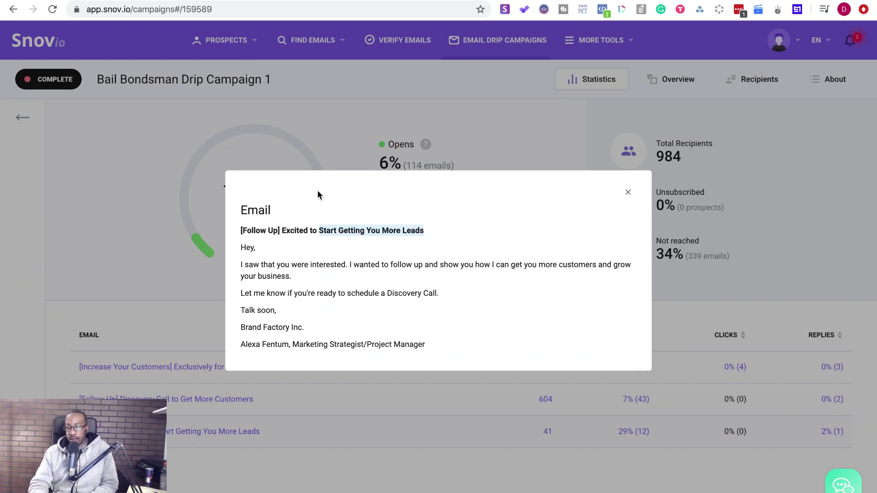
click(482, 431)
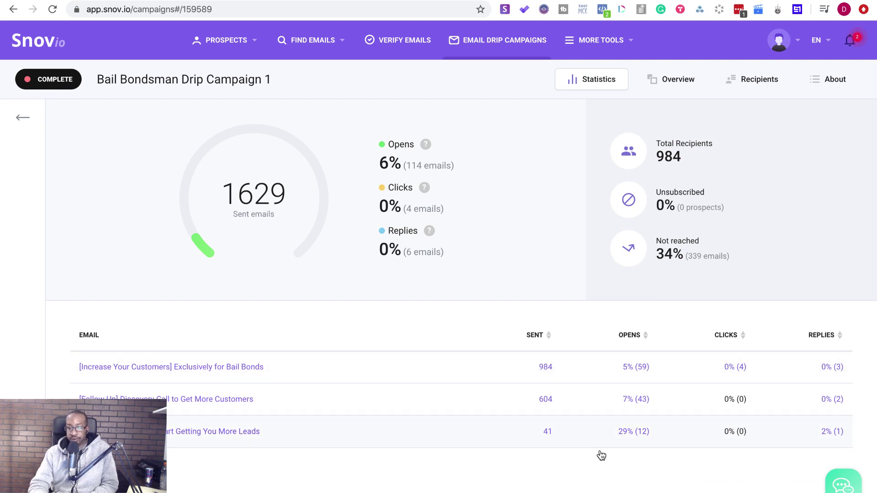
click(630, 436)
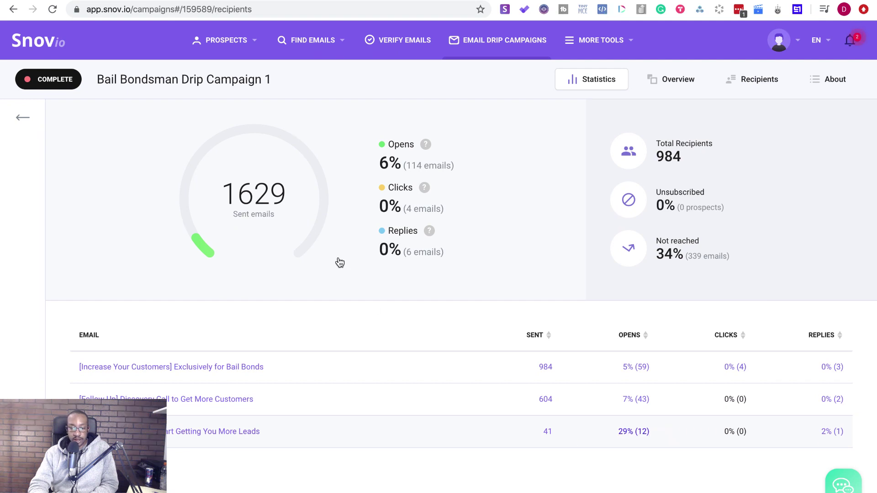
click(13, 10)
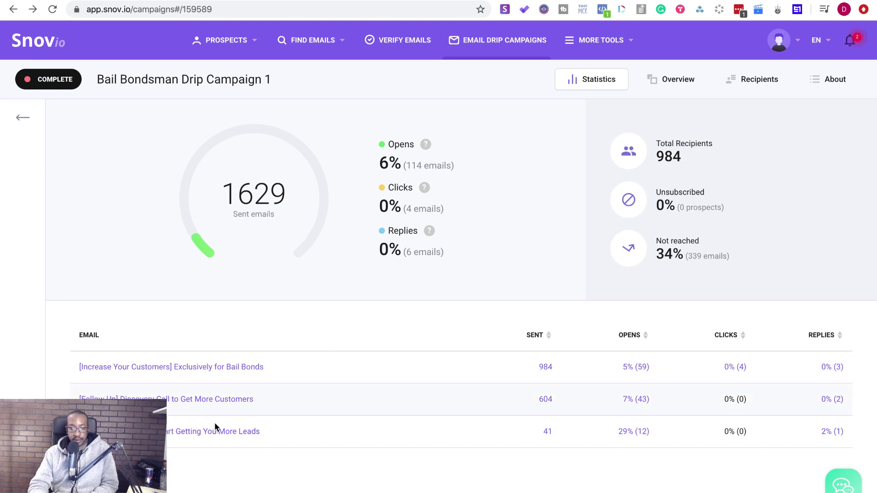
Step: Reopen the last follow-up email, copy its body from "Hey," through "Brand Factory Inc." and paste it beneath the Email 2 subject in Notion
click(215, 428)
drag(339, 329, 249, 256)
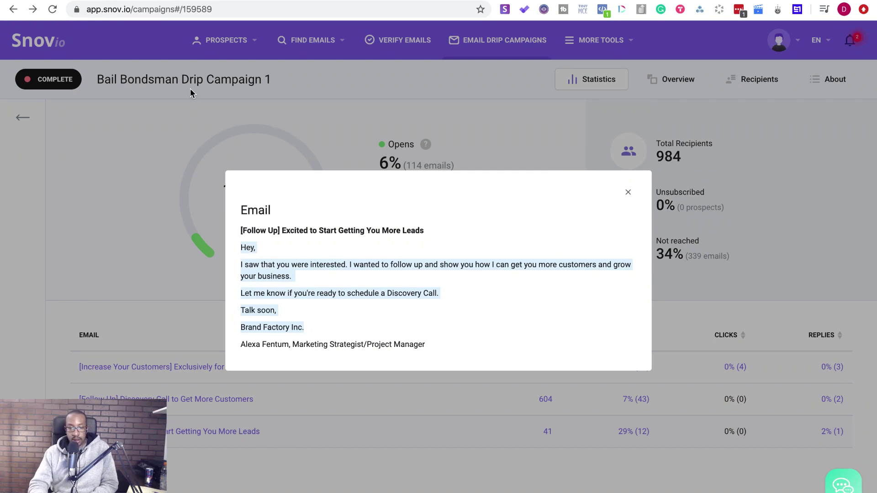
key(ctrl+Tab)
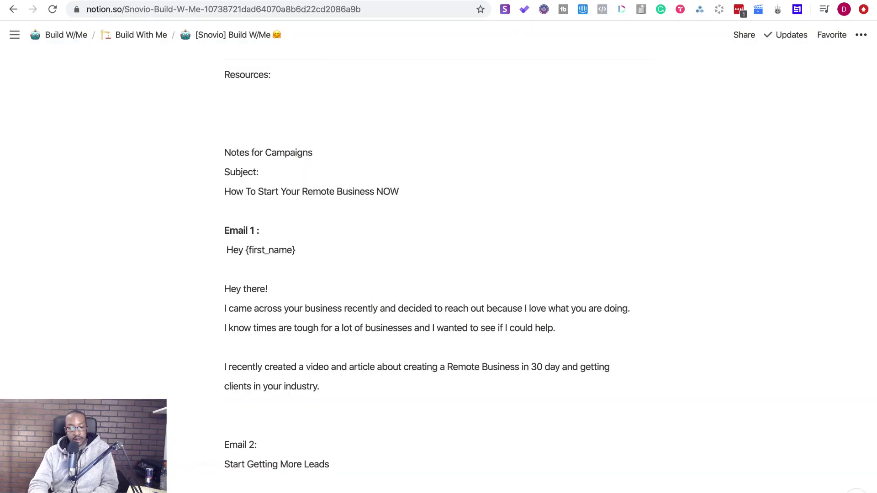
click(361, 464)
key(Return)
key(Return)
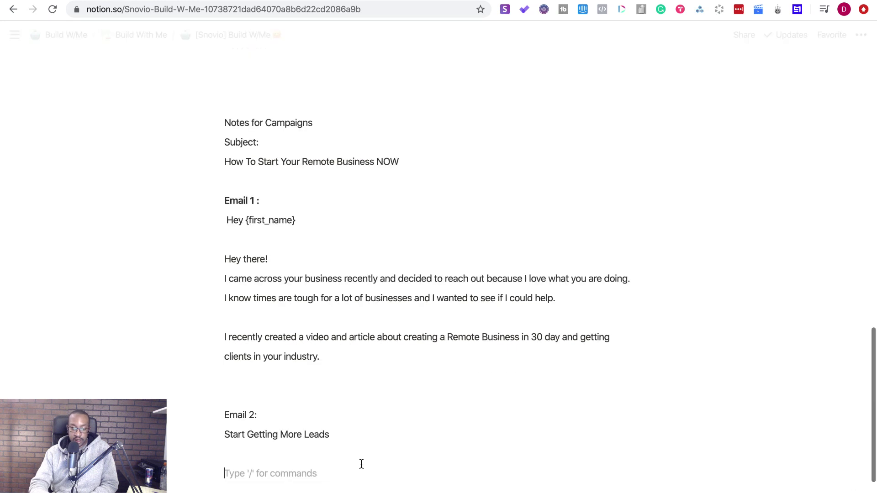
key(ctrl+v)
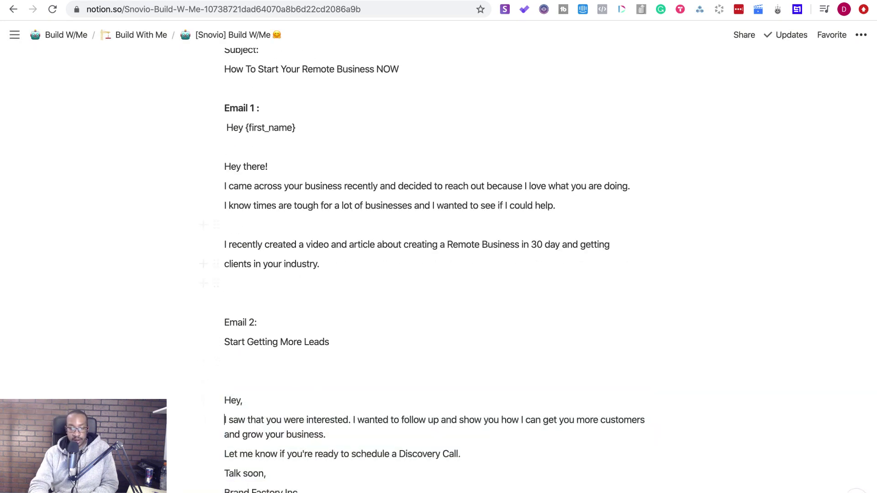
Step: Return to Snov.io and copy the complete subject "[Follow Up] Excited to Start Getting You More Leads" from the open email
key(ctrl+shift+Tab)
click(290, 249)
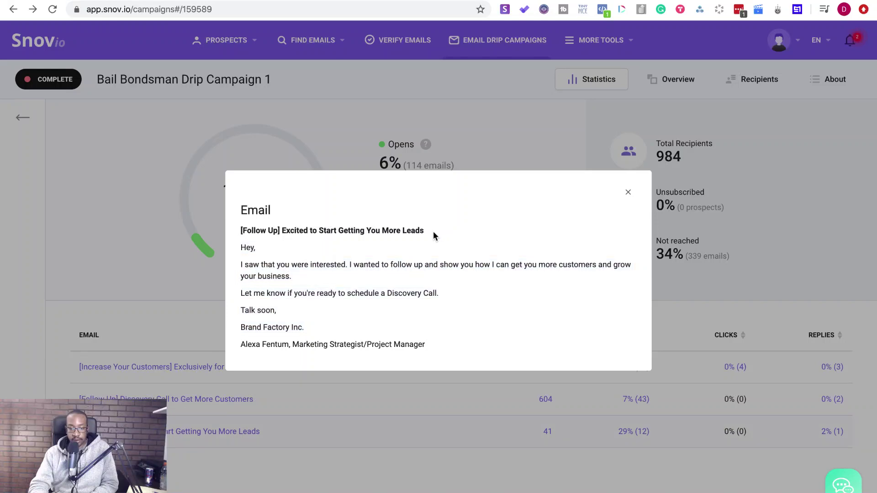
drag(433, 230, 241, 228)
key(ctrl+c)
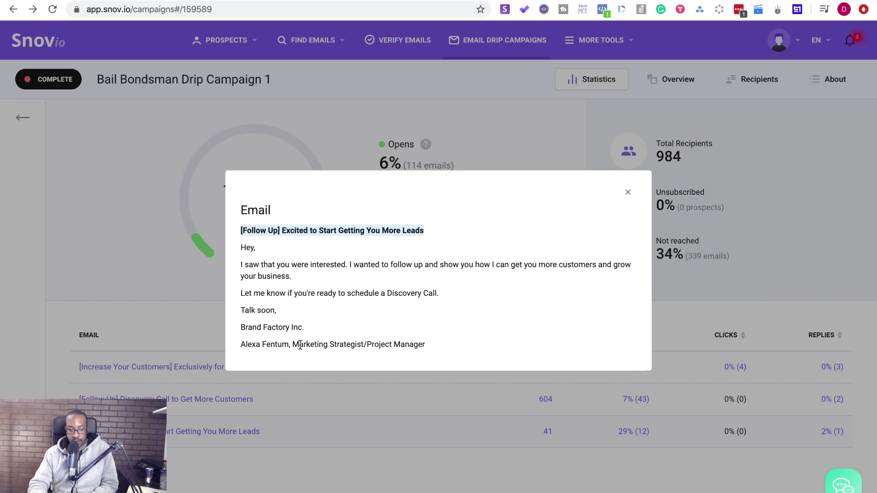
Step: Close the email, switch to Notion and replace the Email 2 subject with the copied "[Follow Up] Excited to Start Getting You More Leads"
click(345, 480)
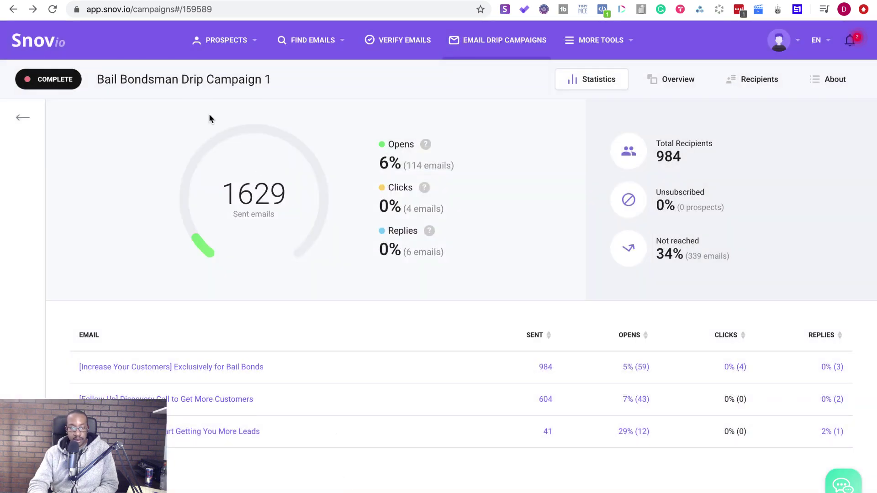
click(177, 0)
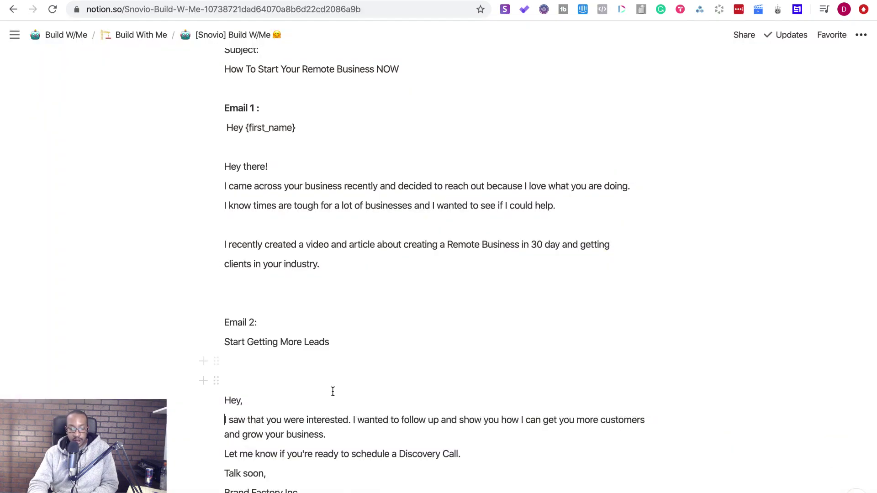
drag(329, 343, 213, 341)
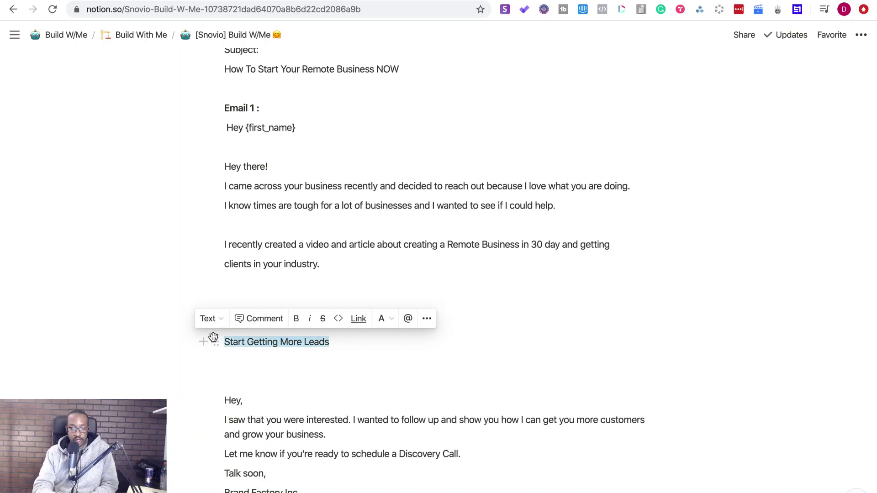
key(ctrl+v)
Step: Reduce the gap between the Email 2 subject and "Hey," to a single blank line
click(225, 391)
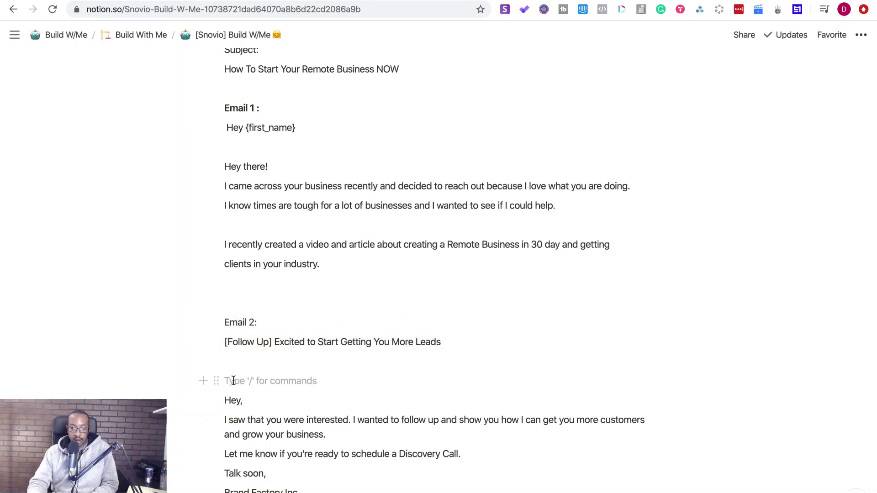
key(BackSpace)
key(BackSpace)
key(Return)
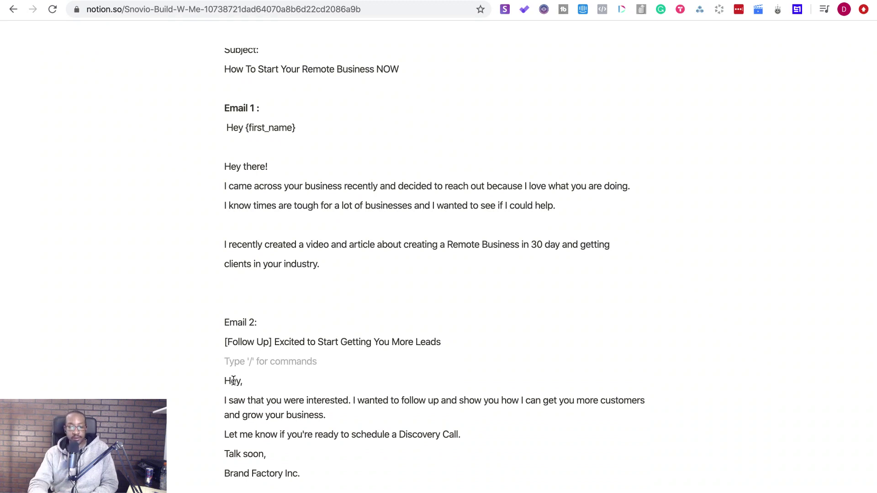
Step: Make the "Email 2:" heading bold to match the Email 1 heading
click(226, 147)
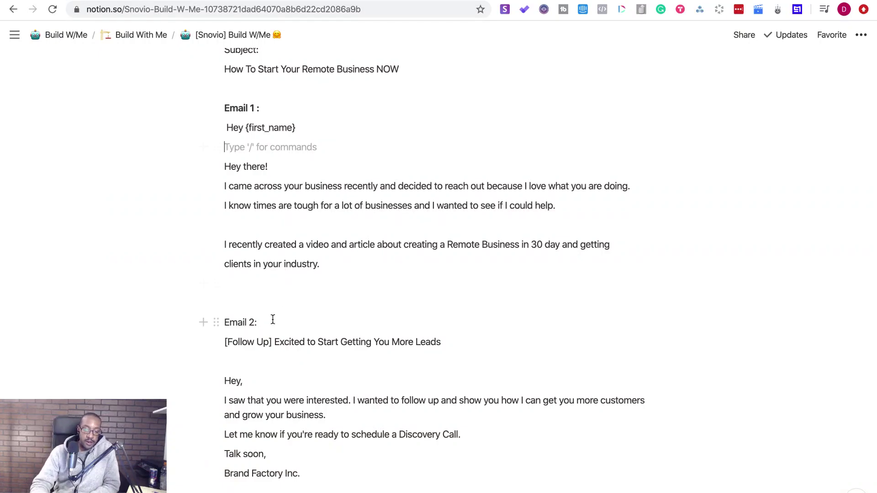
drag(272, 316, 219, 315)
key(ctrl+b)
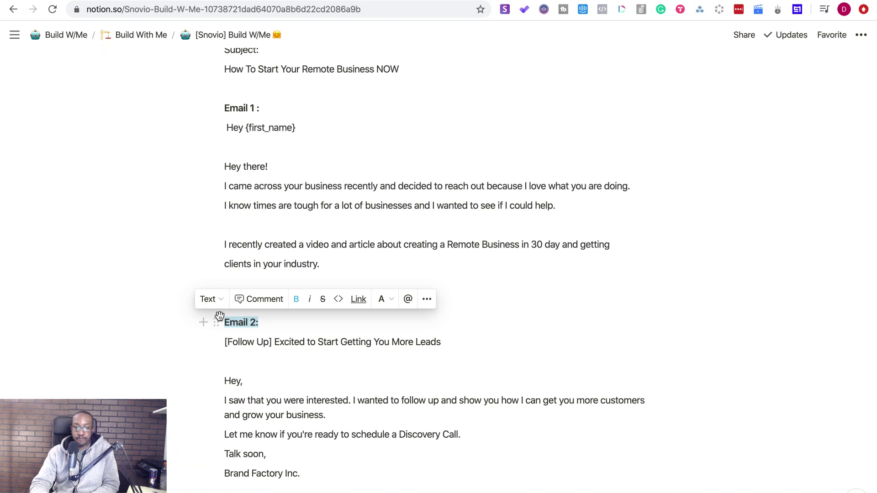
click(268, 113)
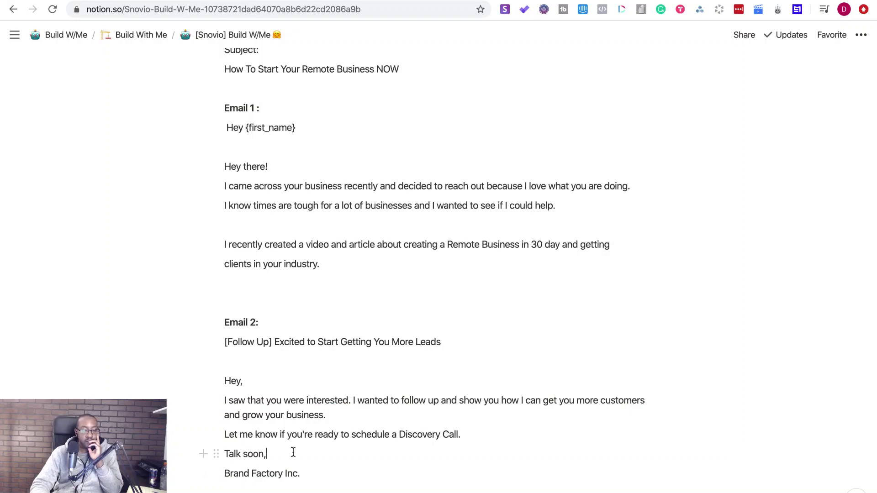
Step: Add the sender's full name above "Brand Factory Inc." in the Email 2 sign-off, with a blank line after "Talk soon,"
key(Return)
text(Do)
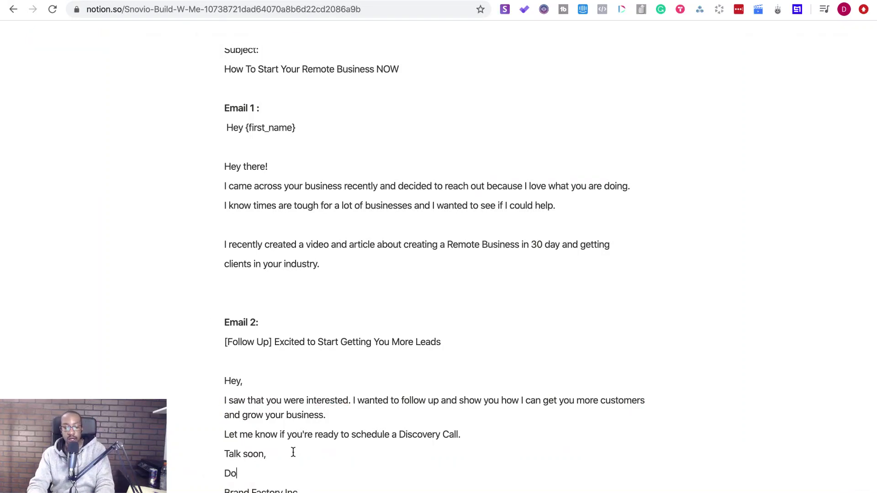
text(c Williams)
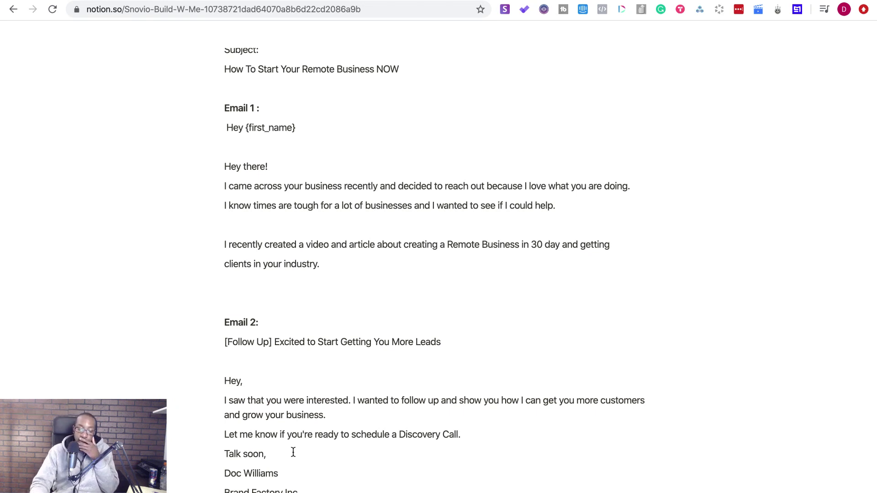
click(282, 457)
key(Return)
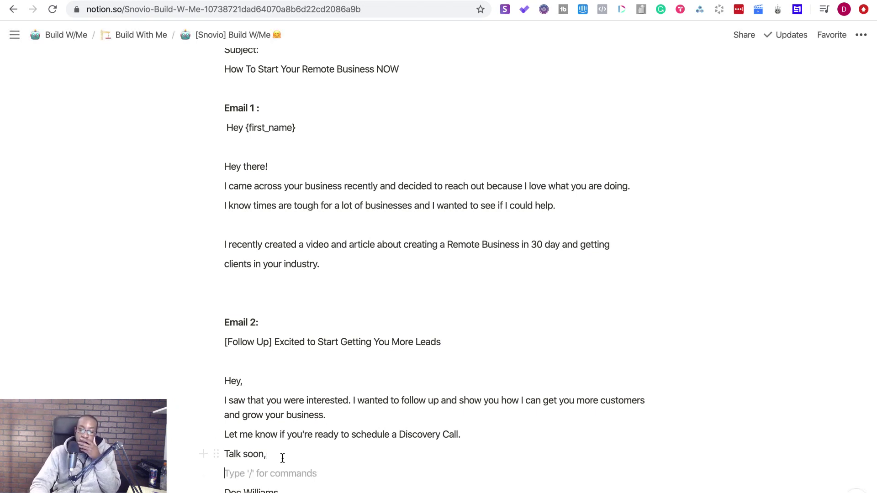
Step: Switch to Snov.io, leave the campaign statistics and browse the email templates to the Snovio Sales Pitch folder
scroll(287, 300, up, 3)
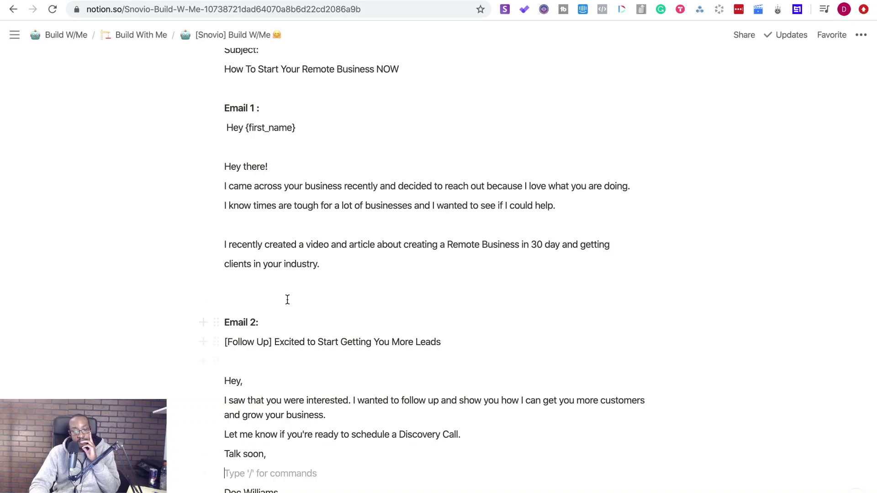
scroll(286, 295, up, 5)
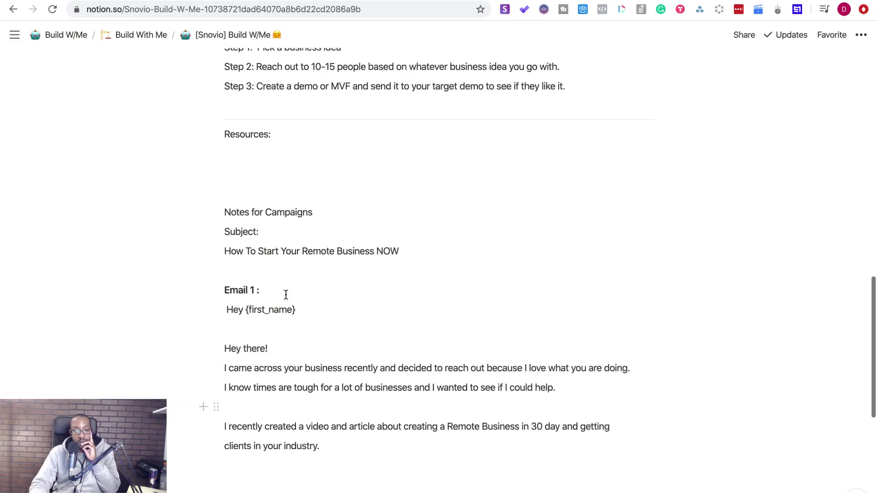
key(ctrl+Tab)
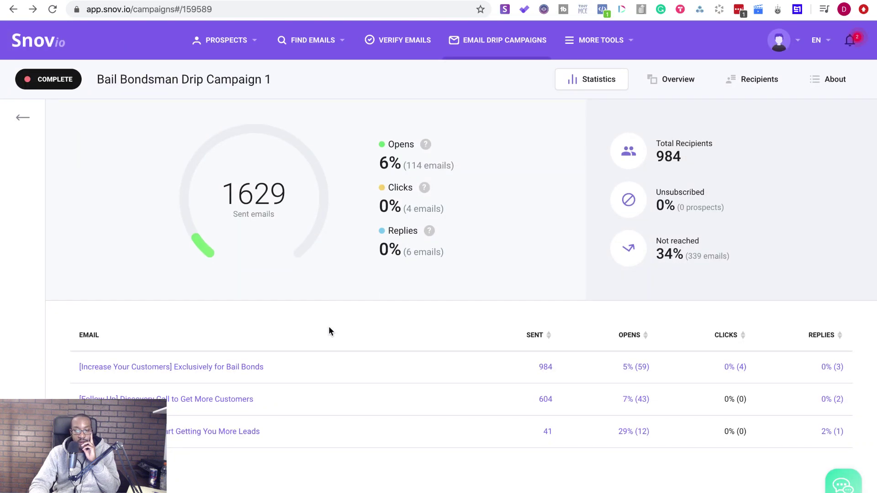
click(23, 121)
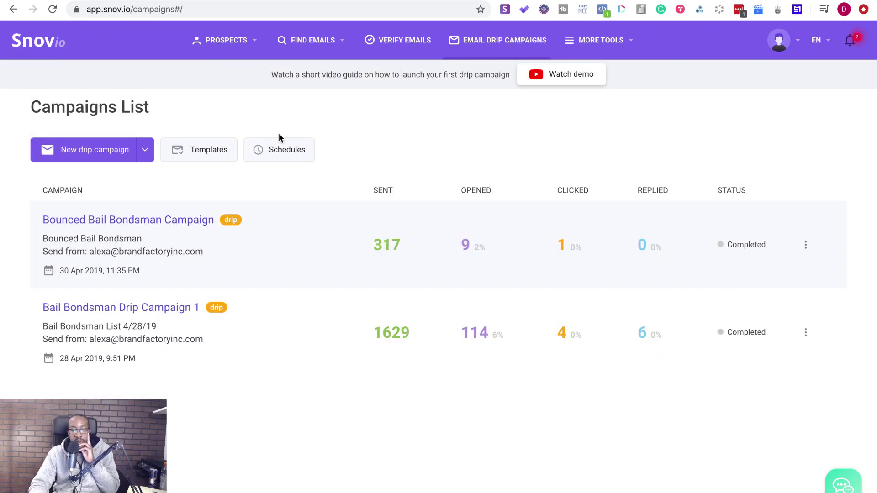
click(225, 148)
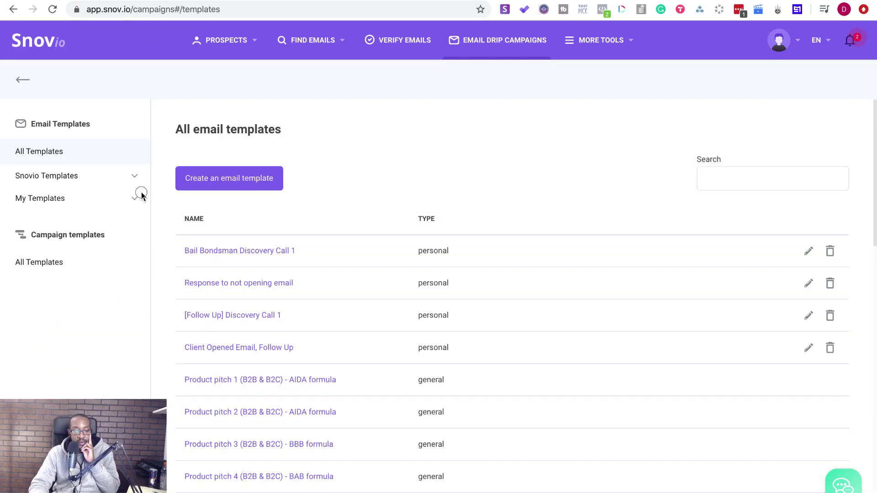
click(137, 203)
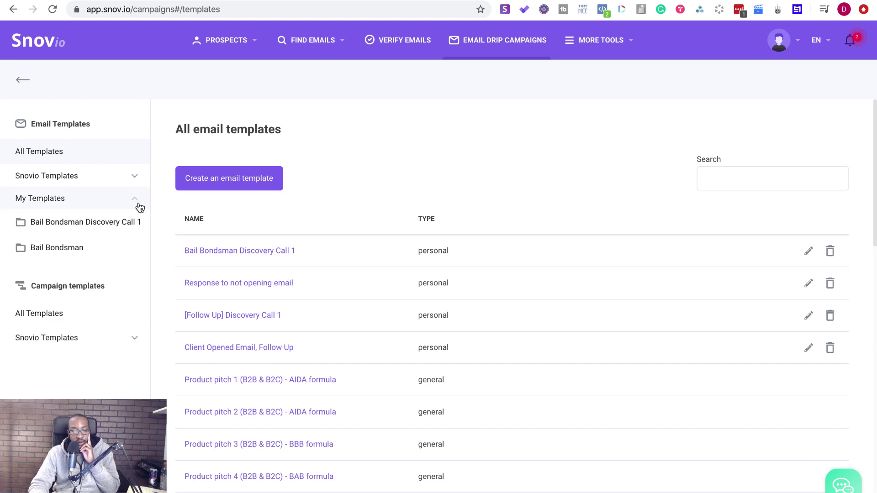
click(137, 203)
click(135, 178)
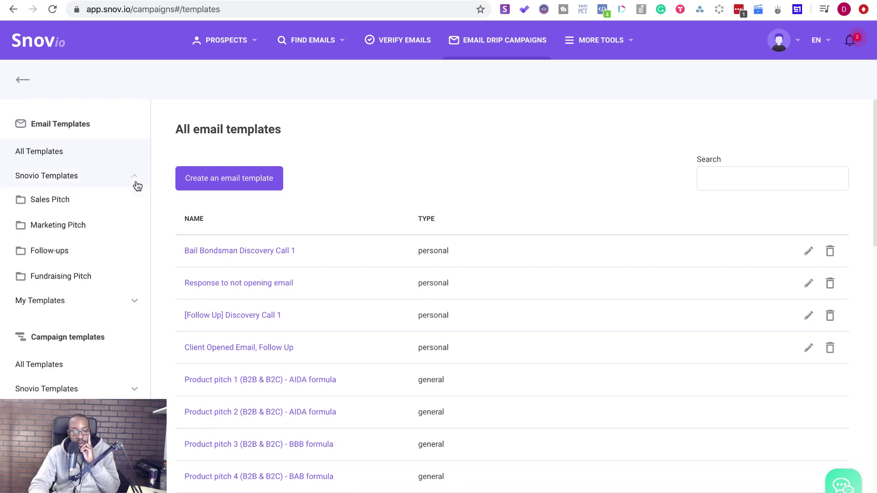
click(100, 205)
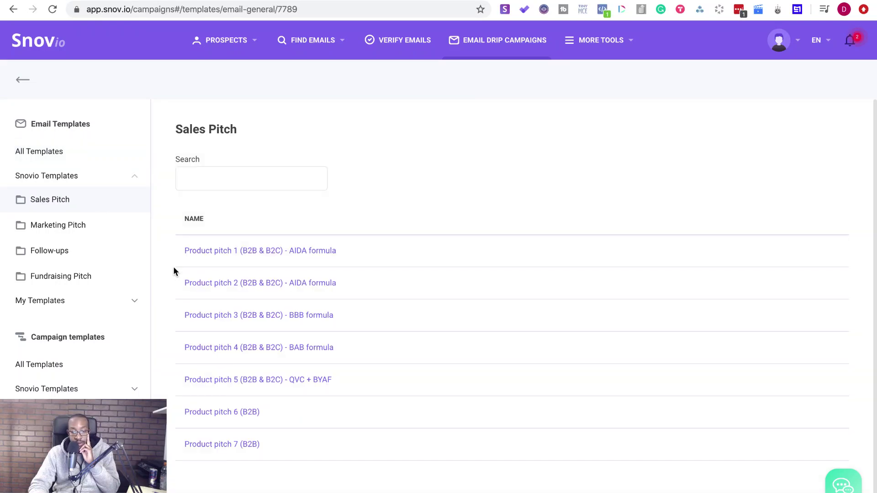
Step: Preview the Product pitch 1 and Product pitch 2 AIDA formula templates, closing each one after reading
click(207, 250)
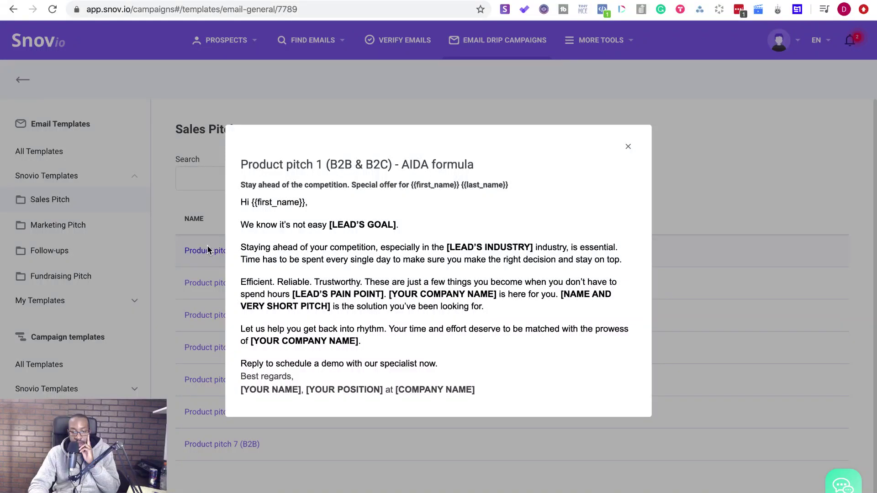
click(630, 144)
click(301, 284)
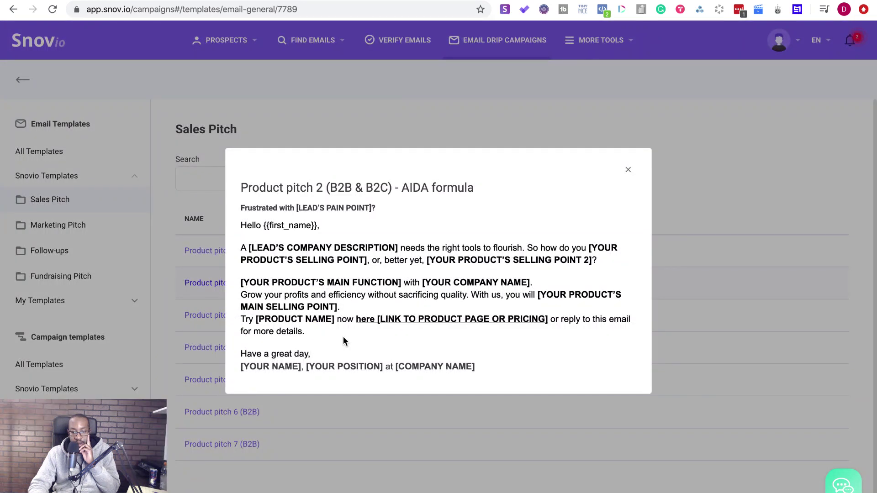
click(628, 168)
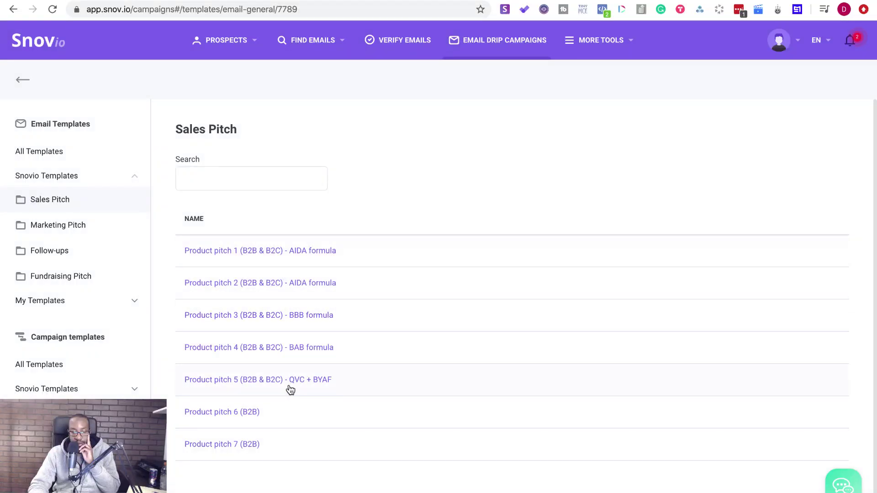
mouse_move(165, 0)
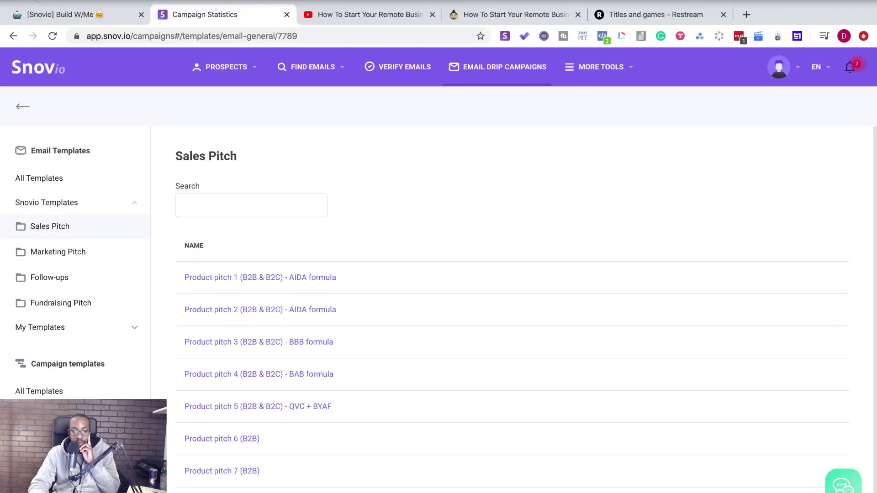
click(38, 1)
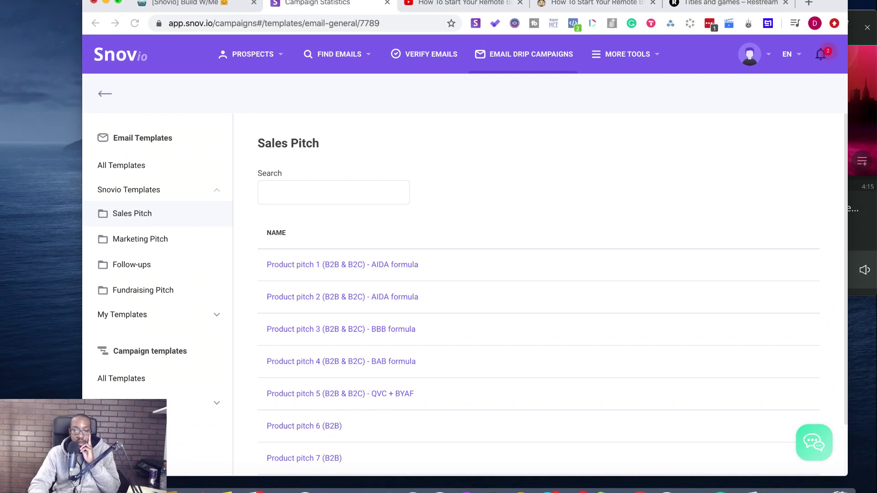
click(119, 2)
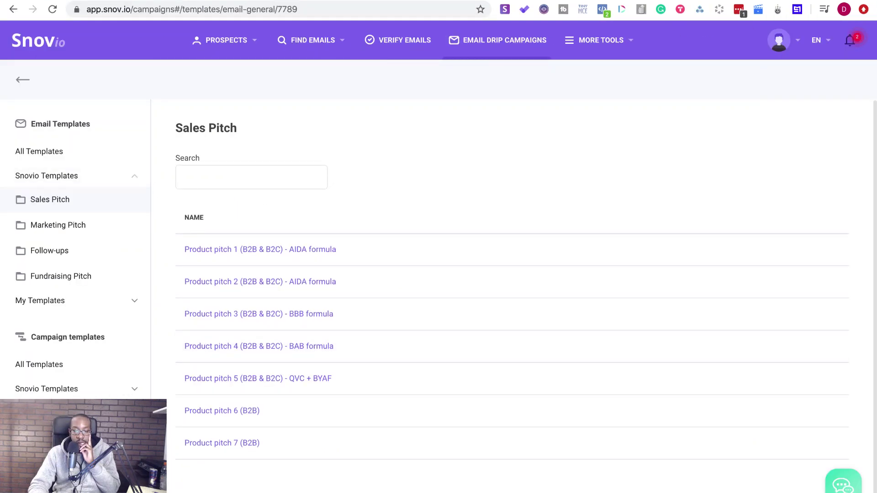
Step: Read the Product pitch 5 QVC + BYAF template, close it and return to the campaign notes in Notion
click(266, 379)
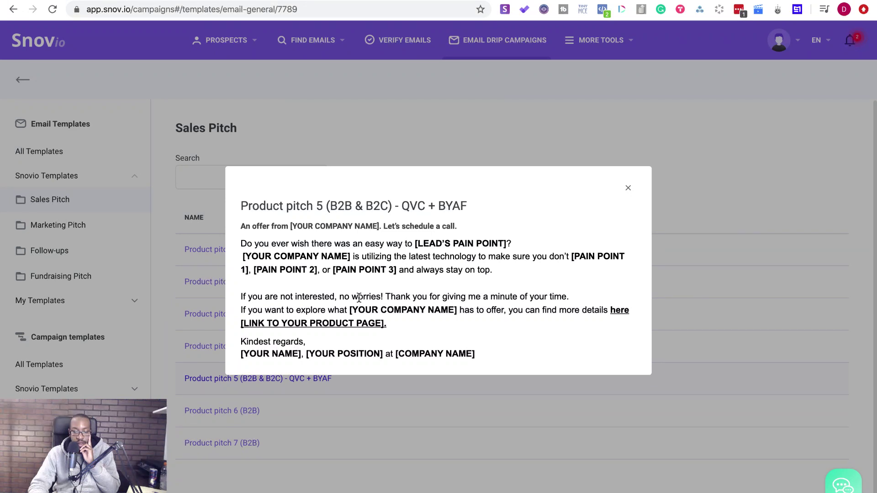
click(627, 187)
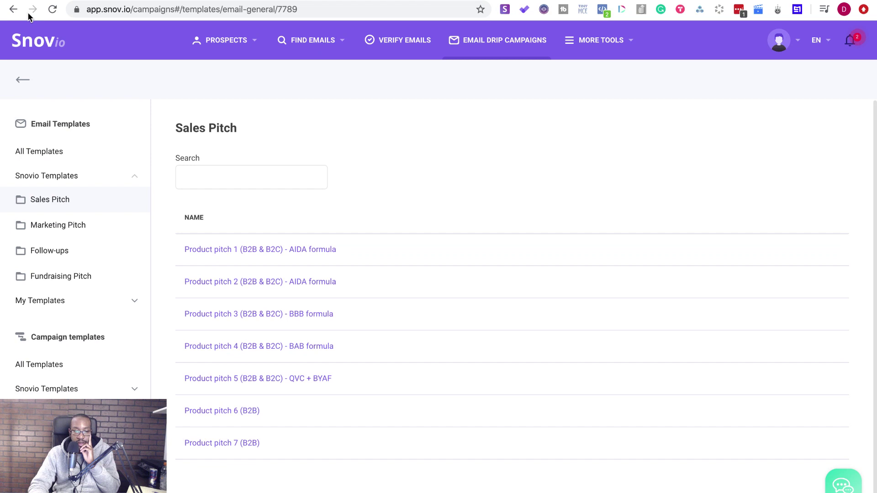
click(33, 1)
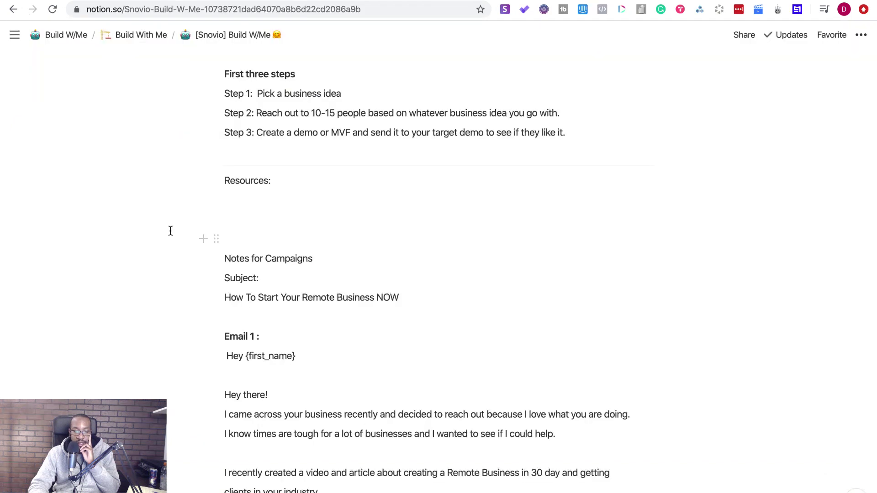
scroll(247, 257, down, 7)
scroll(247, 256, up, 4)
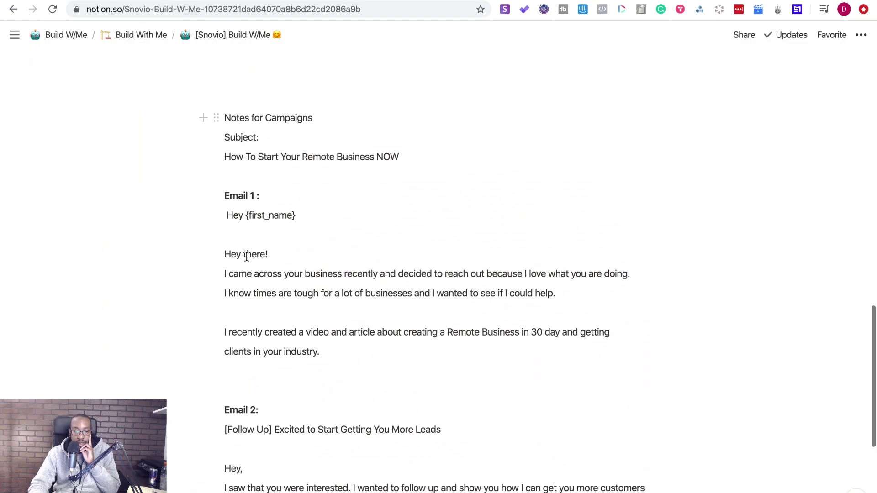
mouse_move(237, 1)
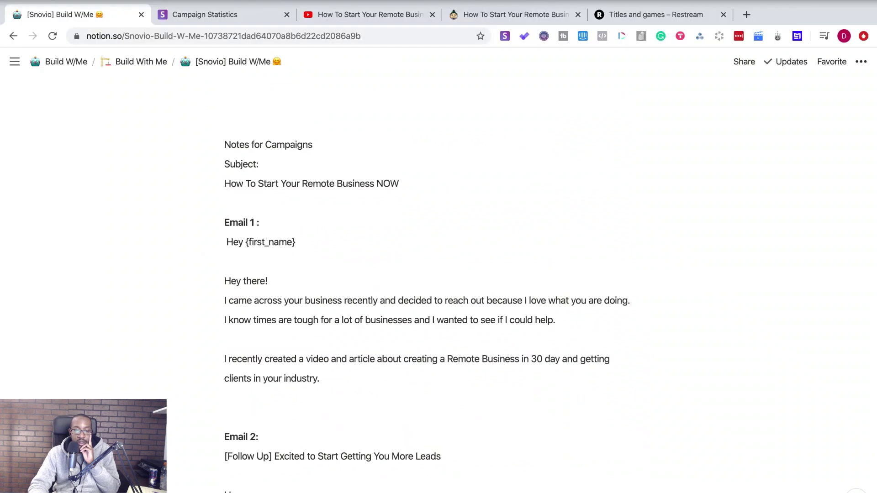
click(39, 1)
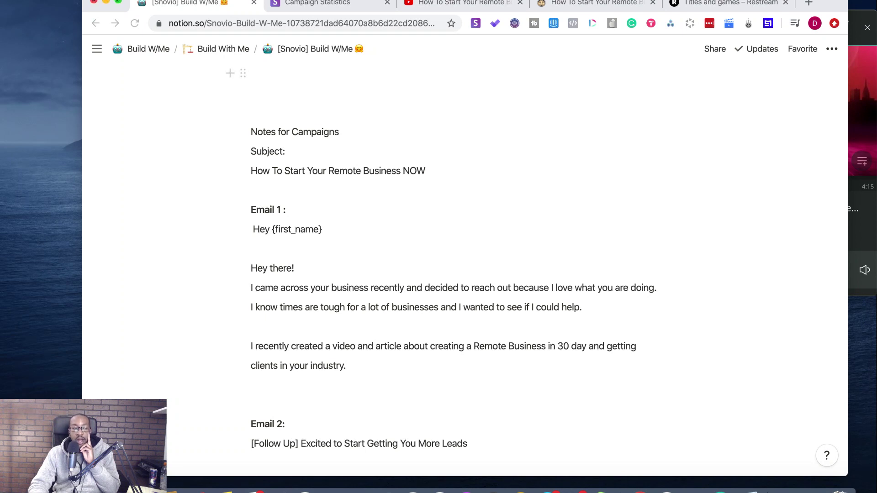
click(118, 2)
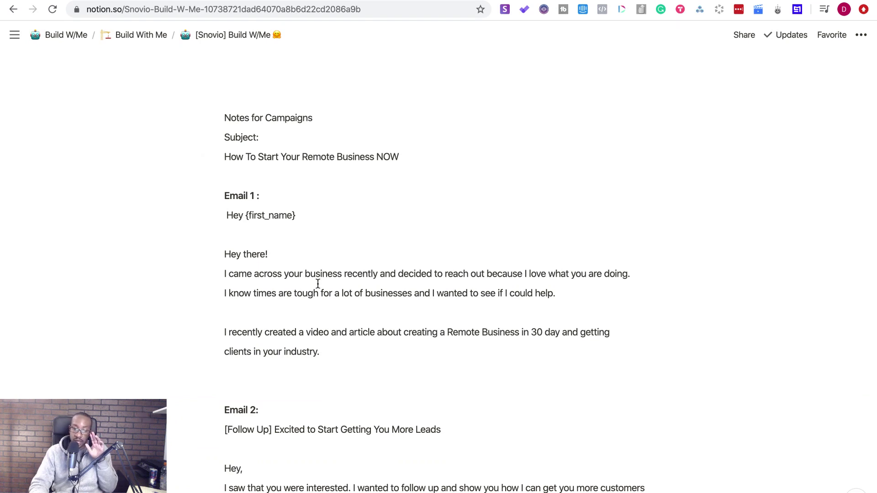
Step: Review the campaign notes and highlight the subject line together with the Email 1 text
scroll(319, 285, down, 1)
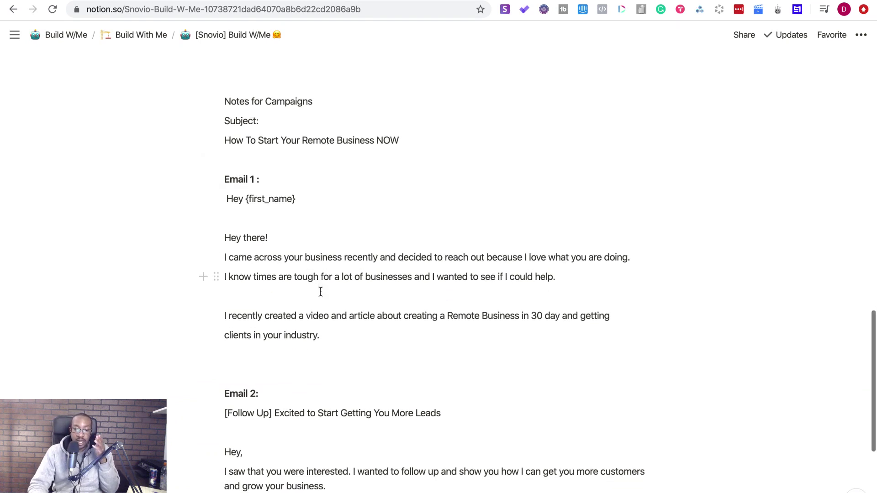
scroll(320, 290, up, 2)
scroll(319, 291, up, 2)
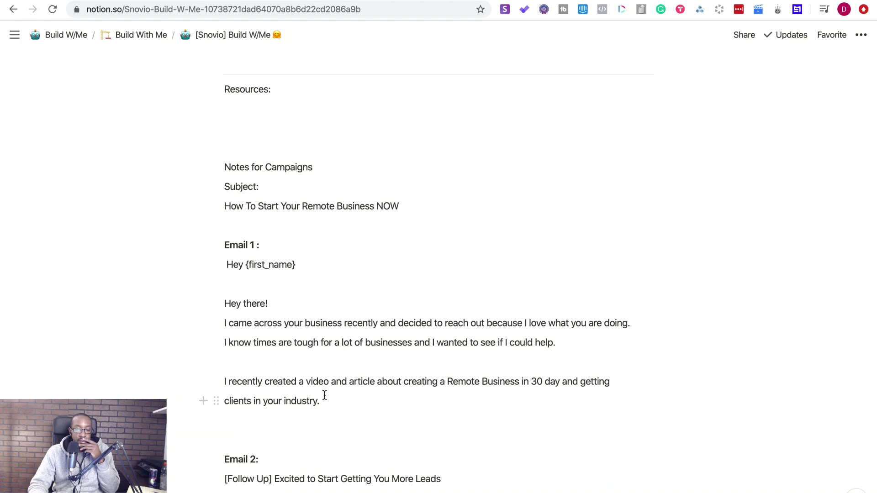
drag(319, 400, 237, 210)
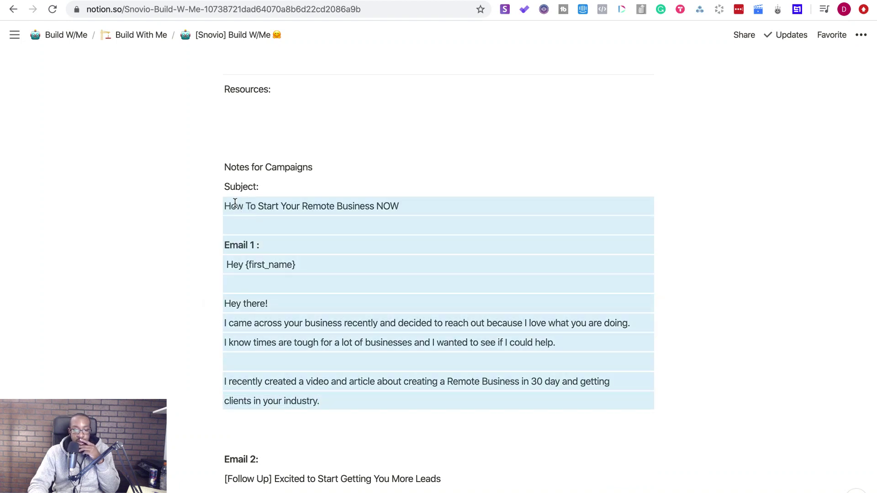
Step: Switch to Snov.io, create a new drip campaign from the campaigns list, and close the prospect list settings and news panel
click(208, 0)
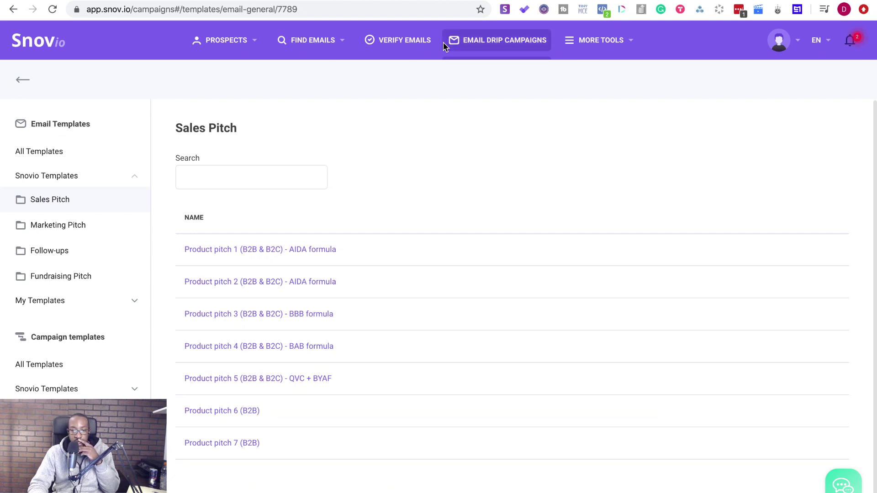
click(466, 44)
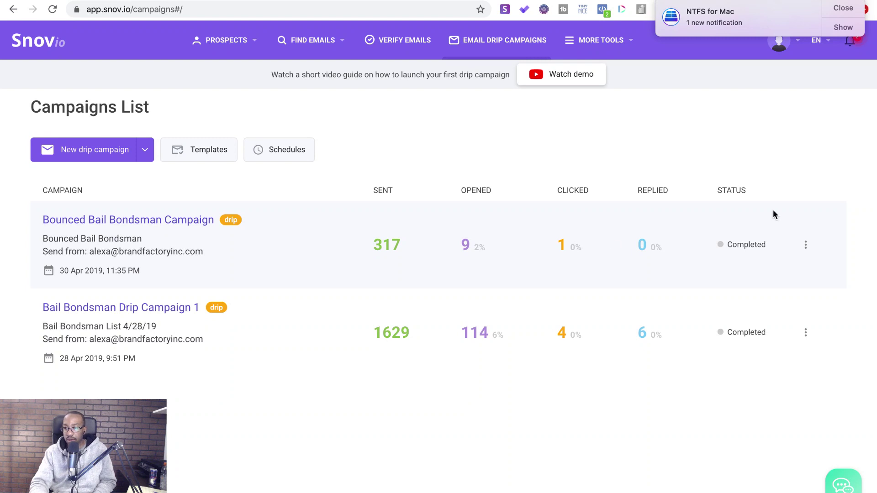
click(825, 7)
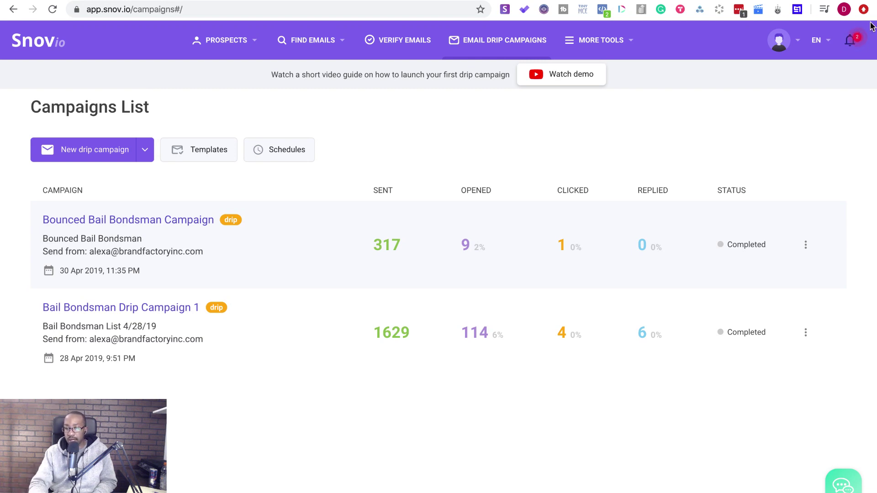
click(857, 42)
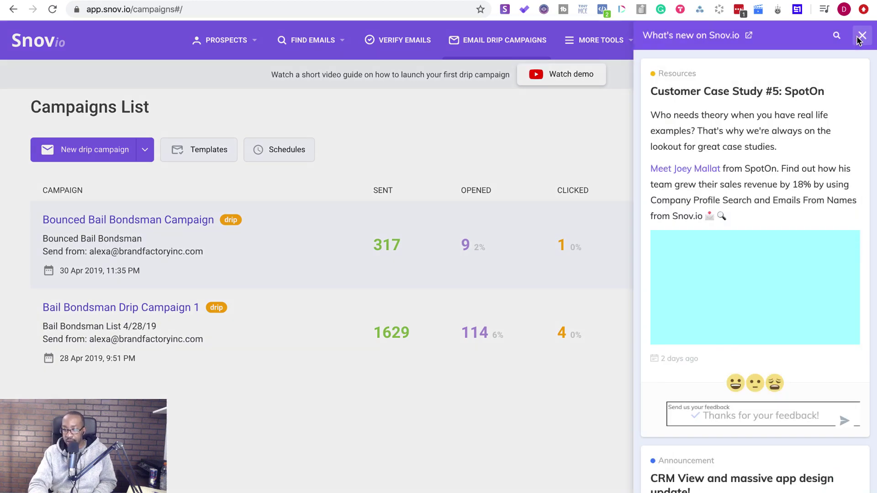
click(859, 35)
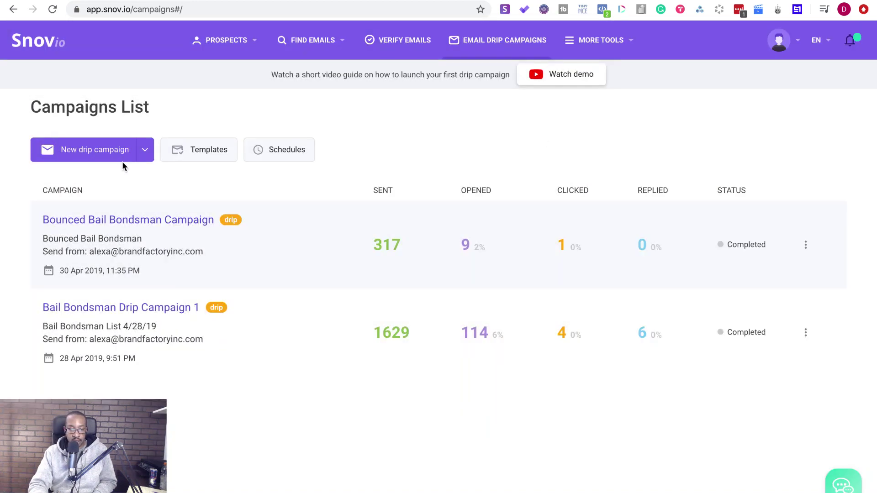
click(102, 148)
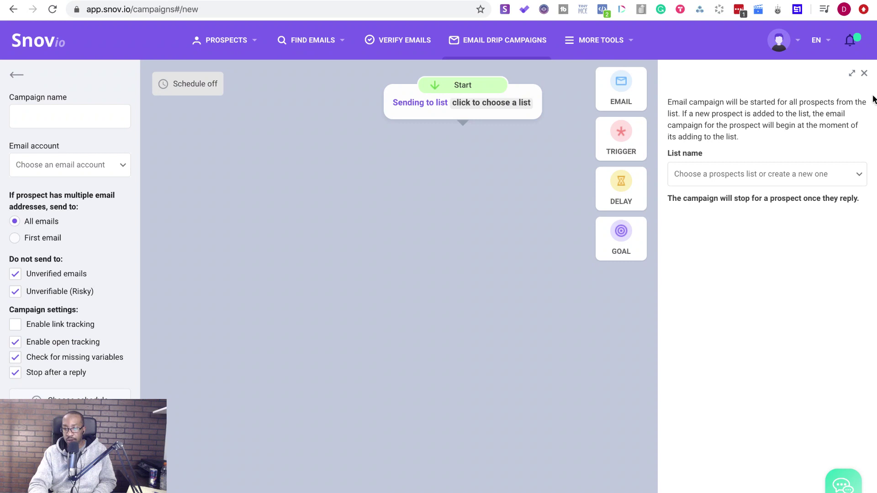
click(865, 75)
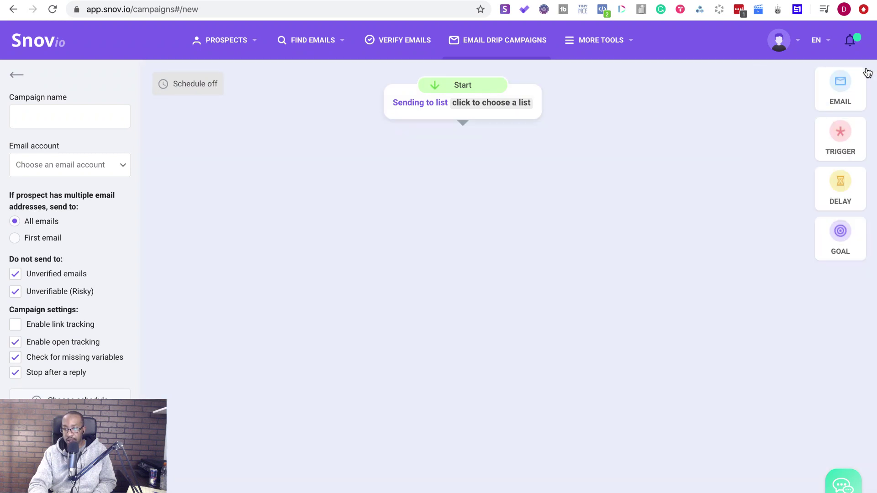
click(857, 44)
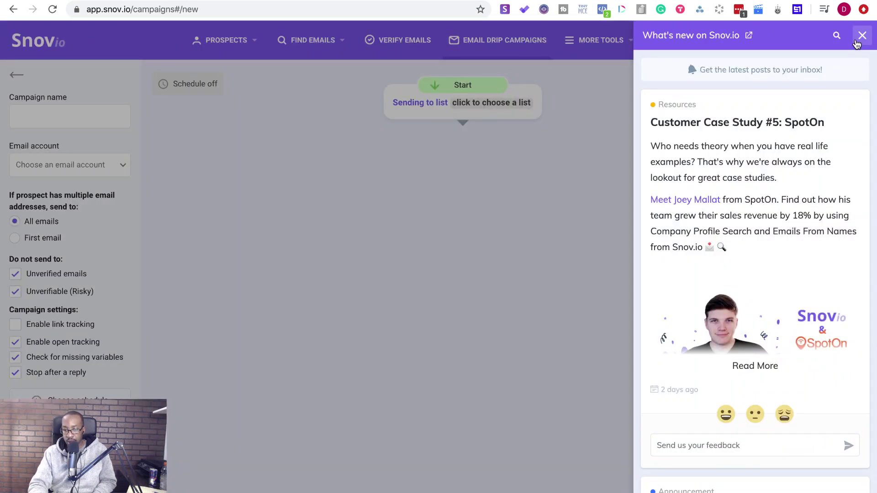
click(862, 36)
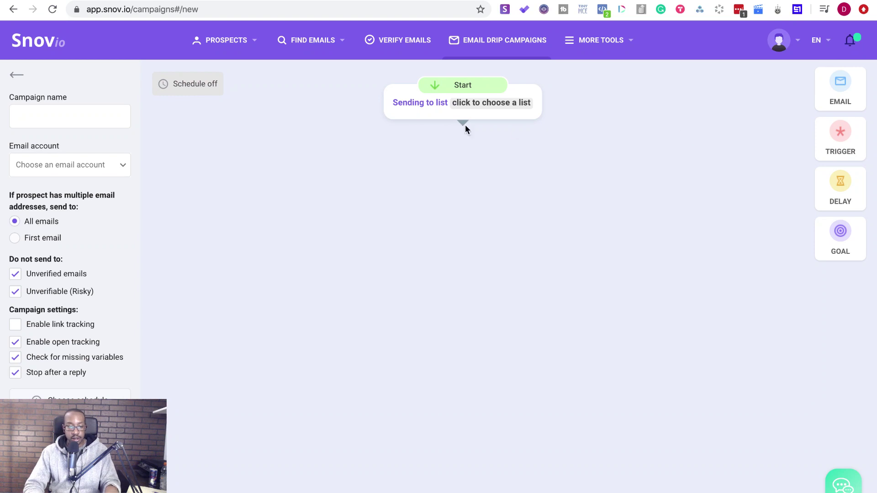
Step: Name the campaign "[Beta] Build With Me Demo"
click(16, 110)
text(Beta)
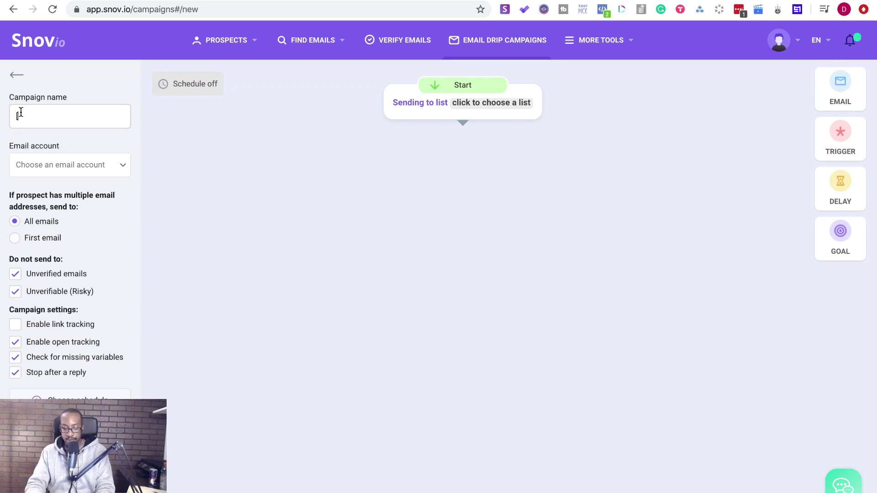
text(] Bu)
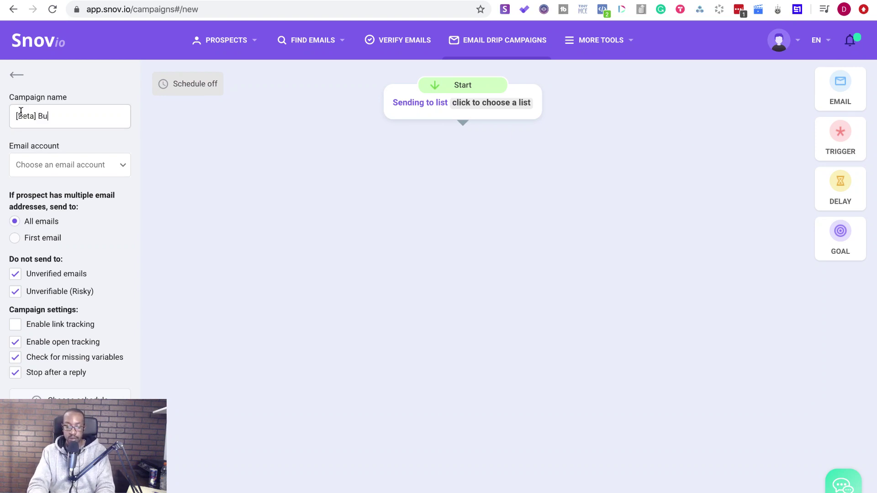
text(ild With Me )
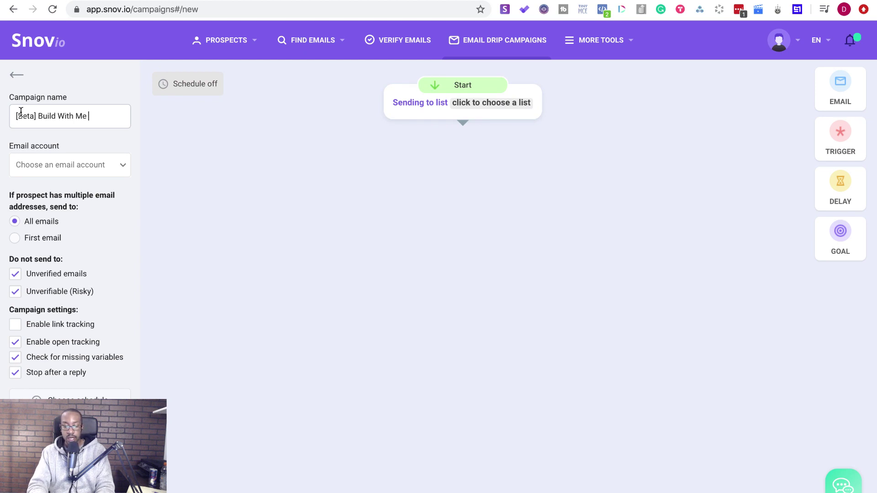
text(Demo)
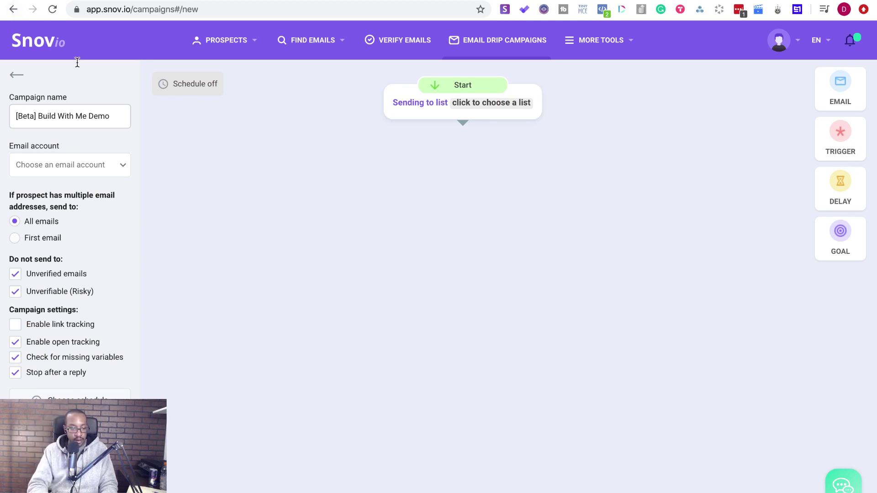
Step: Start adding a new sending email account to the campaign with Gmail as the account type
click(81, 166)
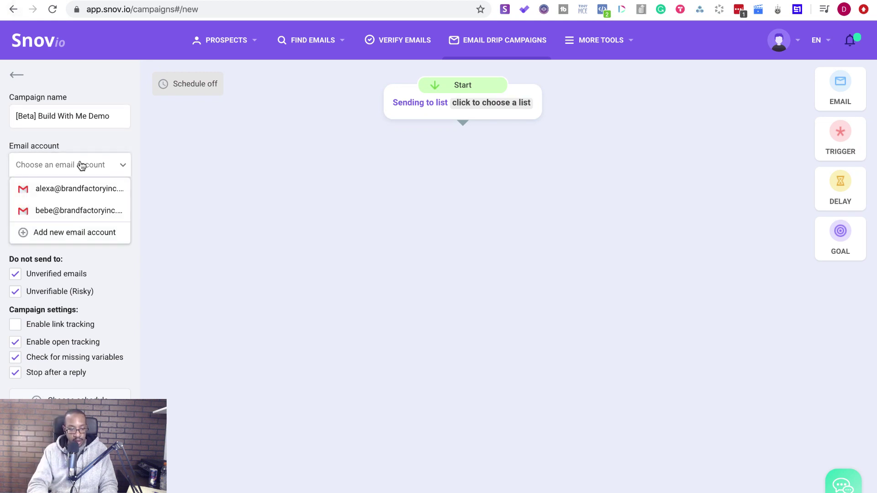
click(83, 234)
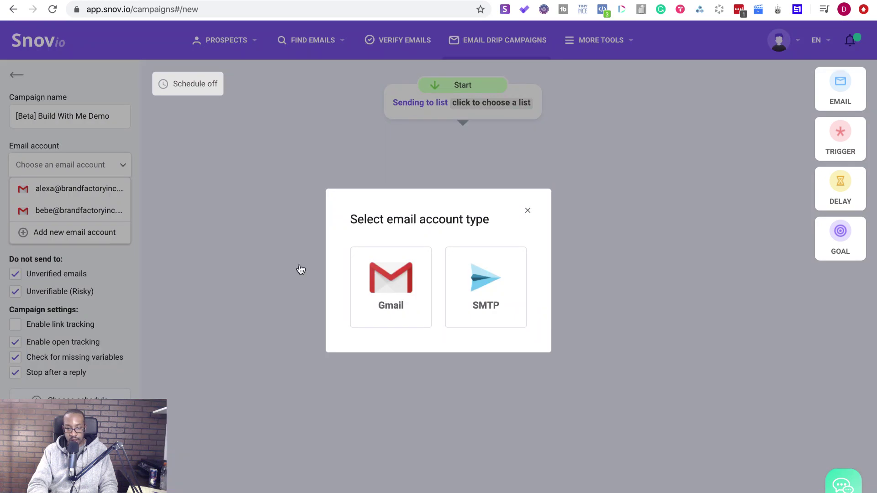
click(379, 272)
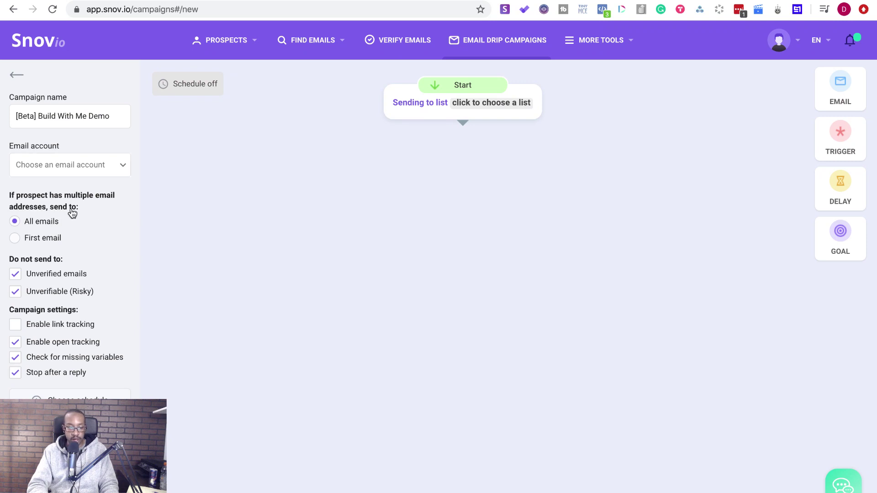
click(94, 165)
click(85, 232)
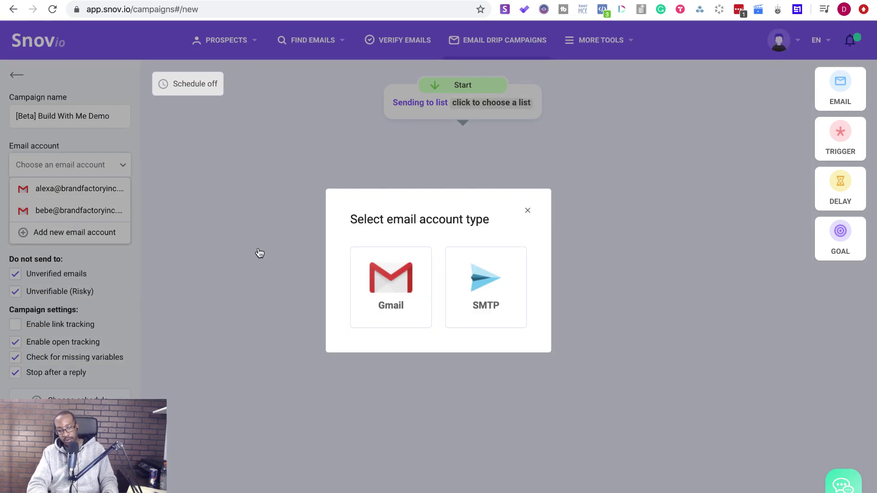
click(367, 276)
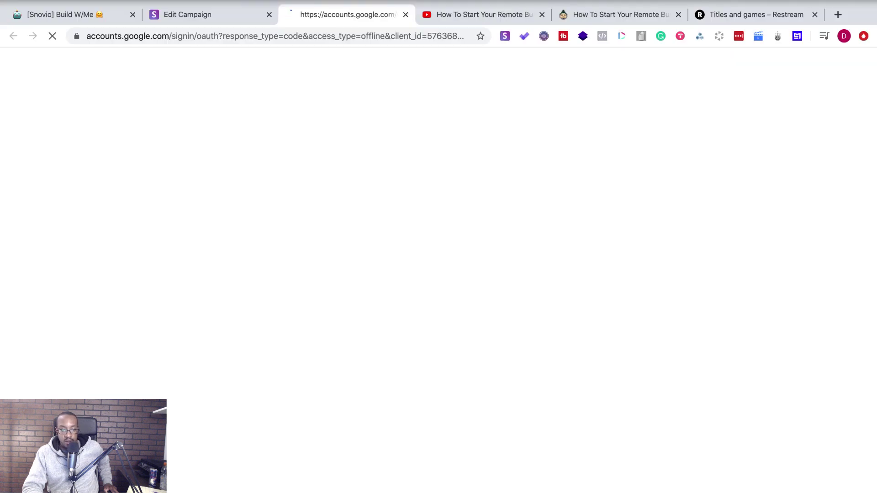
Step: Choose the Brand Factory Google account and allow Snovio to view messages and send email on its behalf
key(ctrl+super+f)
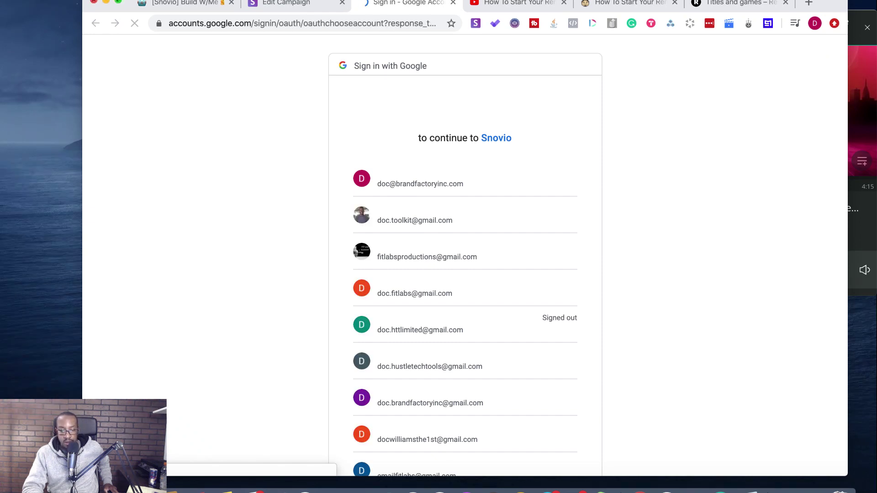
key(ctrl+super+f)
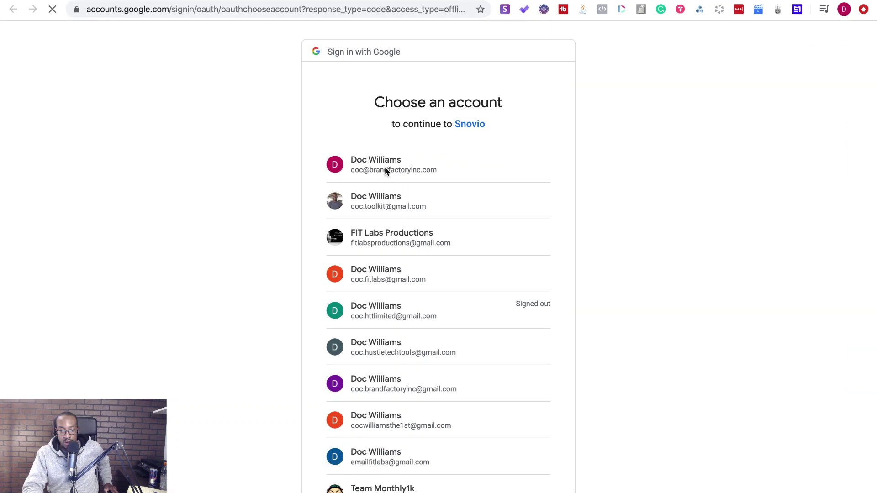
click(386, 170)
scroll(385, 170, down, 1)
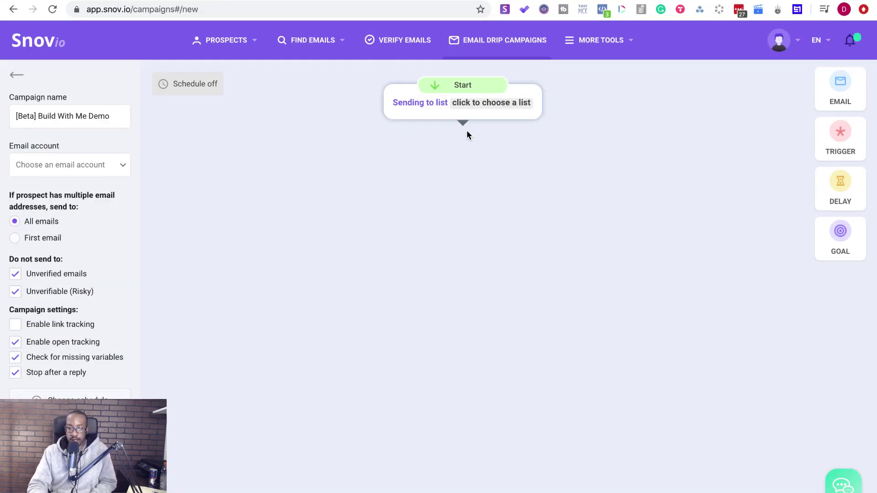
mouse_move(463, 123)
mouse_down()
mouse_move(465, 148)
mouse_move(461, 125)
mouse_up()
drag(619, 142, 252, 151)
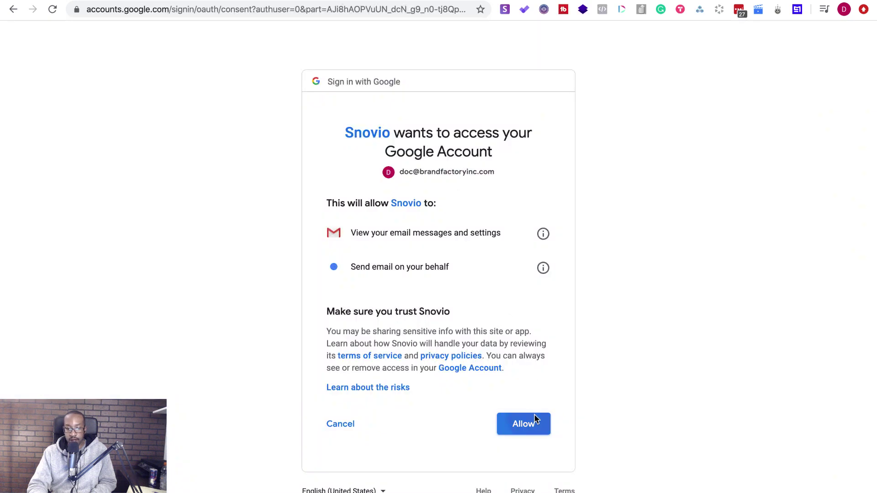
click(538, 417)
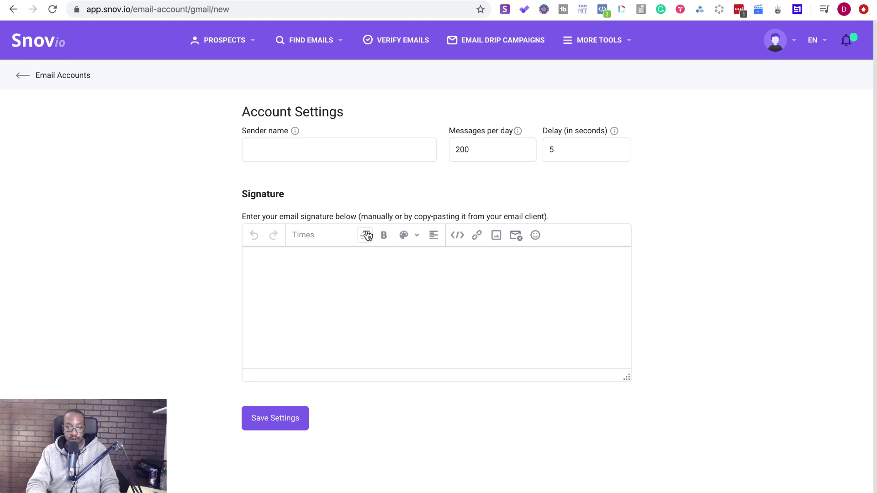
Step: Enter the sender's full name and set the email account's messages per day to 100
click(331, 159)
text(Doc Williams)
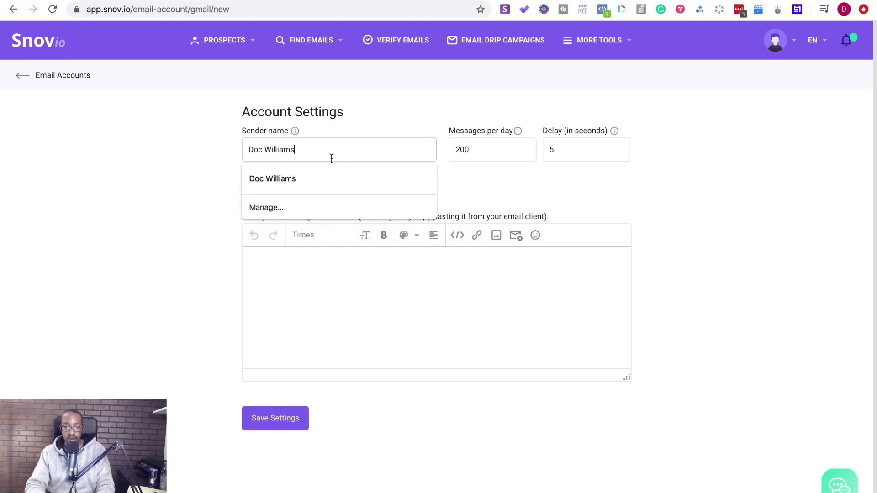
click(182, 202)
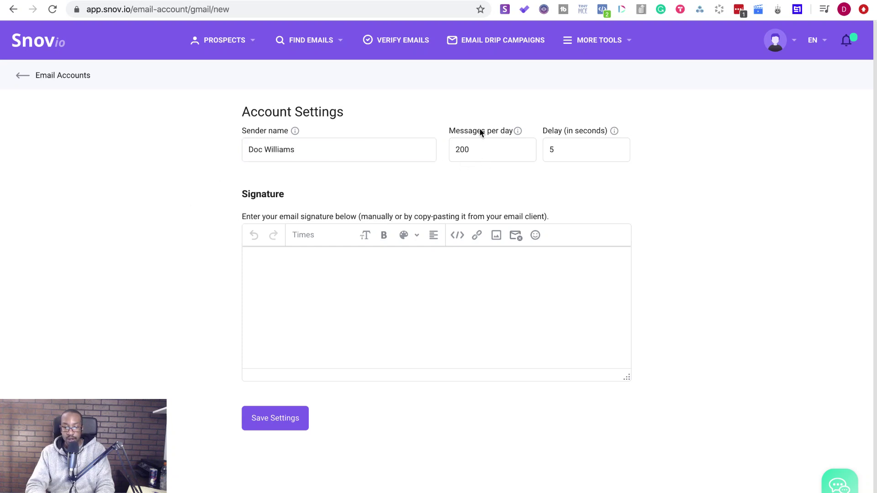
double_click(477, 150)
text(1)
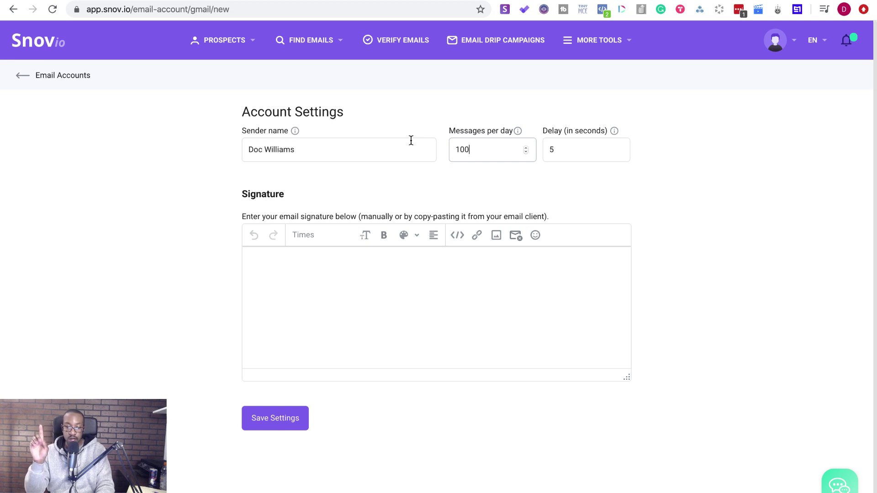
Step: Write a two-line signature with the sender's first name after a dash and "Brand Factory Inc.", and save the account settings
click(370, 273)
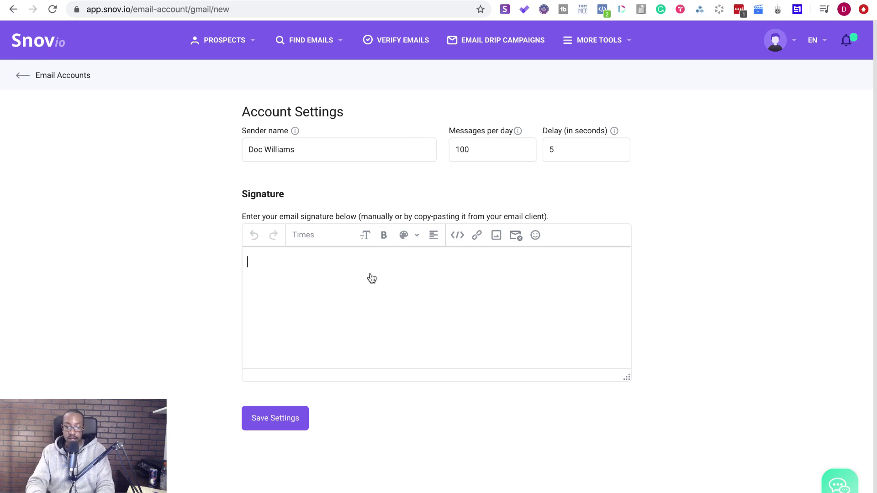
key(Return)
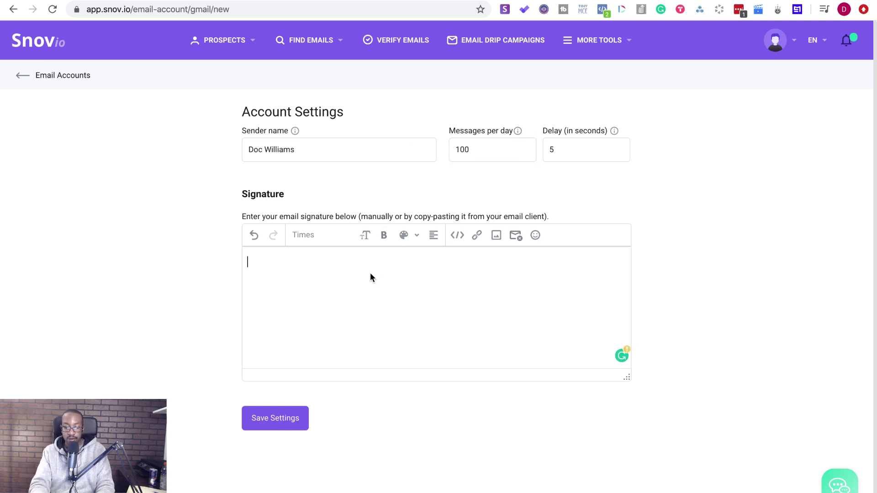
text(- Doc)
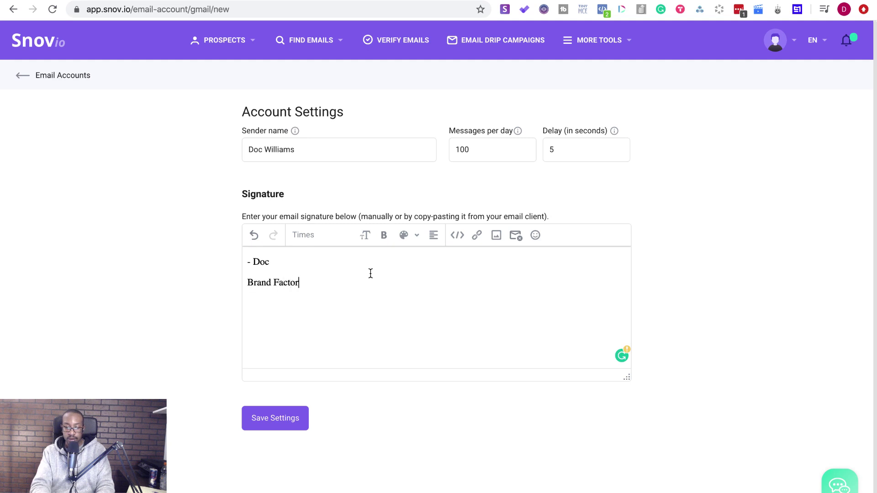
click(290, 423)
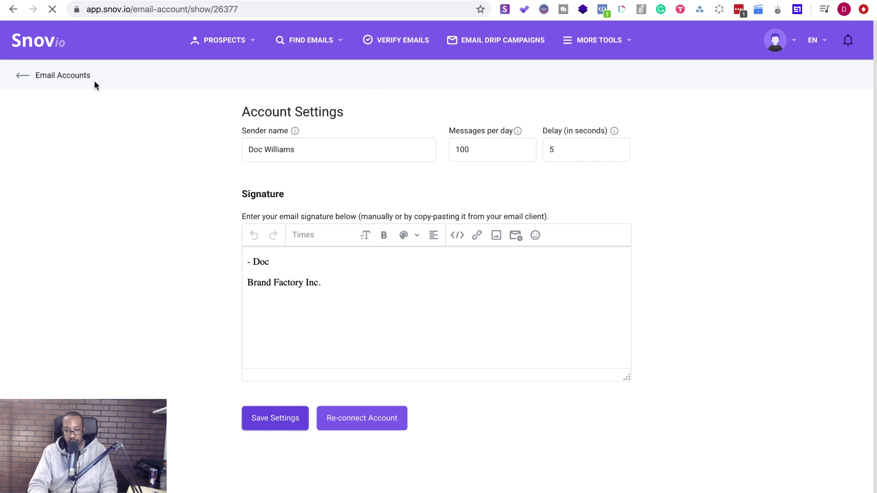
Step: Return to the "[Beta] Build With Me Demo" campaign editor and place an Email block below the Start block
click(492, 41)
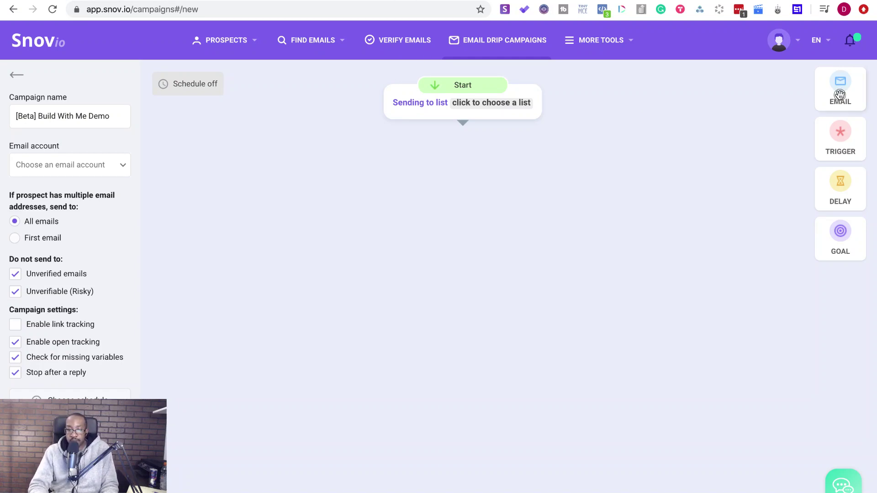
drag(839, 95, 467, 214)
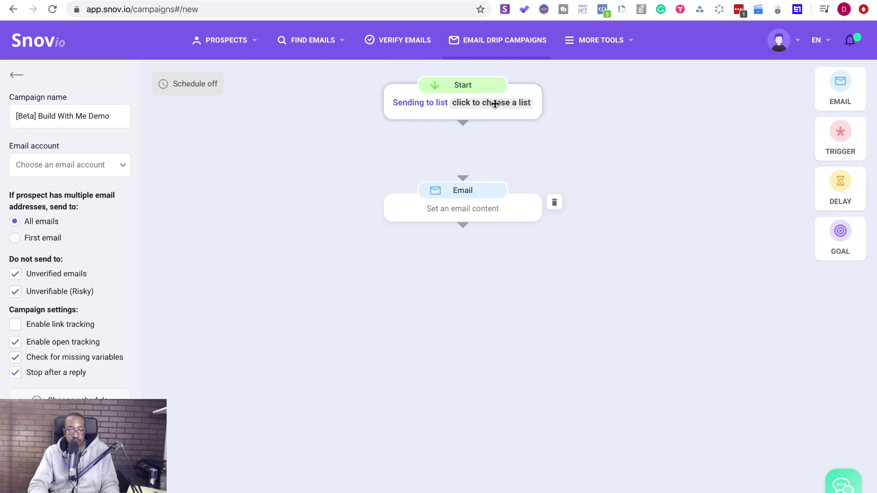
Step: Connect the Start block to the Email block and open the Email block's content for editing
drag(464, 123, 462, 176)
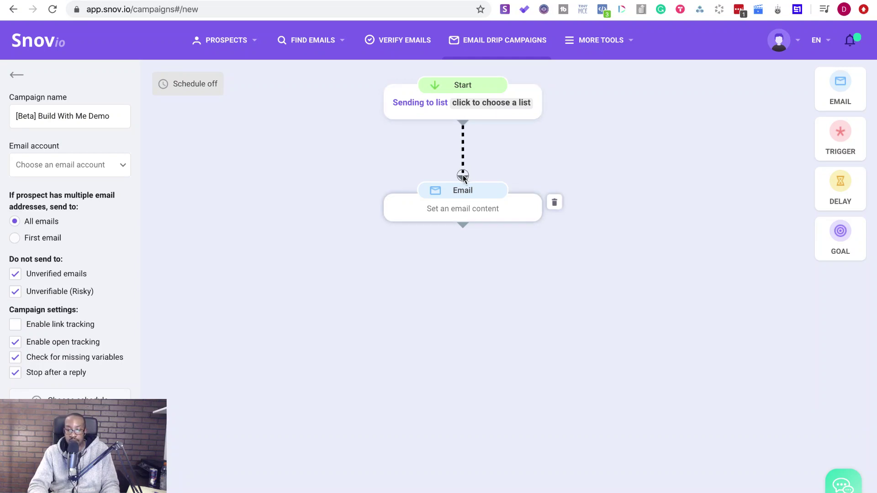
click(465, 210)
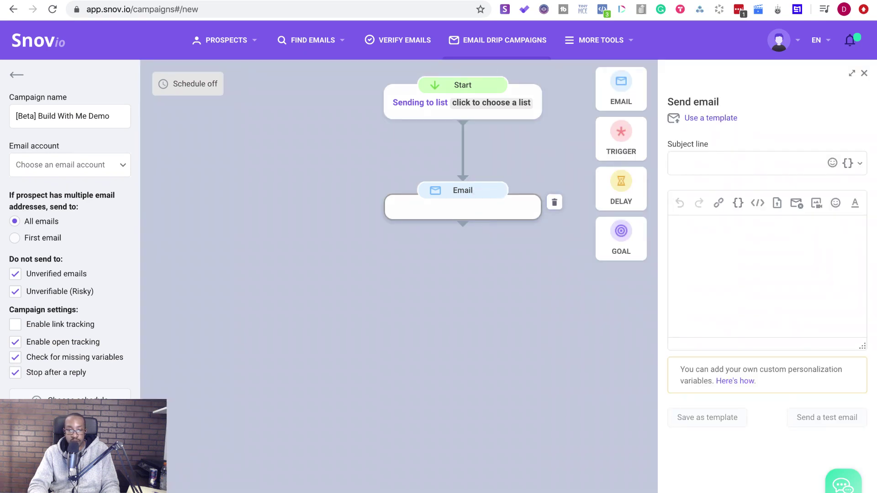
Step: Copy "Start Your Remote Business NOW" from the Notion campaign notes and paste it as the email's subject line
key(ctrl+Tab)
click(354, 343)
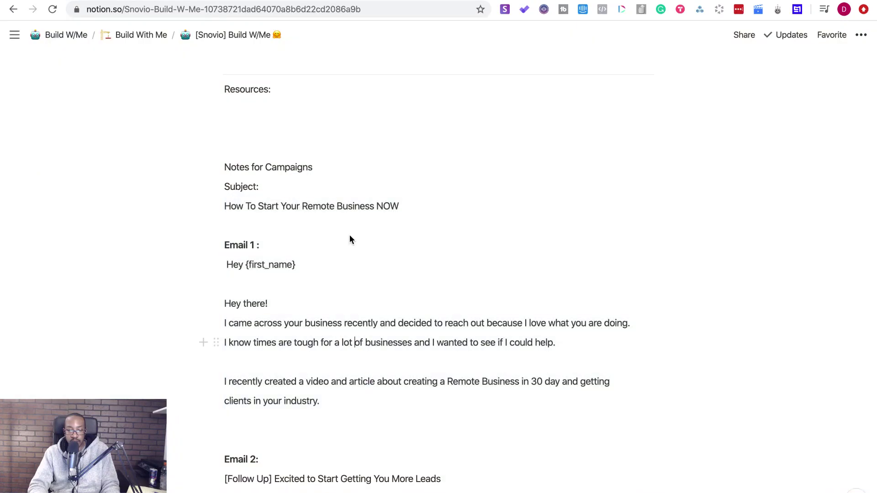
click(401, 206)
shift+click(224, 209)
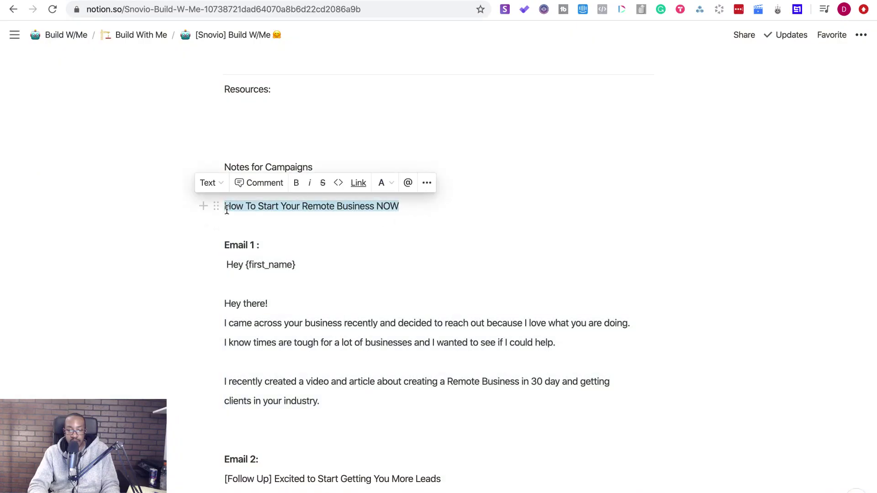
click(253, 209)
drag(405, 207, 258, 208)
key(super+c)
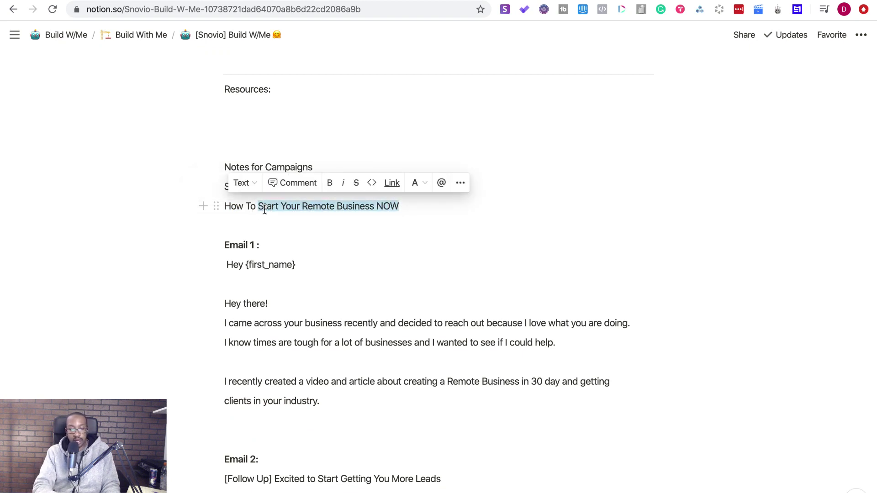
click(213, 1)
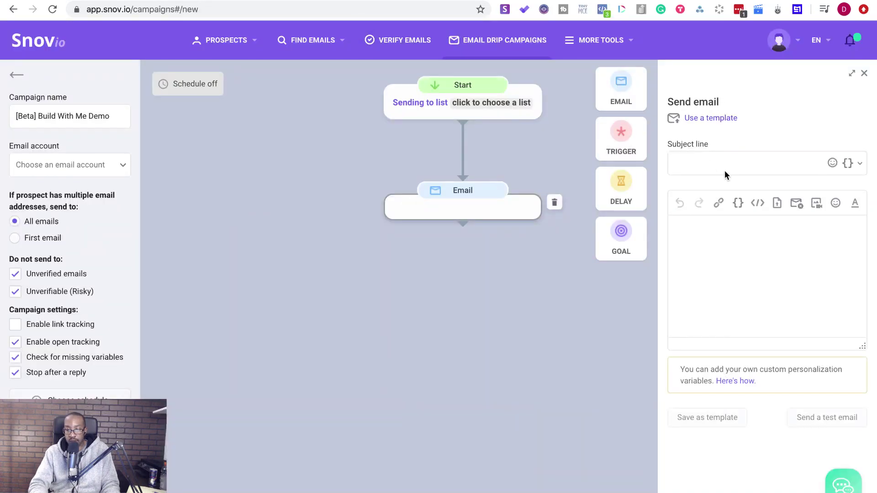
click(725, 171)
key(super+v)
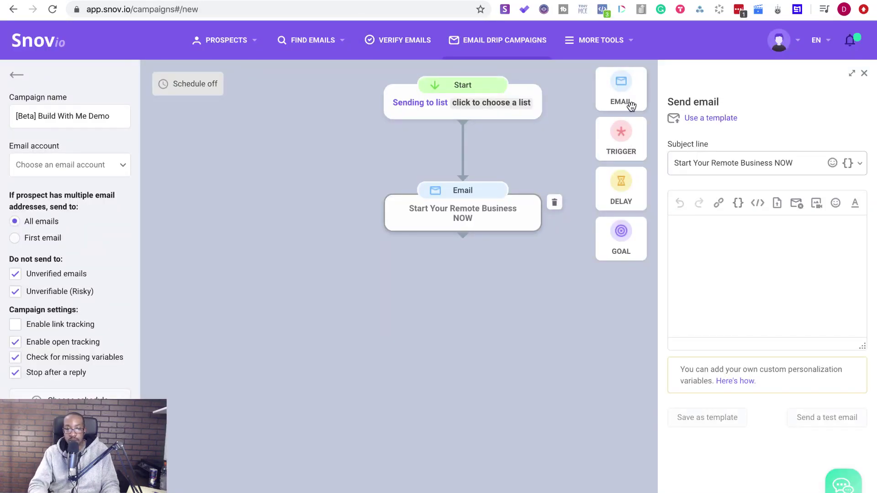
Step: Copy the Email 1 text in the Notion notes, from the greeting through "clients in your industry.", and paste it into the email body
click(183, 0)
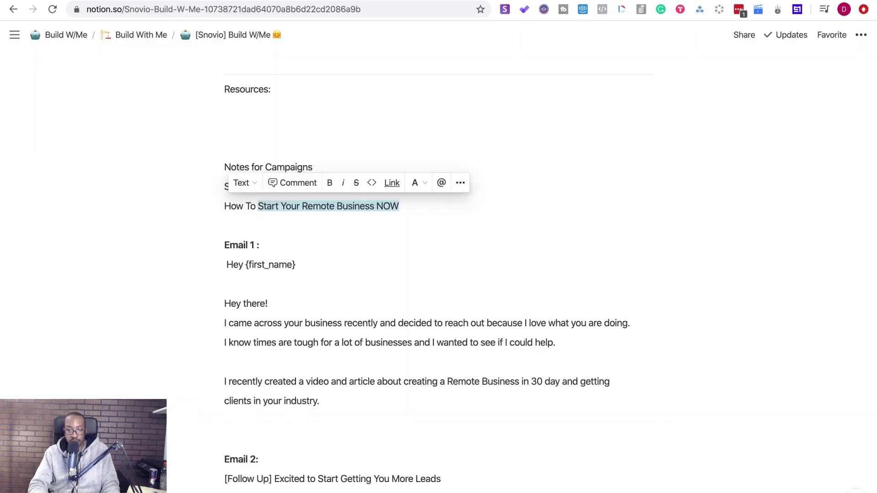
click(338, 303)
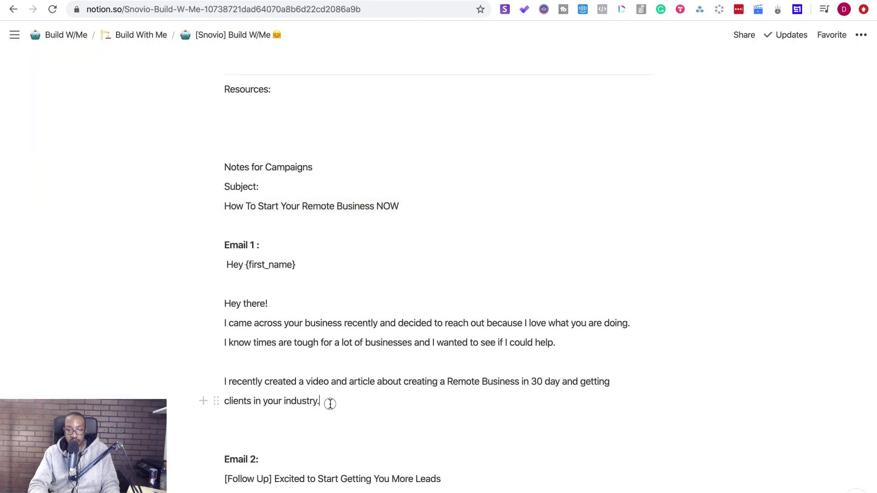
drag(329, 403, 231, 266)
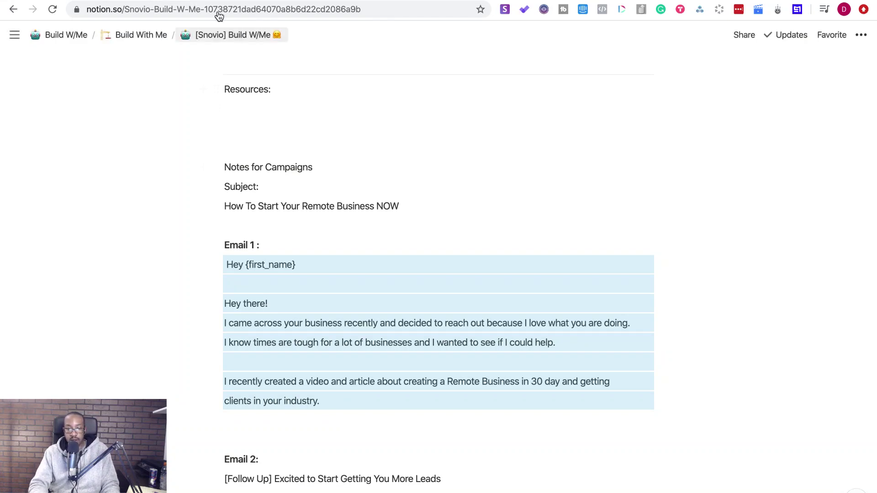
click(260, 1)
click(703, 265)
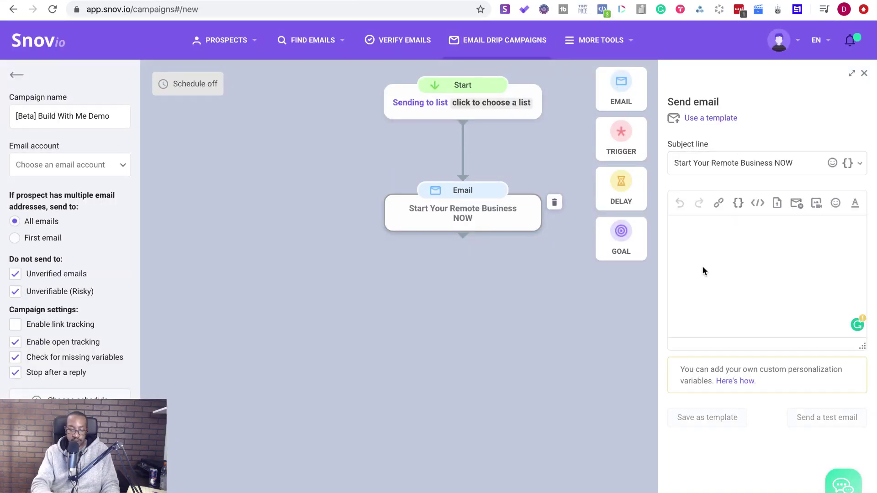
key(ctrl+v)
scroll(703, 265, up, 3)
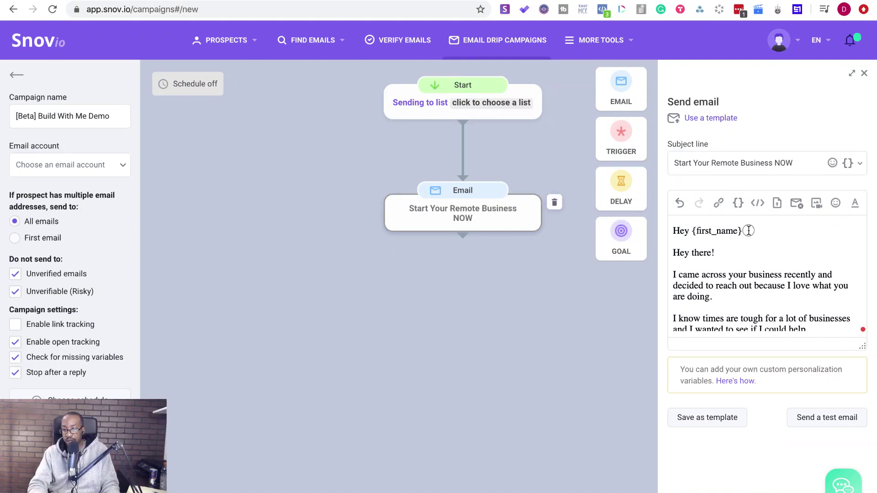
Step: Replace the {first_name} placeholder in the email greeting with the First Name variable
drag(744, 231, 691, 230)
key(BackSpace)
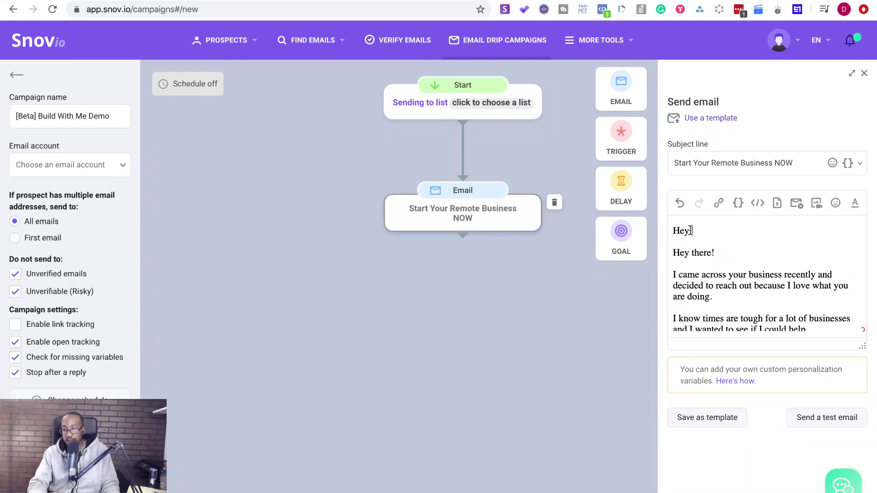
click(738, 205)
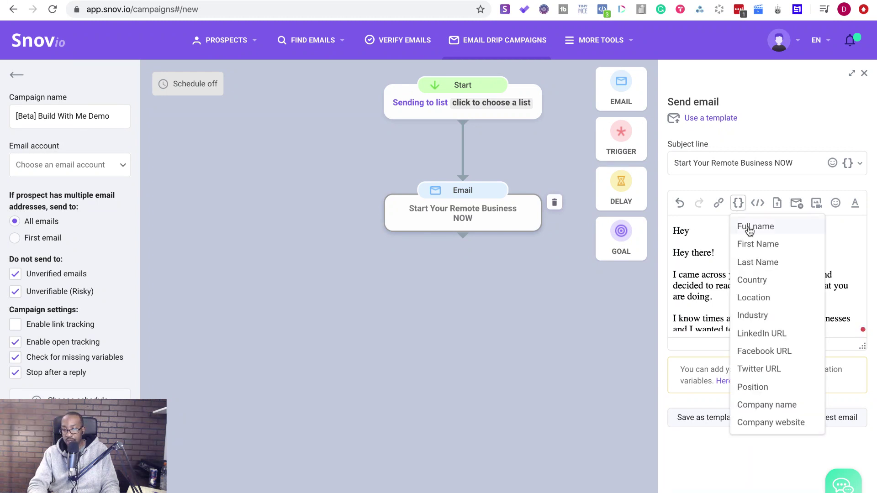
click(757, 245)
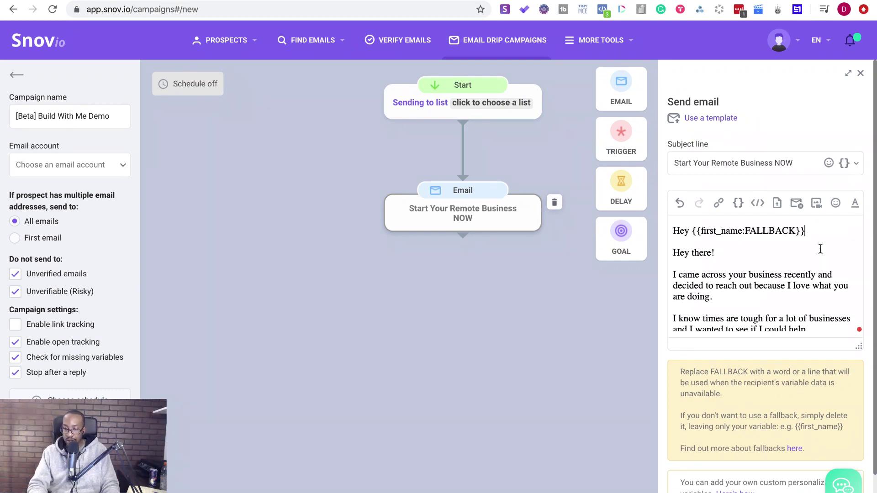
Step: Delete the First Name variable after "Hey" and insert it again
drag(816, 232, 692, 231)
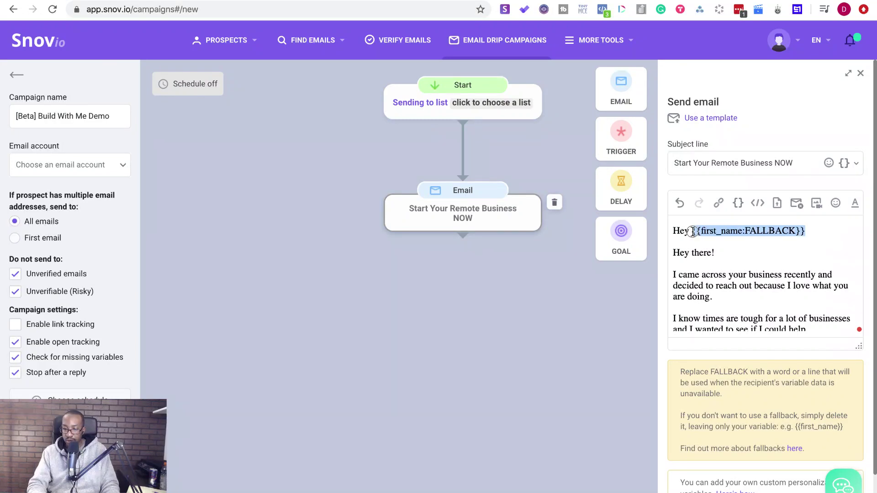
key(BackSpace)
click(740, 204)
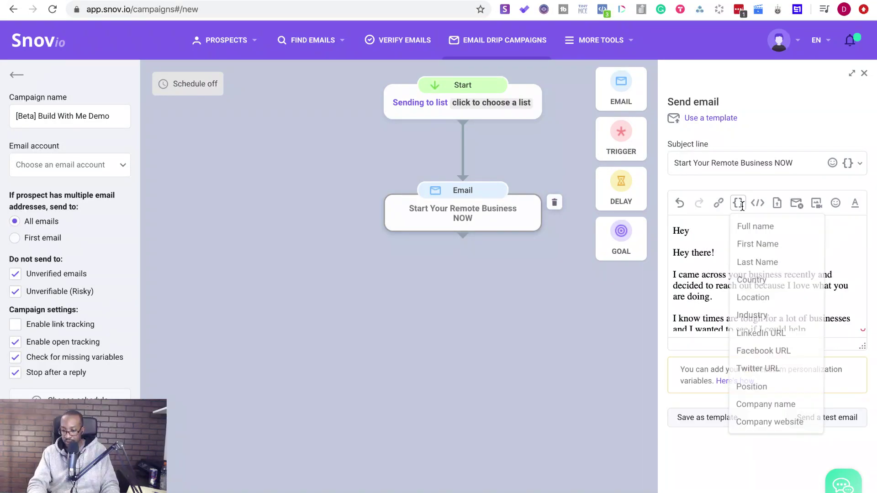
click(766, 245)
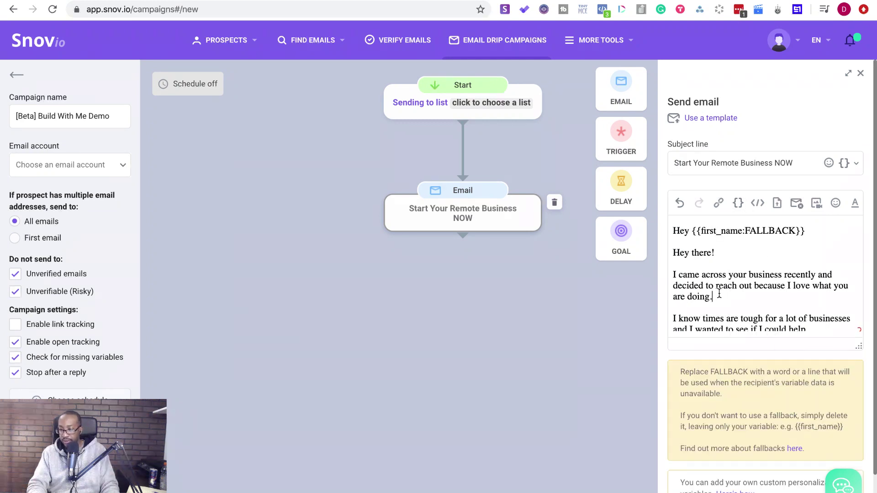
Step: Remove the "Hey there!" line and its blank space below the greeting
drag(724, 254, 662, 251)
key(BackSpace)
key(BackSpace)
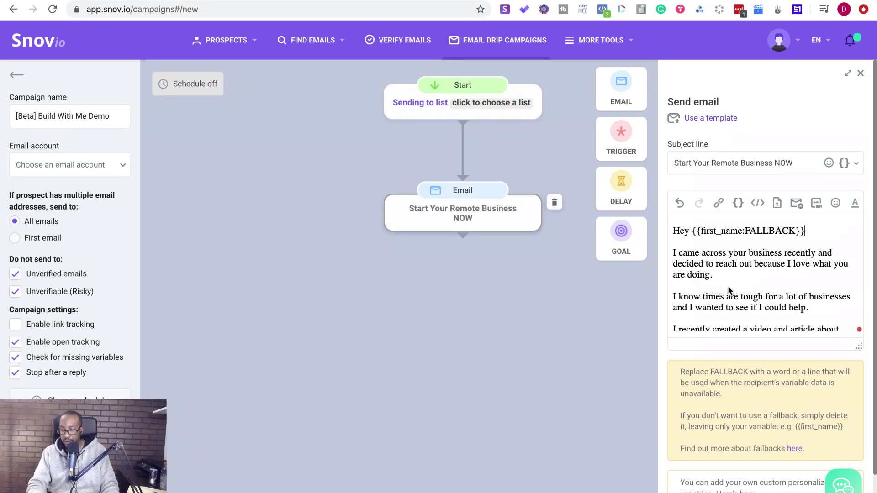
Step: Strip the ":FALLBACK" part from the greeting's variable, leaving {{first_name}}
scroll(728, 287, down, 2)
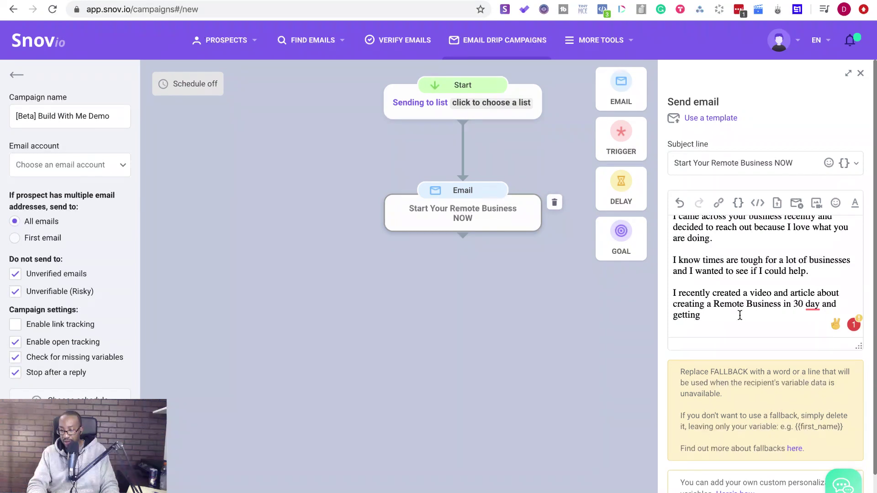
scroll(742, 300, up, 2)
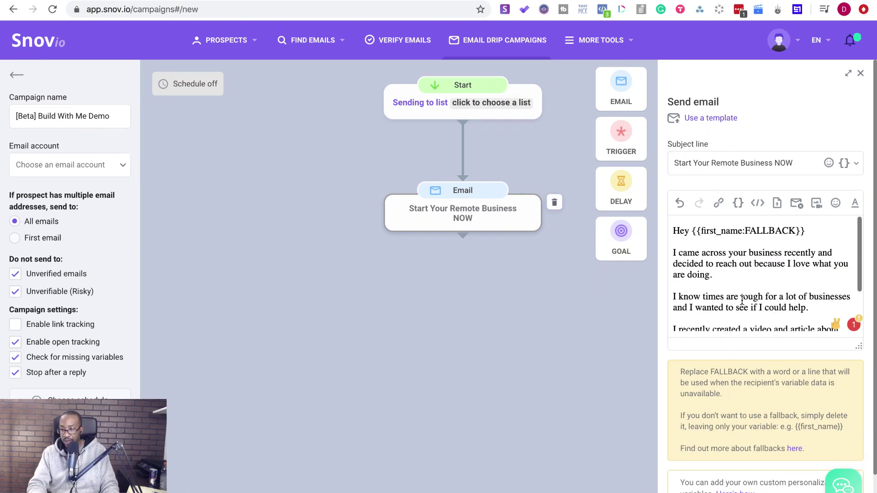
click(796, 230)
key(BackSpace)
key(BackSpace)
key(BackSpace)
key(BackSpace)
key(BackSpace)
key(BackSpace)
key(BackSpace)
key(BackSpace)
key(BackSpace)
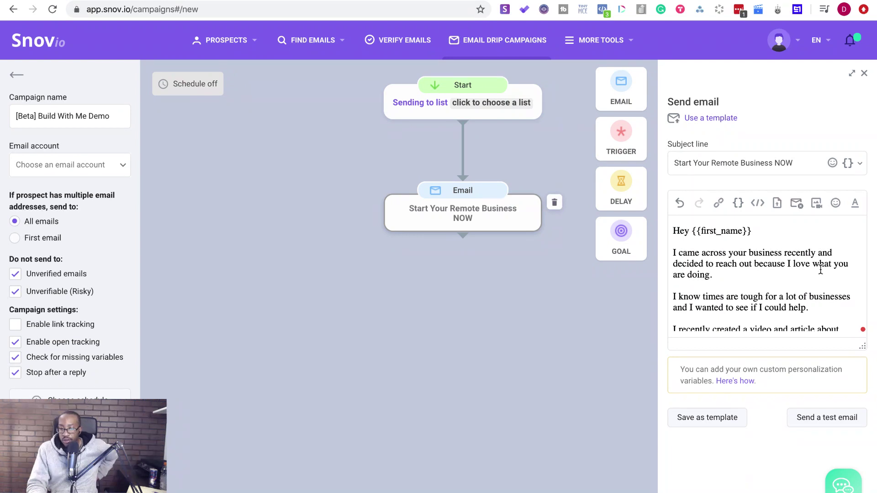
Step: Correct "30 day" to "30 days" and join "clients in your industry." onto the end of the preceding line
scroll(822, 274, down, 1)
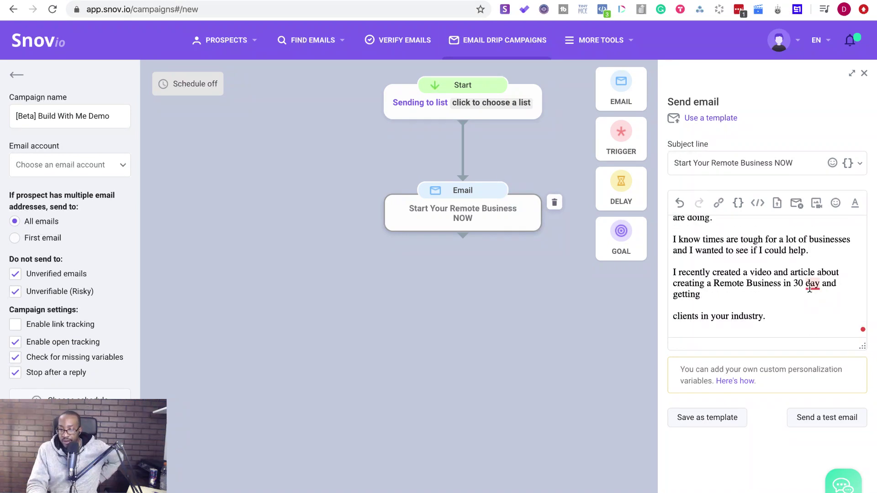
mouse_move(809, 284)
click(804, 309)
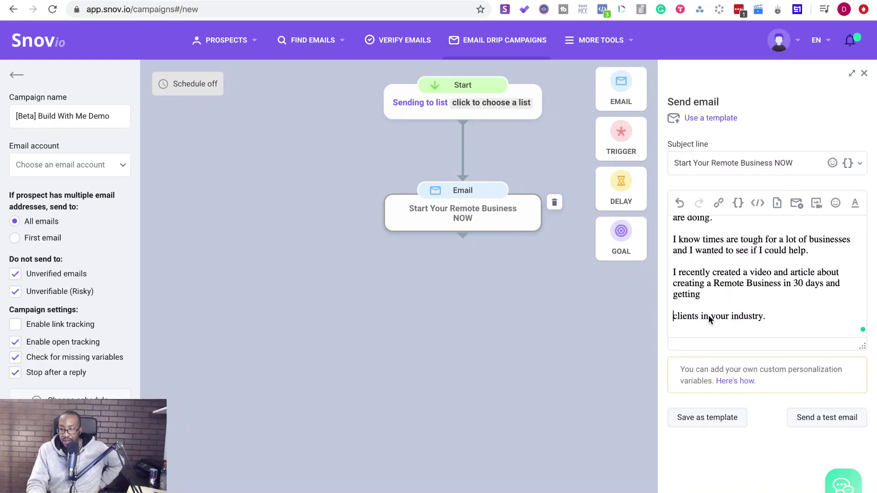
key(BackSpace)
key(BackSpace)
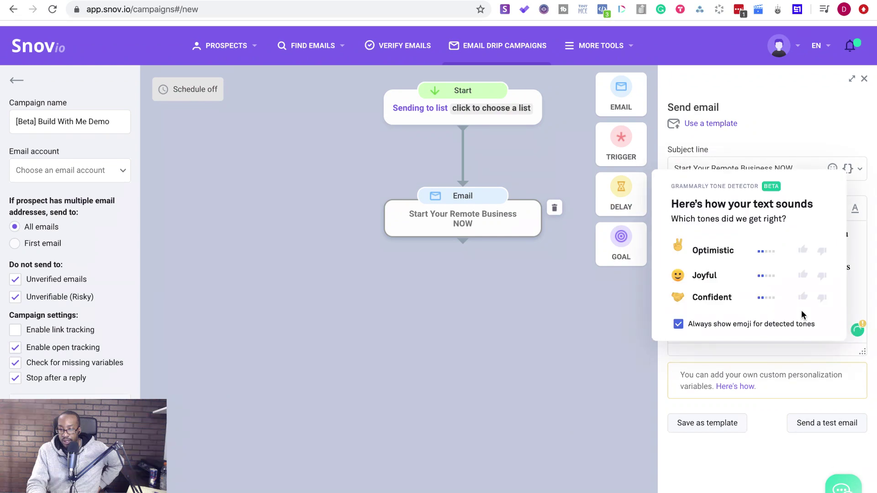
Step: Dismiss the Grammarly tone detector and close the email's settings to return to the campaign flow
mouse_move(839, 324)
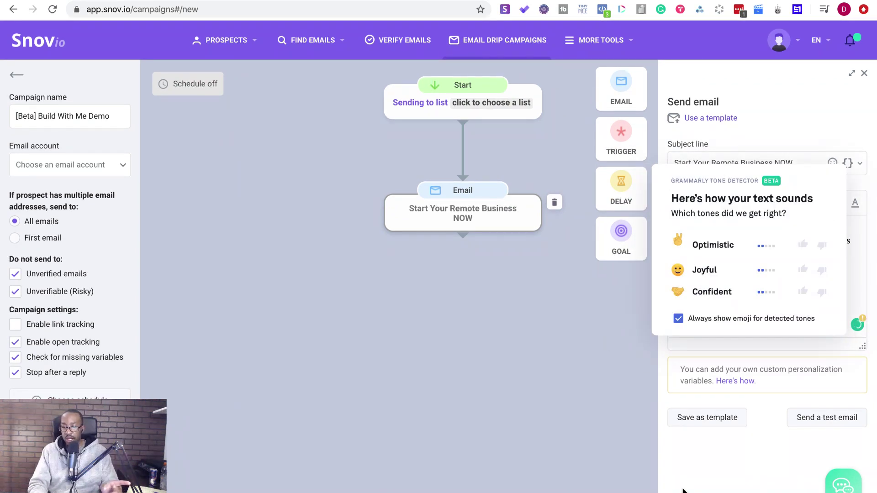
click(770, 323)
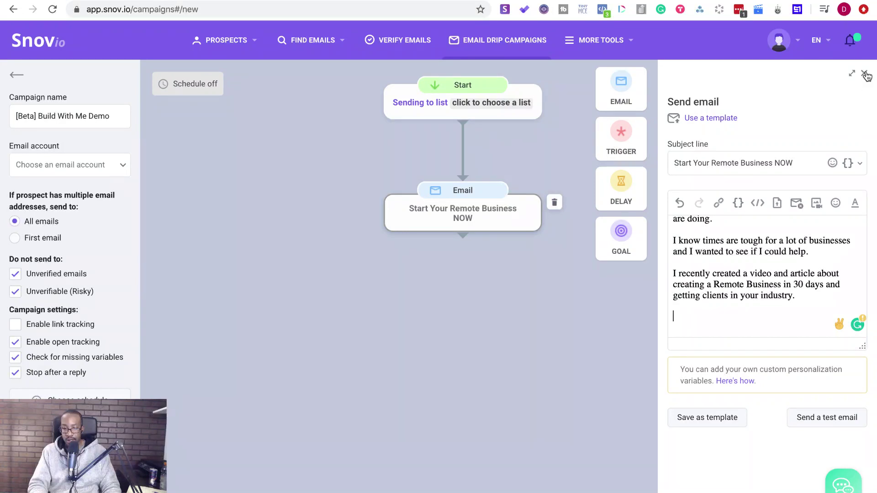
click(864, 74)
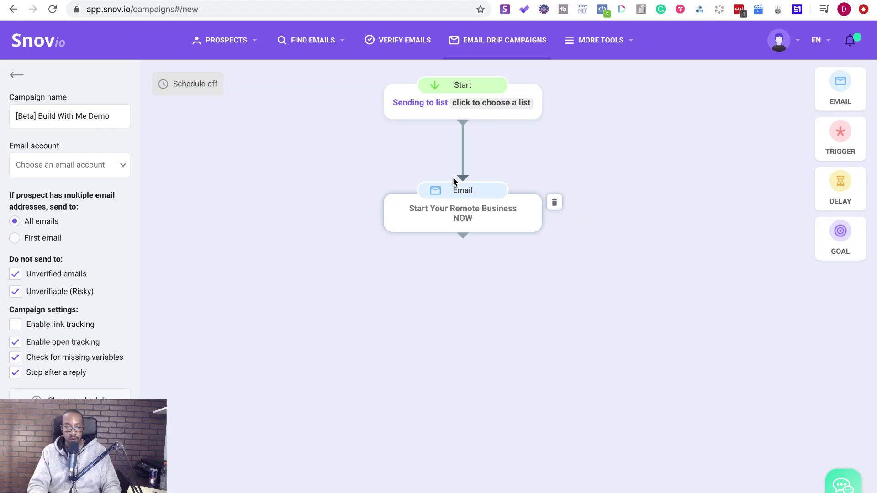
mouse_move(274, 1)
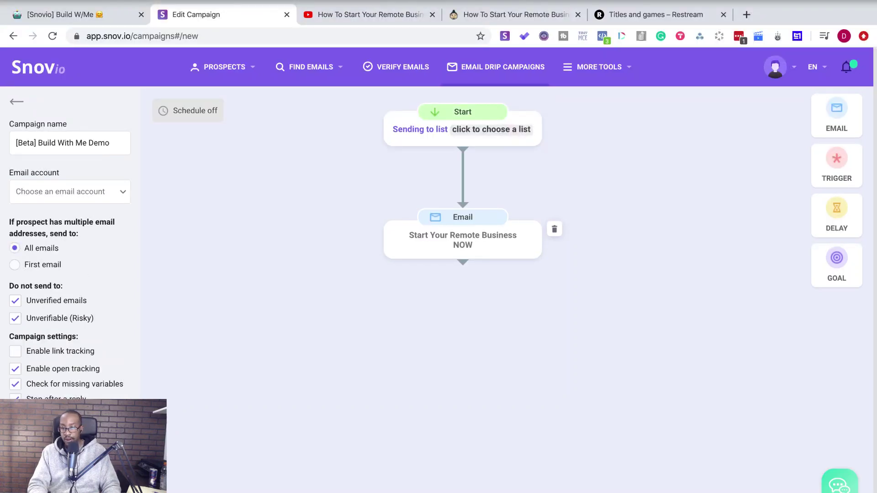
click(39, 0)
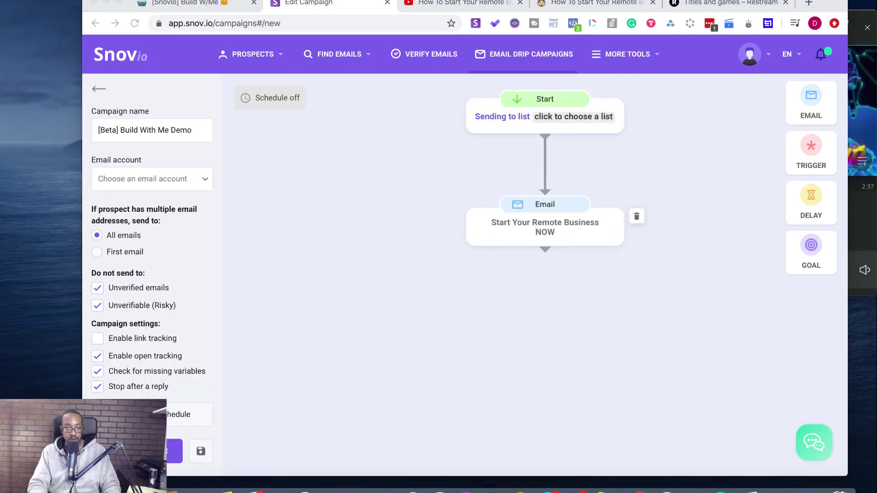
click(124, 4)
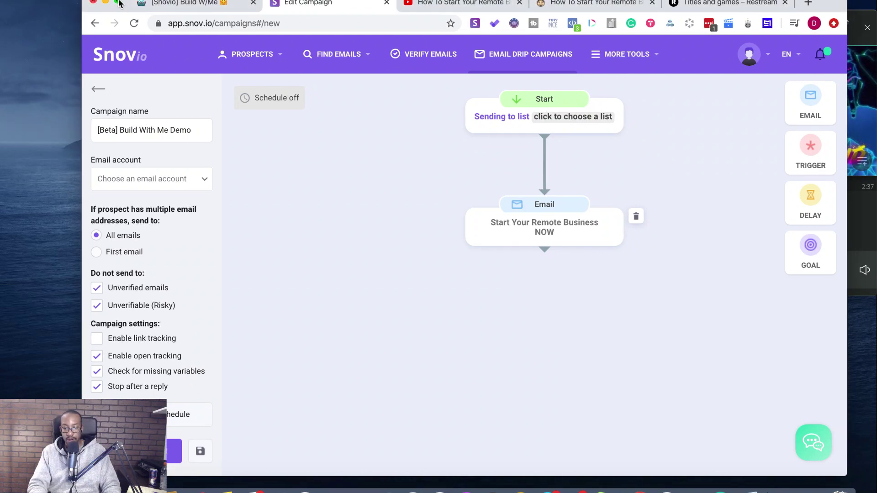
click(118, 2)
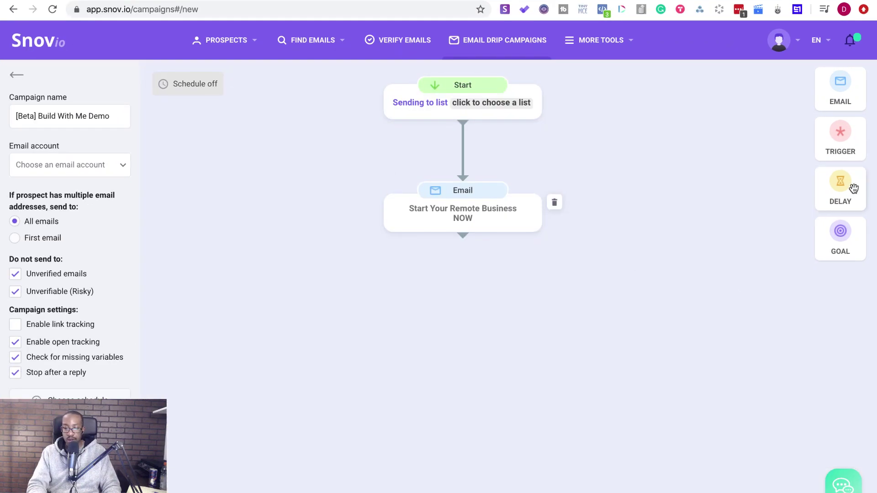
Step: Place a Delay block below the Email block and connect the Email block to it
drag(852, 189, 471, 305)
drag(462, 240, 462, 304)
Step: Set the Delay block's wait to 1 day and close its settings
click(462, 323)
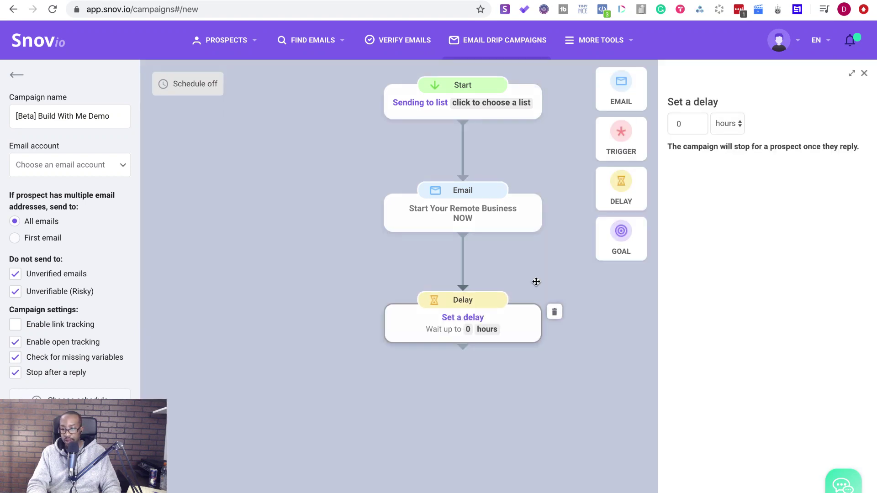
click(726, 123)
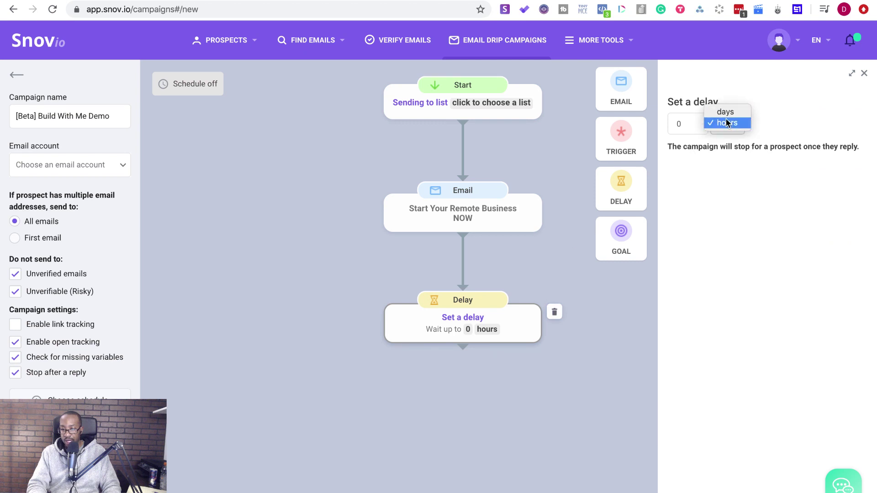
click(726, 113)
click(683, 126)
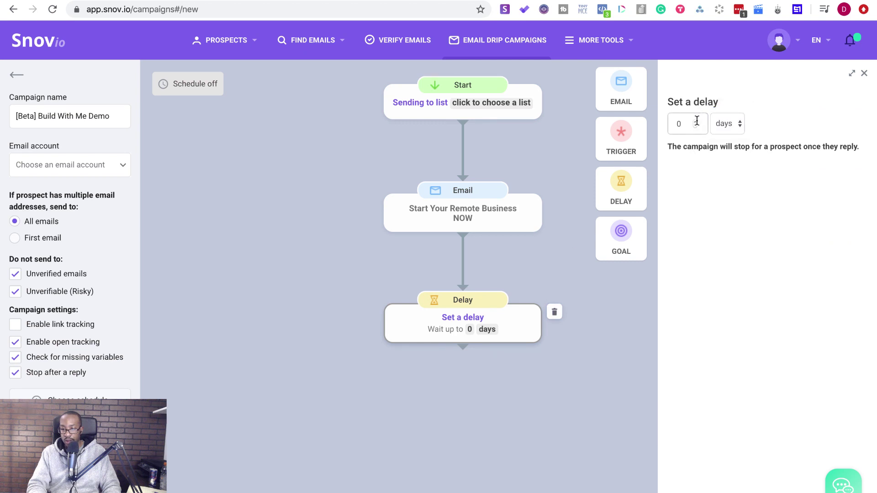
click(696, 121)
click(863, 73)
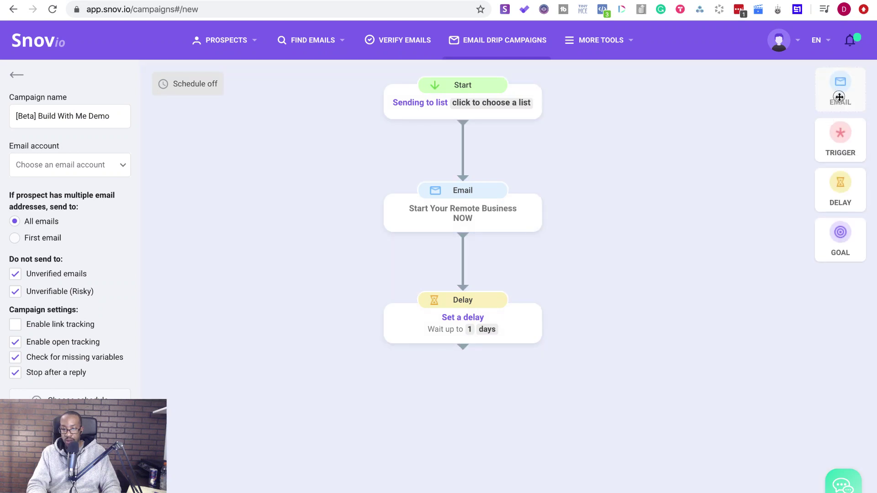
Step: Place a second Email block below the Delay block, connect the Delay block to it, and open the new email for editing
drag(840, 96, 473, 457)
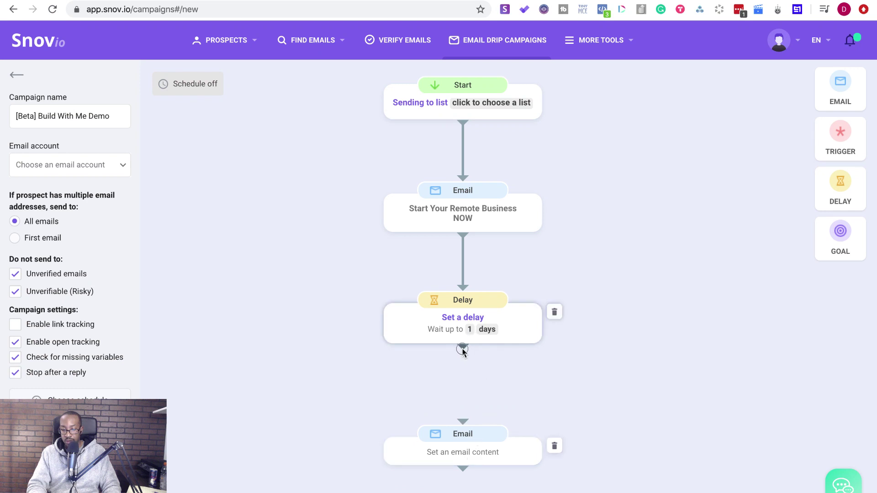
drag(462, 350, 516, 423)
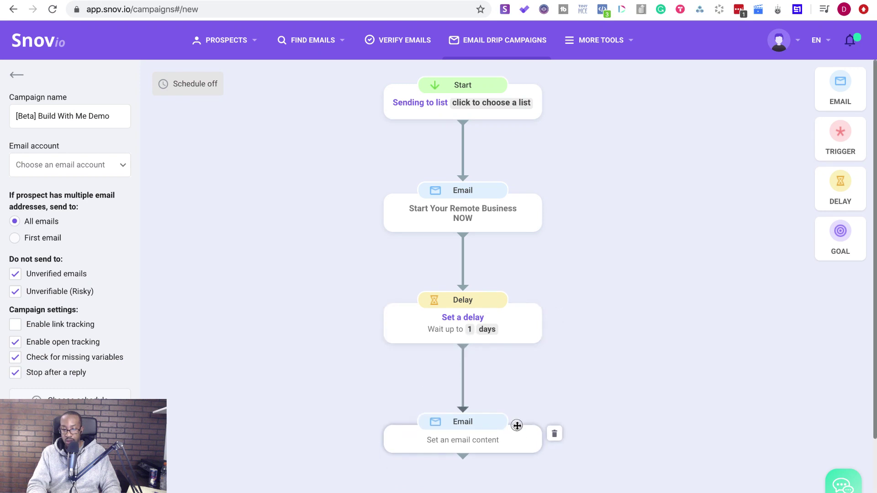
click(470, 433)
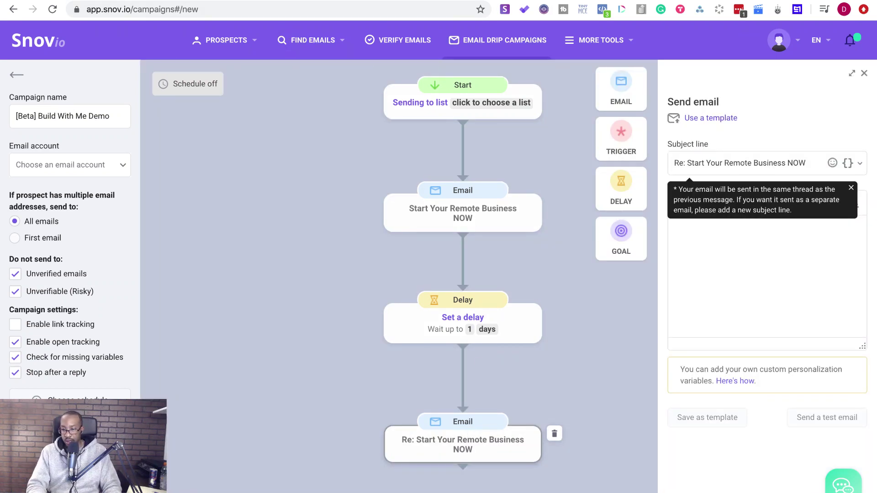
key(ctrl+Tab)
scroll(256, 183, down, 3)
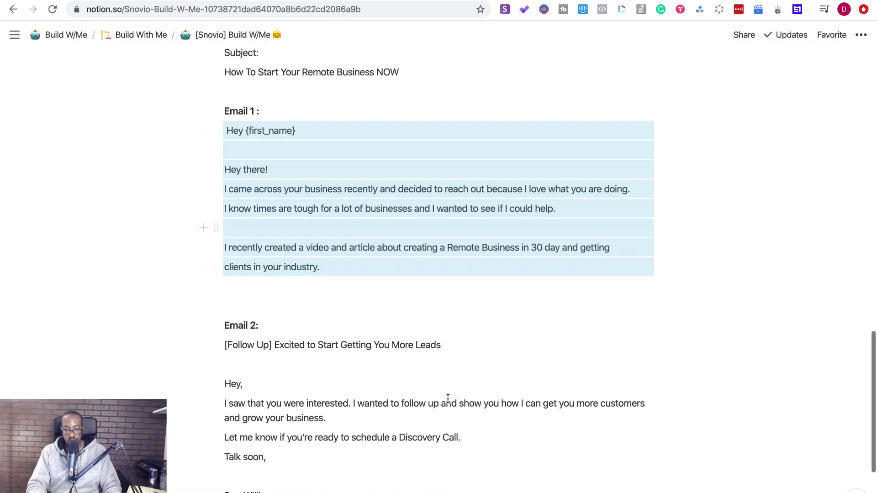
click(456, 361)
drag(452, 347, 223, 346)
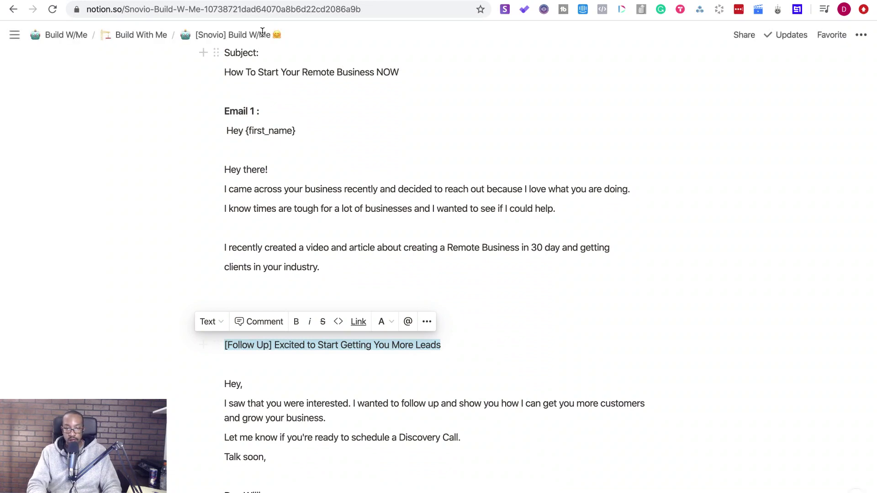
key(ctrl+shift+Tab)
click(727, 166)
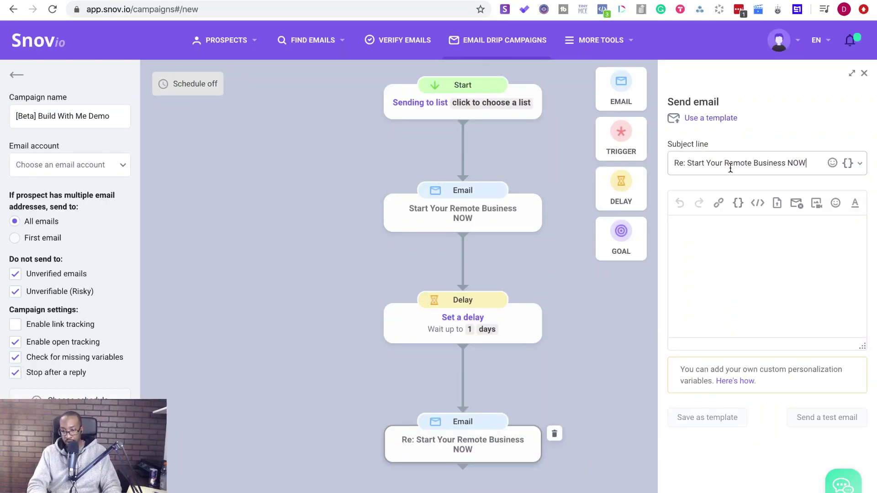
key(ctrl+a)
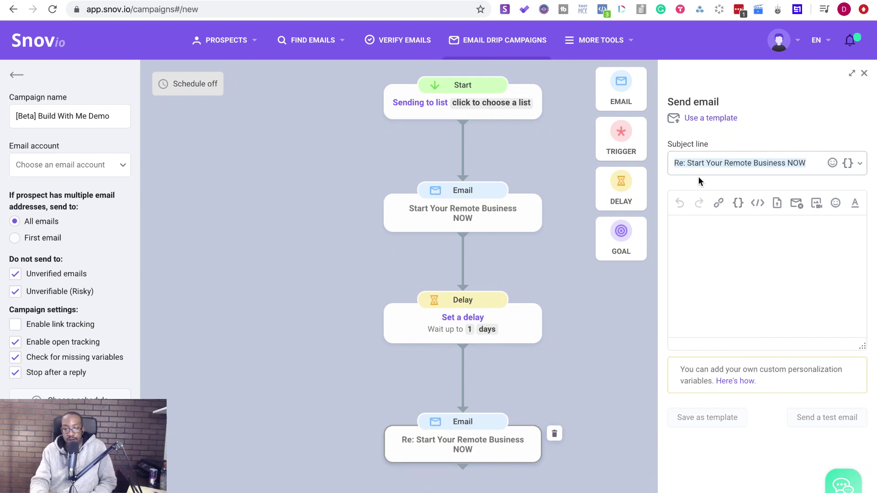
Step: Place the cursor in the second email's empty body and switch to the Email 2 text in the Notion notes
click(689, 253)
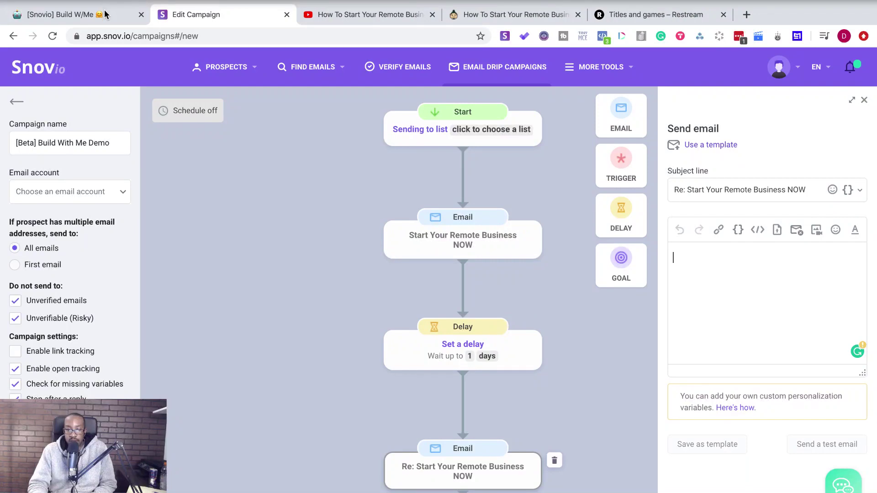
click(105, 15)
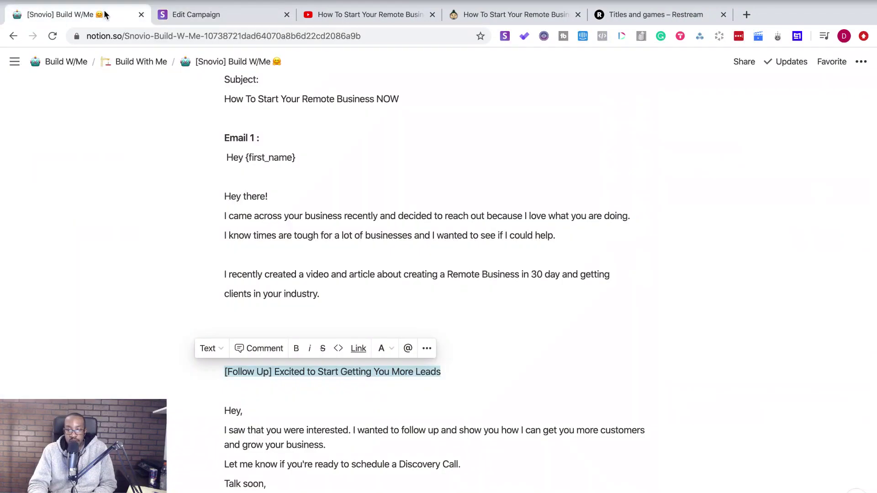
scroll(271, 387, down, 5)
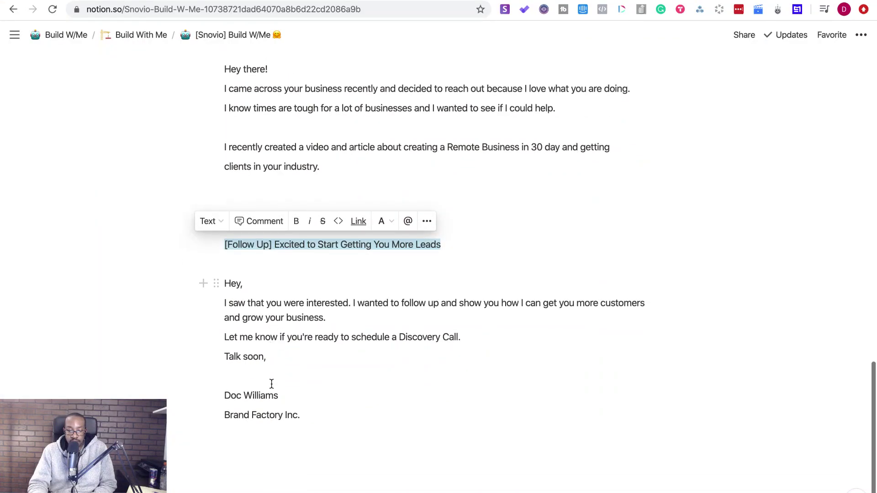
drag(307, 394, 224, 268)
Step: Try Grammarly's "interested in" correction in the first sentence of Email 2 and remove the added word again
click(314, 298)
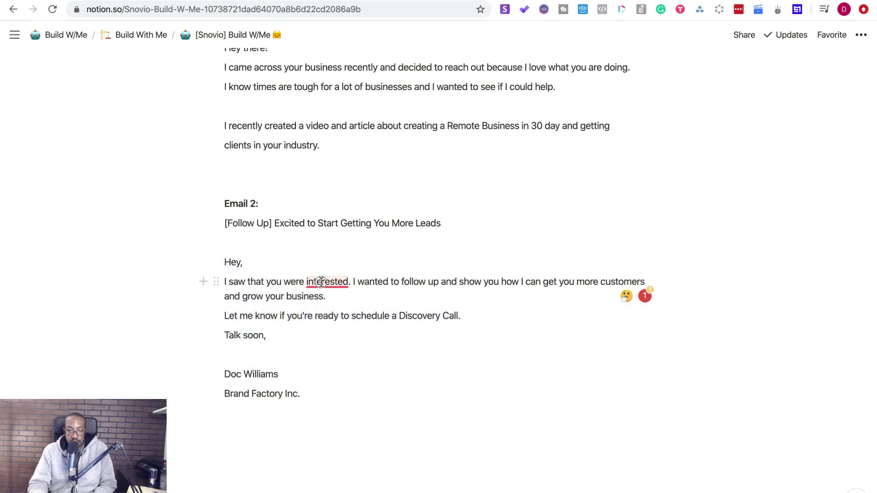
mouse_move(327, 281)
click(338, 317)
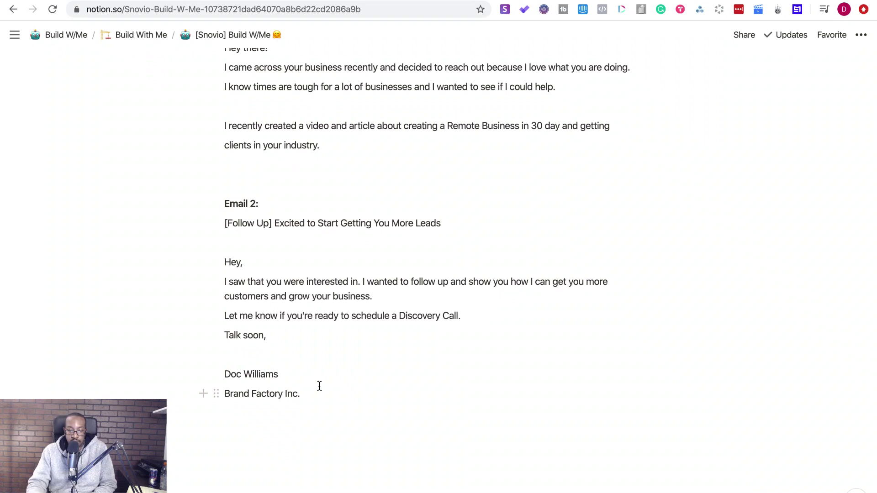
key(BackSpace)
key(BackSpace)
key(BackSpace)
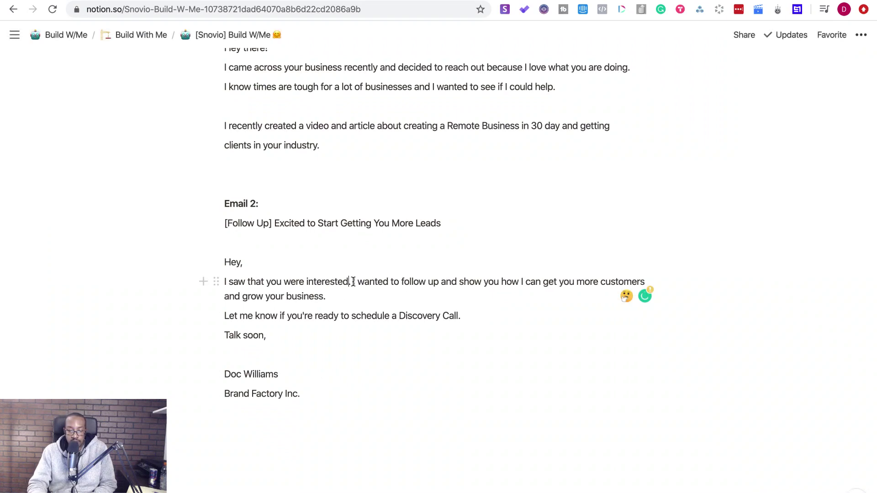
Step: Copy the Email 2 text from its "[Follow Up]" line through the signature and paste it into the Snov.io email body
drag(317, 398, 231, 221)
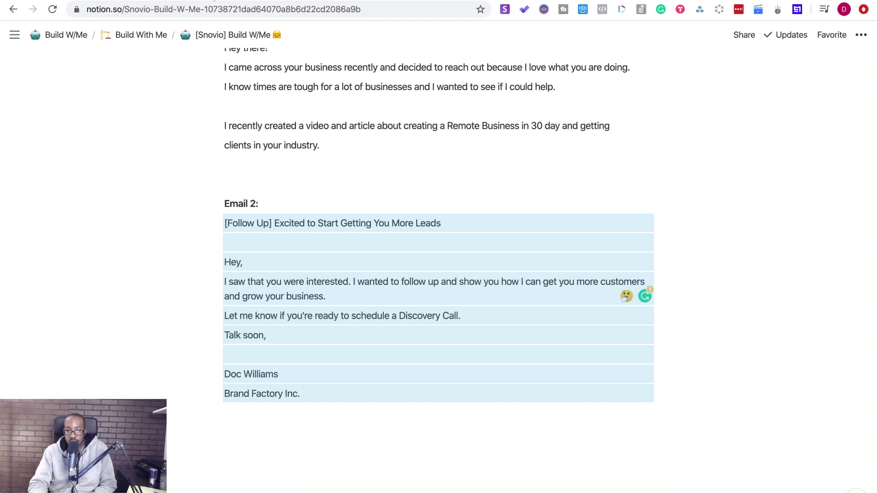
click(212, 1)
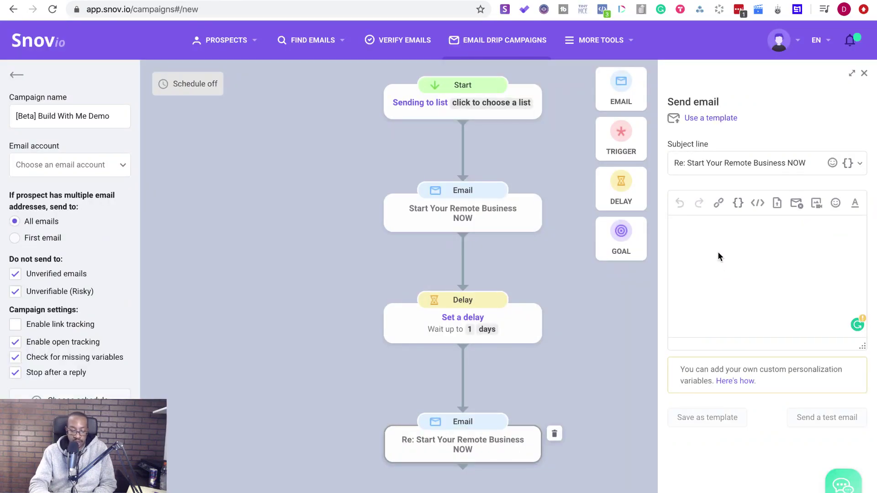
key(ctrl+v)
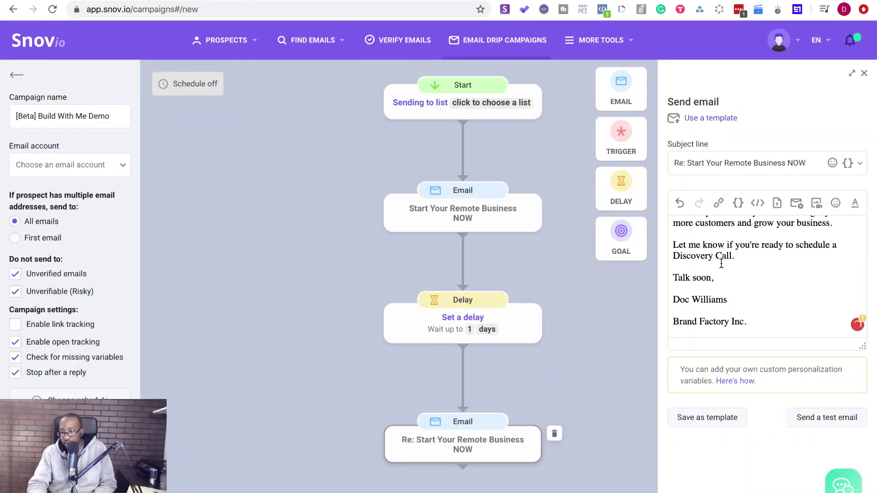
Step: Delete the pasted text from "[Follow Up] Excited to Start Getting You More Leads" through "I saw that you were interested."
scroll(718, 252, up, 3)
mouse_move(765, 283)
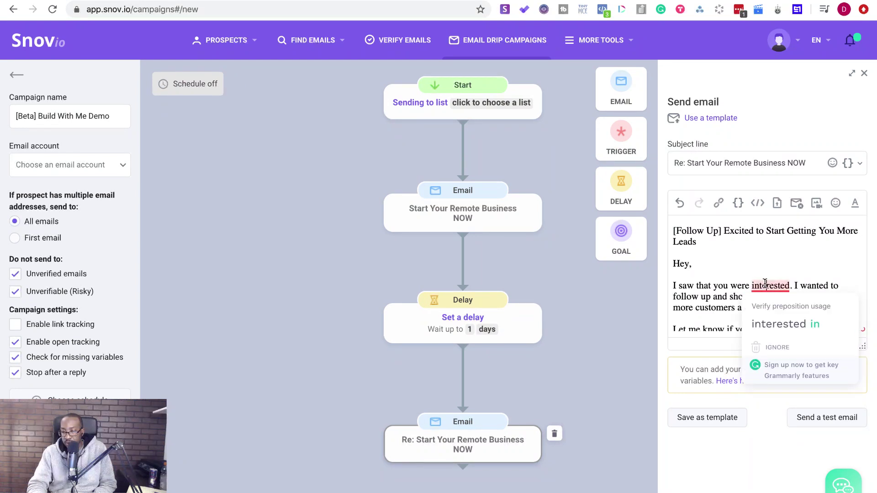
click(722, 284)
drag(795, 284, 667, 228)
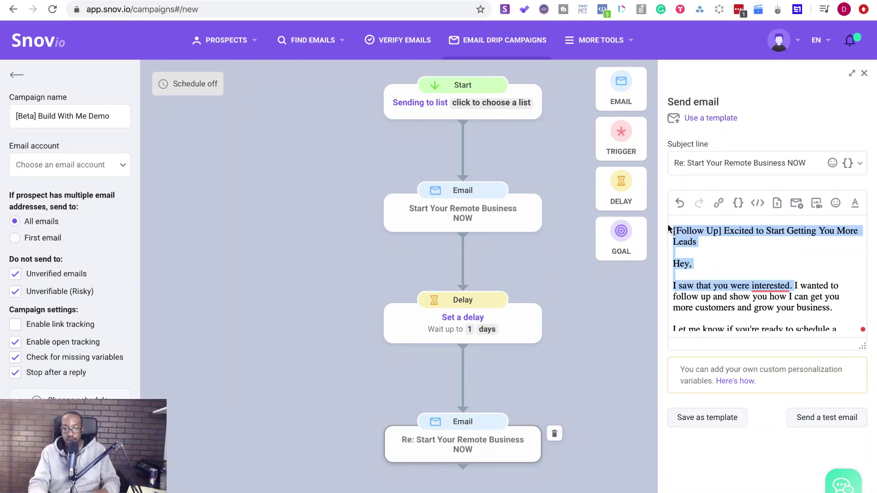
key(BackSpace)
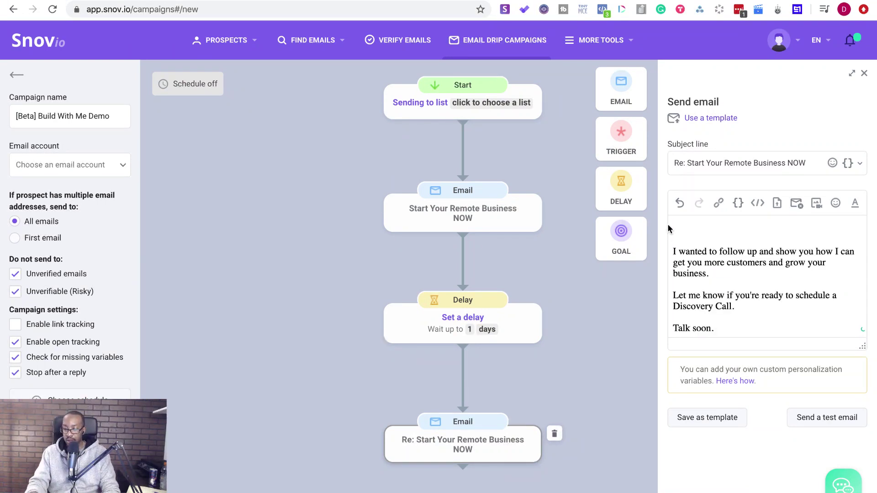
Step: Start the email body with the greeting "Hey" followed by the First Name variable
key(Return)
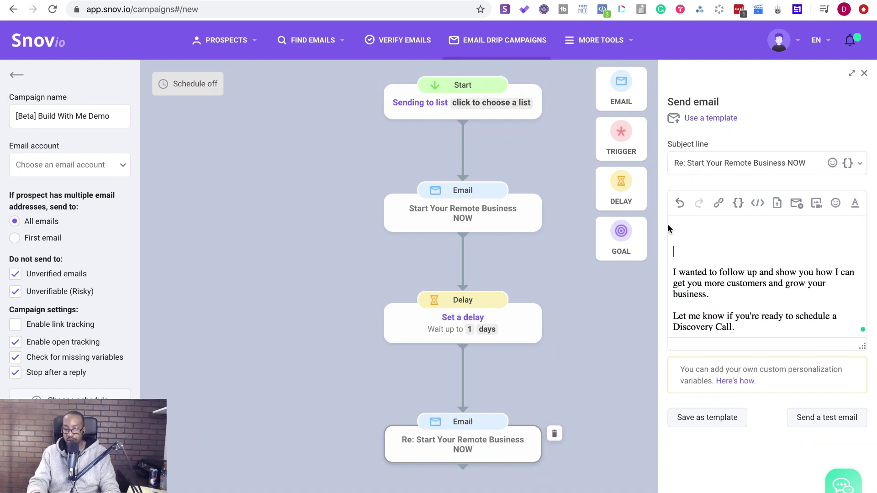
key(BackSpace)
text(Hey)
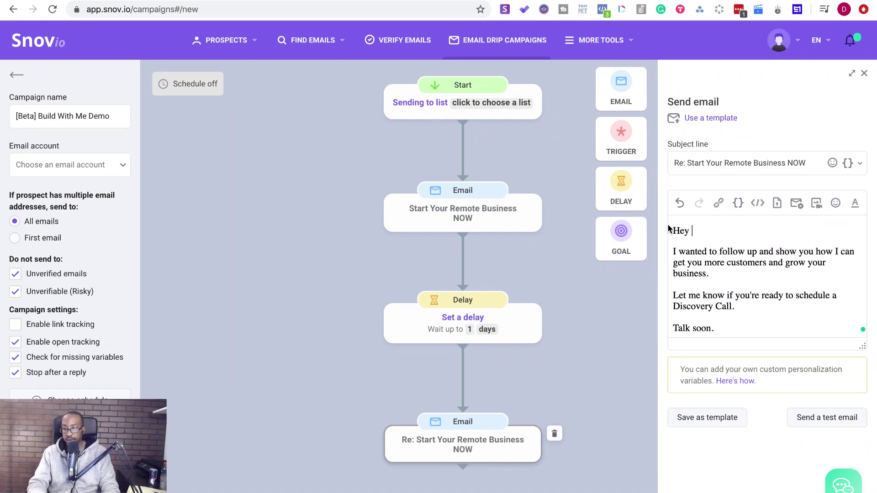
click(738, 203)
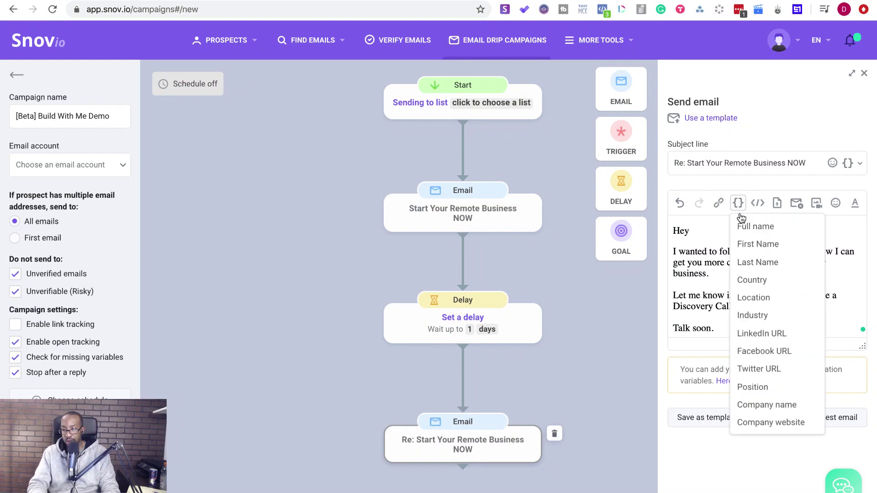
click(742, 242)
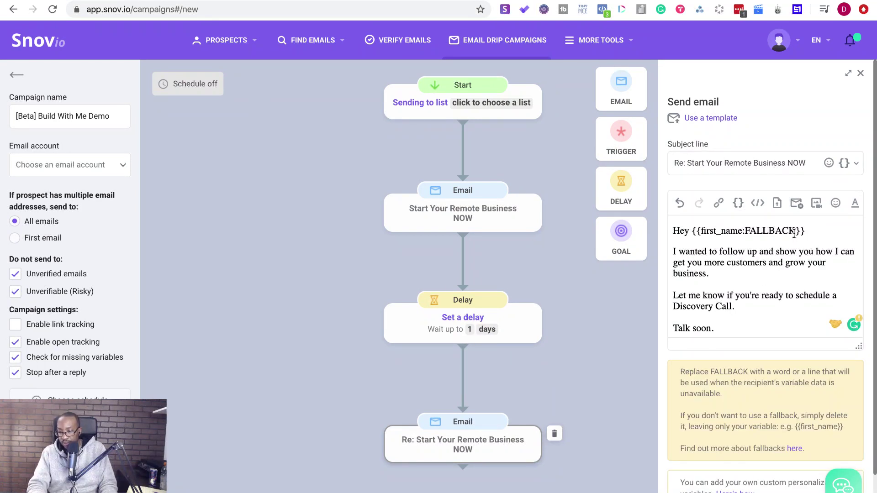
Step: Strip the ":FALLBACK" part from the second email's greeting variable and end the greeting with a comma
drag(794, 232, 744, 232)
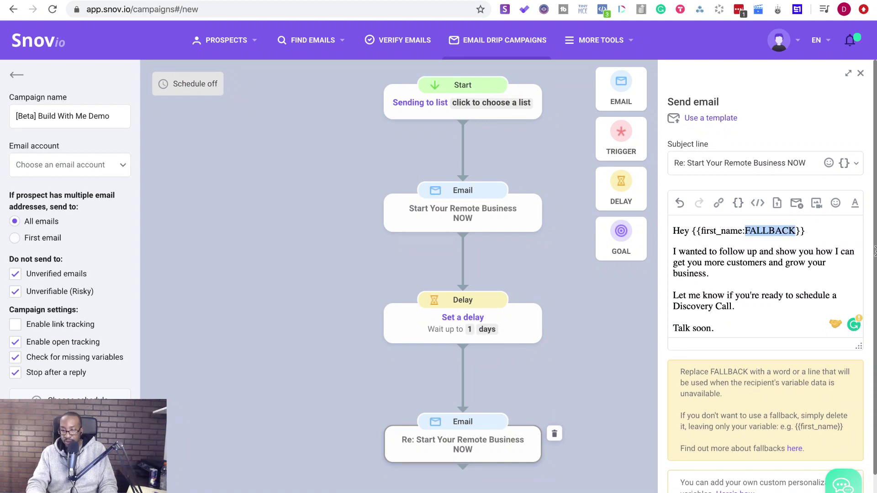
key(BackSpace)
key(BackSpace)
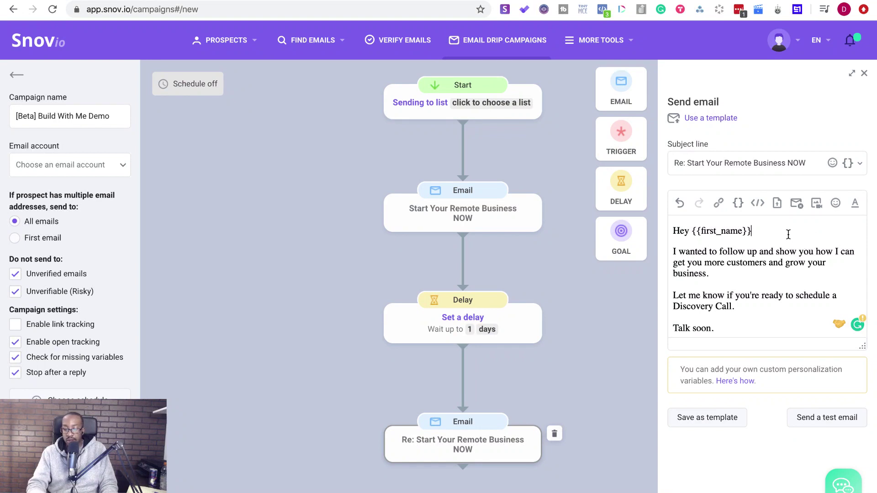
text(,)
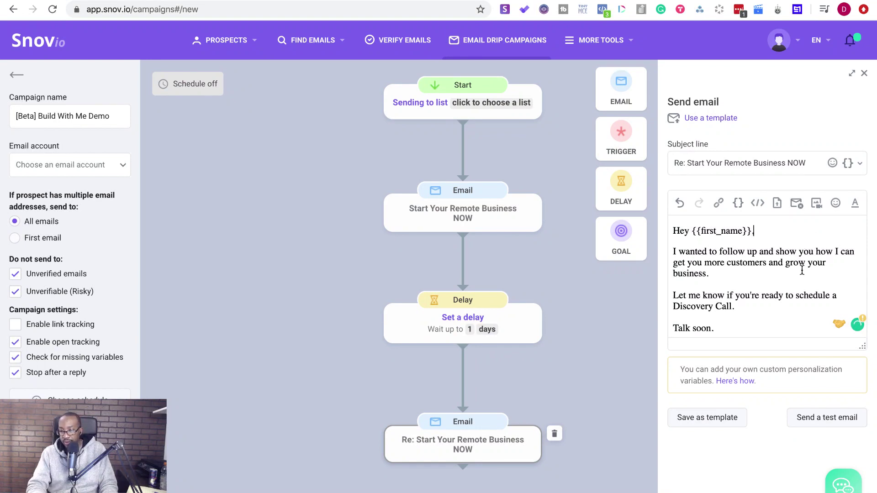
Step: Reword the follow-up email's Discovery Call sentence to "Let me know if you want to chat soon."
scroll(730, 283, down, 3)
scroll(731, 283, up, 3)
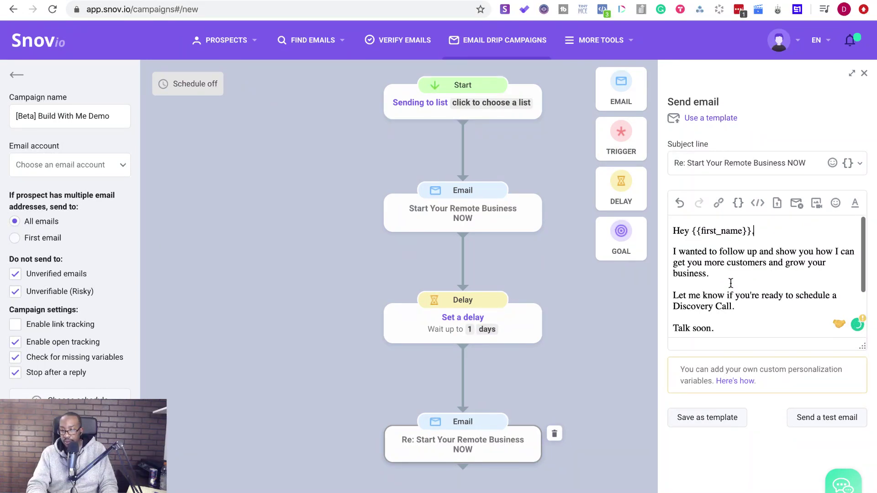
scroll(731, 283, down, 1)
scroll(731, 284, up, 1)
drag(734, 307, 734, 289)
text(yo)
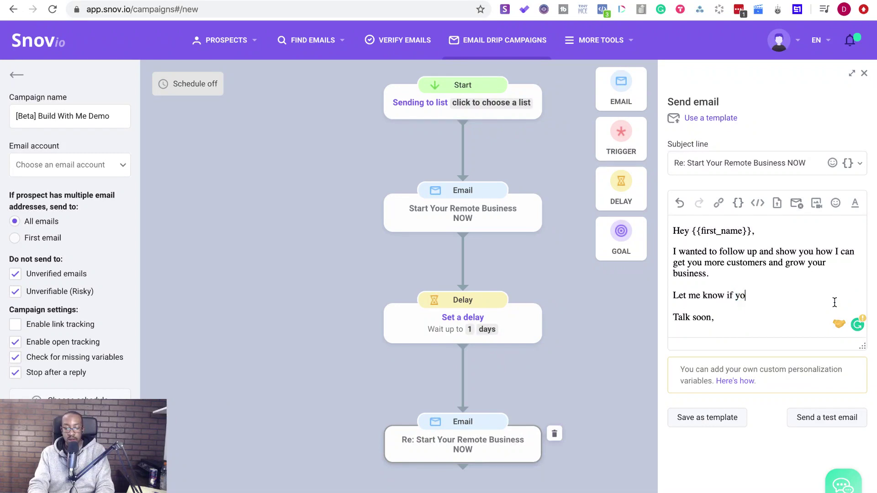
text(u wanted to)
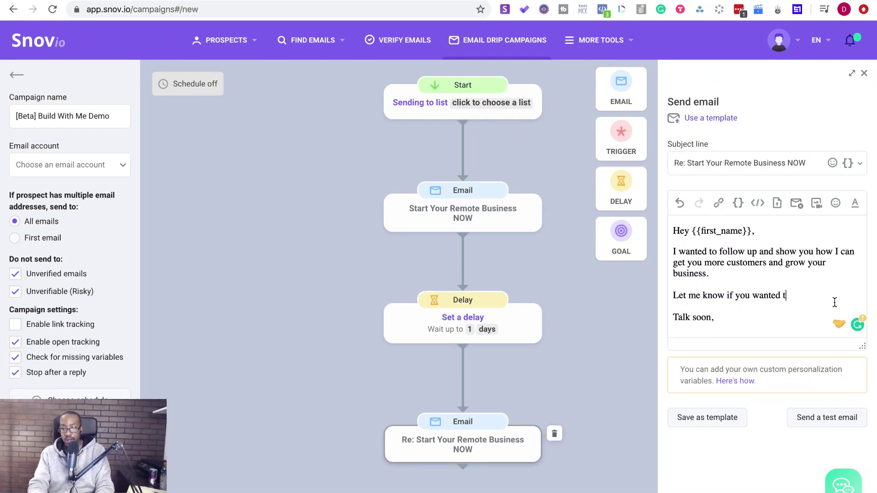
key(BackSpace)
key(BackSpace)
key(BackSpace)
key(BackSpace)
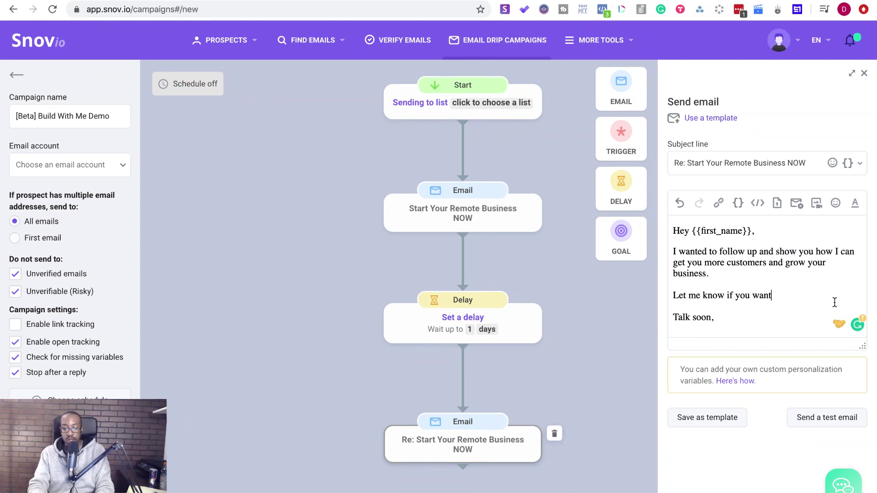
text(to chat soo)
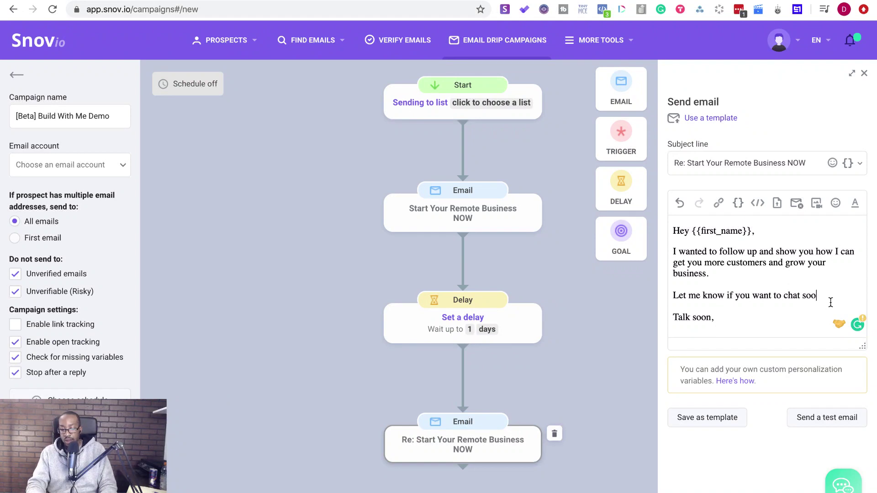
text(n.)
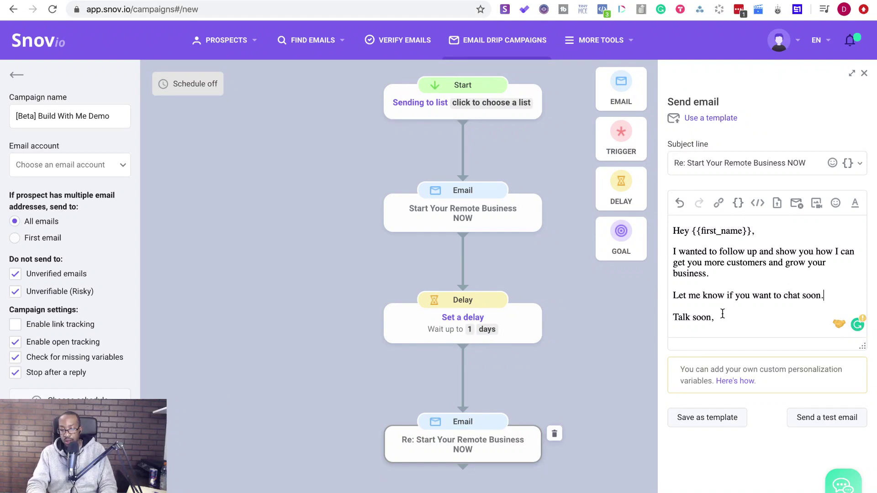
Step: Replace the closing "Talk soon," with "Take care and hope to hear from you soon!"
drag(724, 316, 667, 317)
text(Ta)
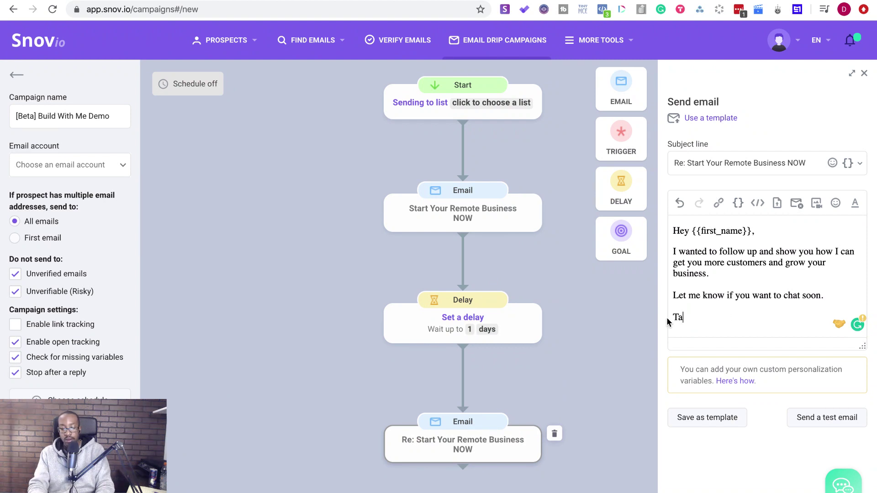
text(ke carea)
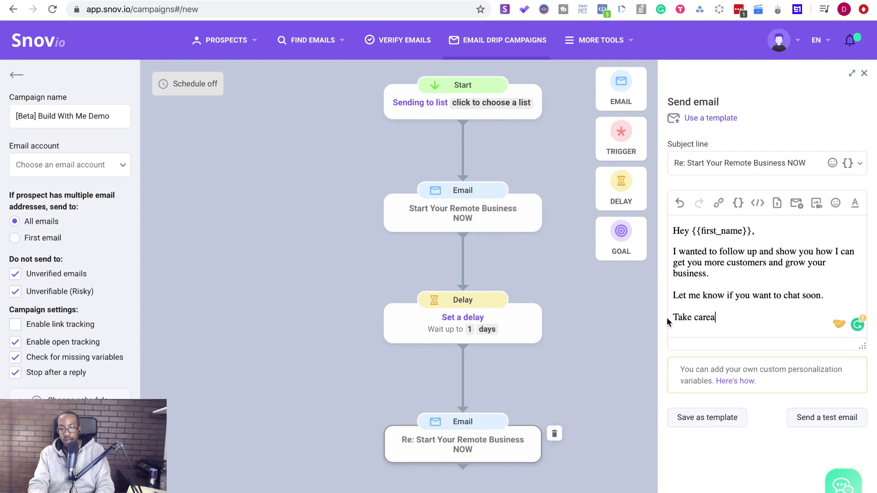
text( dn)
key(BackSpace)
key(BackSpace)
key(BackSpace)
key(BackSpace)
key(BackSpace)
text(a)
key(BackSpace)
key(BackSpace)
text(e and hope to hear from you soo)
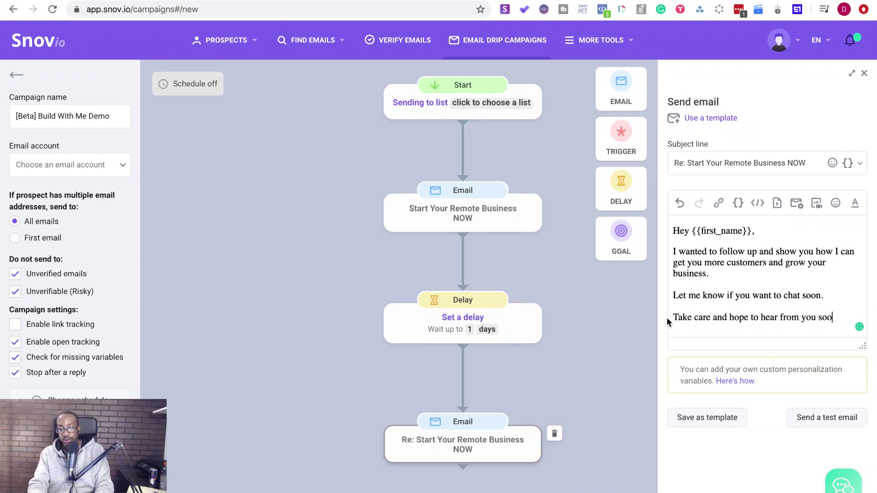
text(n!)
Step: Delete "Brand Factory Inc." from the signature and put the sender's name on a lower line, preceded by a dash
text(Doc Williams  Brand Factory Inc.)
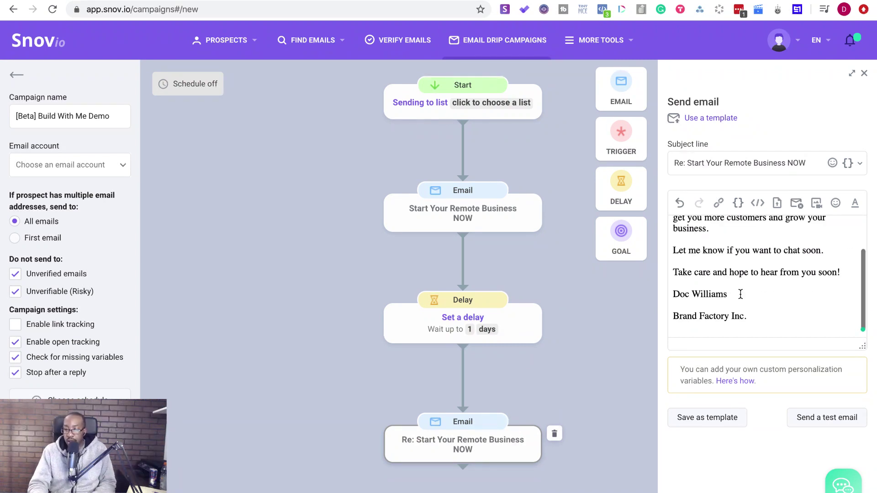
drag(753, 316, 669, 316)
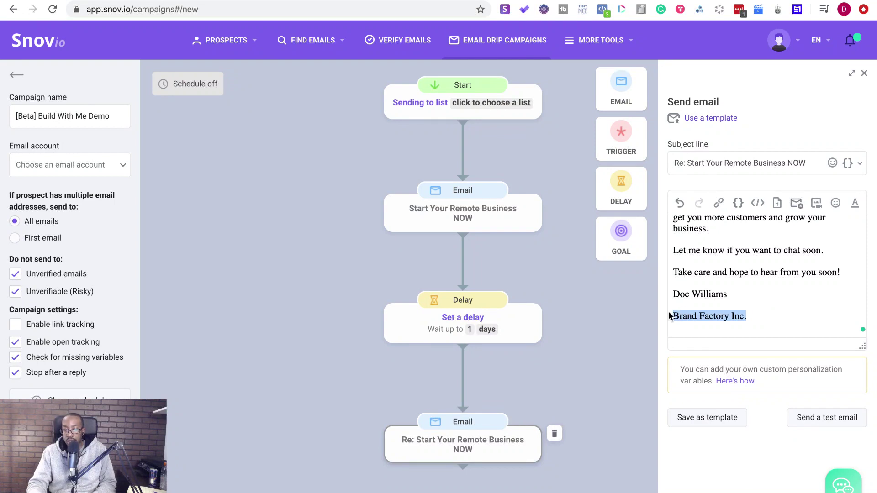
key(BackSpace)
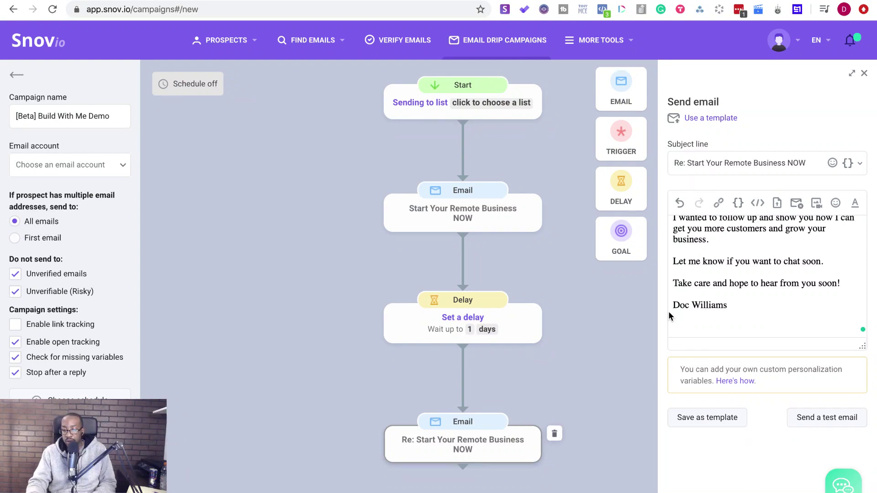
text(-)
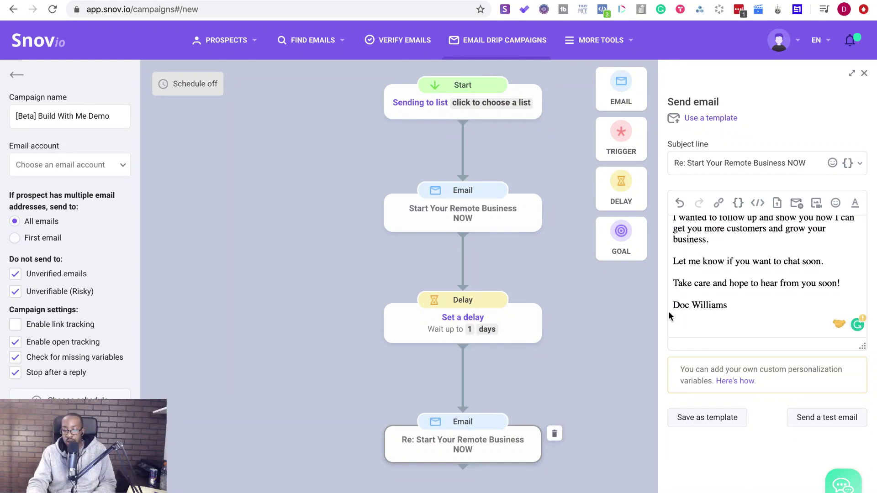
scroll(669, 311, down, 1)
key(BackSpace)
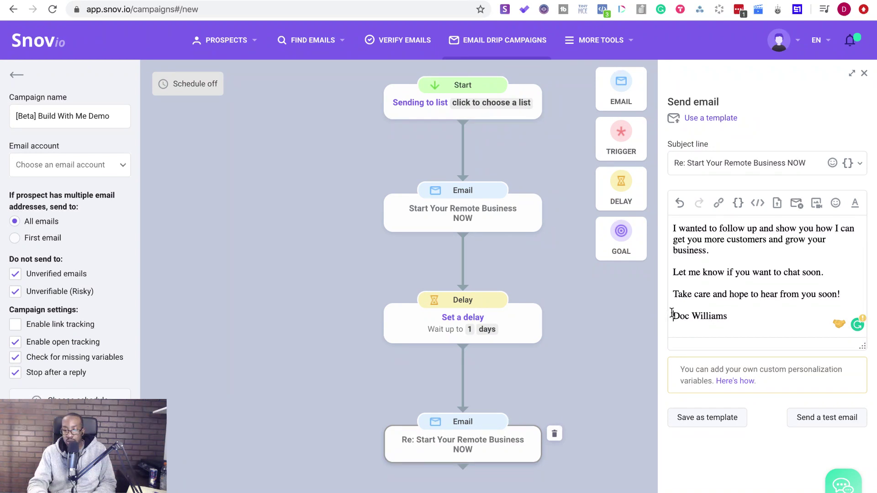
click(671, 313)
key(Return)
text(-)
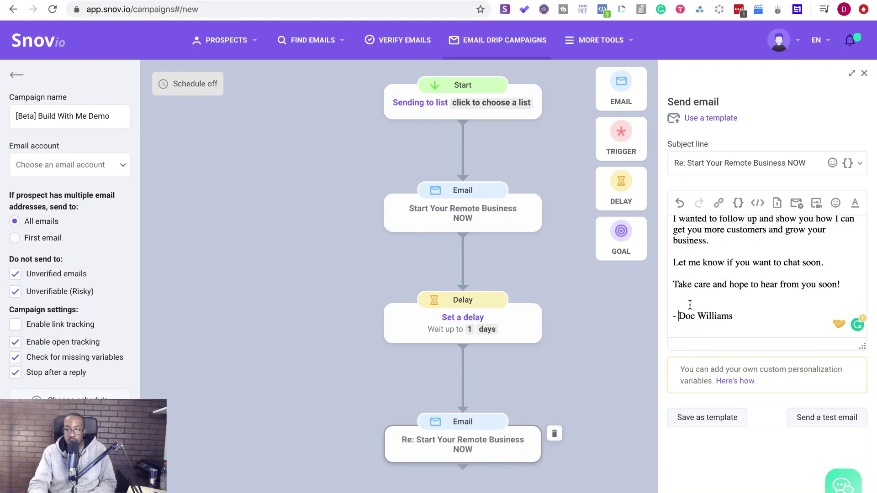
scroll(744, 310, up, 2)
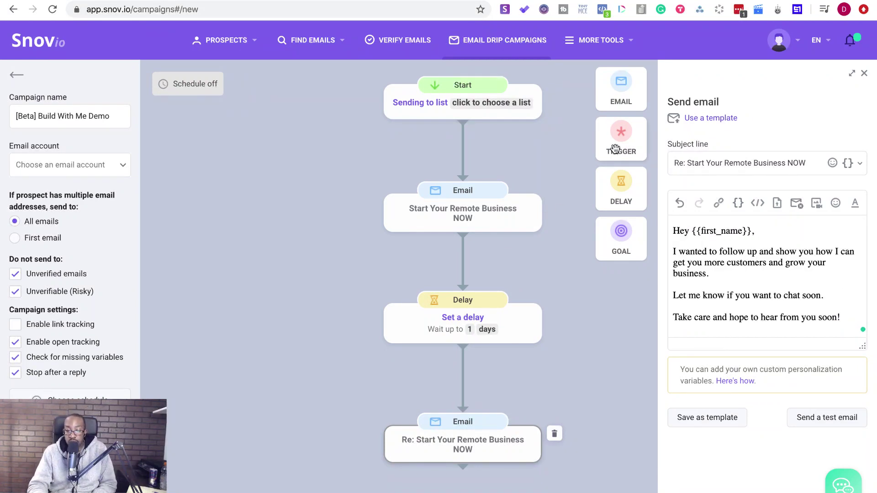
Step: Add a Trigger block to the canvas beside the flow and move the follow-up email lower to make room between it and the Delay block
drag(615, 148, 308, 389)
scroll(547, 366, down, 2)
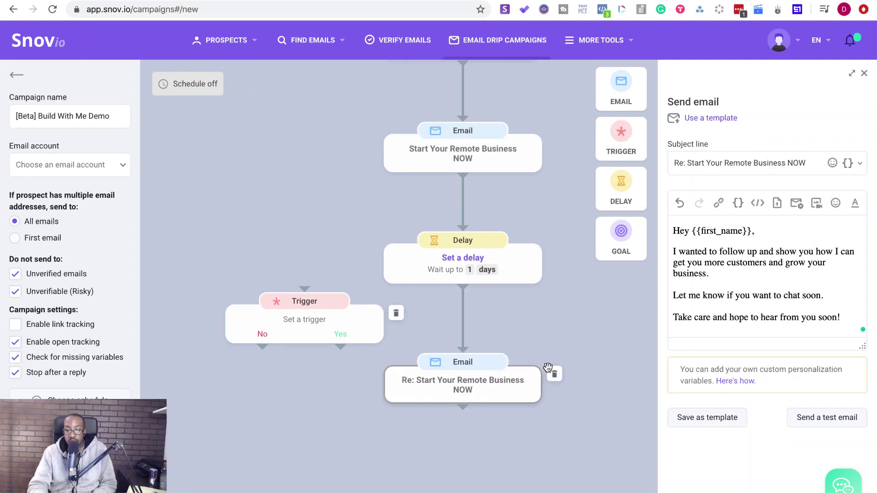
scroll(547, 367, down, 1)
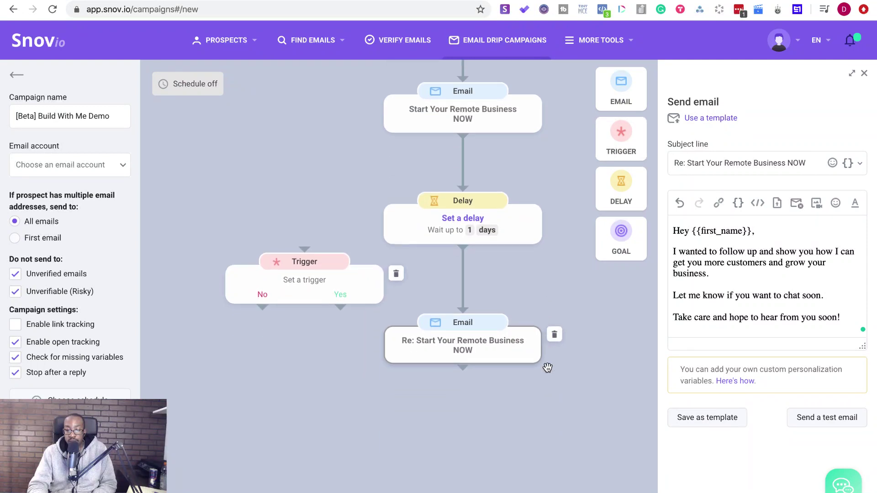
click(484, 455)
drag(514, 352, 512, 461)
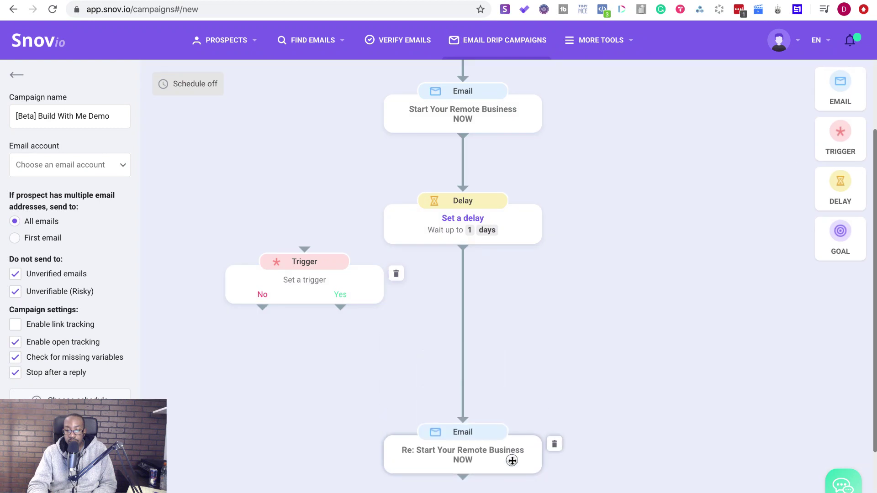
drag(343, 286, 380, 349)
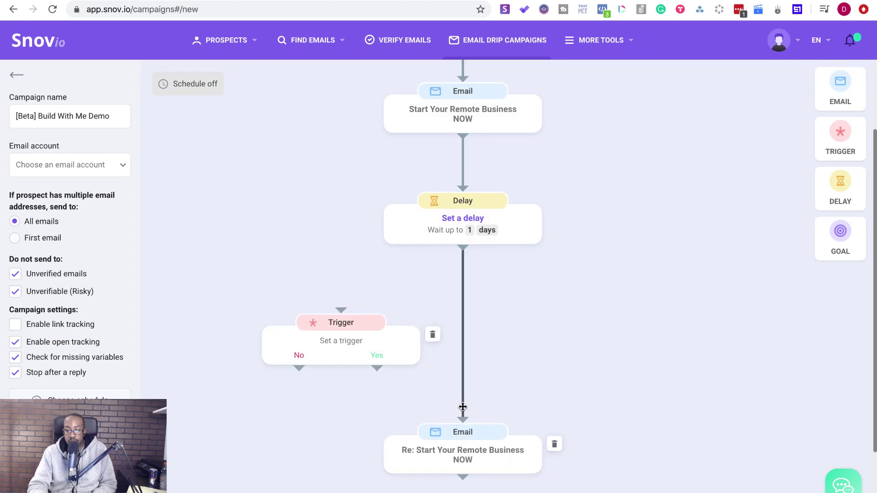
Step: Delete the link between the Delay block and the follow-up email, and try to connect the Delay to the Trigger
click(462, 368)
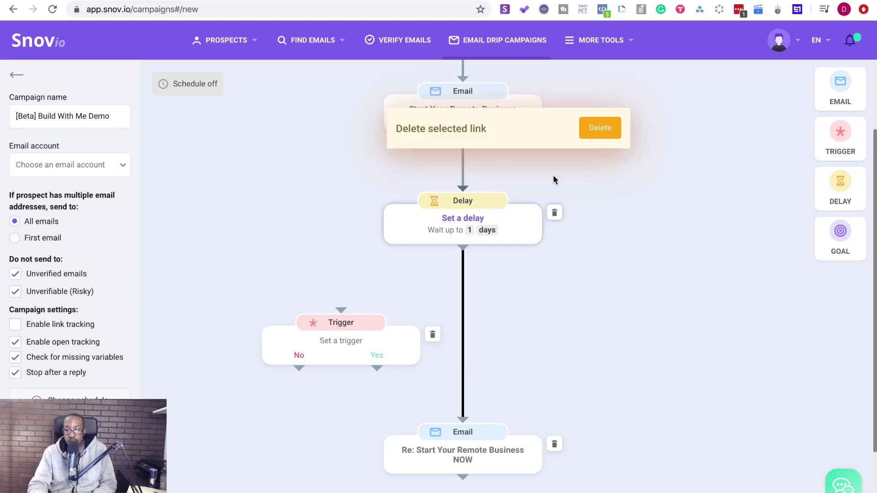
click(594, 129)
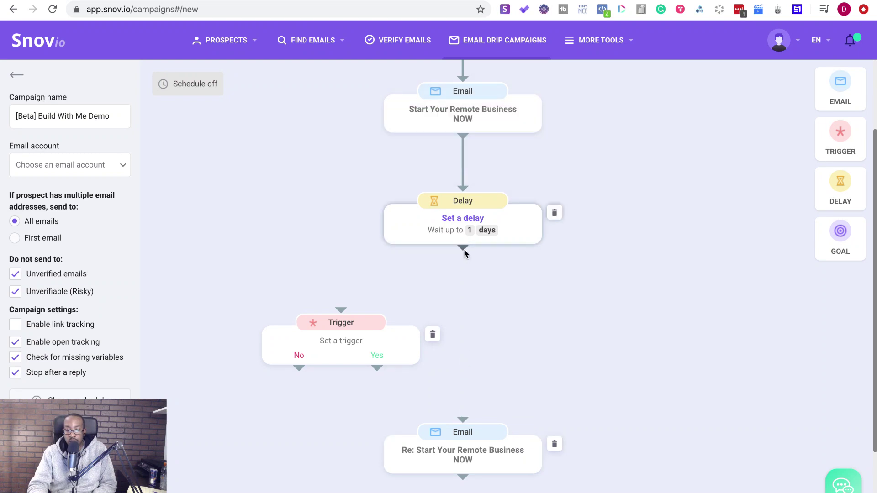
drag(463, 250, 342, 309)
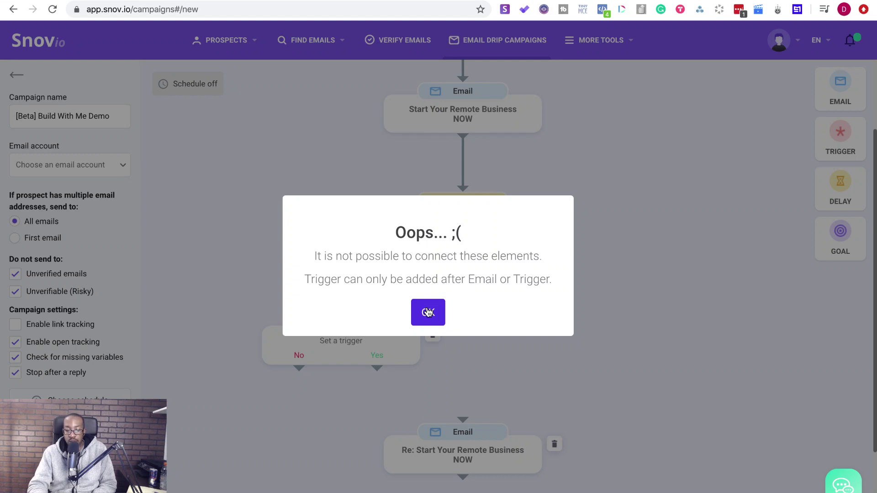
click(428, 313)
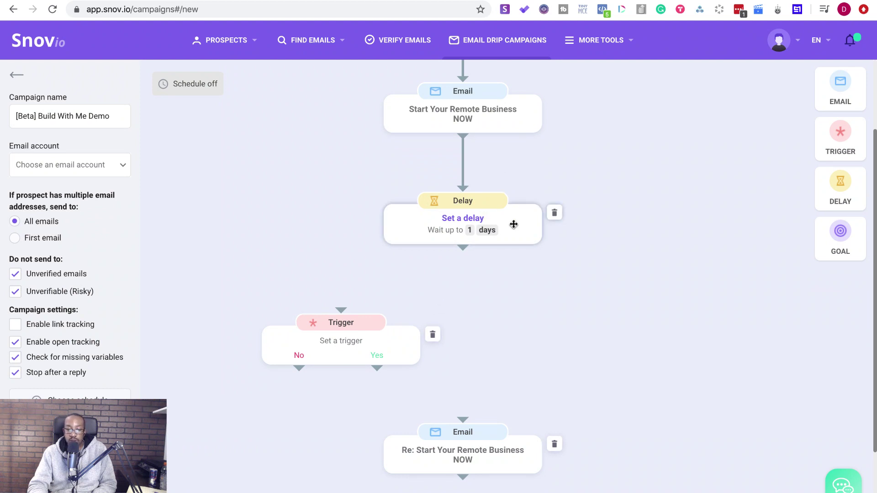
Step: Detach the Delay block from the first email and link the Trigger block directly below that email instead
drag(513, 225, 587, 346)
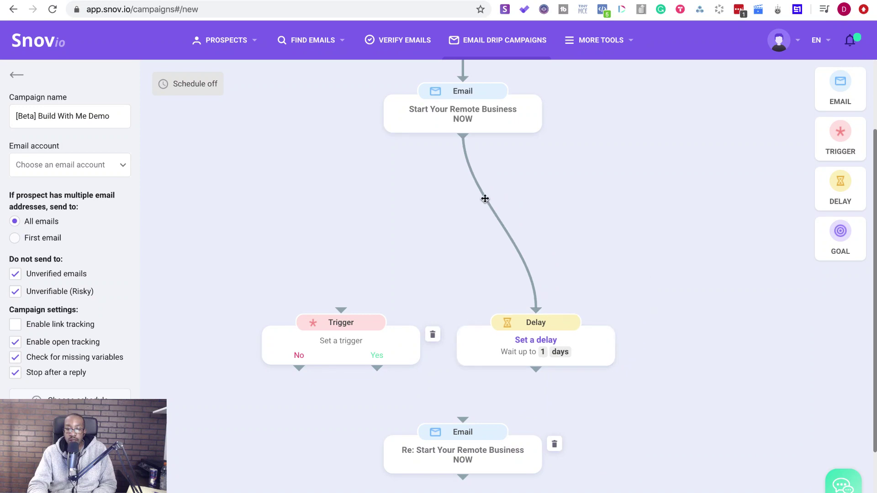
click(485, 199)
click(599, 128)
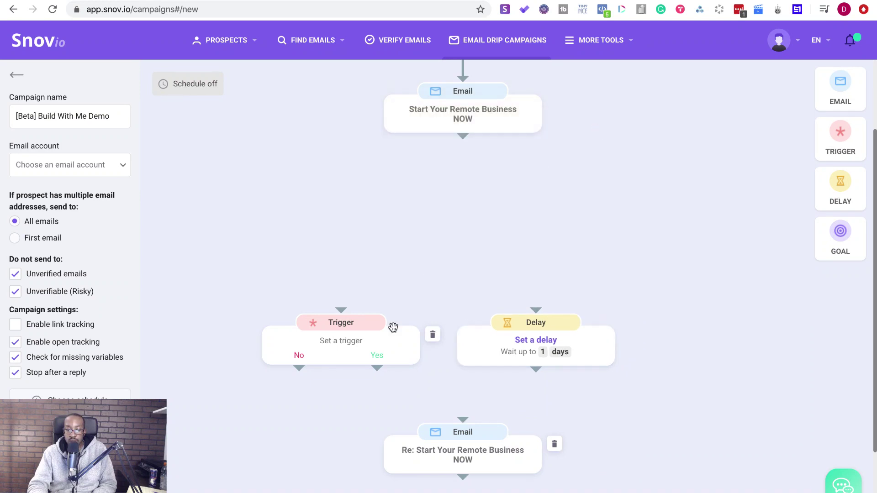
drag(389, 347, 508, 248)
drag(462, 136, 464, 212)
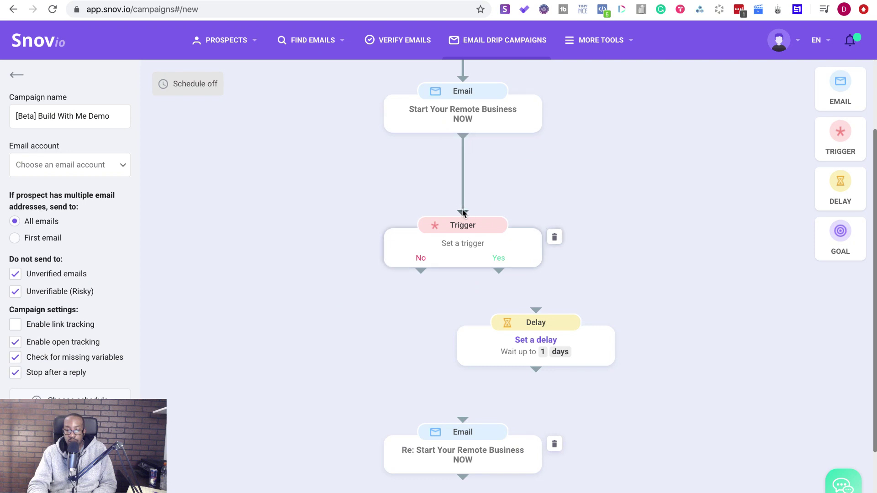
Step: Set the trigger condition to "Contact opened email" with a waiting time of up to 1 day
click(466, 247)
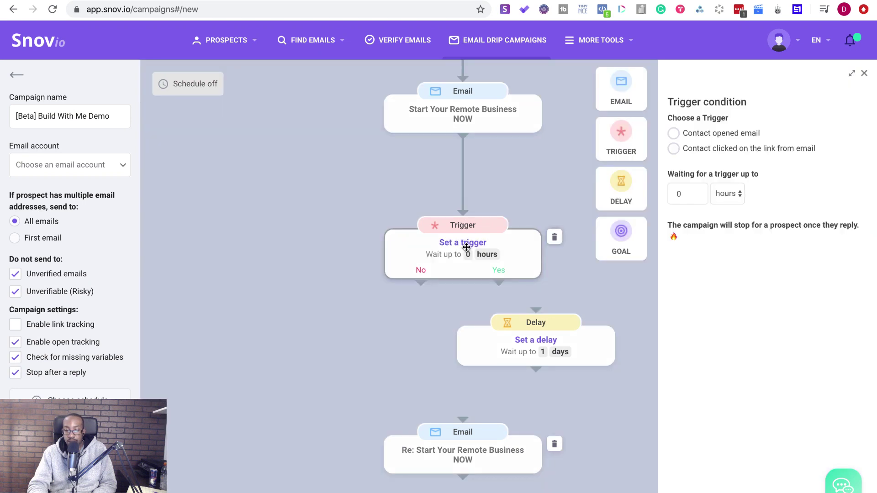
click(675, 134)
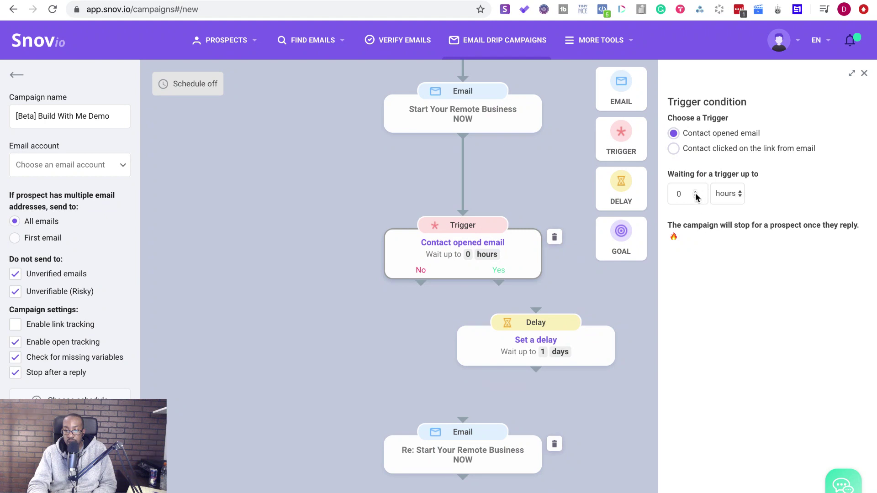
click(722, 193)
click(720, 182)
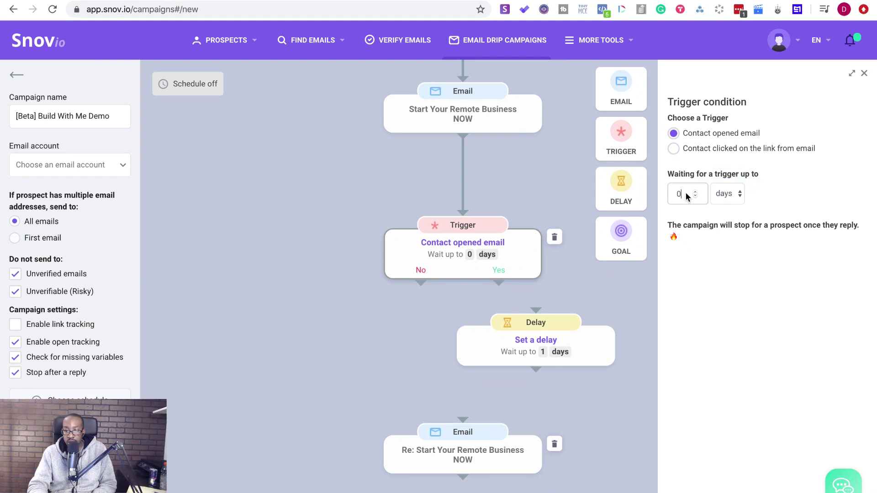
drag(686, 193, 657, 193)
text(1)
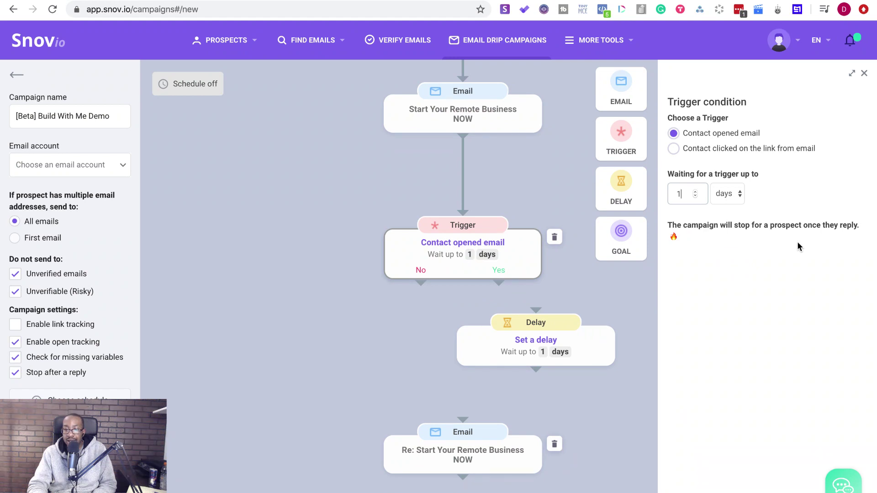
click(662, 269)
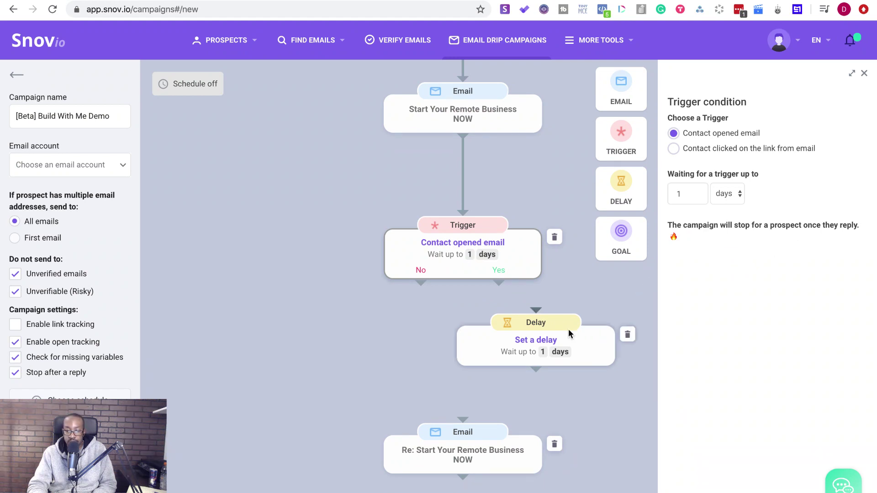
Step: Move the Delay block between the Trigger and the follow-up email, and link the Trigger's Yes branch to it
drag(579, 339, 494, 360)
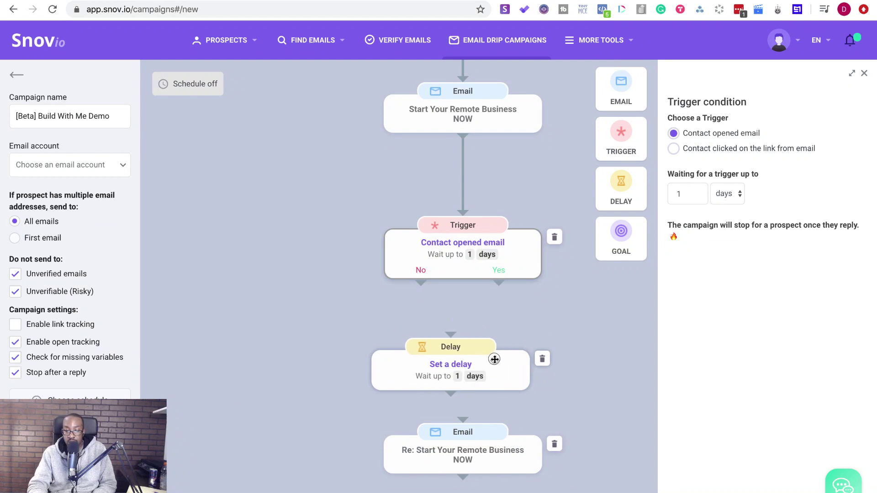
drag(495, 356, 499, 353)
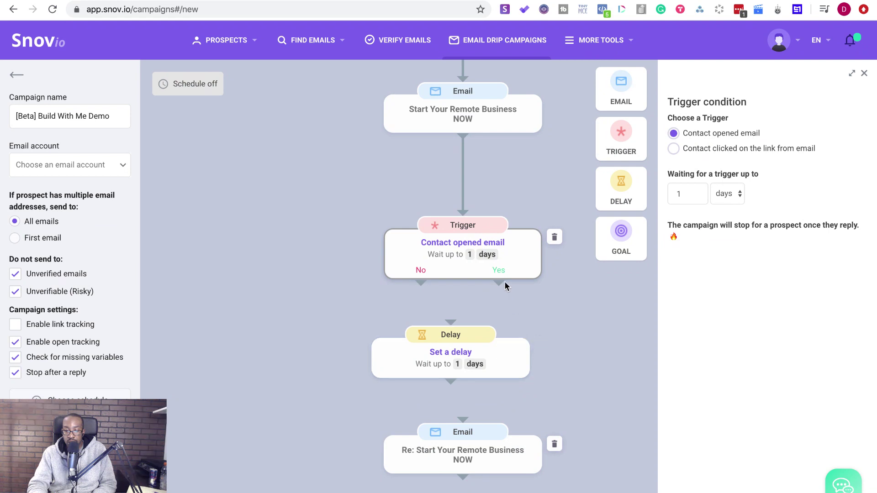
drag(497, 286, 451, 325)
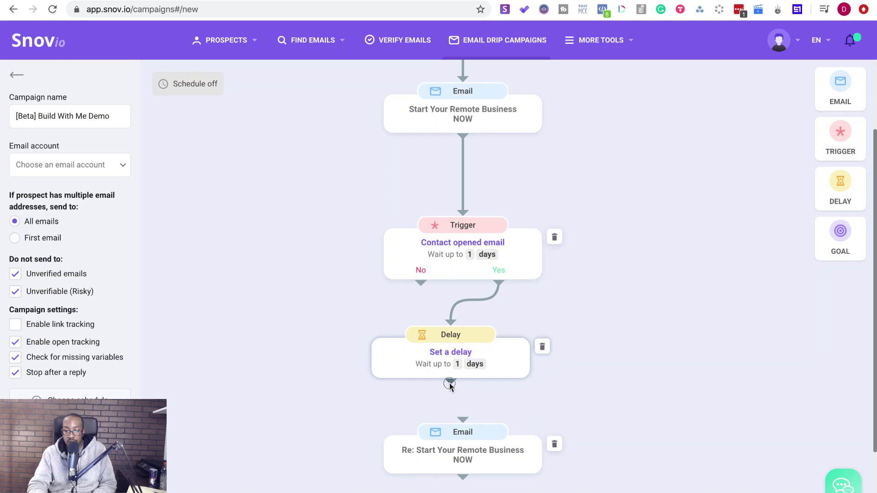
Step: Link the Delay block to the follow-up email and space both blocks out vertically below the Trigger
drag(449, 385, 462, 425)
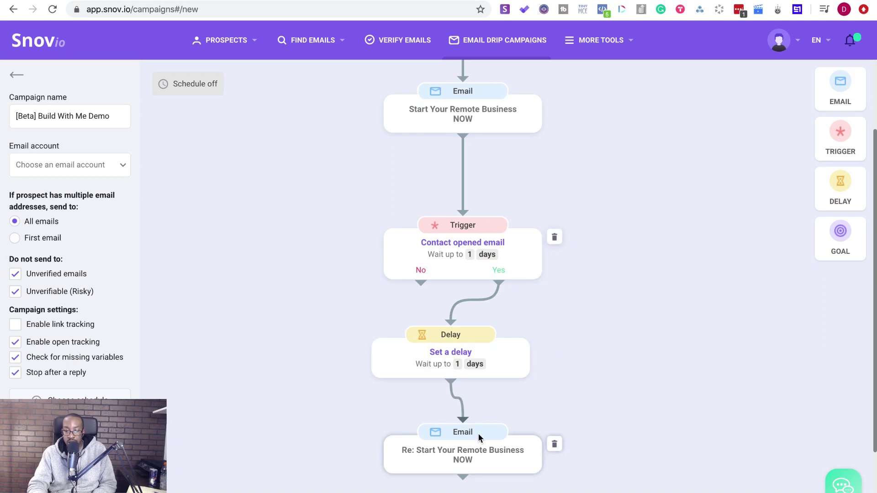
drag(495, 455, 482, 492)
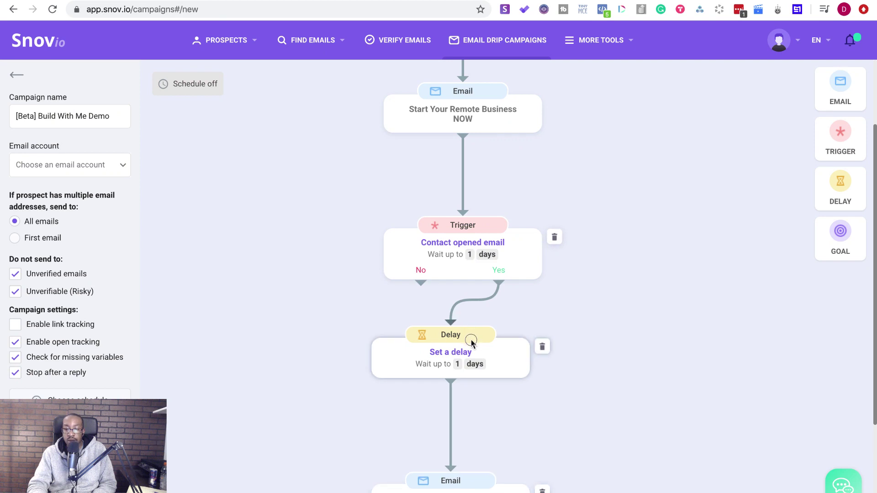
drag(492, 357, 497, 374)
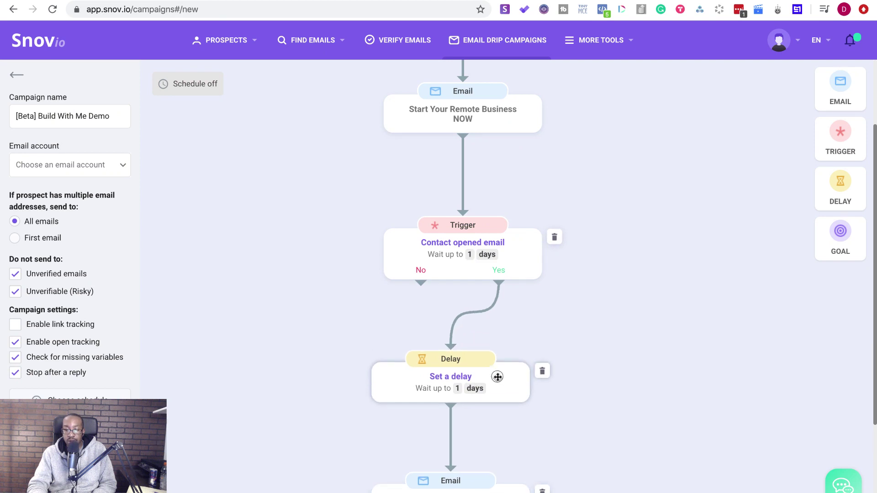
Step: Check the campaign flow from the Start block to the follow-up email, and save the campaign to the Campaigns List
scroll(587, 304, up, 3)
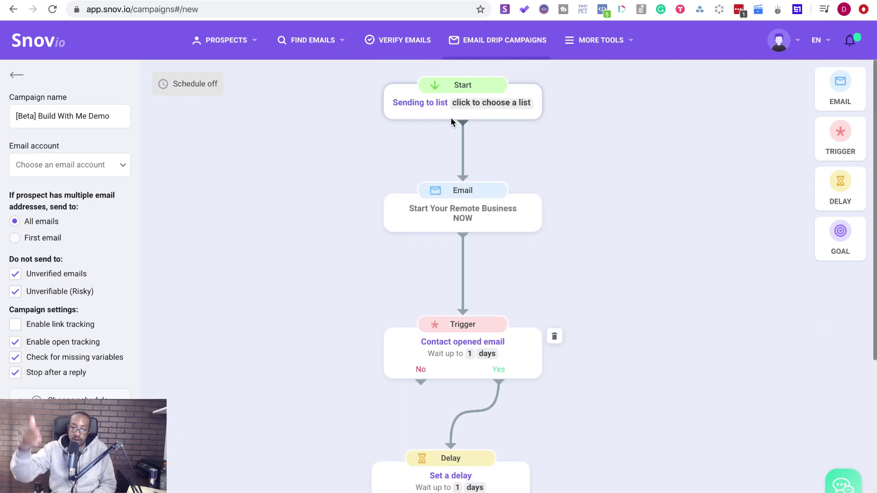
mouse_move(448, 203)
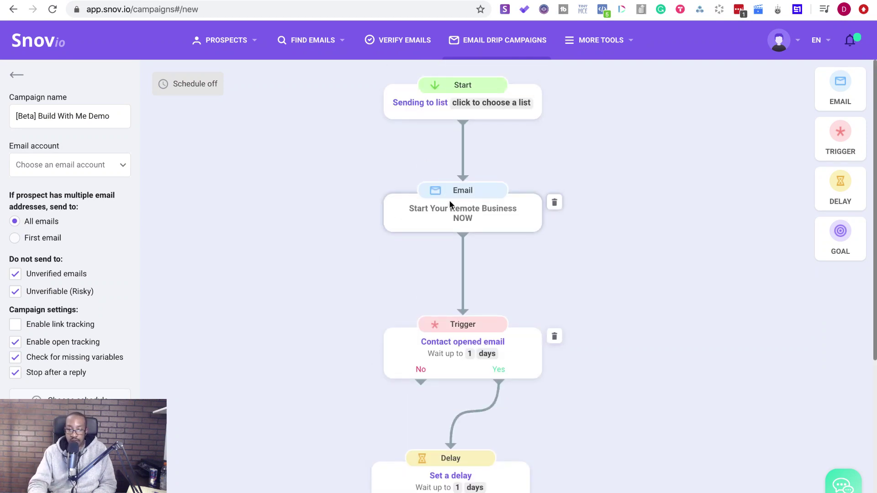
scroll(505, 225, down, 3)
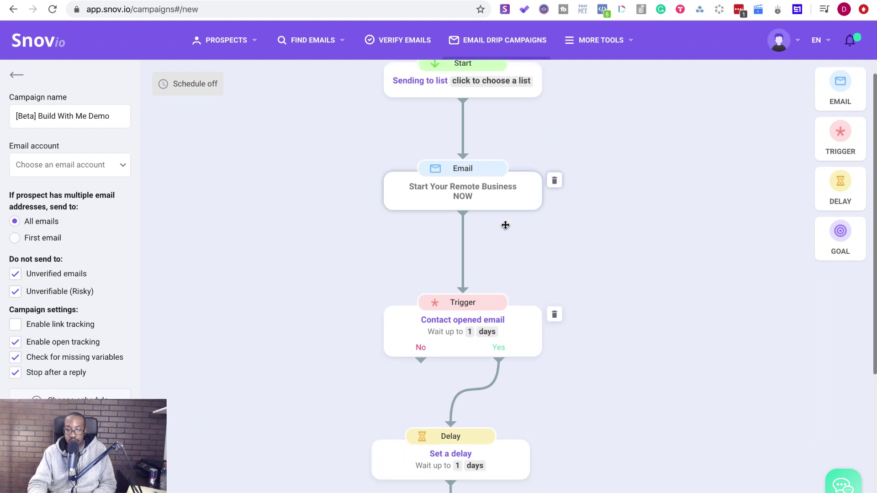
scroll(459, 251, down, 4)
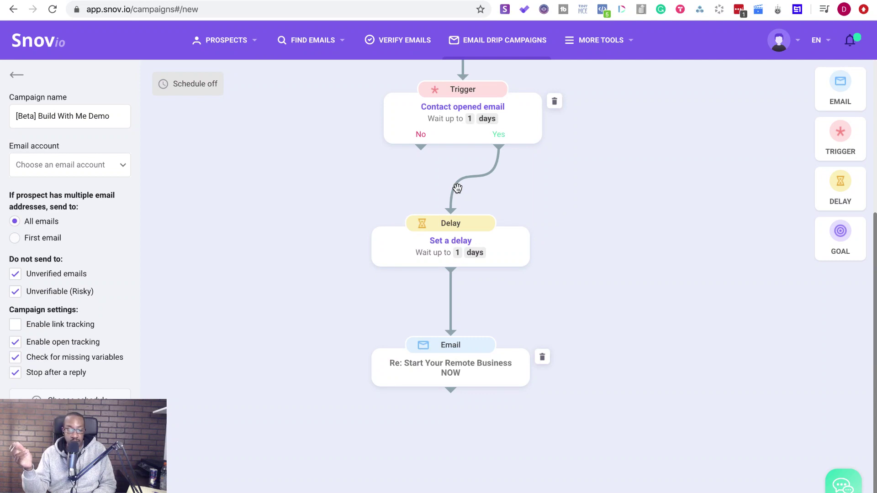
scroll(576, 211, up, 5)
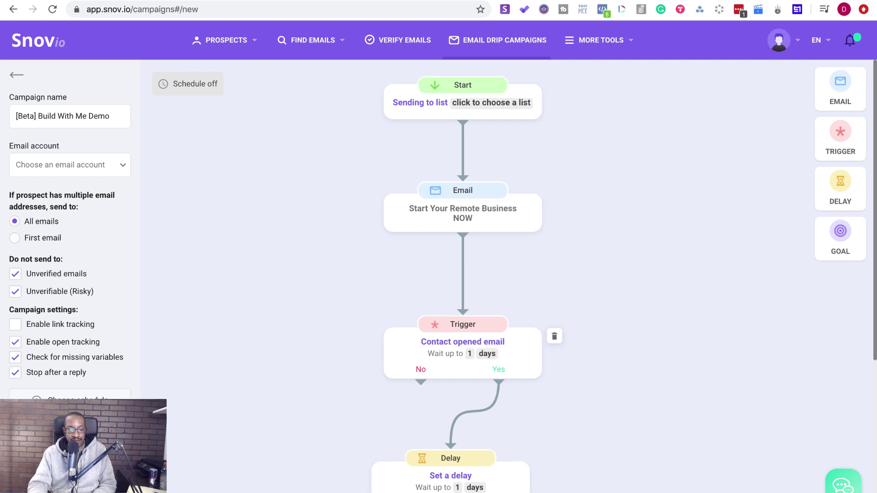
click(202, 269)
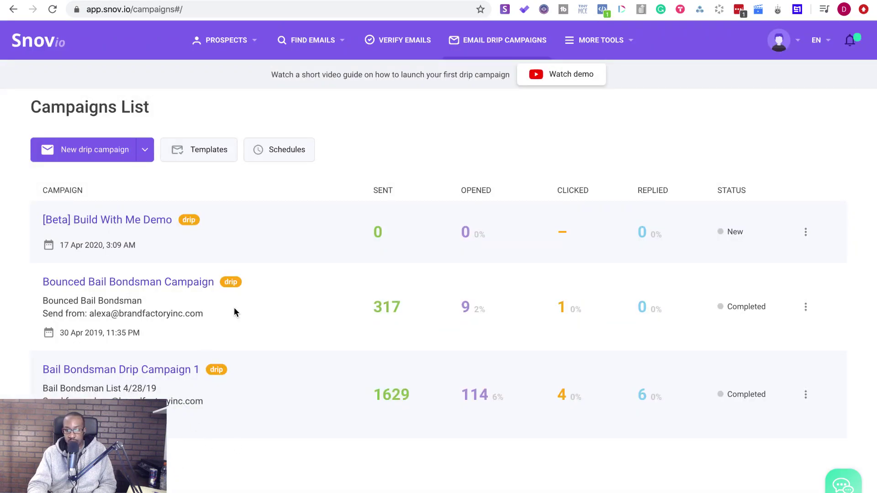
Step: Reopen the "[Beta] Build With Me Demo" campaign for editing from the Campaigns List
click(806, 233)
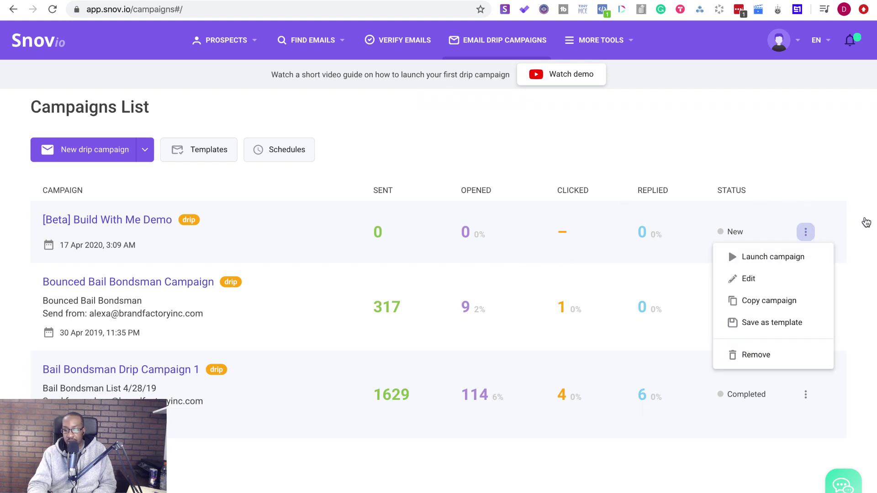
click(868, 224)
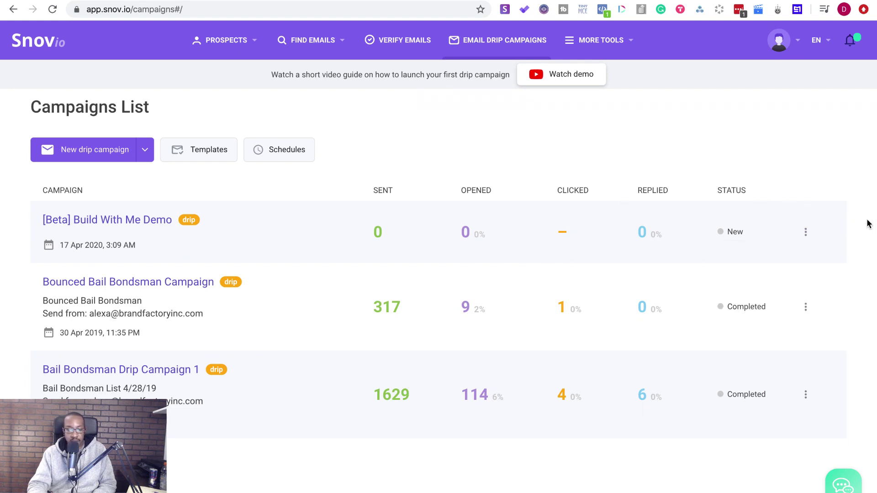
click(140, 221)
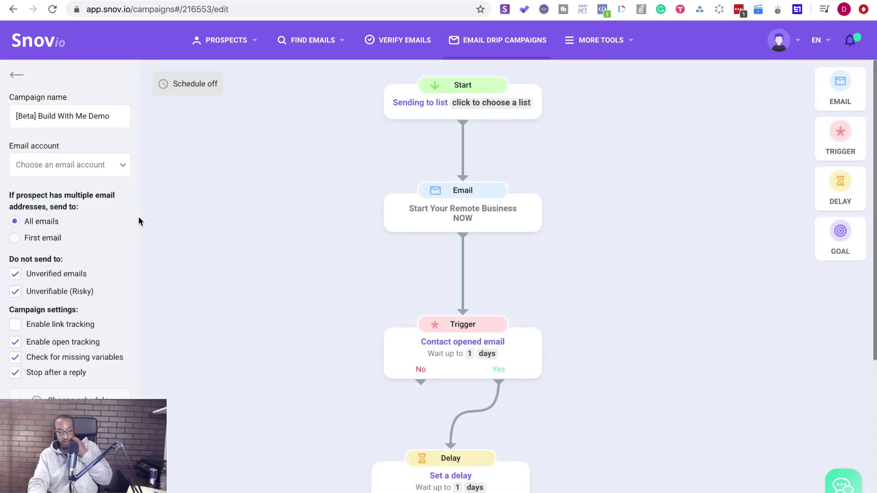
Step: Review the whole campaign flow from the Start block down to the follow-up email
scroll(409, 225, down, 5)
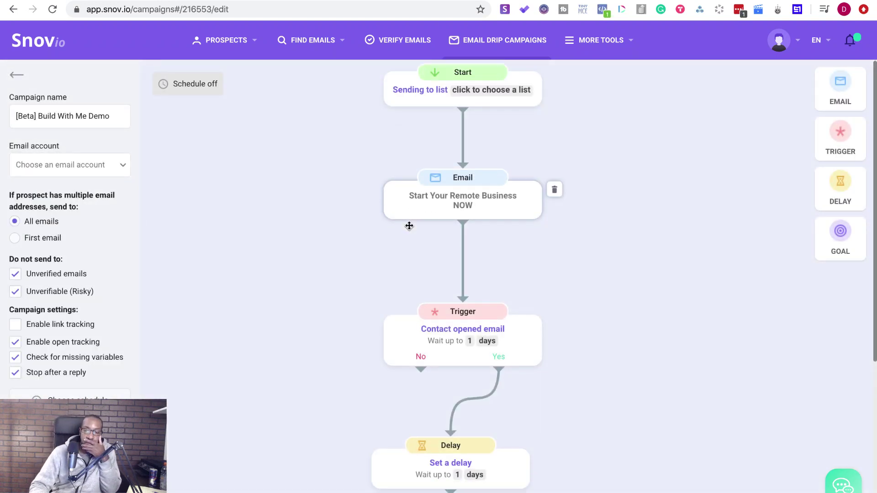
scroll(409, 226, up, 5)
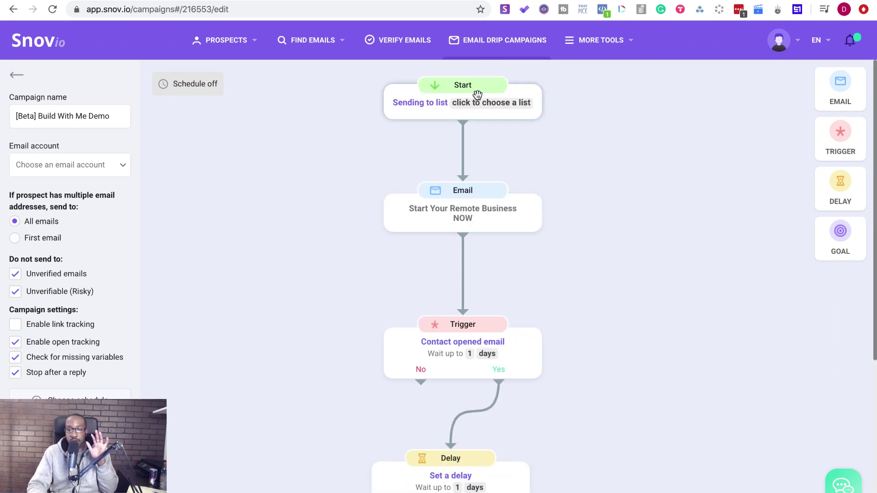
scroll(514, 239, down, 5)
scroll(515, 238, up, 5)
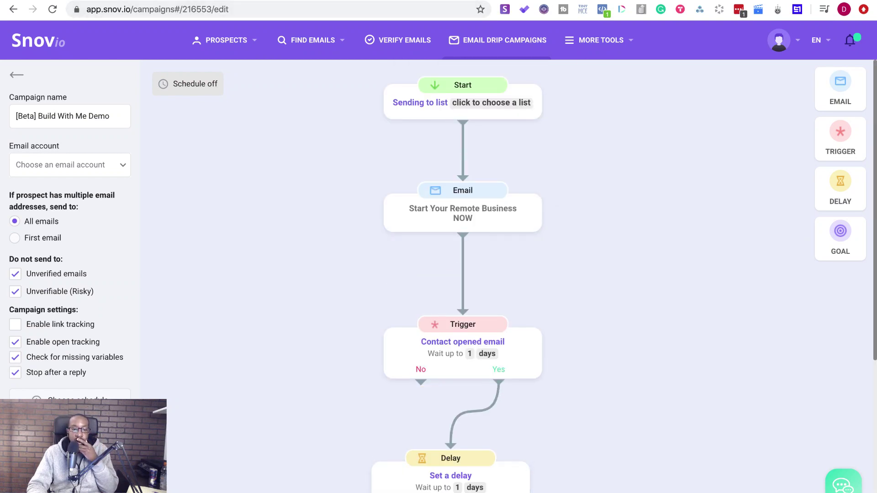
mouse_move(37, 1)
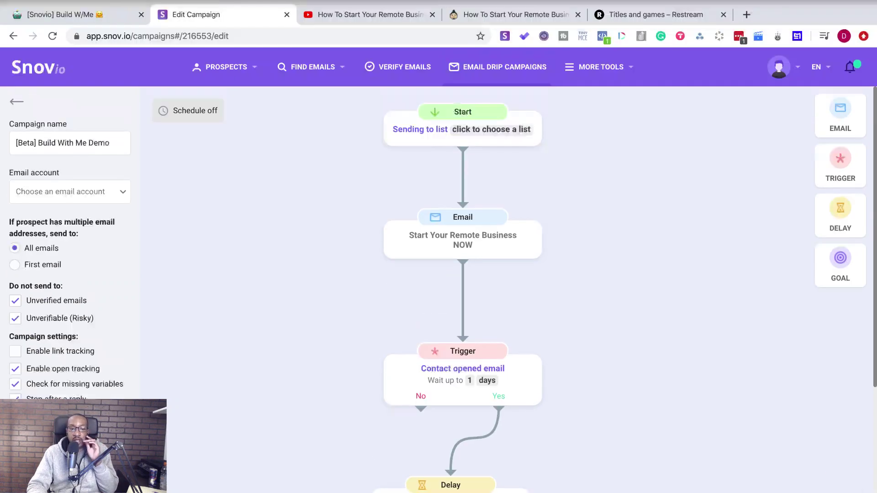
click(39, 1)
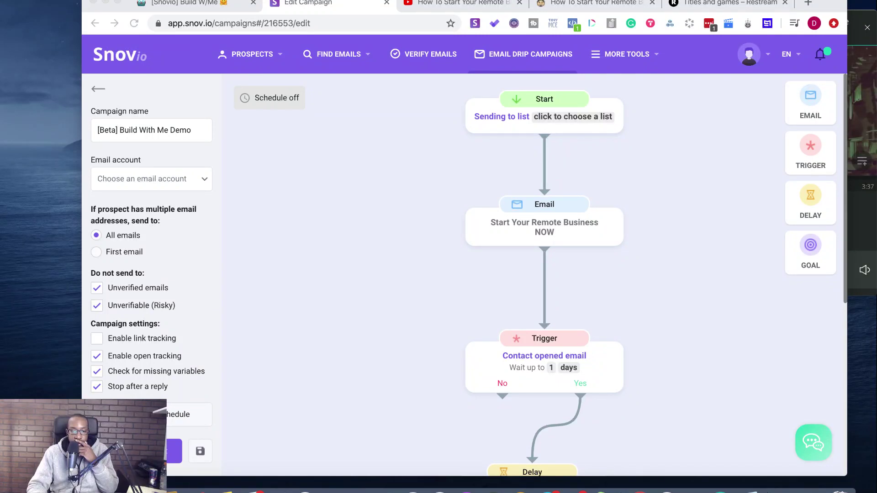
click(118, 2)
scroll(387, 305, down, 5)
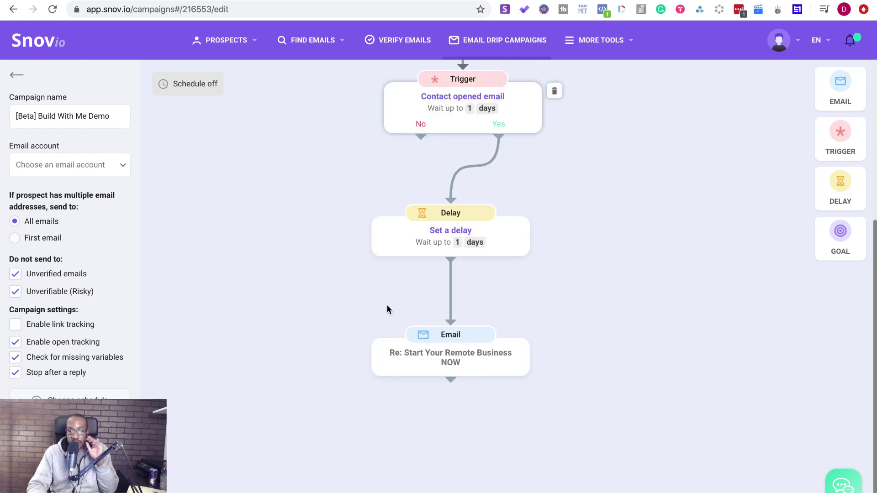
scroll(387, 306, up, 6)
scroll(528, 247, down, 5)
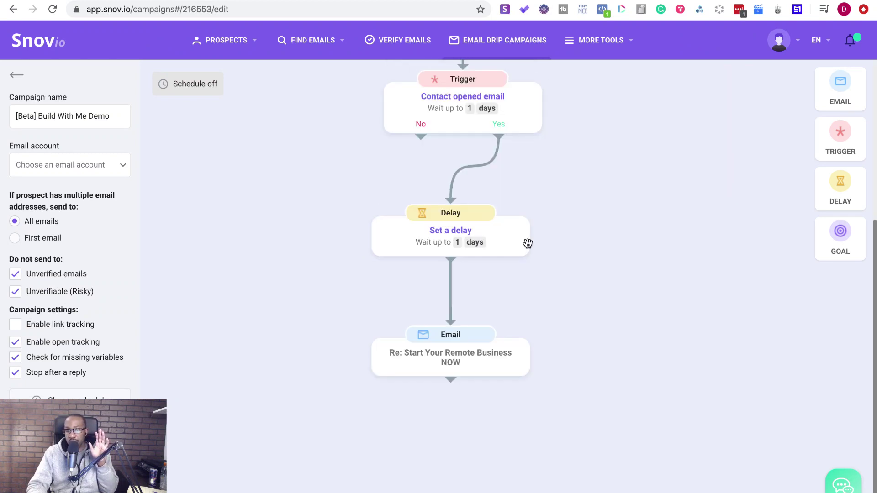
Step: Add a Goal block below the follow-up email and open its goal name for editing
drag(846, 241, 540, 483)
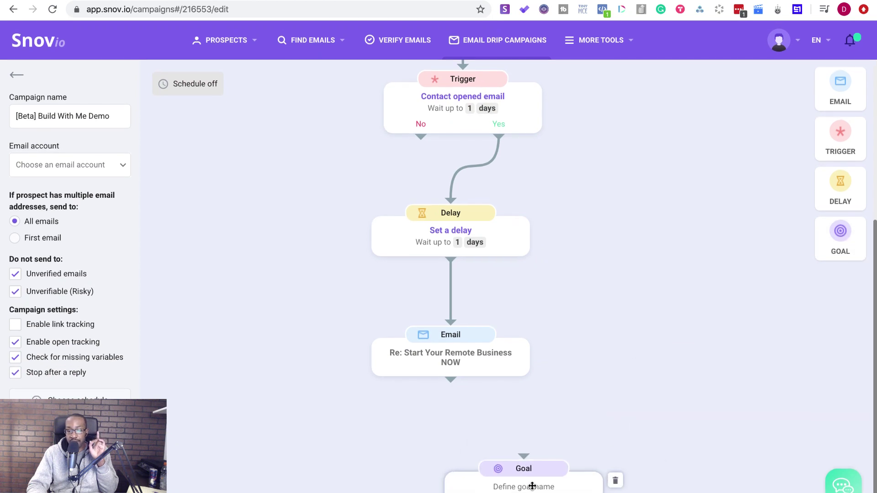
click(528, 485)
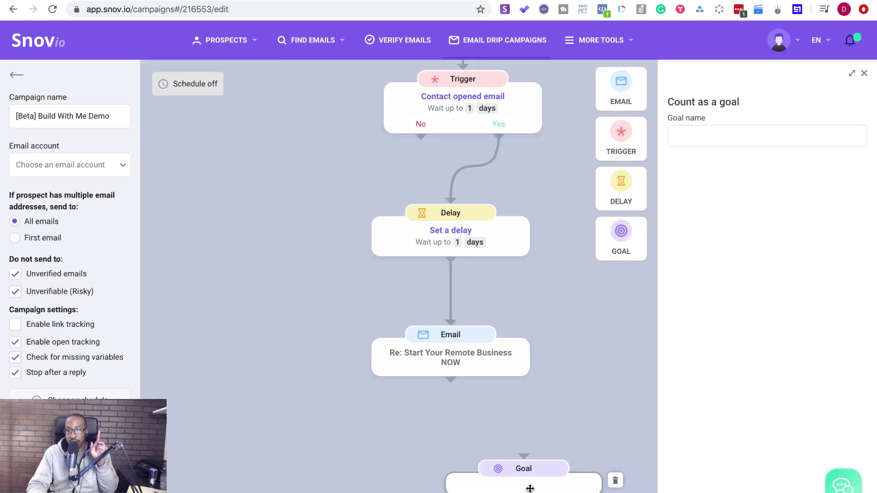
click(707, 135)
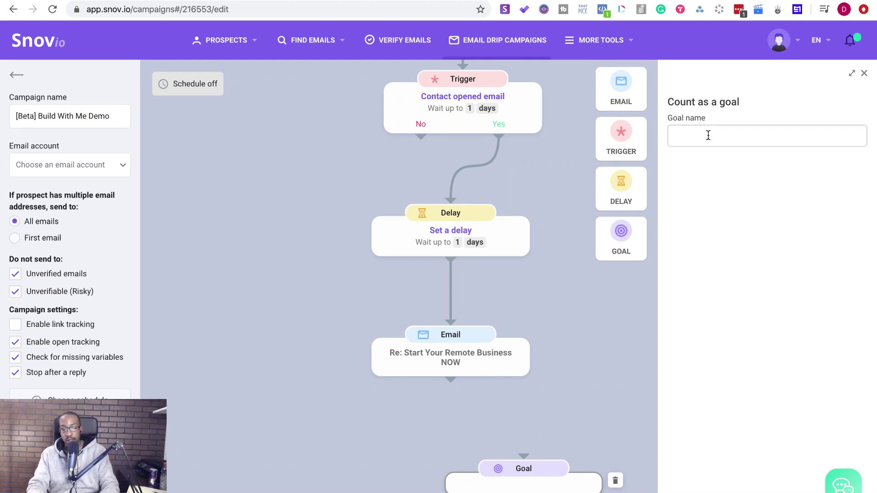
text(Repli)
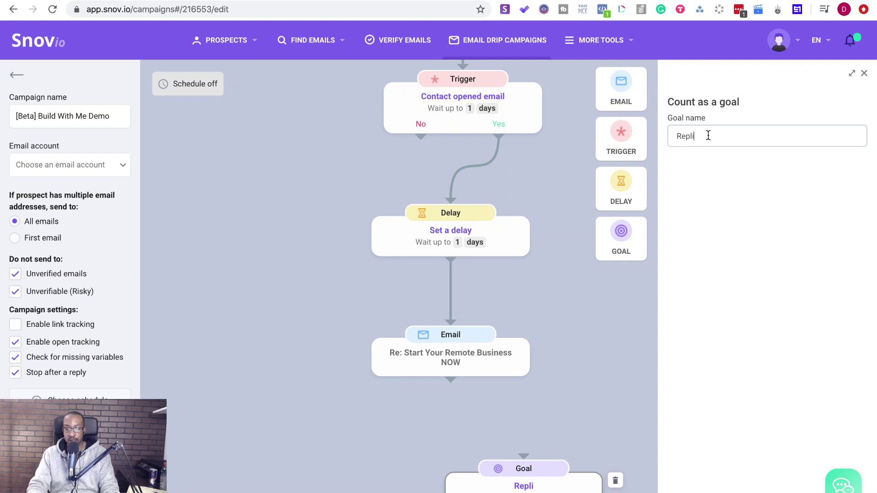
text(ed B)
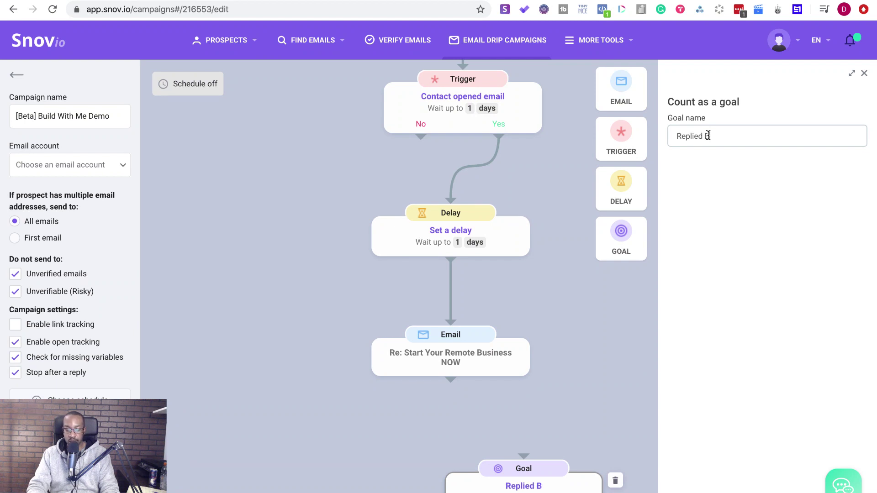
key(BackSpace)
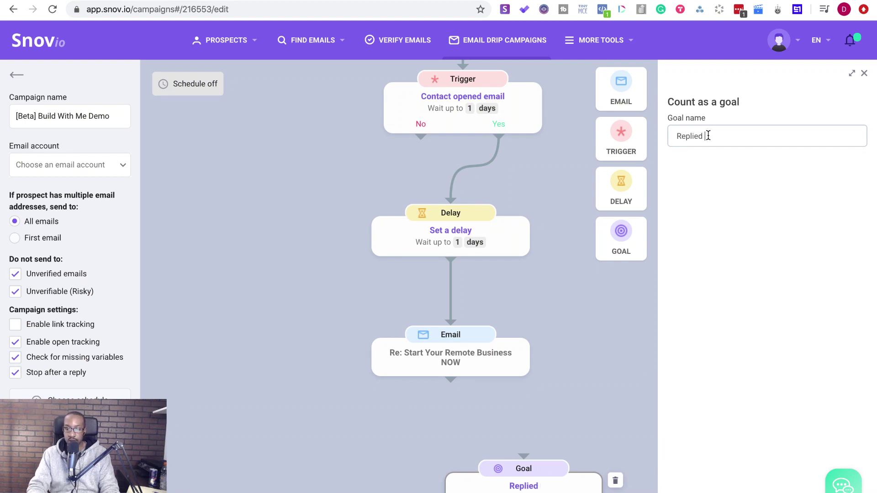
key(BackSpace)
key(BackSpace)
key(BackSpace)
key(BackSpace)
key(BackSpace)
key(BackSpace)
key(BackSpace)
key(BackSpace)
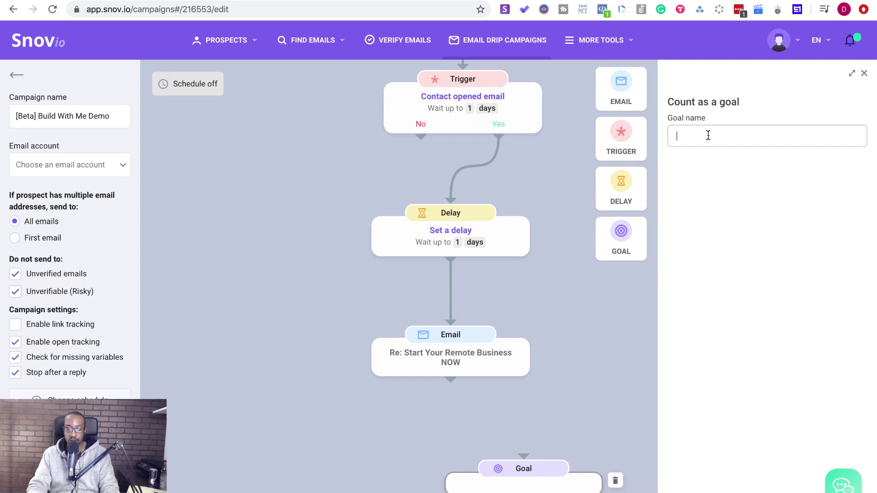
Step: Name the goal "Scheduled a Consulting Call" and close its settings
text(Scheduled )
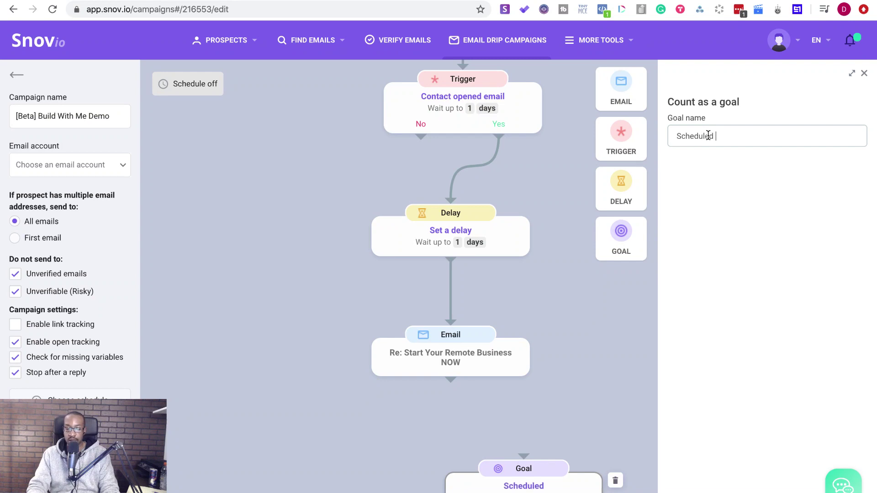
text(a Conus)
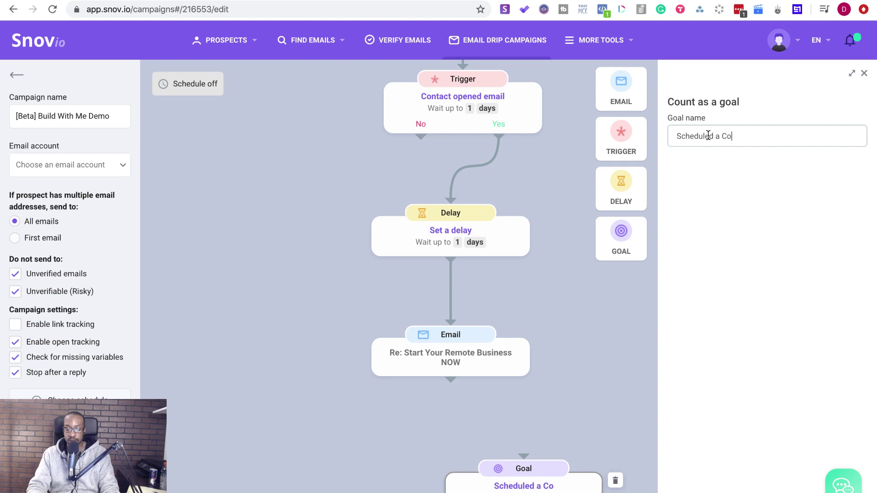
key(BackSpace)
key(BackSpace)
text(sulting )
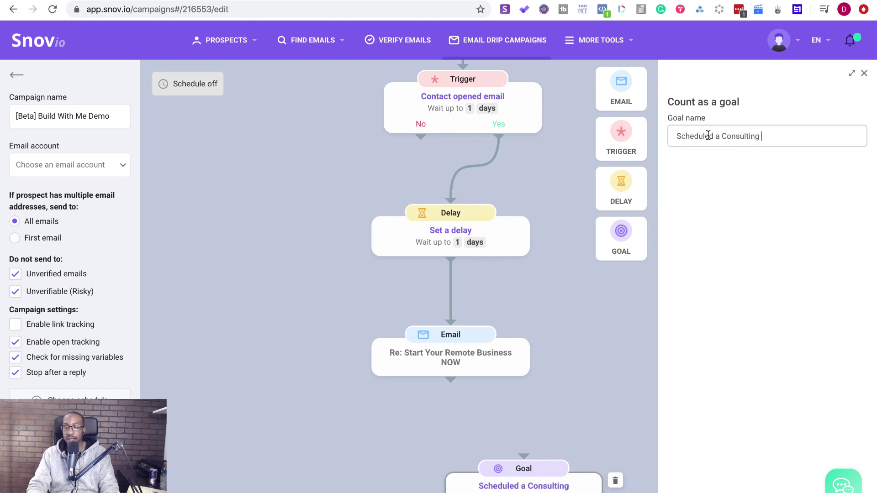
text(Call)
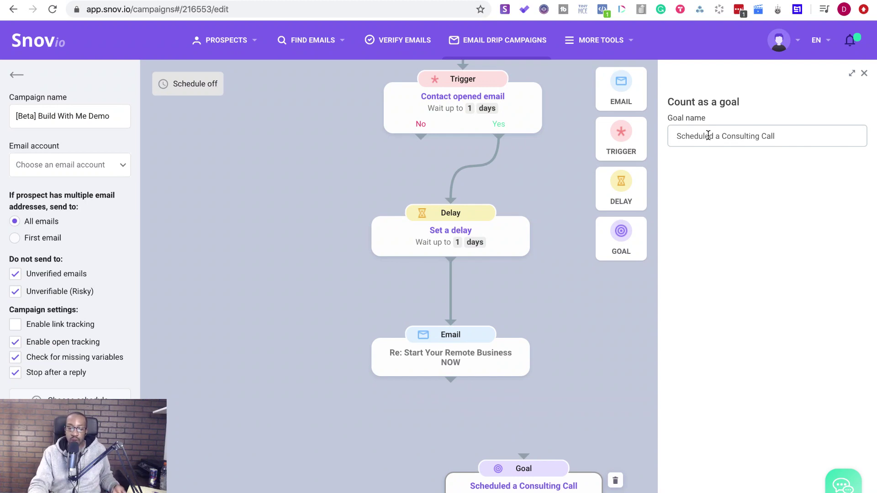
click(864, 73)
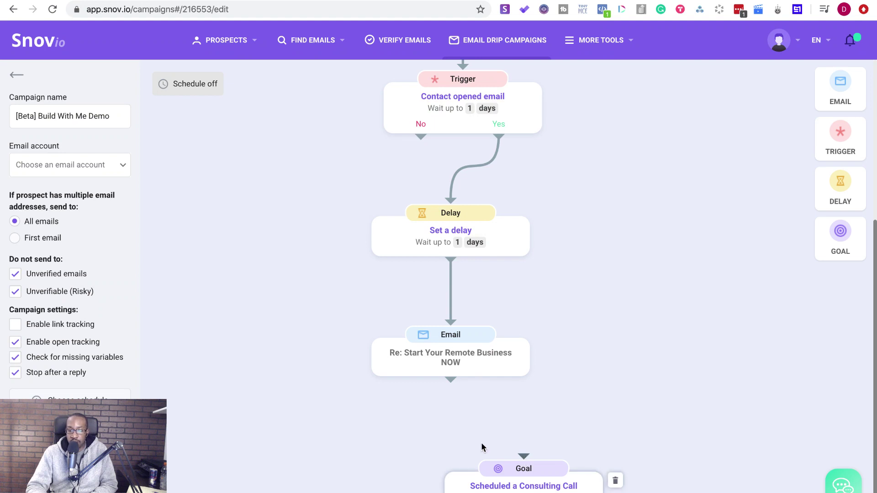
Step: Link the follow-up email to the Goal block and align the Goal directly beneath that email
drag(450, 384, 524, 457)
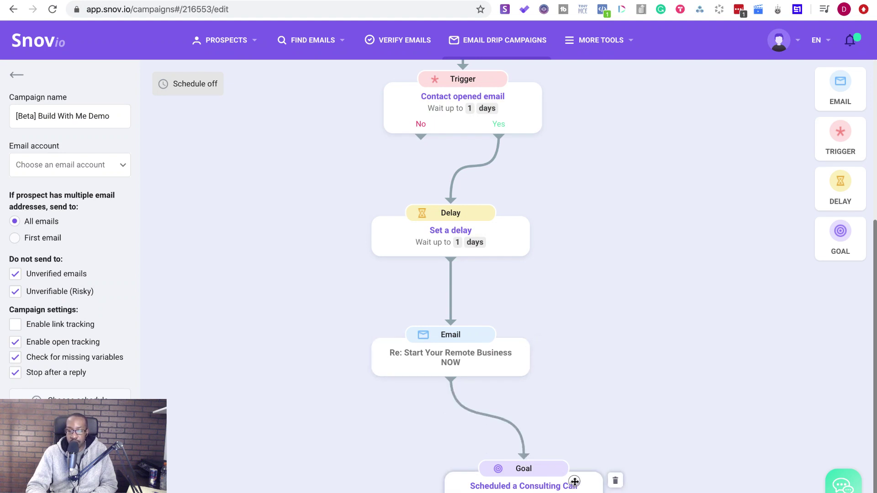
drag(574, 481, 498, 489)
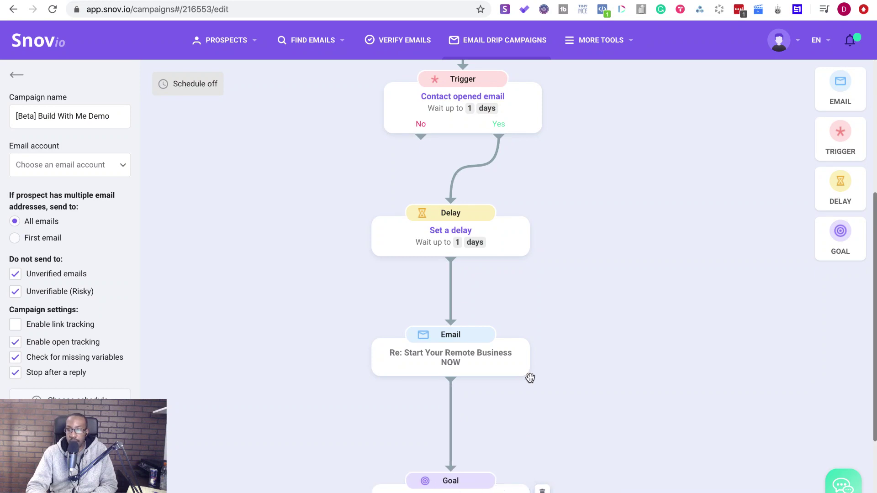
scroll(530, 380, up, 5)
scroll(530, 380, down, 8)
scroll(530, 381, up, 8)
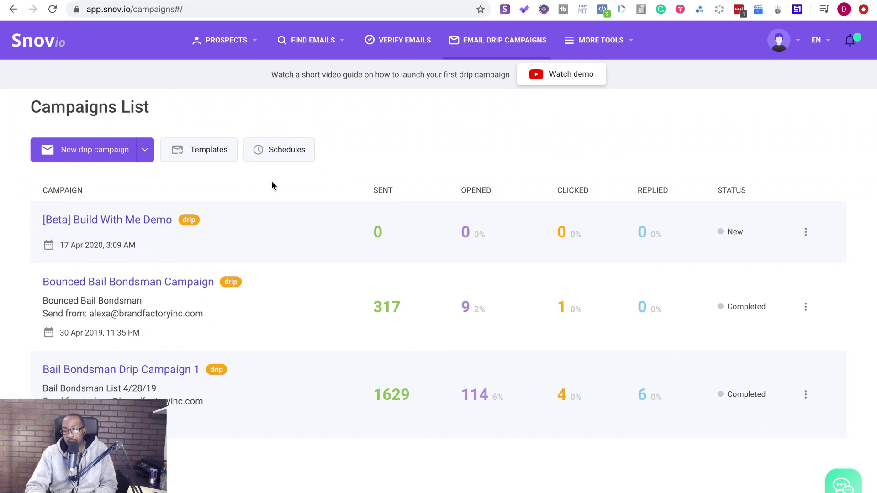
Step: Switch to the Notion page [Snovio] Build W/Me, clear the Email 2 selection and look over the page's notes
key(ctrl+Tab)
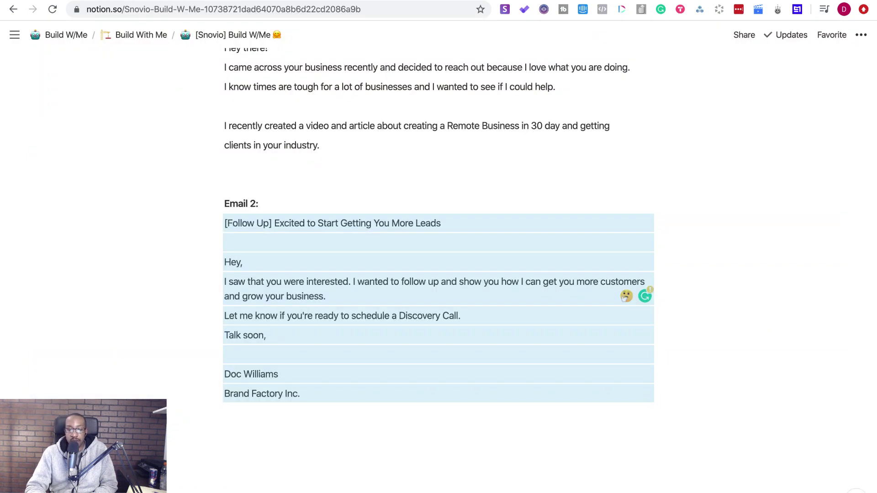
click(369, 473)
click(370, 473)
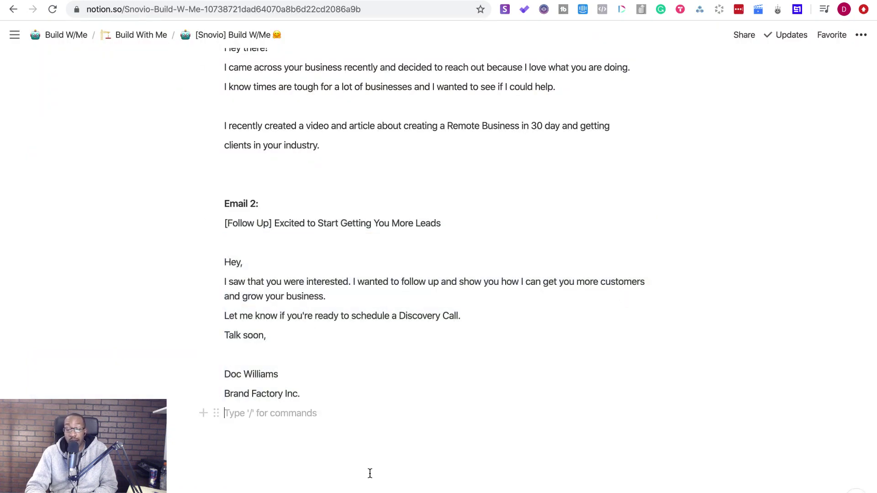
scroll(369, 473, up, 20)
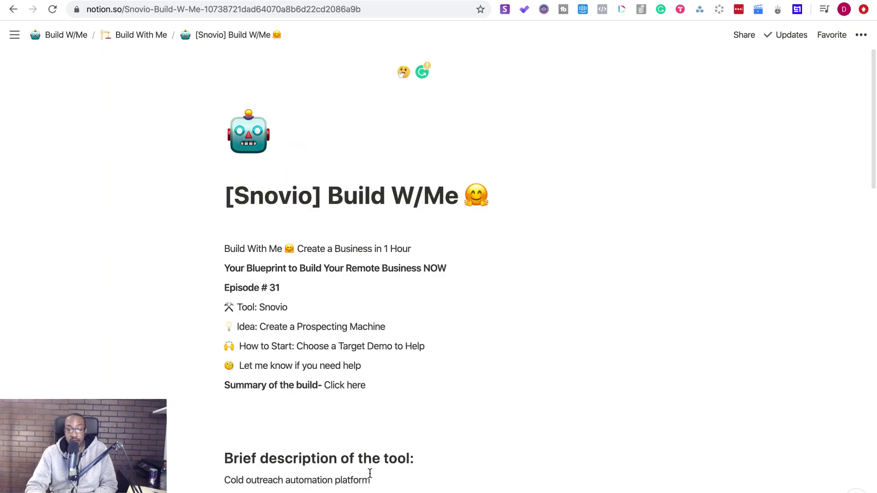
scroll(370, 473, down, 7)
scroll(370, 473, down, 15)
scroll(370, 473, up, 20)
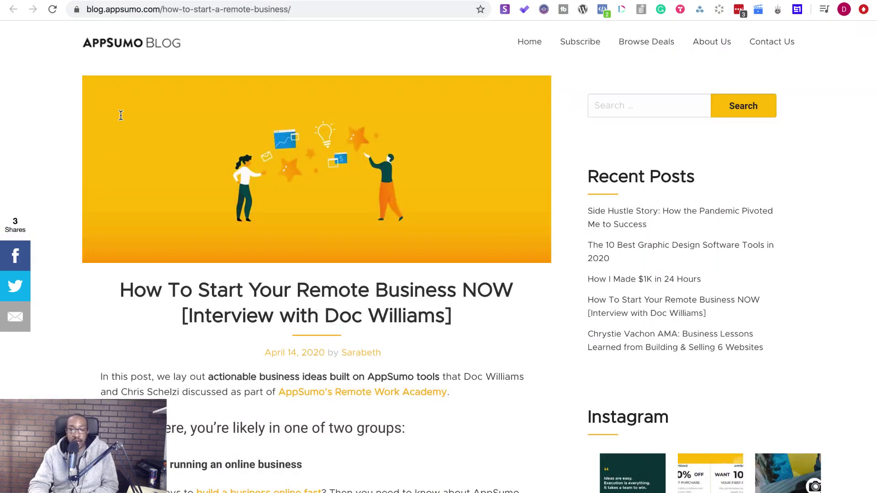
Step: Look up prospect emails for the AppSumo blog article with the Snov.io extension, and view the Email Tracker extension's settings
click(505, 10)
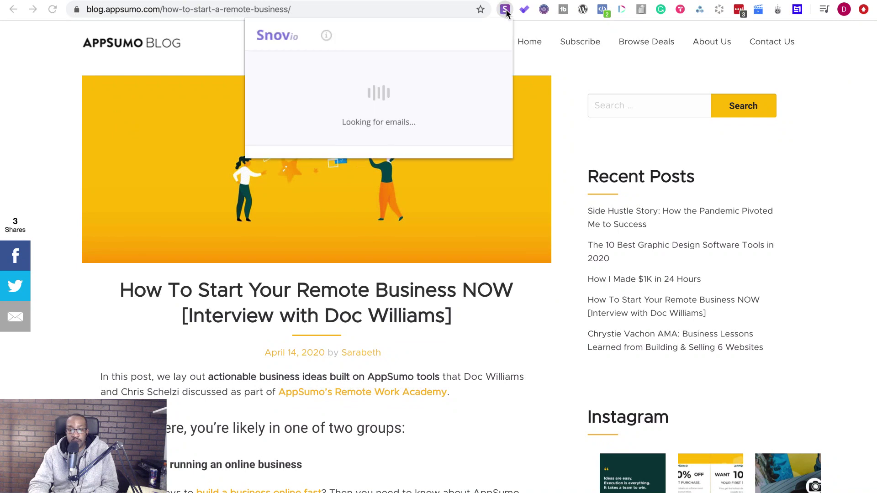
scroll(416, 216, down, 2)
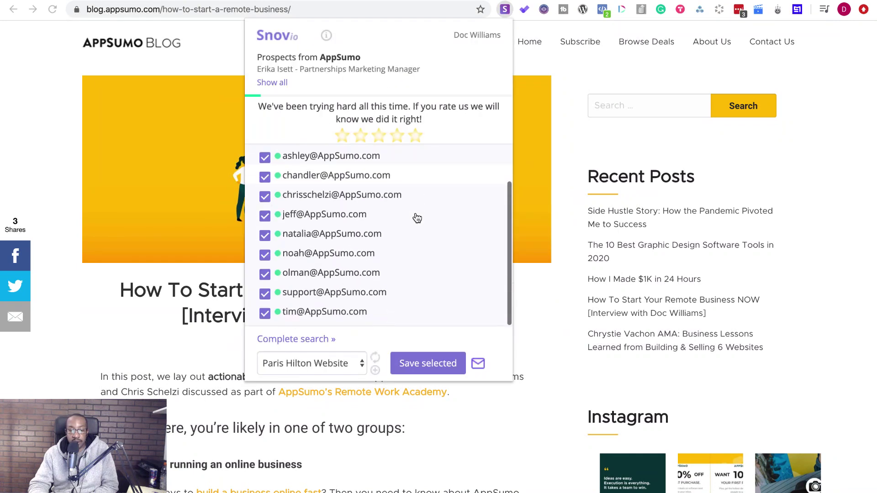
scroll(417, 217, up, 2)
scroll(416, 217, down, 2)
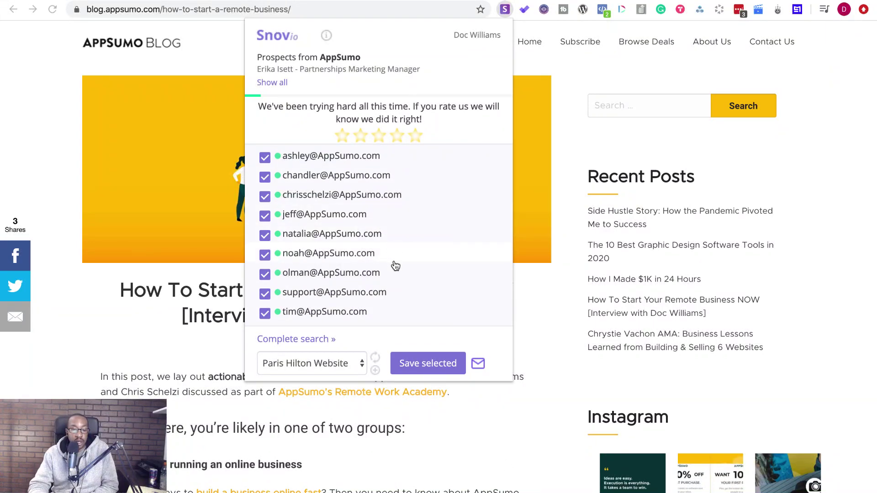
scroll(394, 255, up, 2)
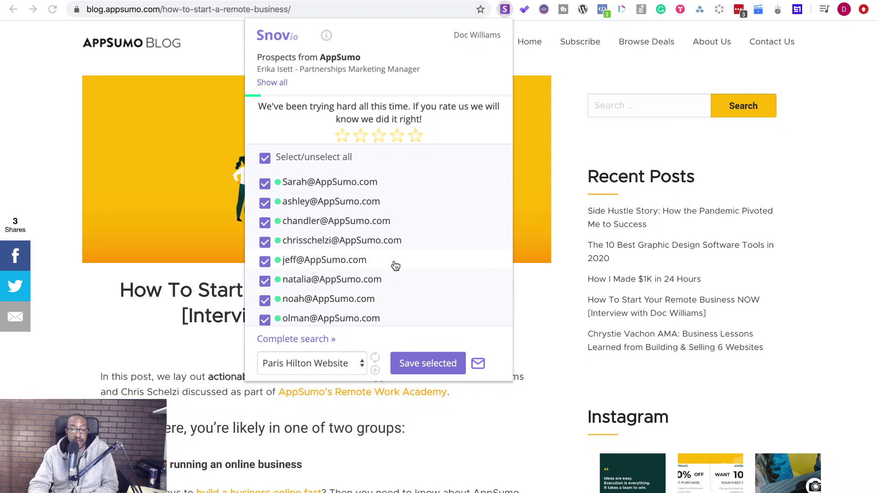
click(563, 458)
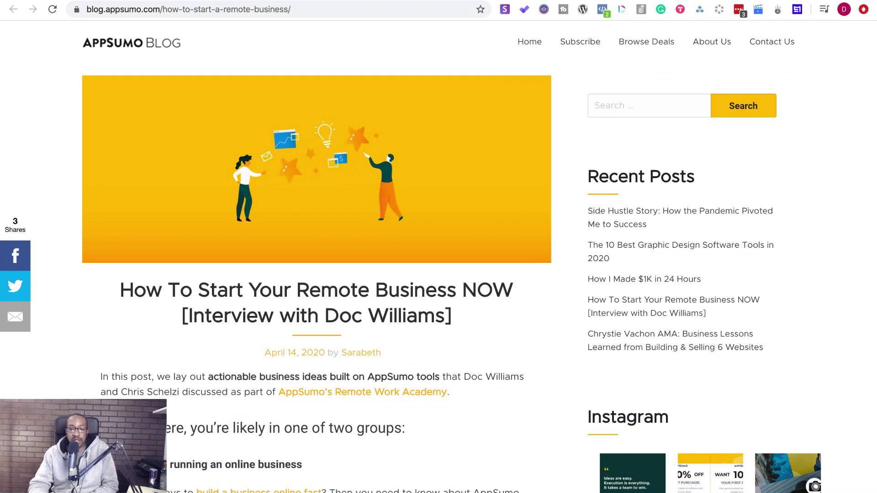
click(524, 10)
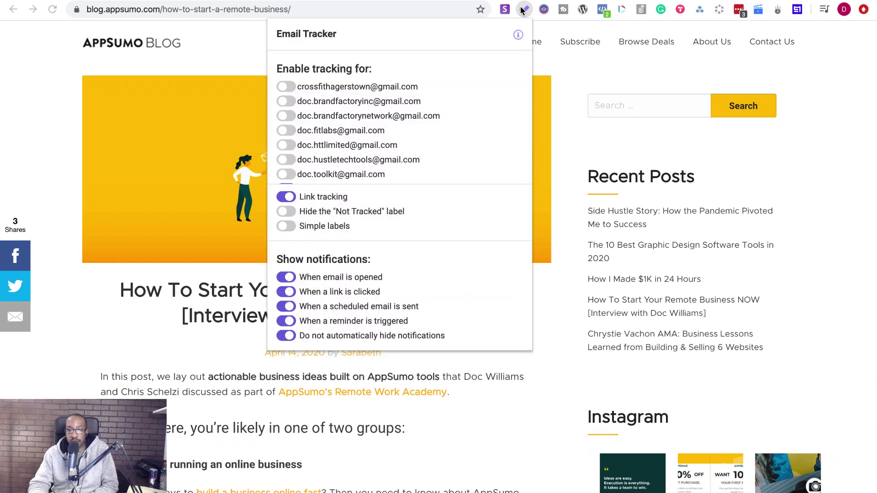
click(605, 62)
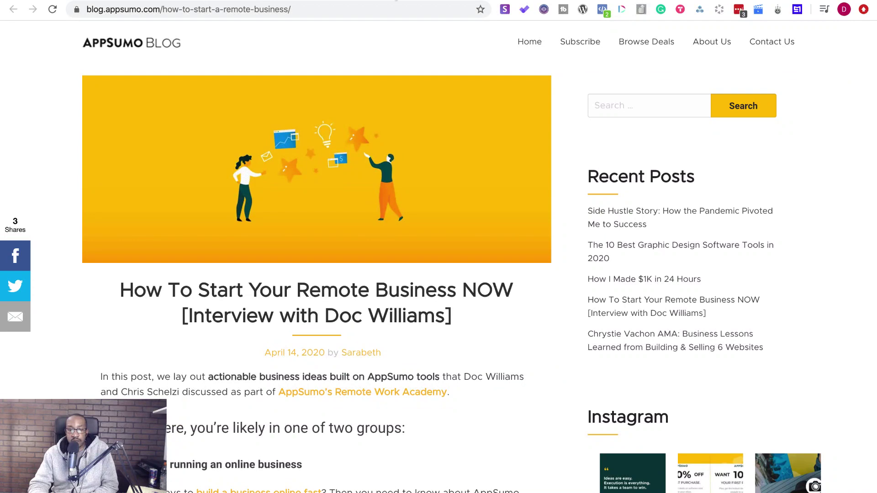
Step: Return to the Notion page and review the campaign notes with the Email 1 and Email 2 copy
click(396, 0)
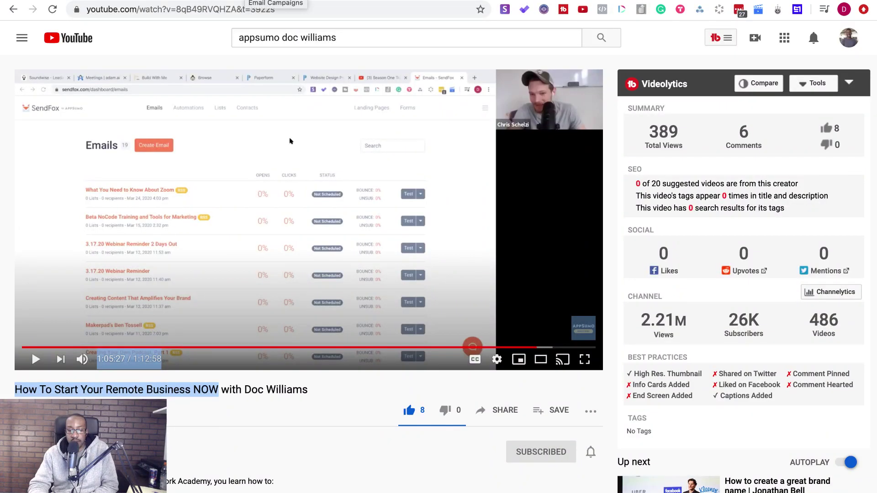
click(276, 0)
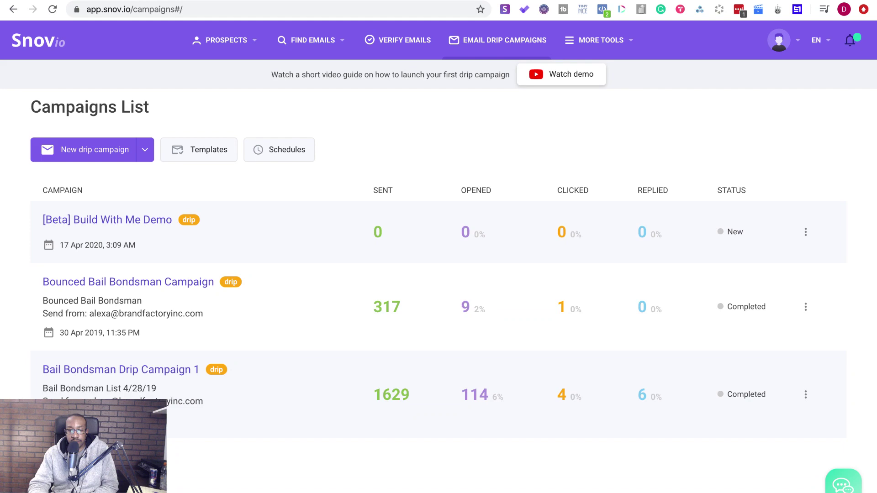
click(259, 0)
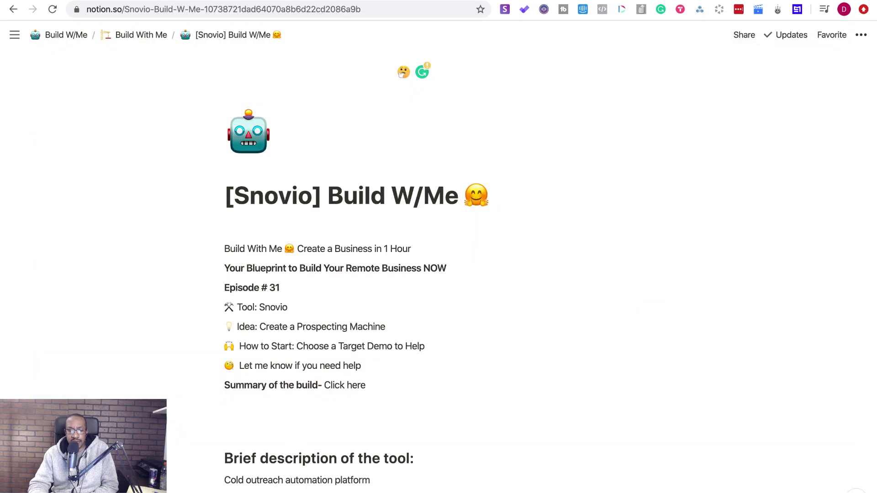
scroll(260, 232, down, 20)
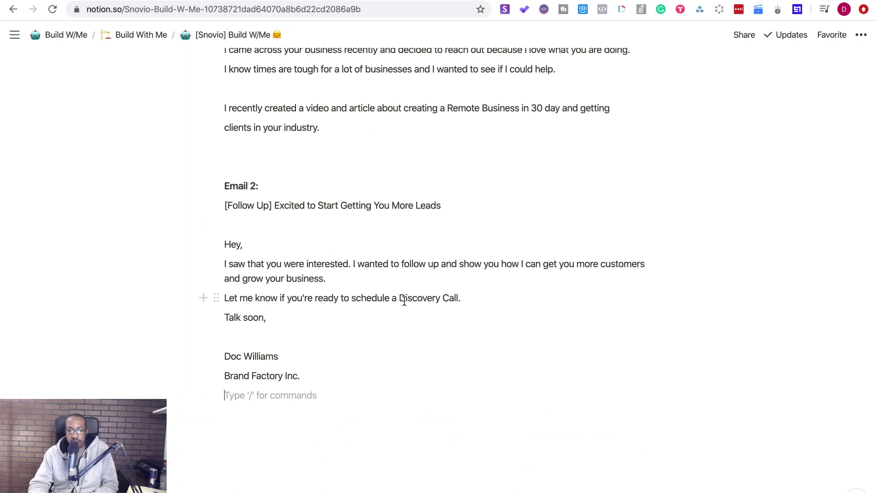
scroll(402, 304, up, 4)
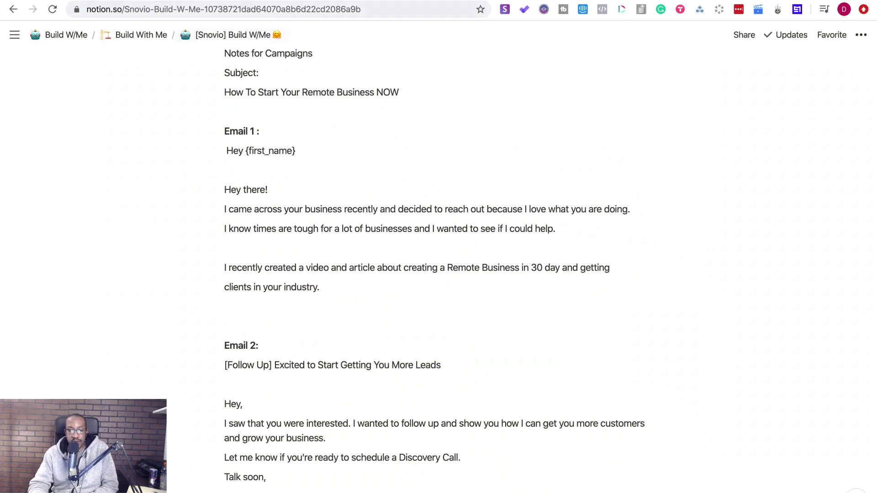
Step: In Snov.io, open the first email of the [Beta] Build With Me Demo campaign and start a new paragraph after its last sentence
click(234, 1)
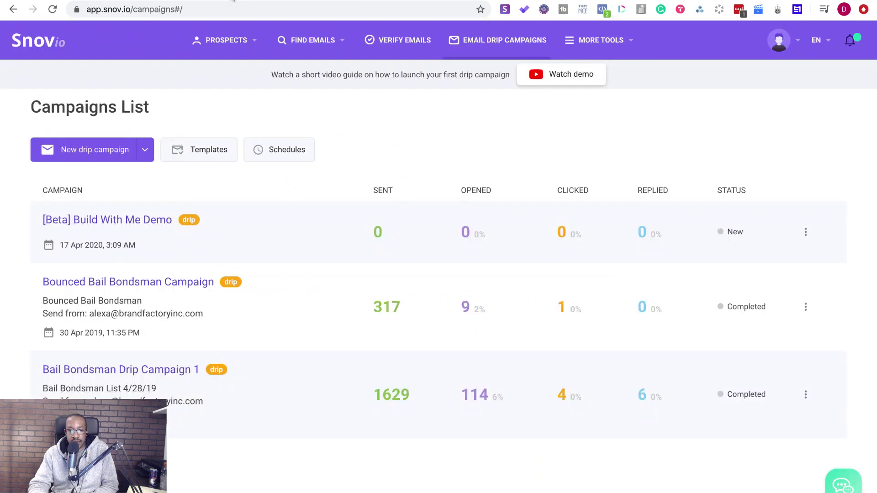
click(139, 223)
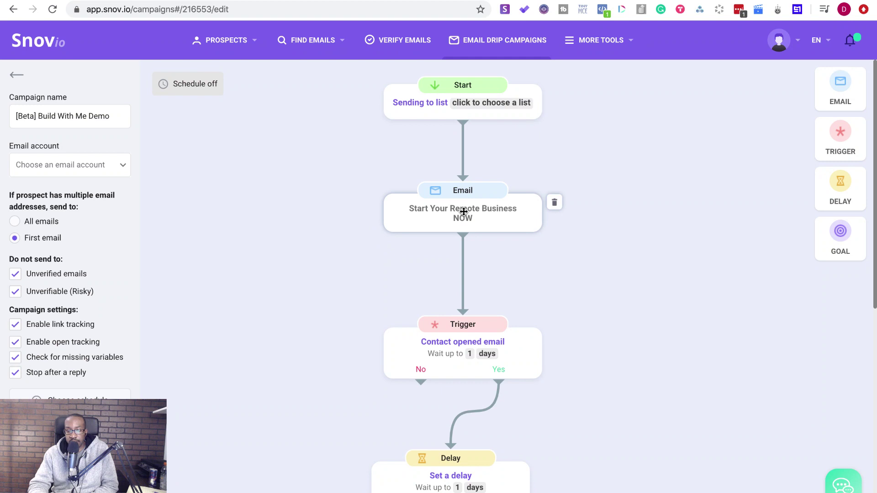
click(463, 212)
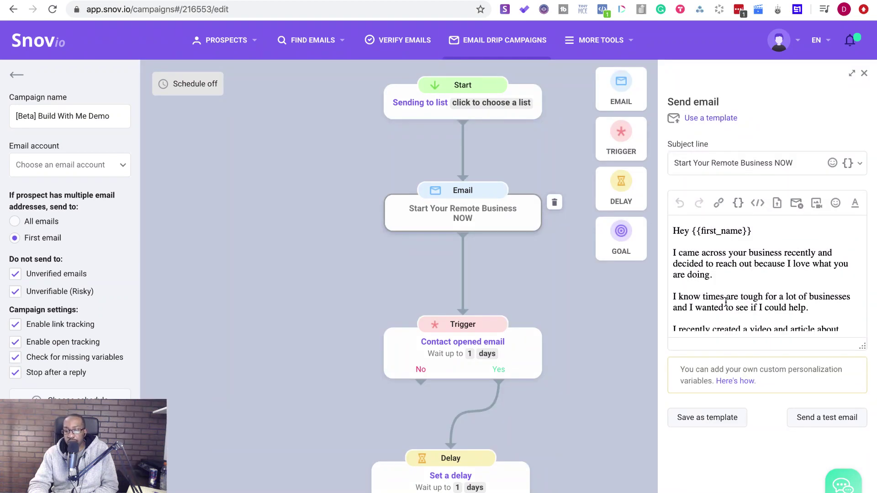
scroll(726, 303, down, 3)
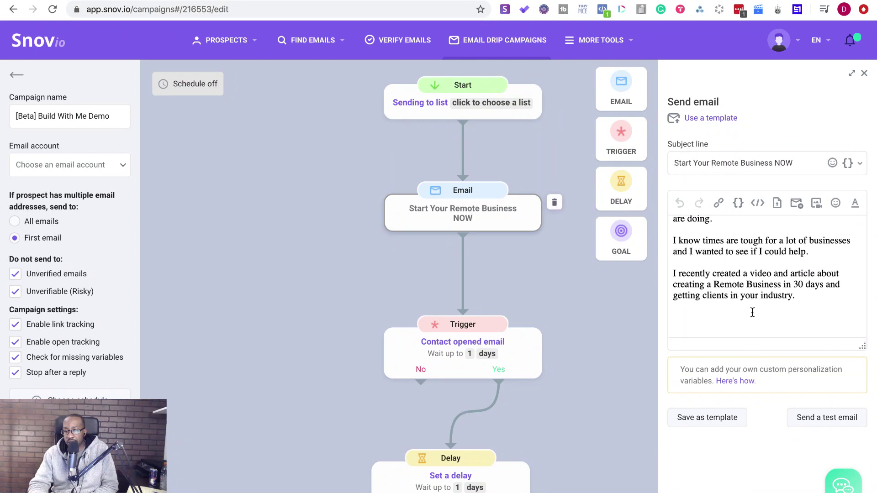
click(816, 295)
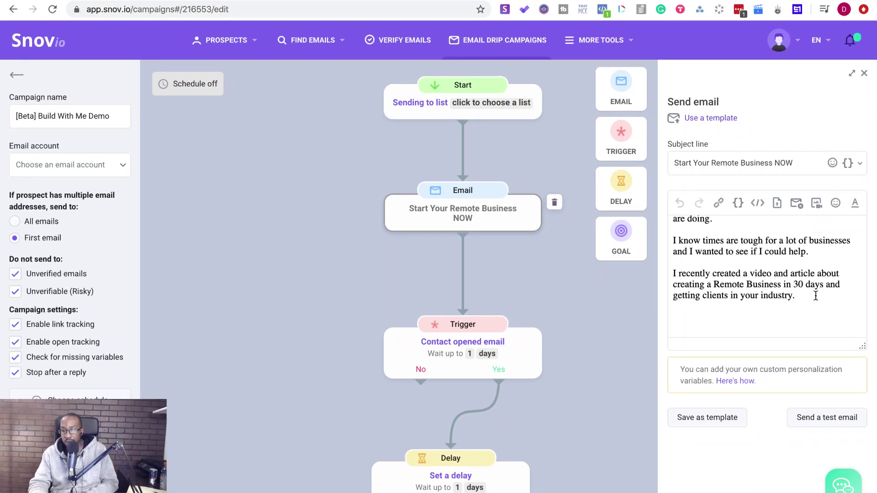
key(Return)
key(Return)
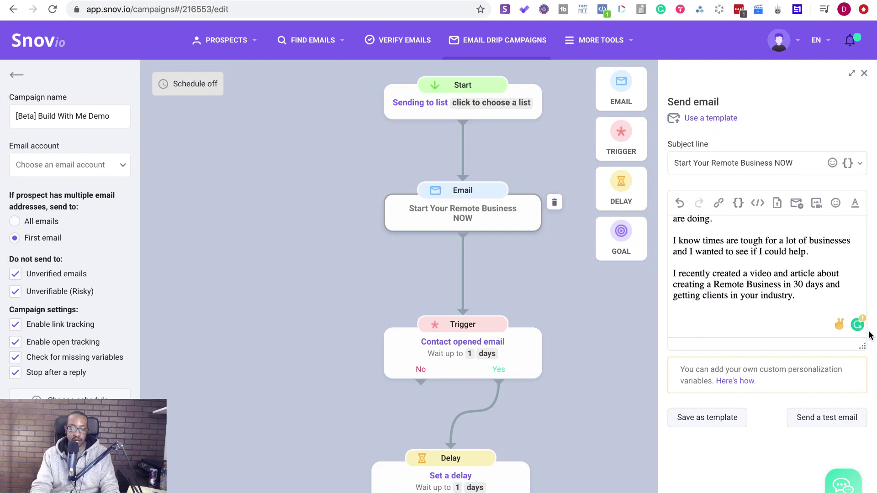
text(If yo)
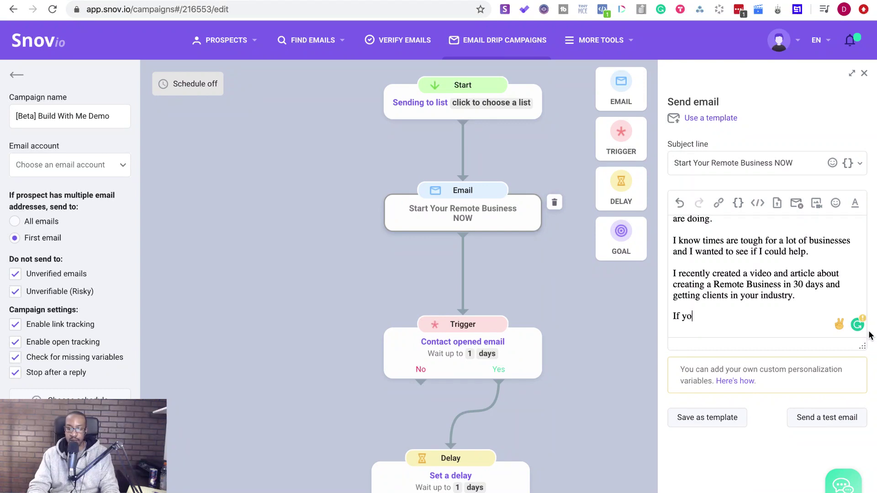
key(BackSpace)
key(BackSpace)
key(BackSpace)
key(BackSpace)
key(BackSpace)
Step: Add the line "Here are the links to the article and video-" at the end of the email body
text(Here are the links)
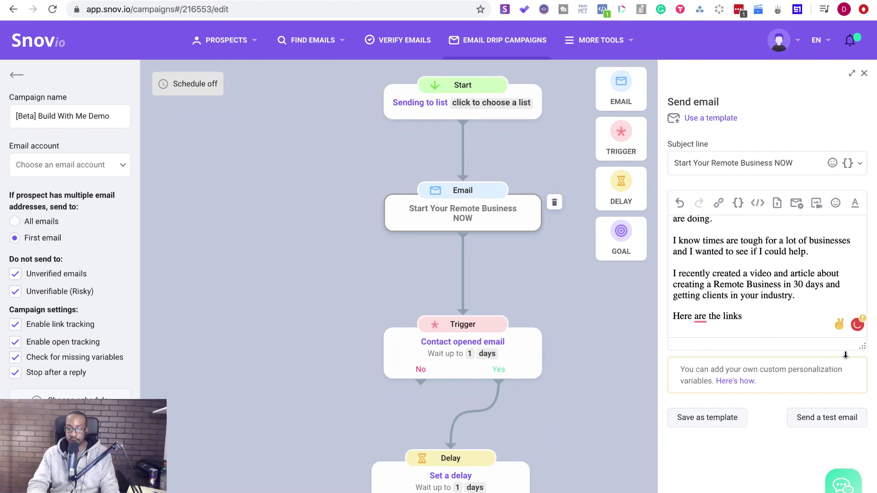
mouse_move(700, 318)
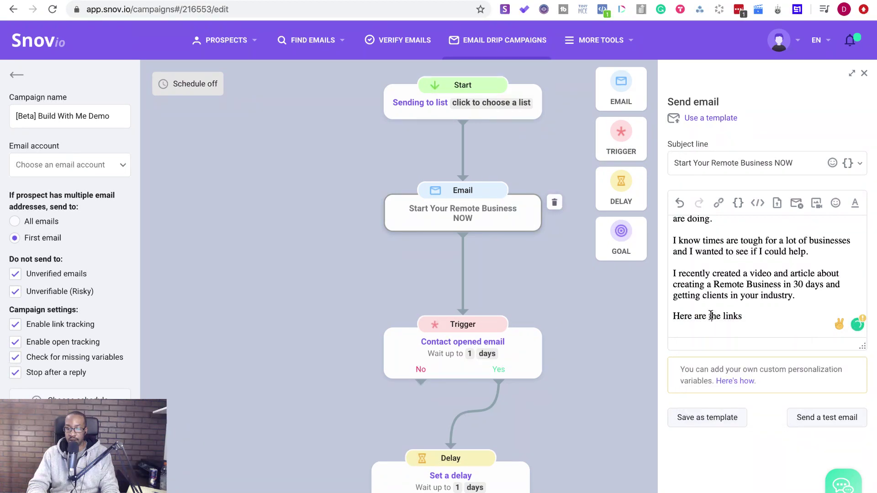
text(to the)
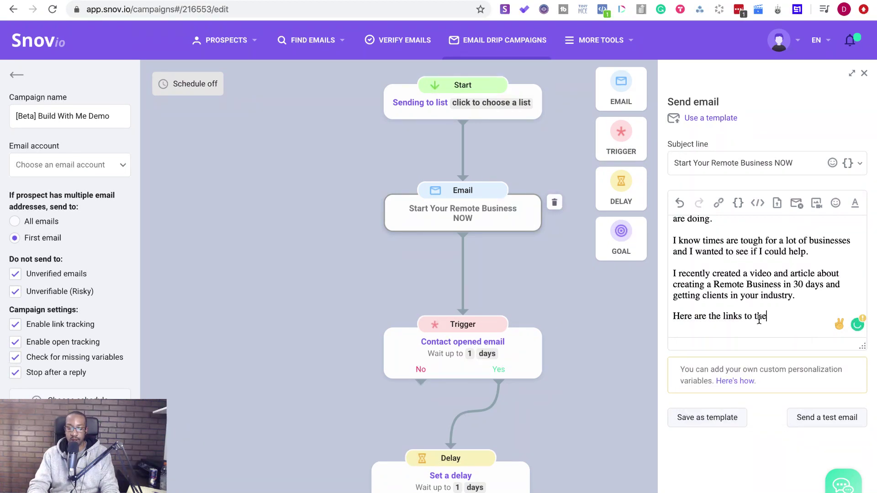
text( article and video-)
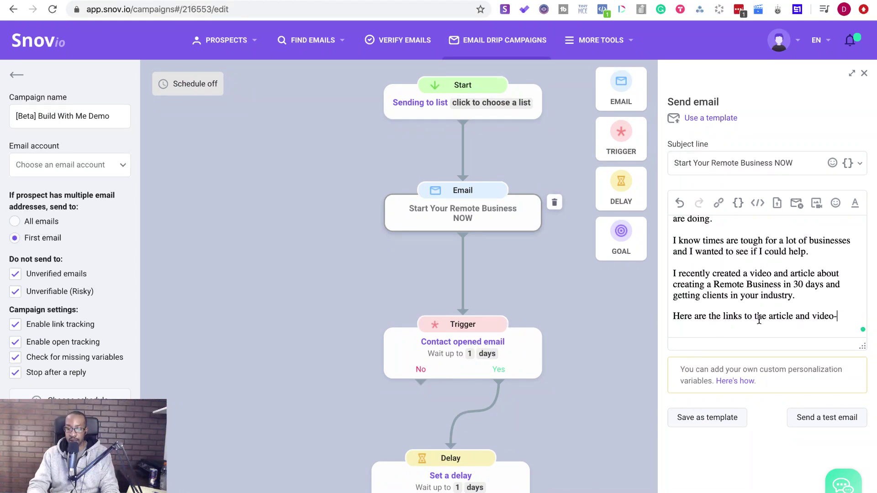
key(Return)
text(Article-)
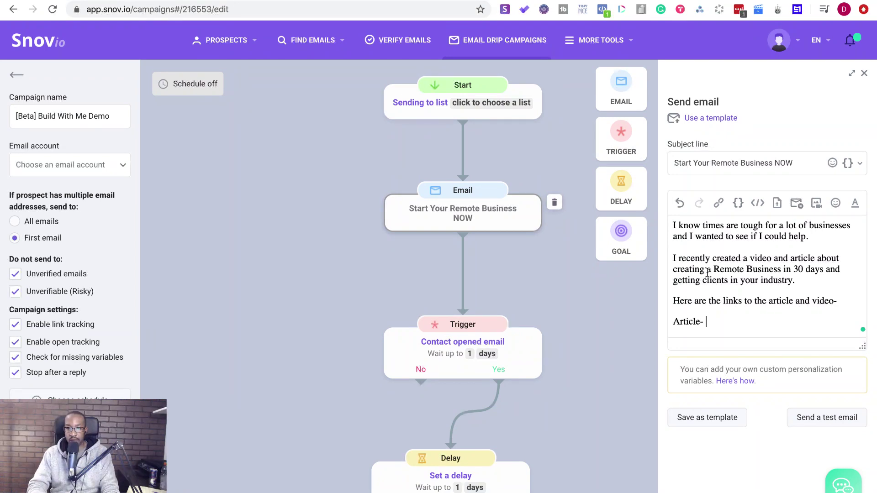
key(ctrl+Tab)
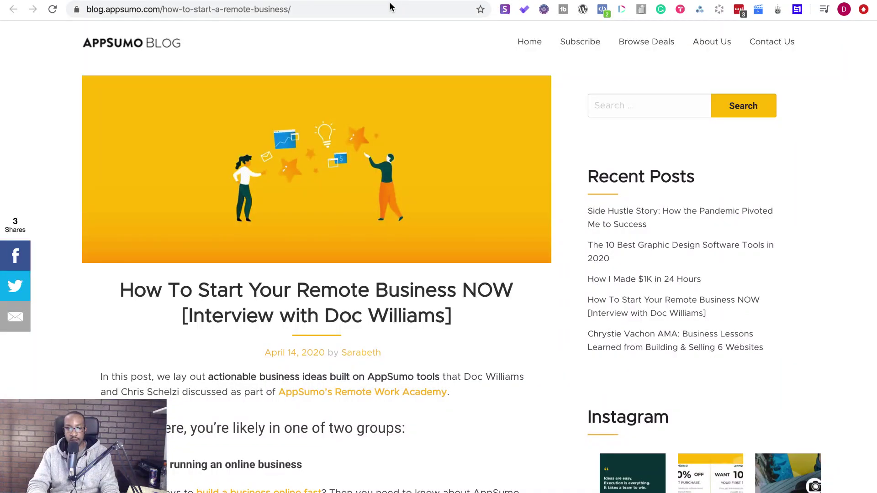
click(389, 4)
key(ctrl+c)
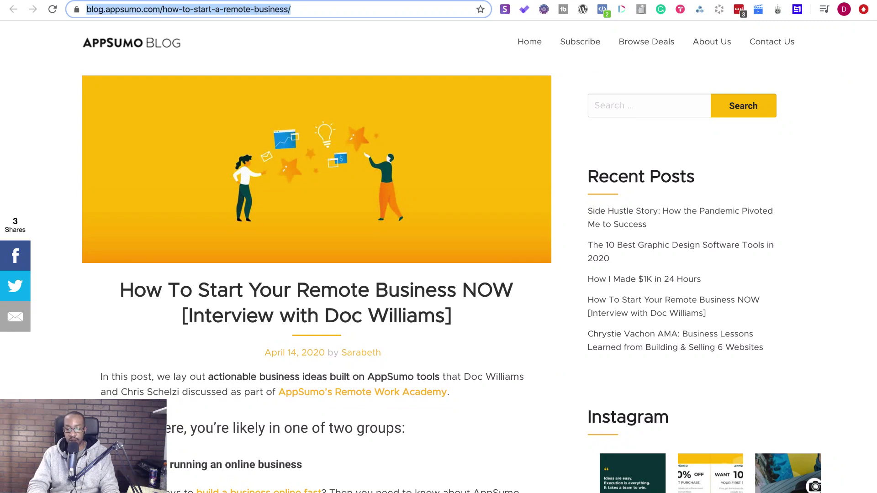
key(ctrl+shift+Tab)
key(ctrl+v)
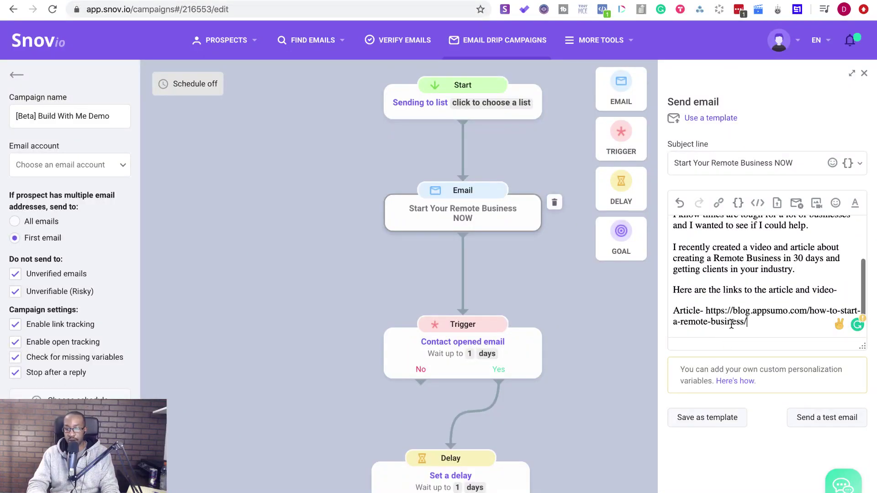
Step: Start a new line below the article link and copy the YouTube share link of "How To Start Your Remote Business NOW"
key(Return)
key(Return)
key(BackSpace)
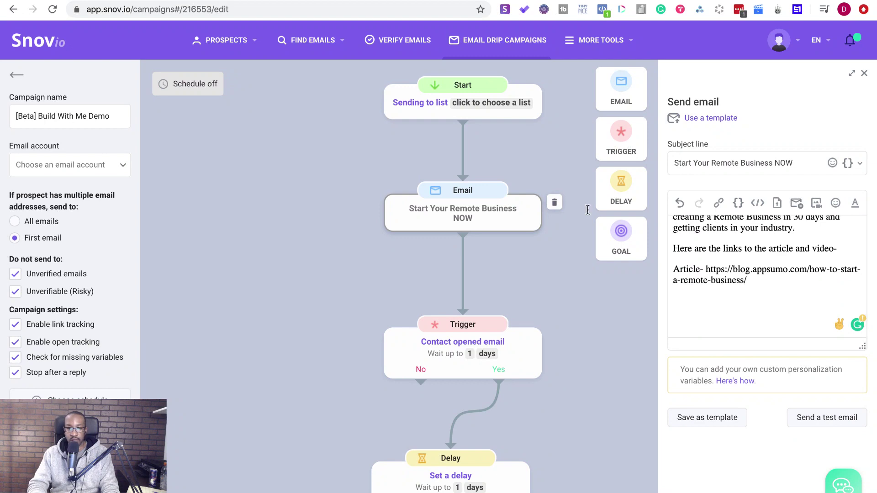
key(ctrl+shift+Tab)
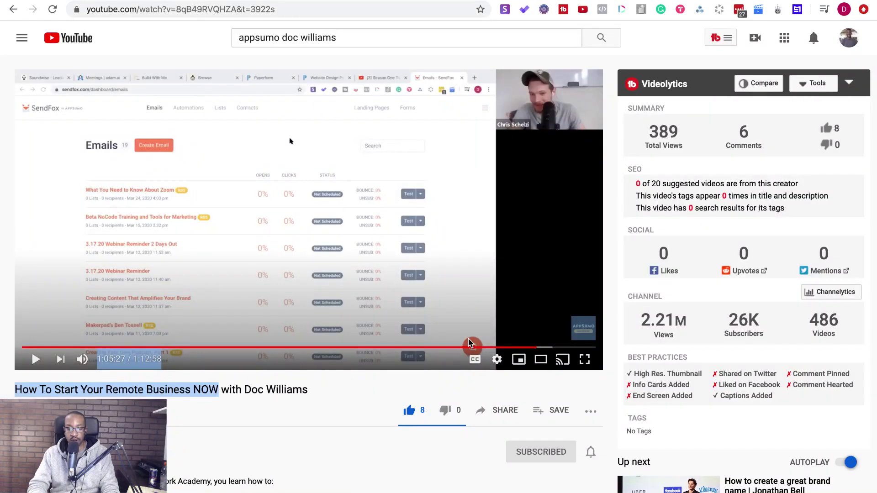
click(502, 409)
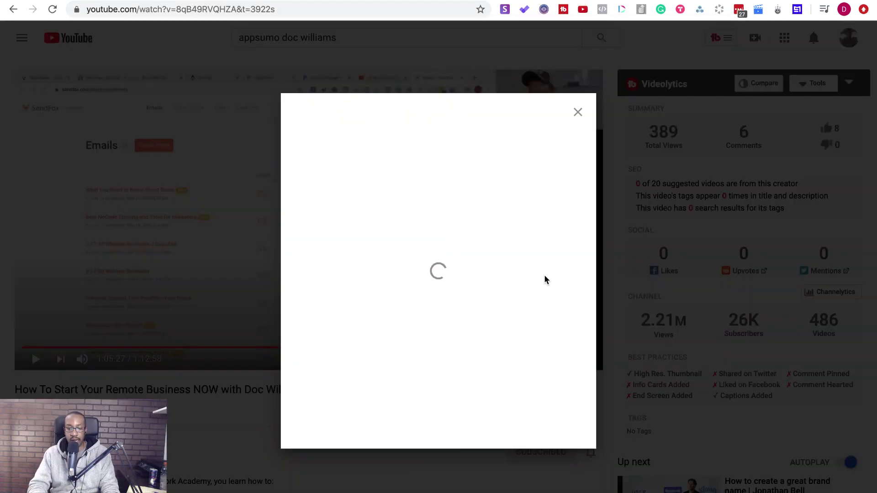
click(544, 295)
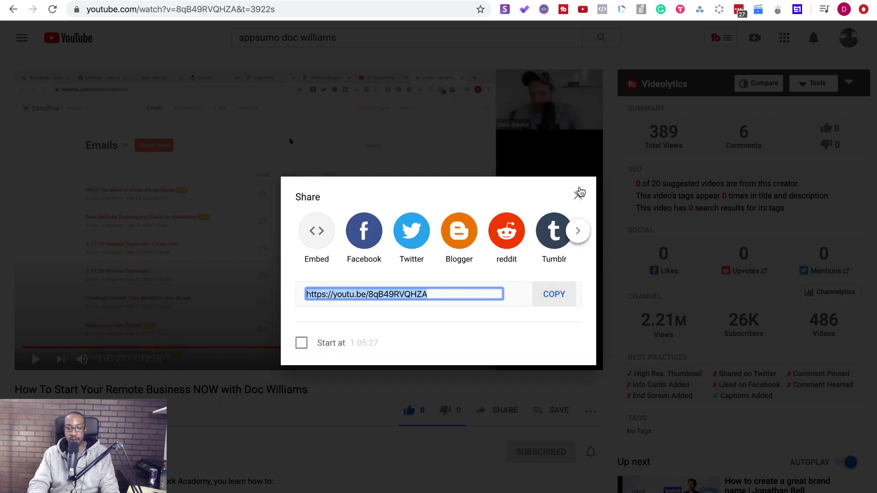
click(577, 196)
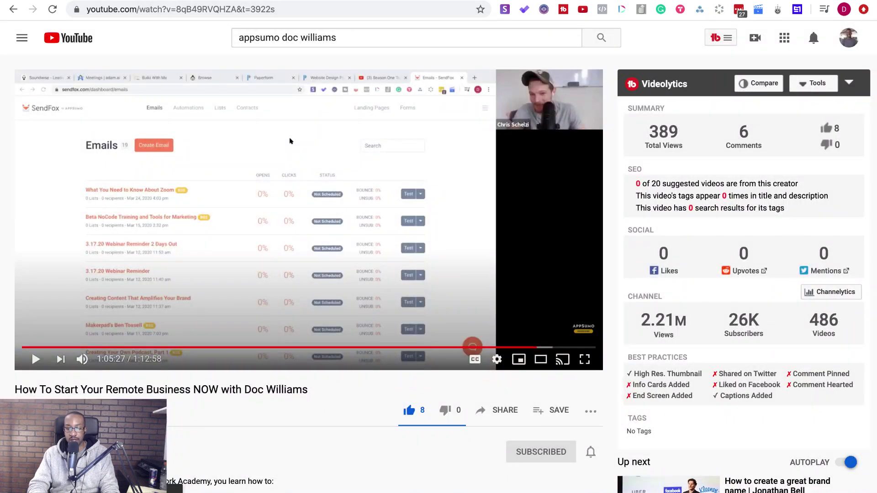
key(ctrl+Tab)
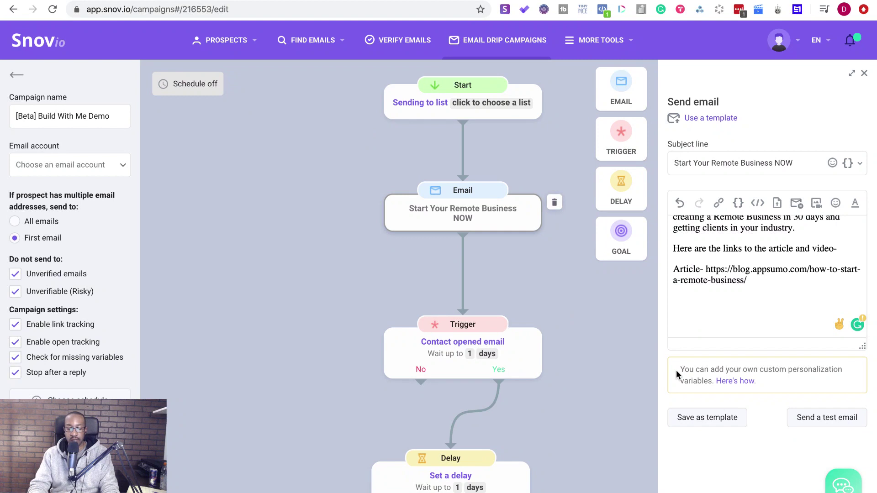
text(Video-)
text(https://youtu.be/8qB49RVQHZA)
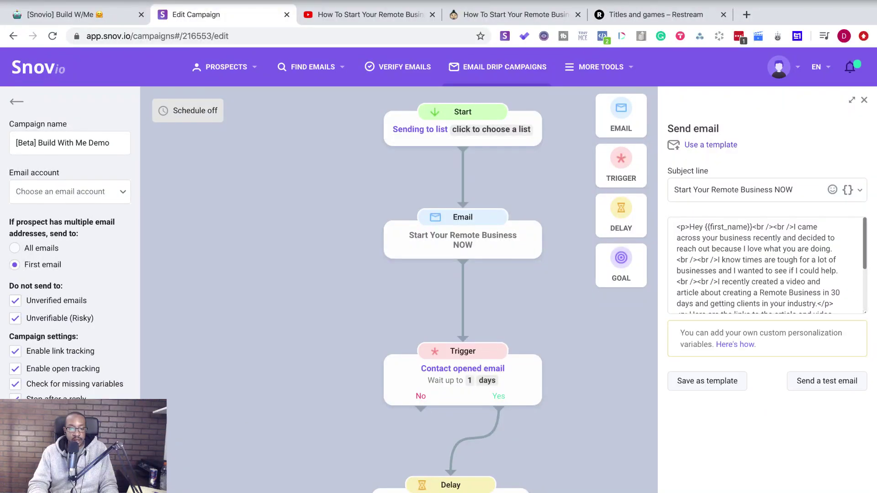
click(864, 99)
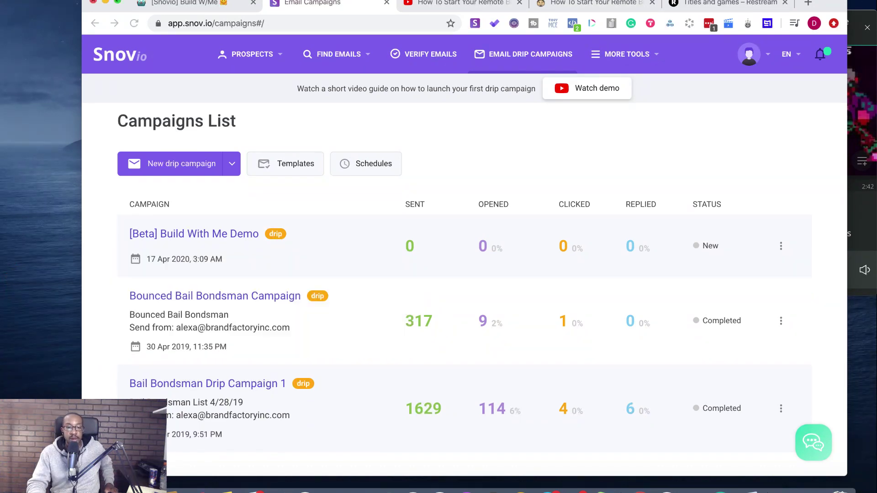
click(117, 2)
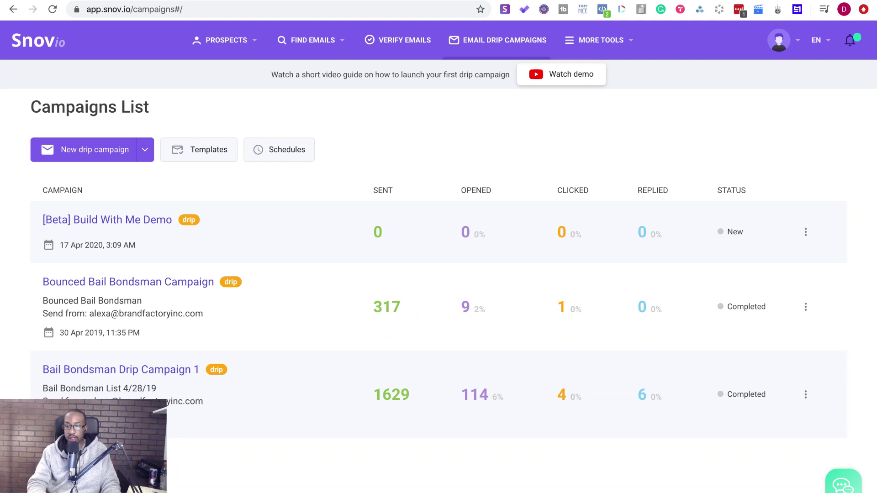
mouse_move(579, 40)
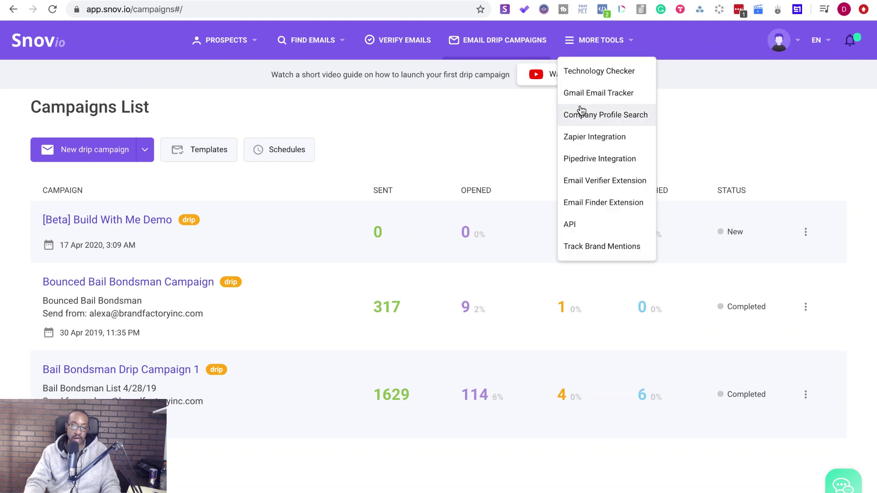
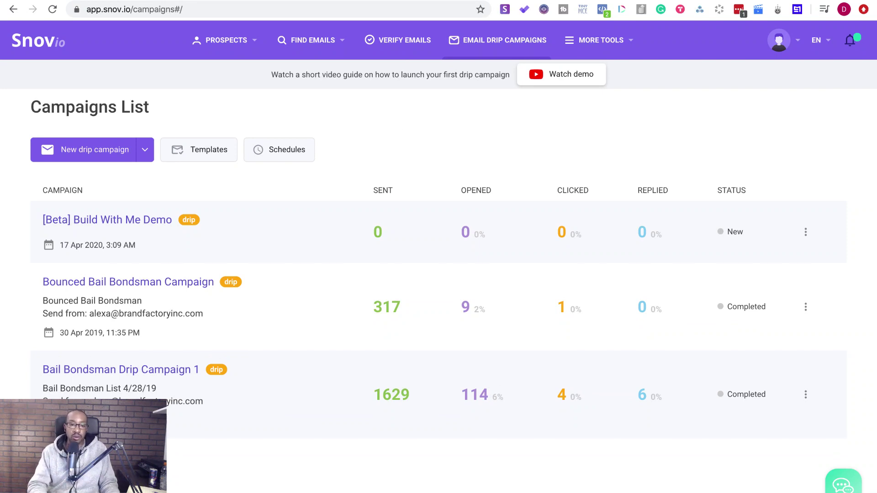
mouse_move(34, 1)
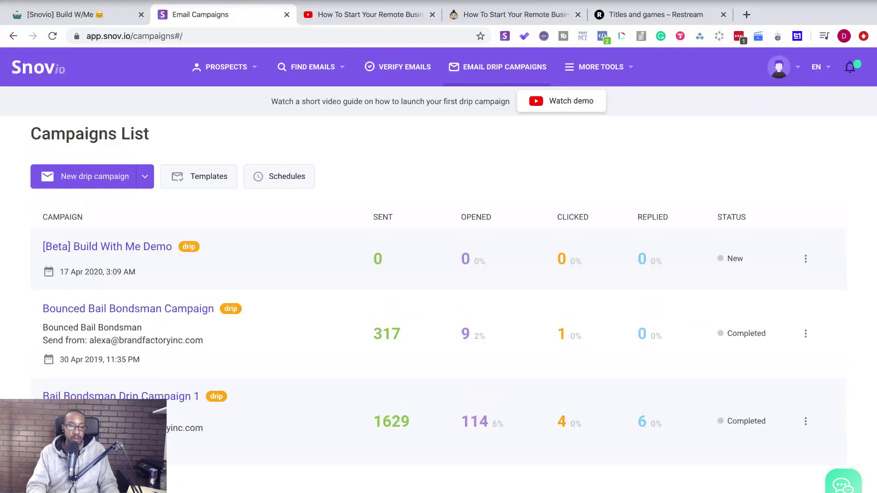
click(35, 0)
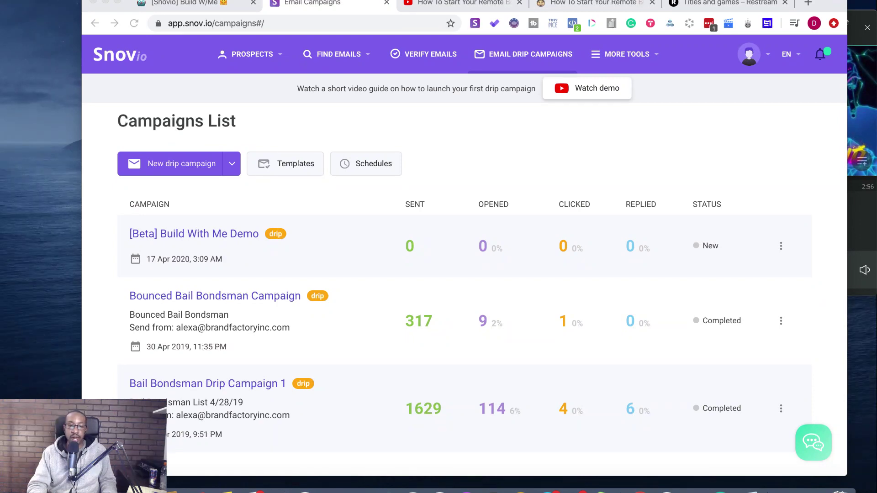
click(118, 2)
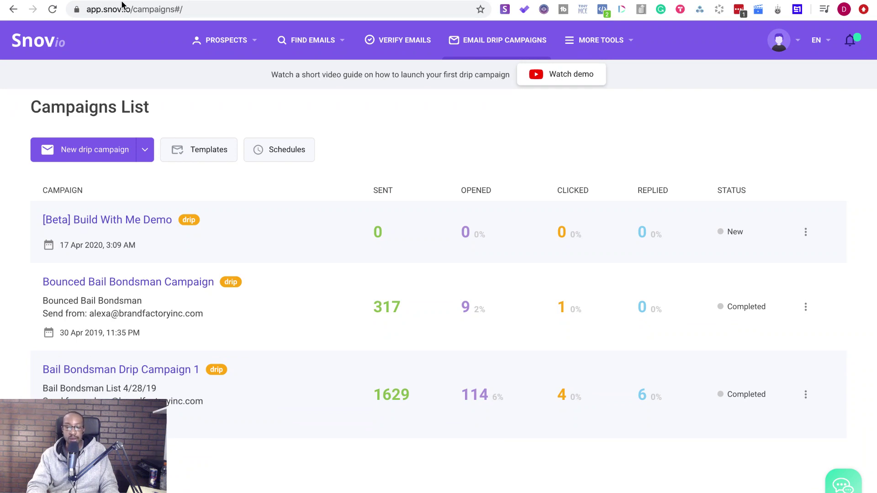
mouse_move(612, 48)
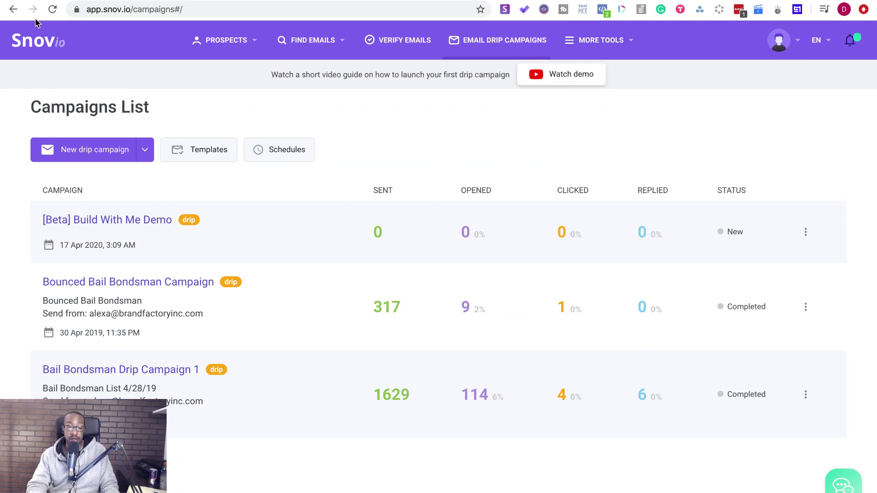
Step: Open the Snov.io prospect lists and look over the Paris Hilton Website list
click(47, 41)
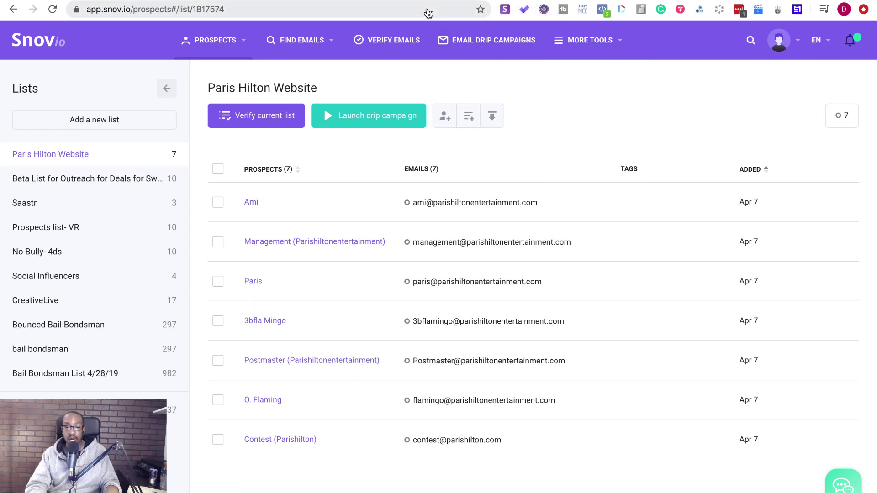
mouse_move(313, 47)
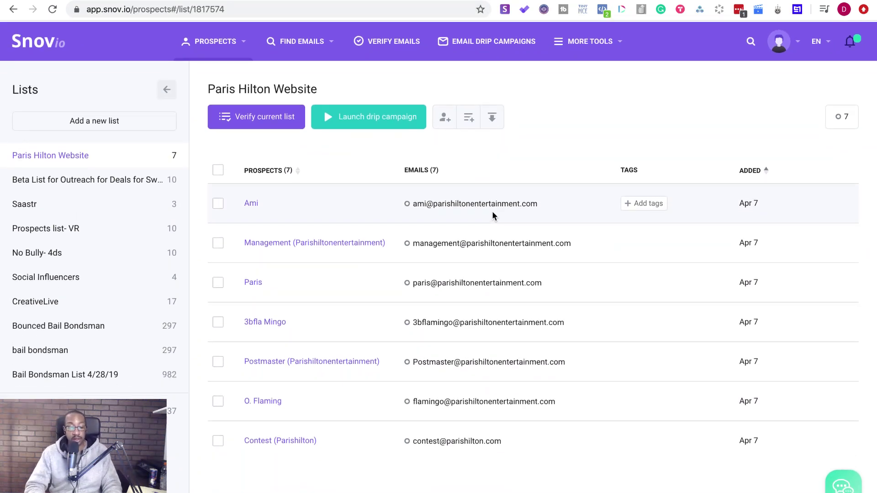
scroll(492, 216, down, 1)
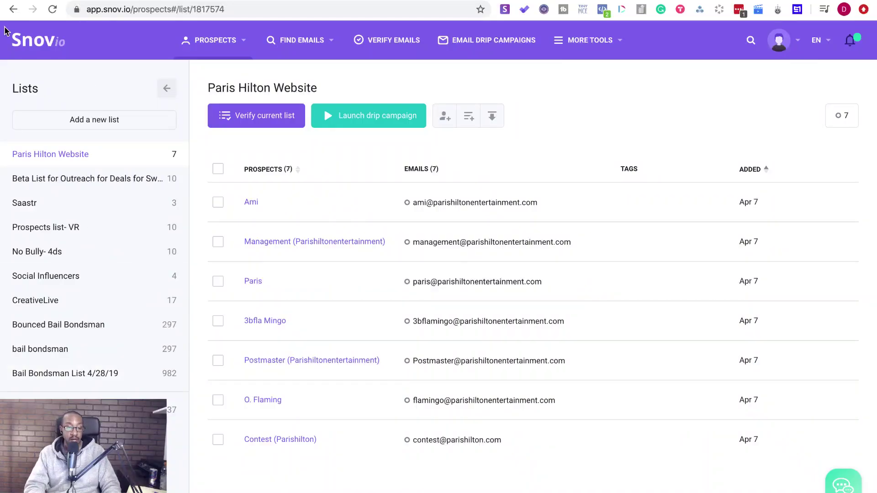
click(36, 45)
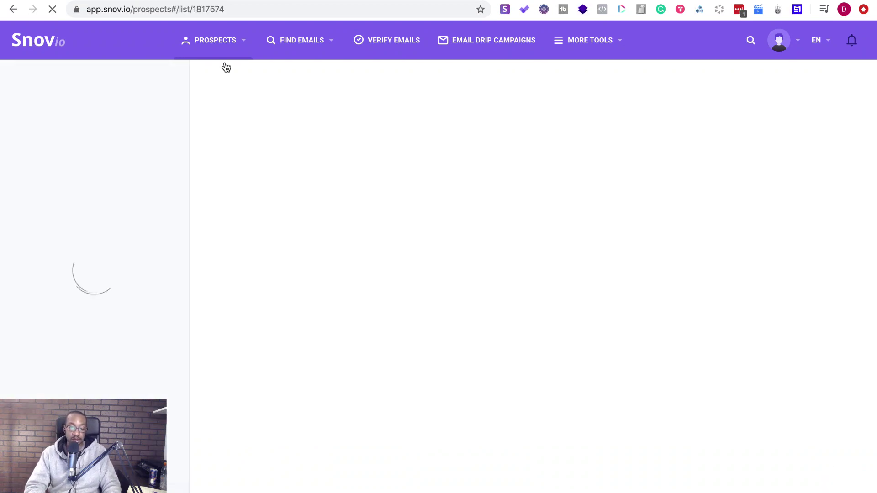
mouse_move(221, 46)
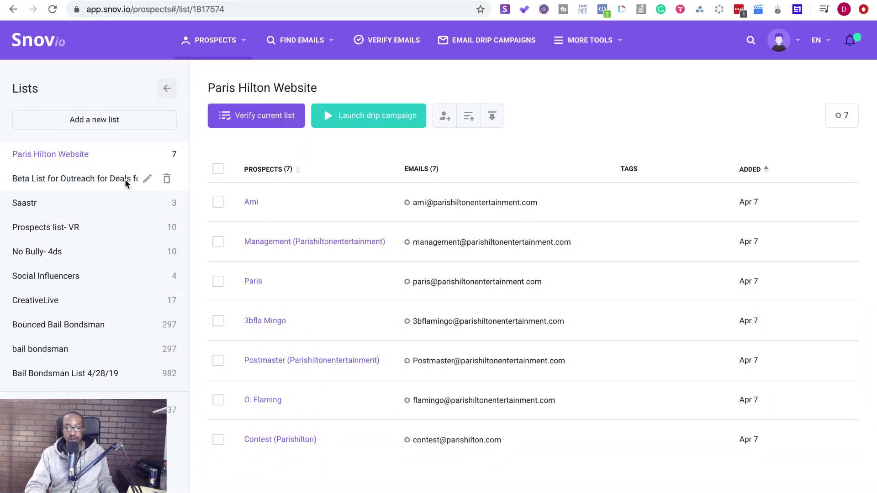
Step: Open the Snov.io API documentation and look through its authentication and API methods sections
mouse_move(593, 44)
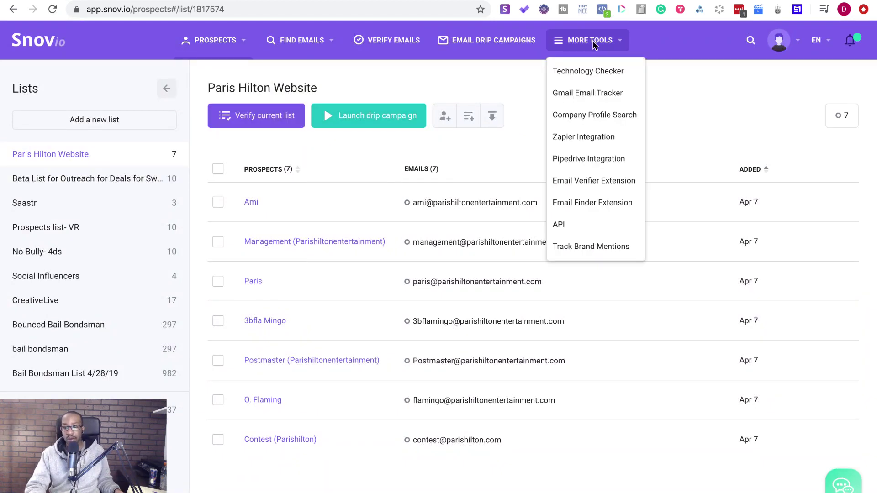
click(618, 223)
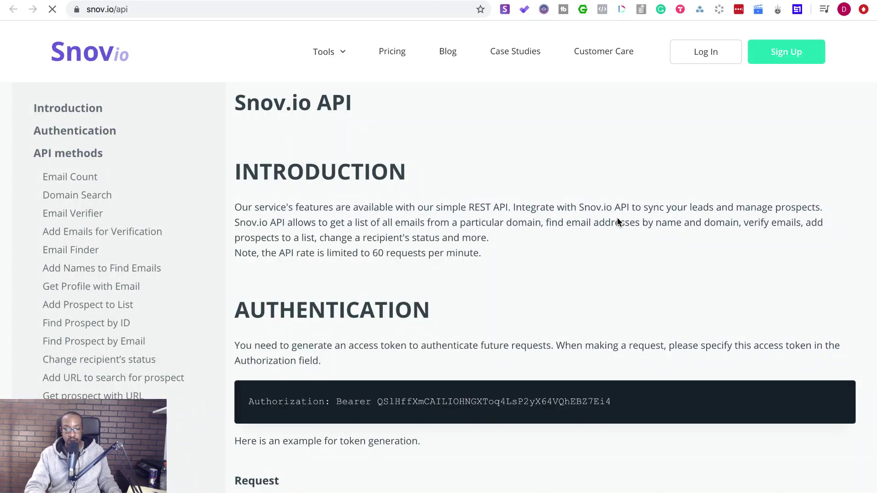
scroll(600, 317, down, 6)
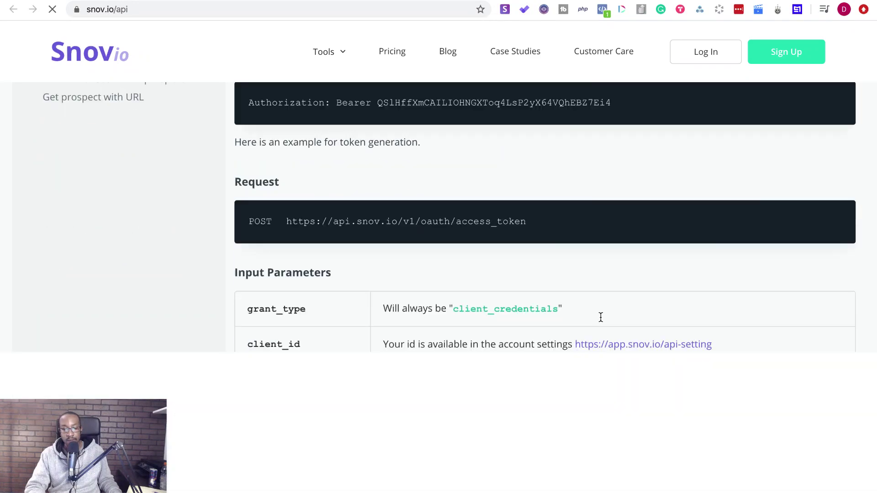
scroll(600, 317, down, 15)
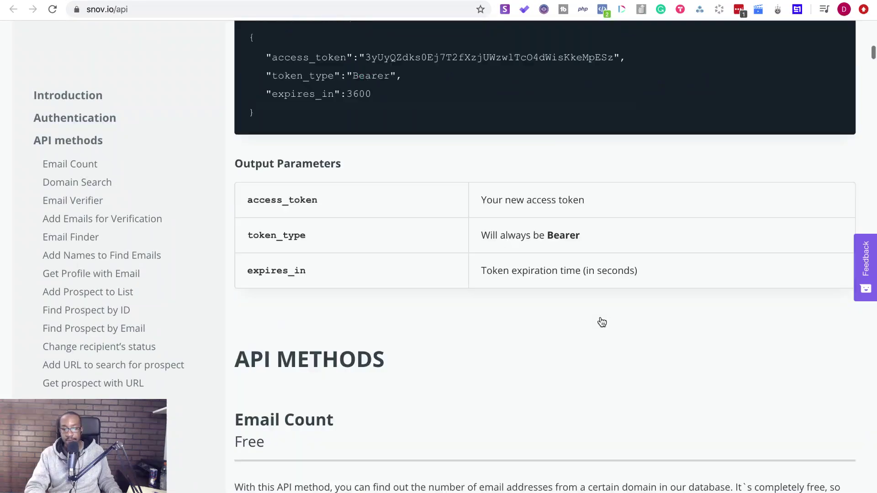
scroll(600, 322, down, 10)
scroll(601, 321, up, 20)
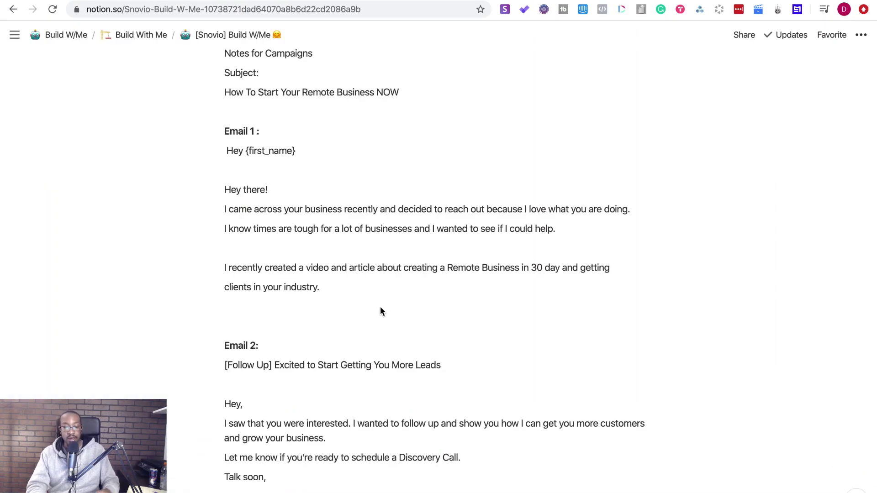
Step: On the Notion page, enter "White Labeled Prospecting Tool (SAAS Founder)" as item 3 under Business Ideas
scroll(379, 306, up, 10)
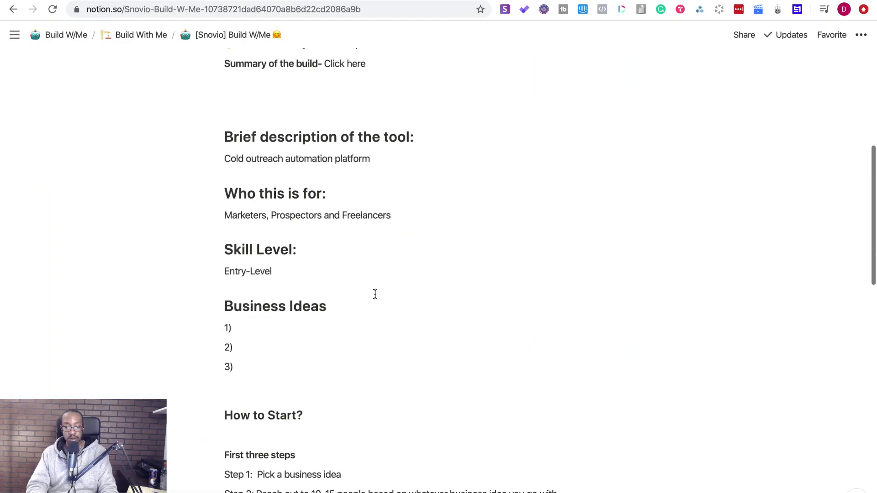
scroll(375, 294, down, 1)
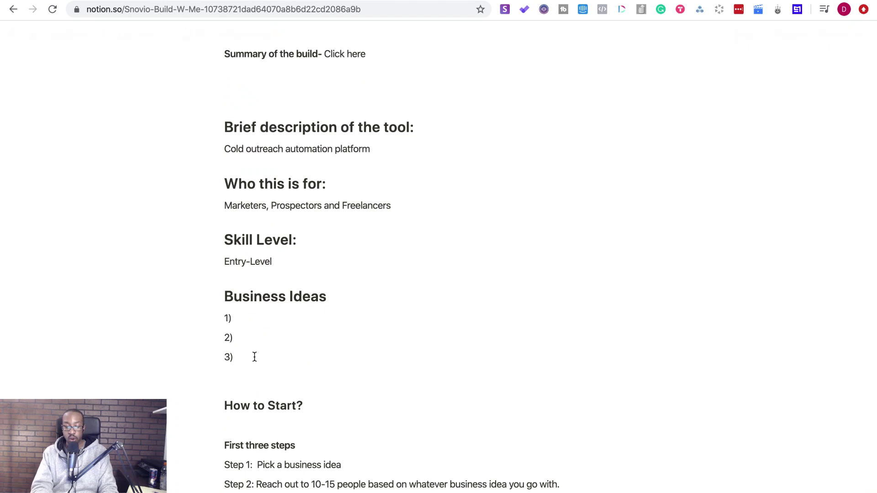
click(255, 357)
text(White Labeled Prospect)
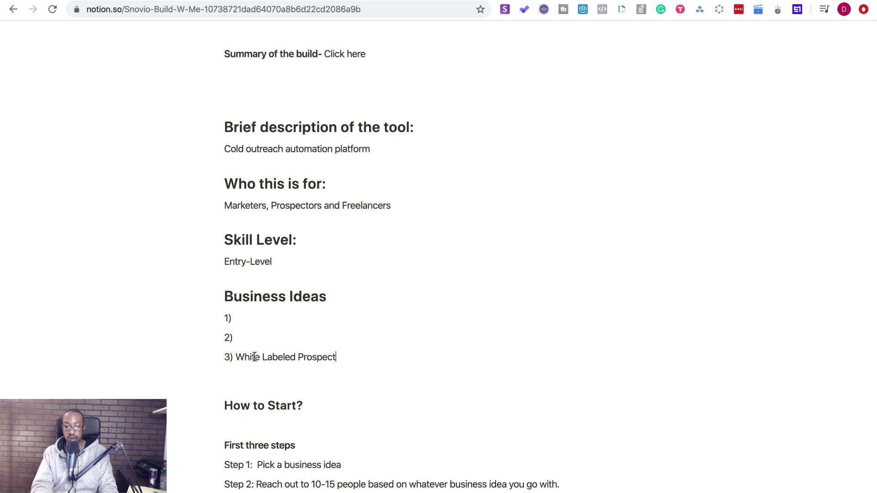
text(ing Tool (Saas)
key(BackSpace)
key(BackSpace)
key(BackSpace)
text(AA)
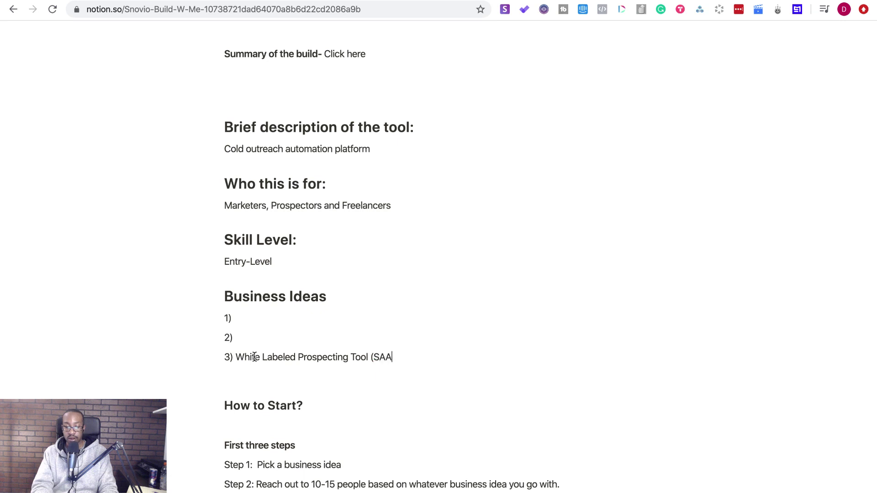
text(S Founder))
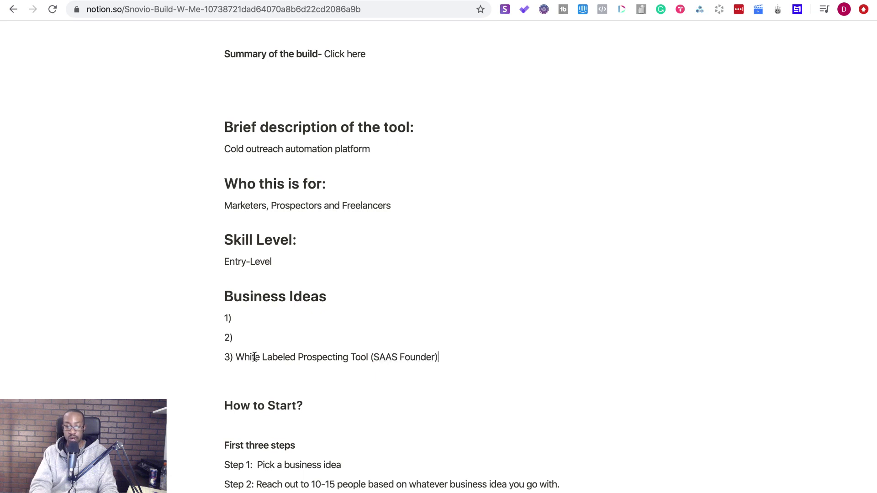
Step: Enter "Prospector" as item 1 under Business Ideas
click(260, 318)
text(P)
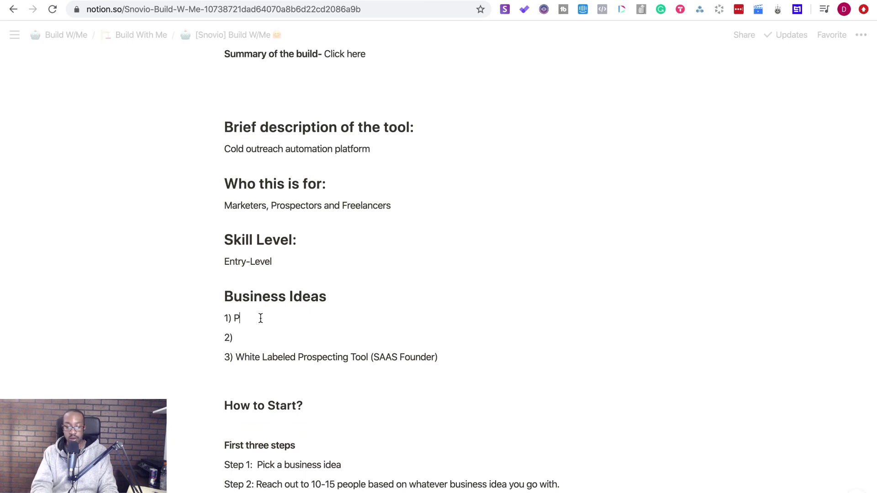
text(rospector)
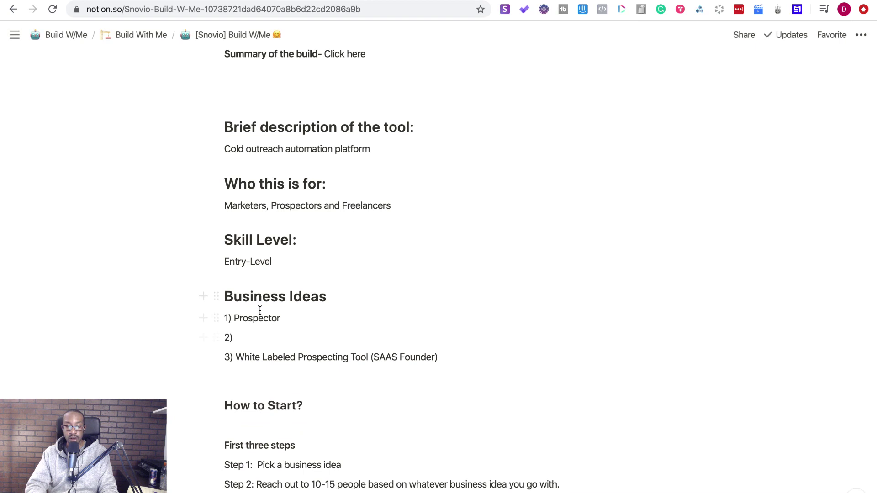
Step: Enter "CMO for Hire" as item 2 under Business Ideas
click(253, 336)
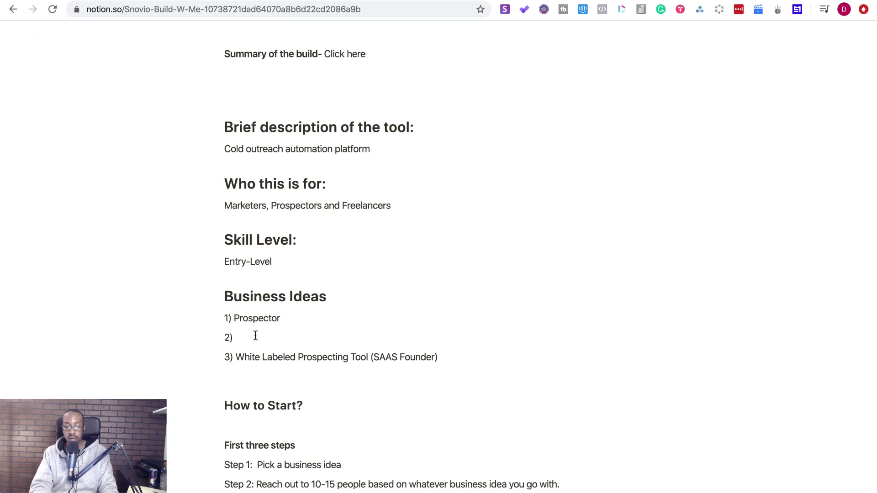
text(M)
key(BackSpace)
text(Mark)
key(BackSpace)
key(BackSpace)
key(BackSpace)
key(BackSpace)
text(CMO for Hire)
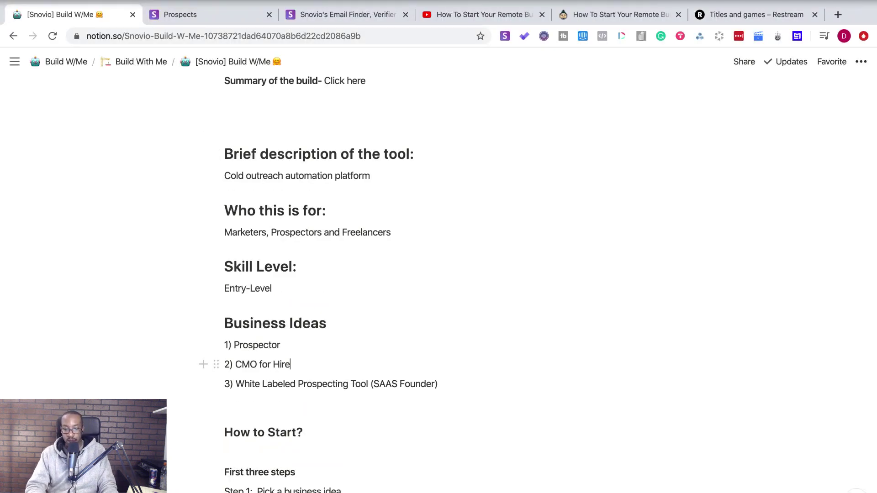
key(ctrl+super+f)
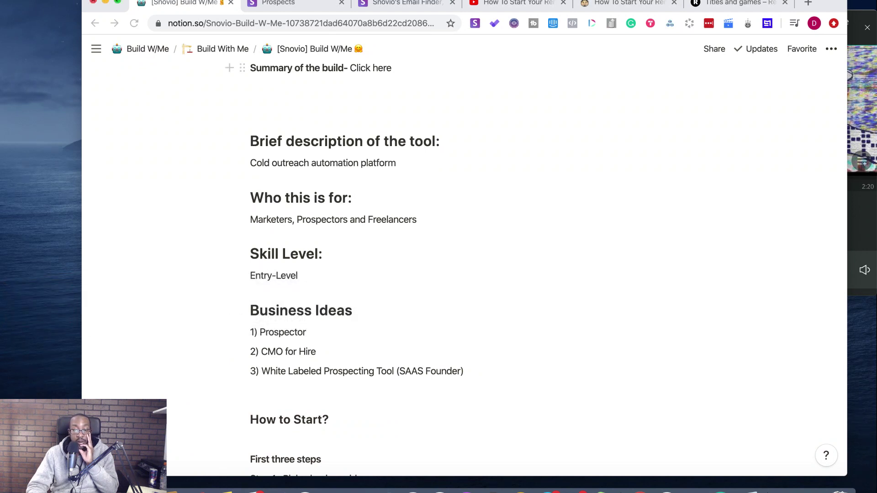
Step: Remove the blank line beneath the "How to Start?" heading on the Snovio Build W/Me page
click(117, 2)
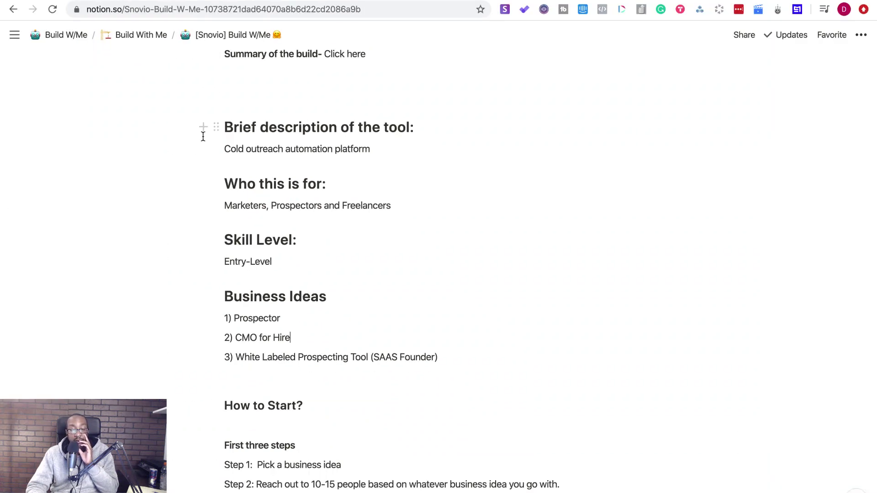
scroll(237, 278, down, 20)
scroll(229, 283, up, 20)
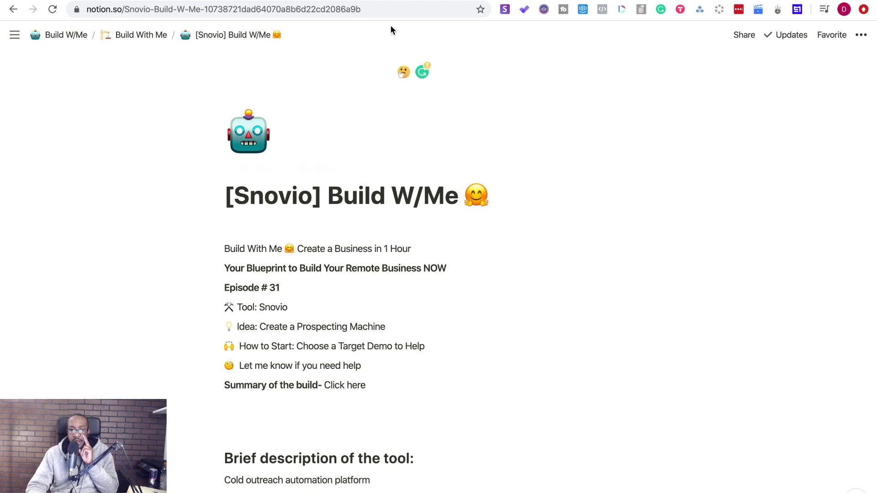
key(ctrl+Tab)
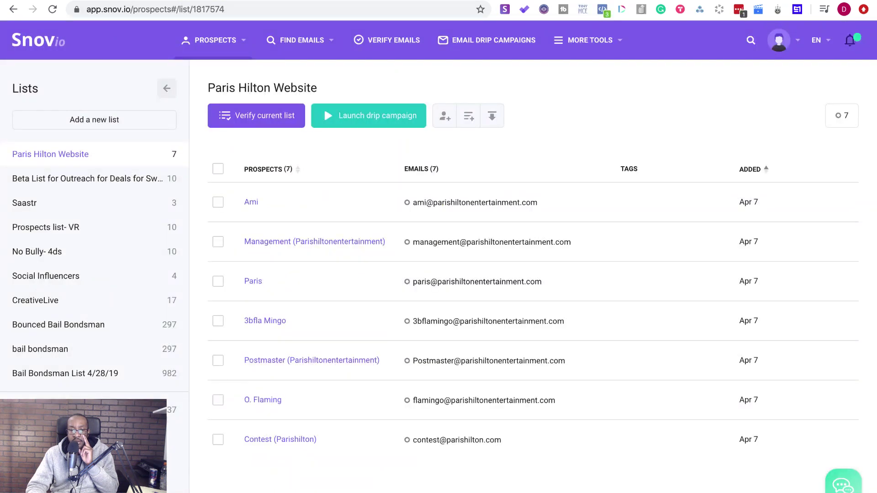
key(ctrl+shift+Tab)
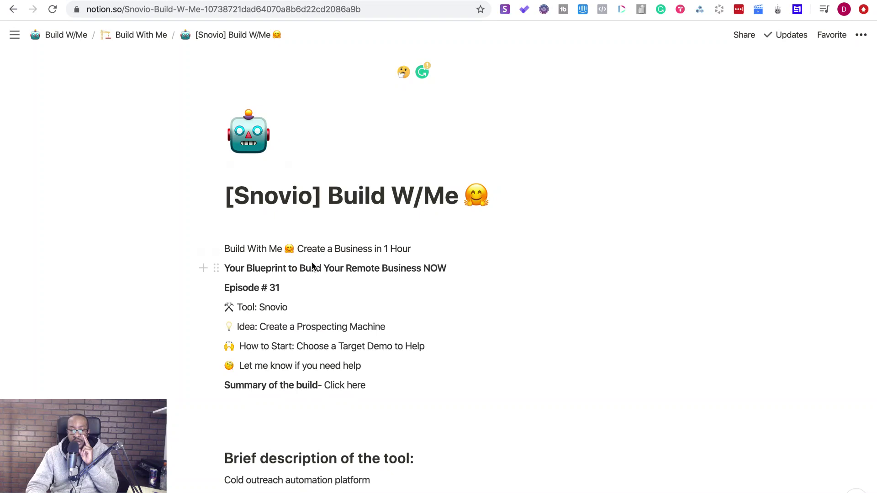
scroll(312, 263, down, 5)
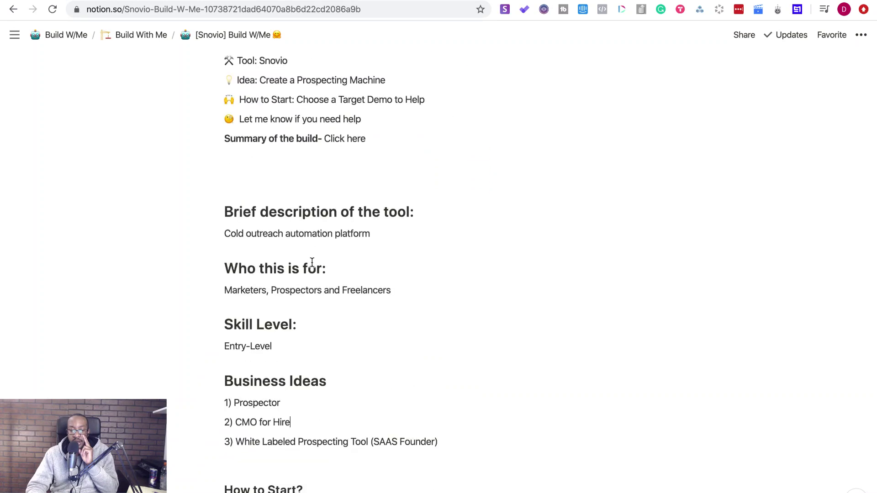
scroll(312, 263, down, 5)
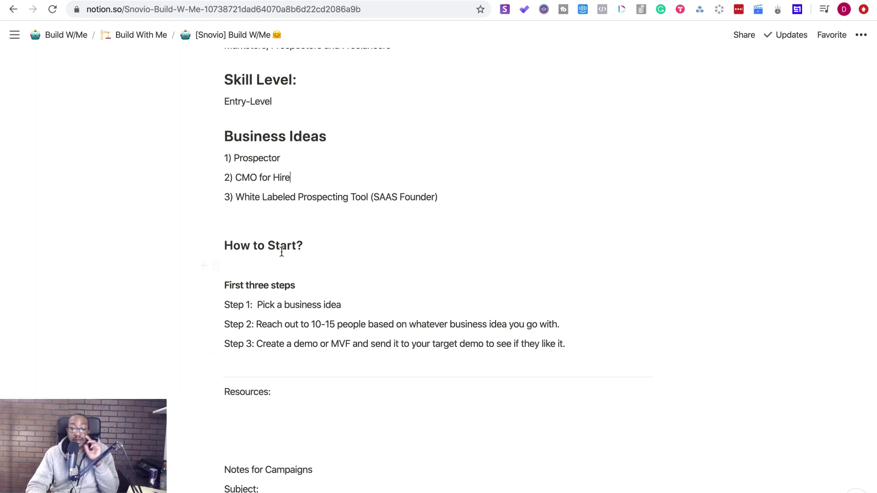
click(257, 258)
key(BackSpace)
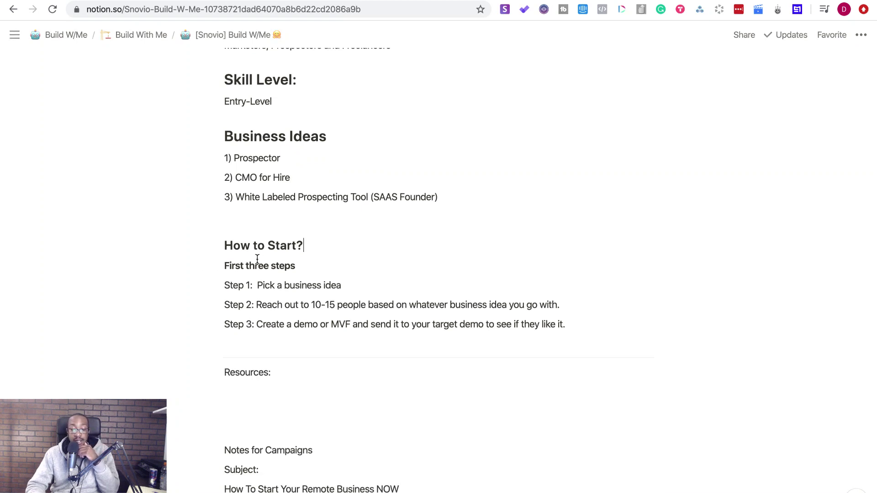
Step: Open the "Software for the Show" checklist from the Template Completion Model page
scroll(274, 319, down, 6)
scroll(289, 349, up, 15)
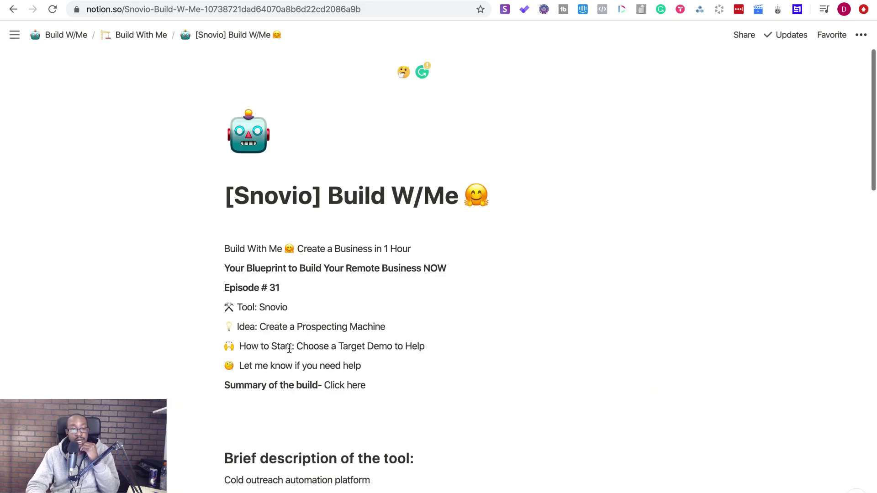
mouse_move(15, 39)
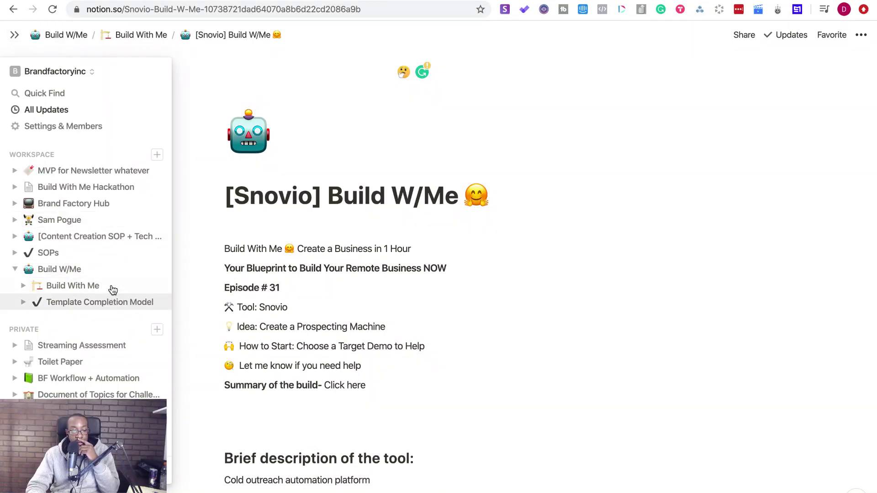
click(102, 303)
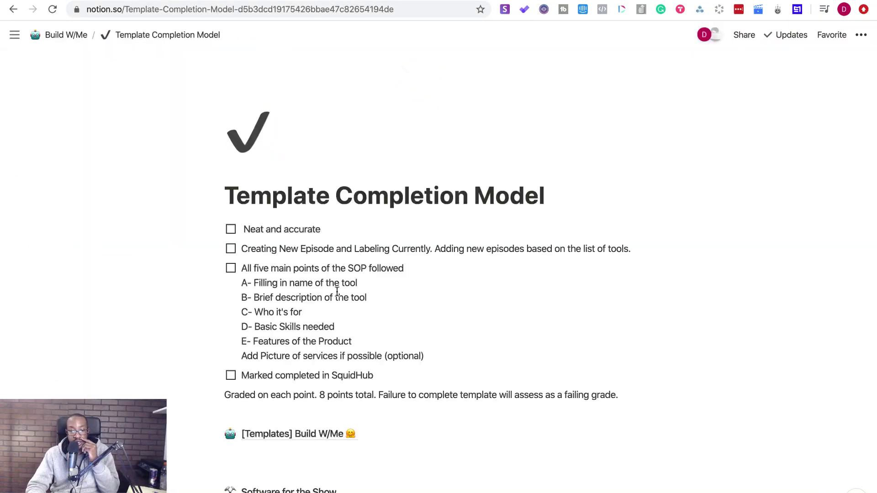
scroll(303, 339, down, 4)
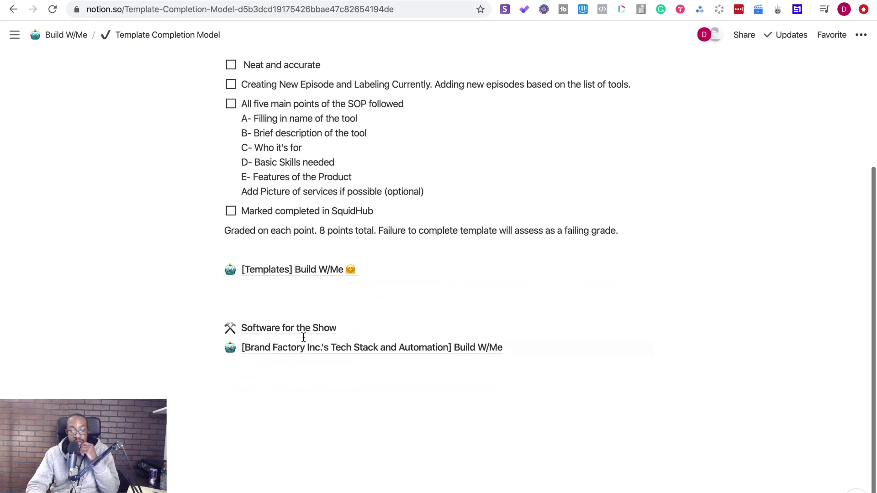
click(302, 328)
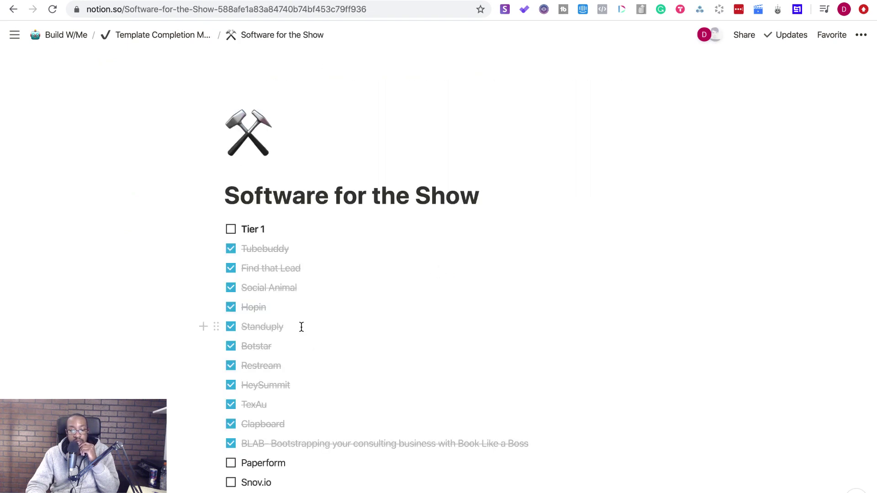
scroll(301, 327, down, 5)
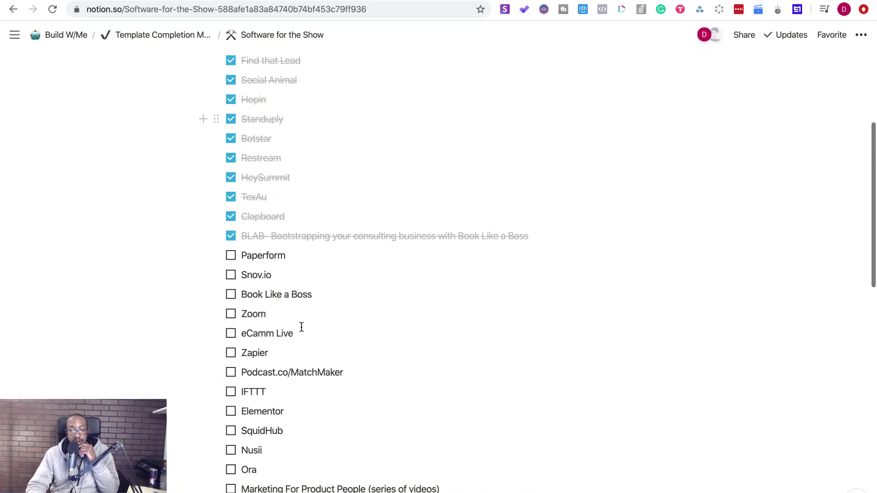
Step: Check off Paperform, Snov.io and Book Like a Boss in the Software for the Show checklist
click(231, 258)
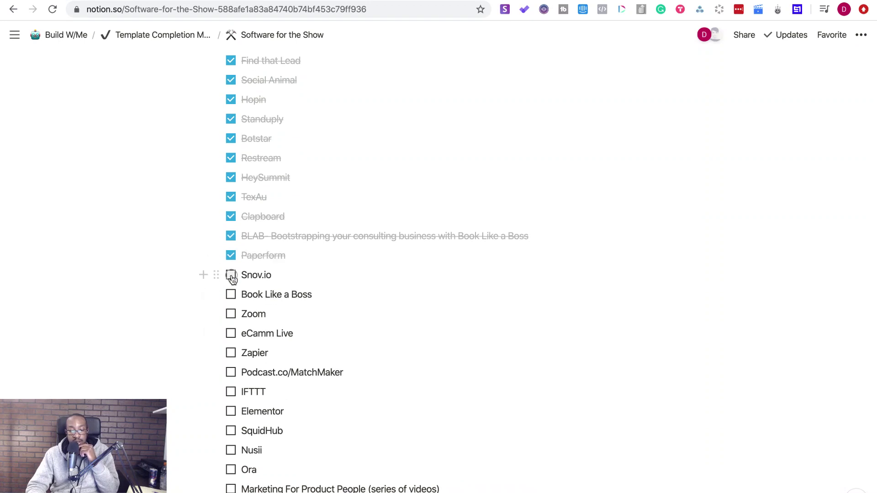
click(231, 276)
scroll(226, 302, down, 3)
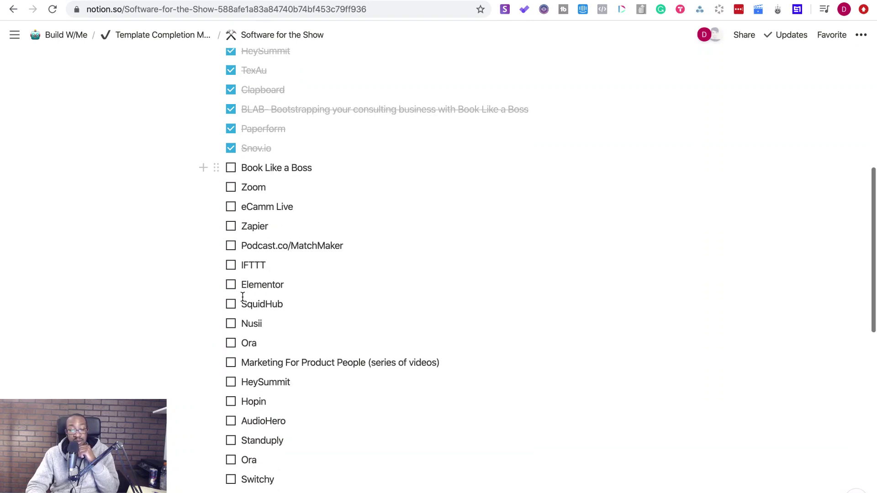
click(231, 162)
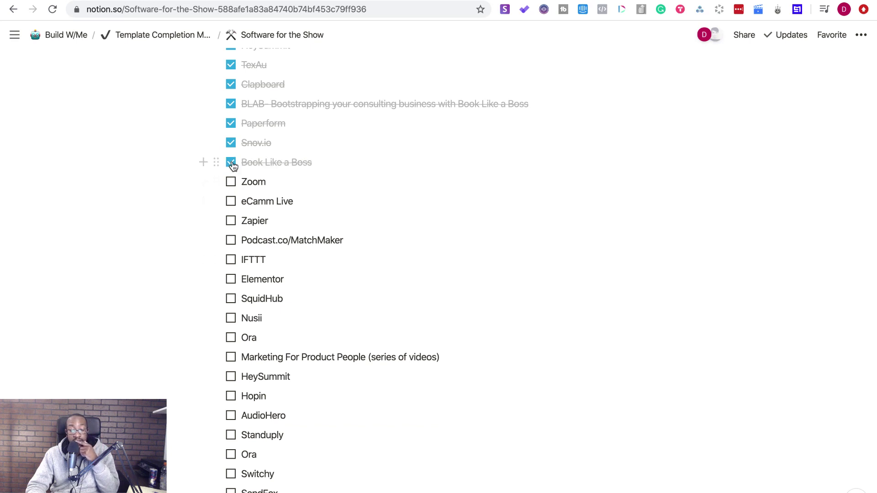
Step: Check off the unchecked HeySummit and Hopin entries below "Marketing For Product People (series of videos)"
scroll(223, 226, down, 2)
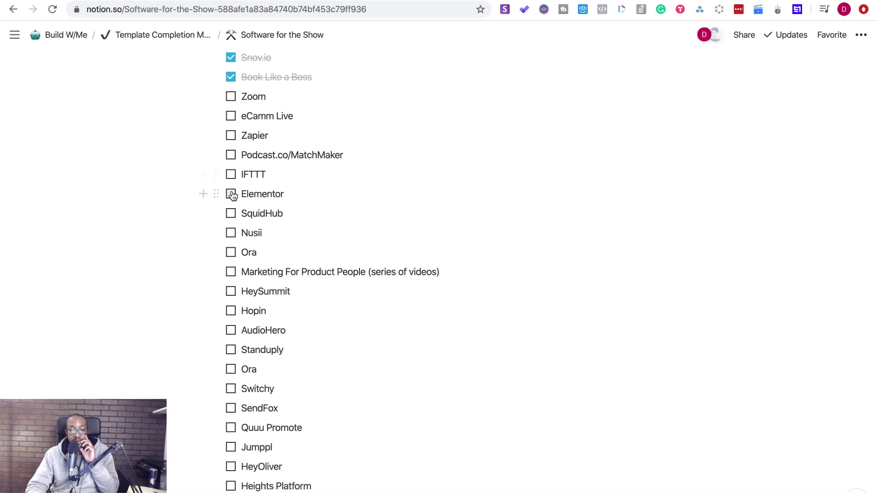
scroll(232, 195, down, 3)
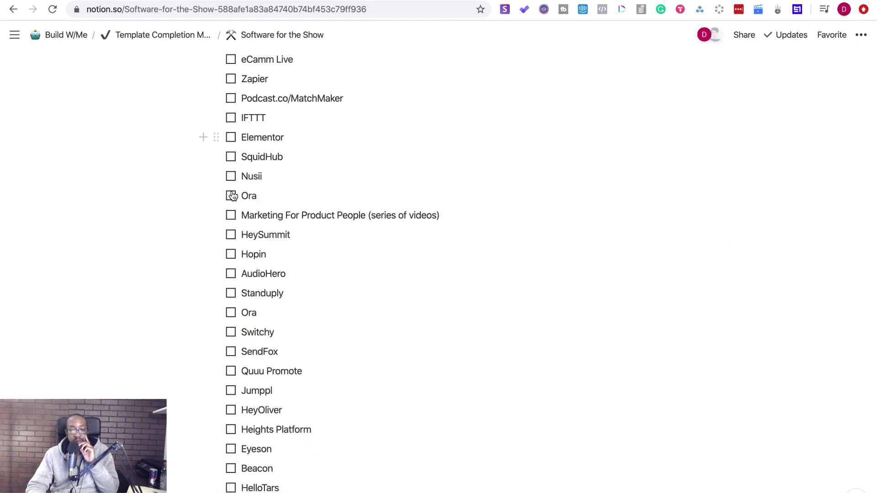
scroll(232, 196, down, 3)
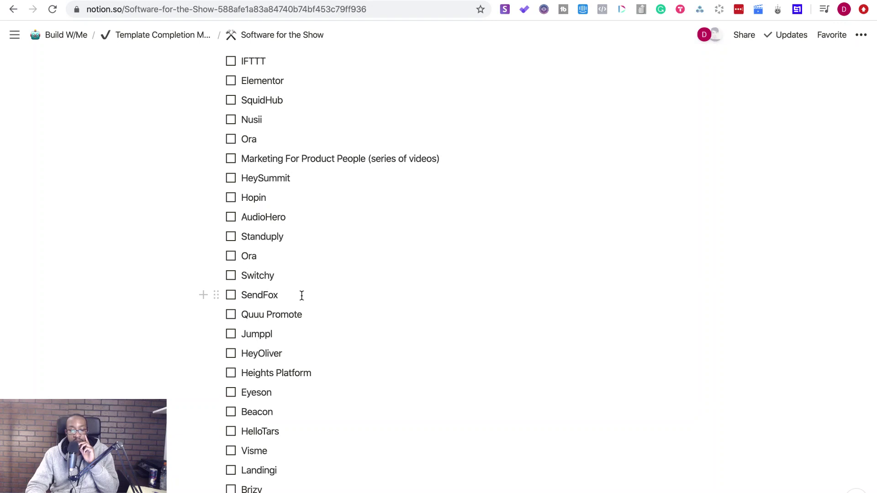
scroll(301, 295, down, 3)
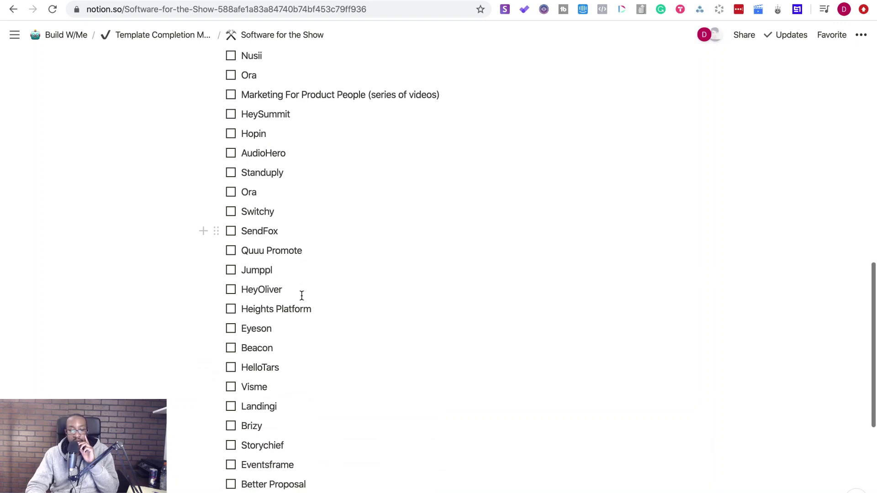
drag(231, 118, 231, 139)
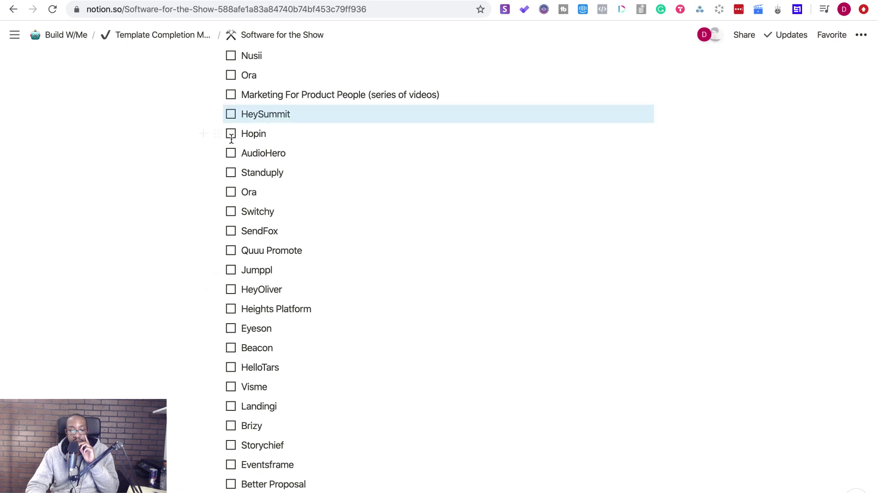
click(231, 135)
click(232, 114)
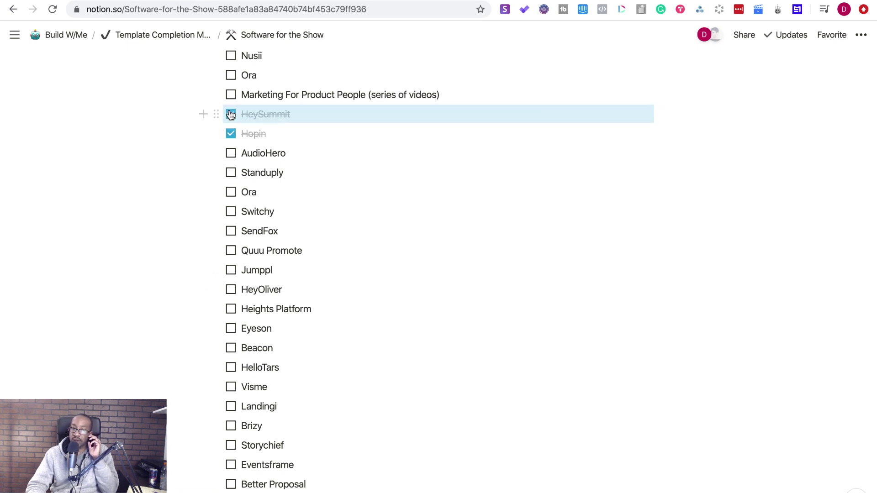
mouse_move(61, 2)
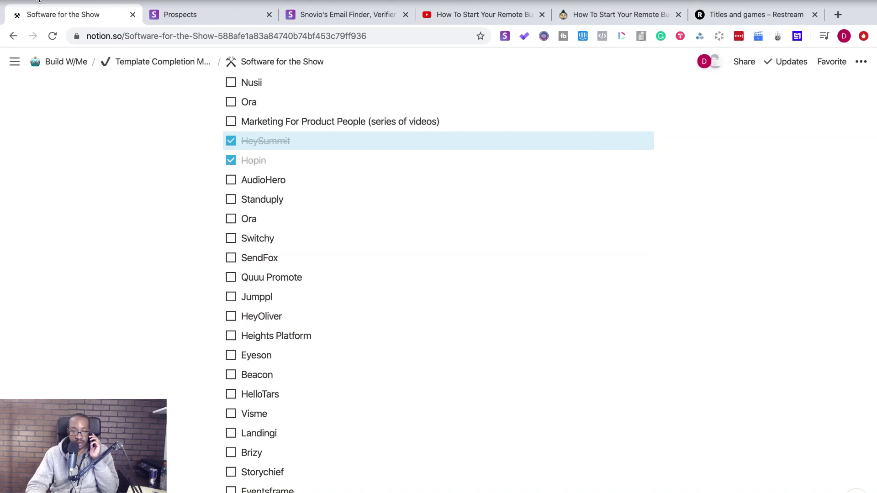
key(ctrl+super+f)
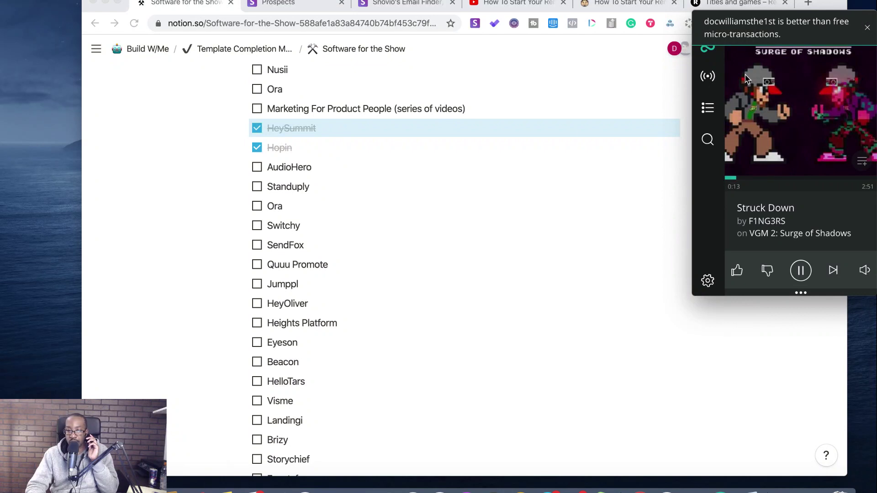
click(699, 410)
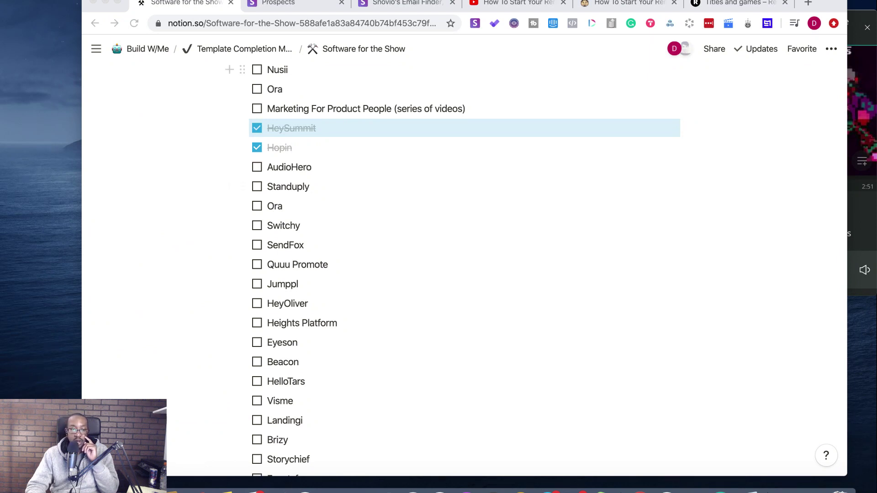
click(117, 2)
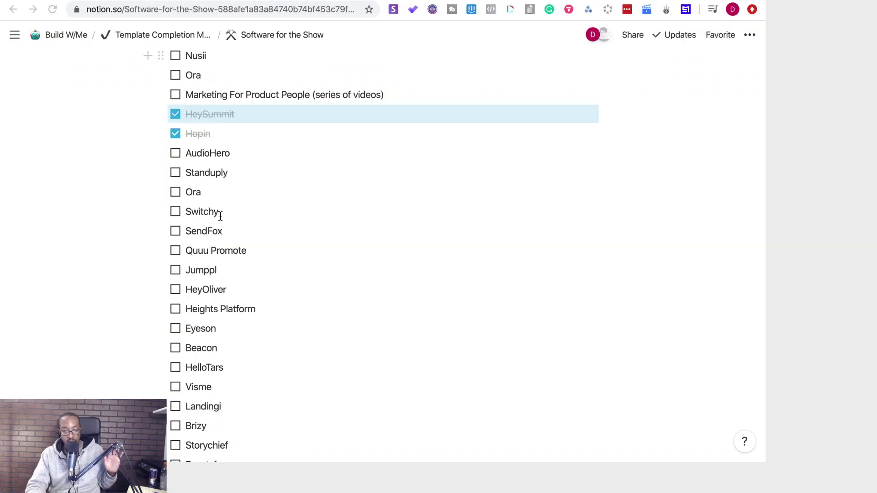
Step: Return to the Build With Me episode list, open the Episode 31 Snovio page and review its content
scroll(221, 223, up, 1)
scroll(221, 222, up, 15)
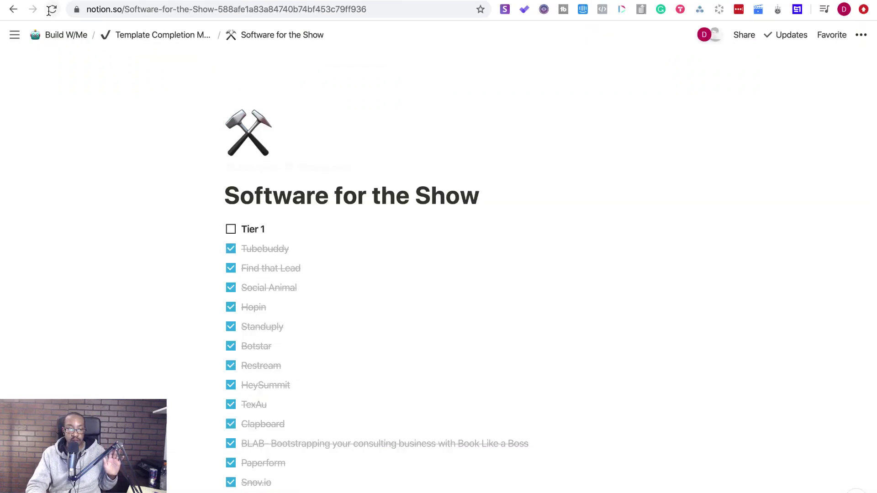
click(59, 39)
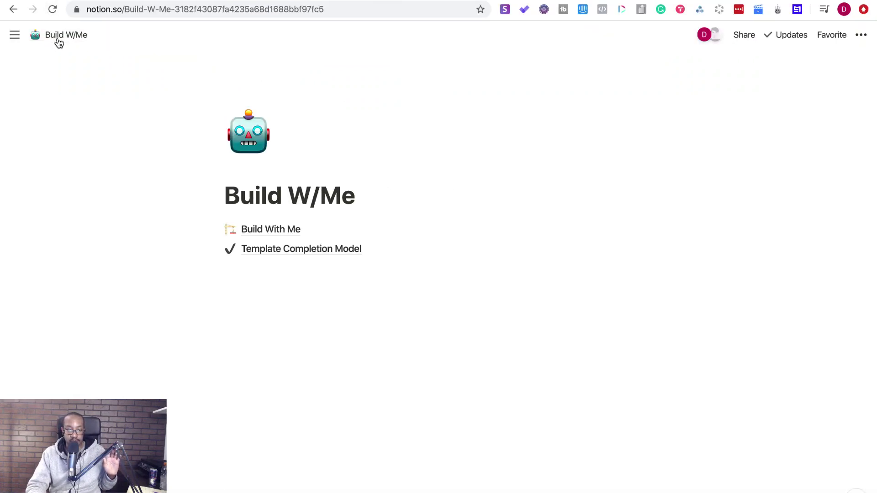
click(267, 229)
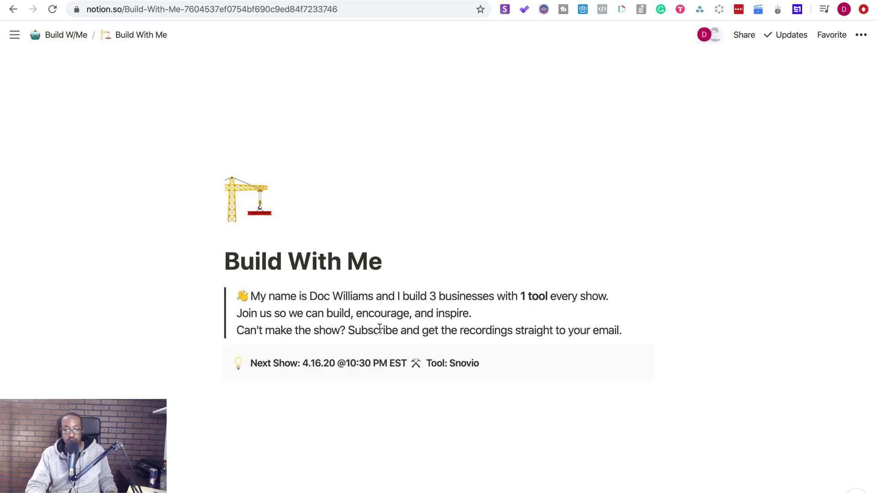
scroll(380, 329, down, 20)
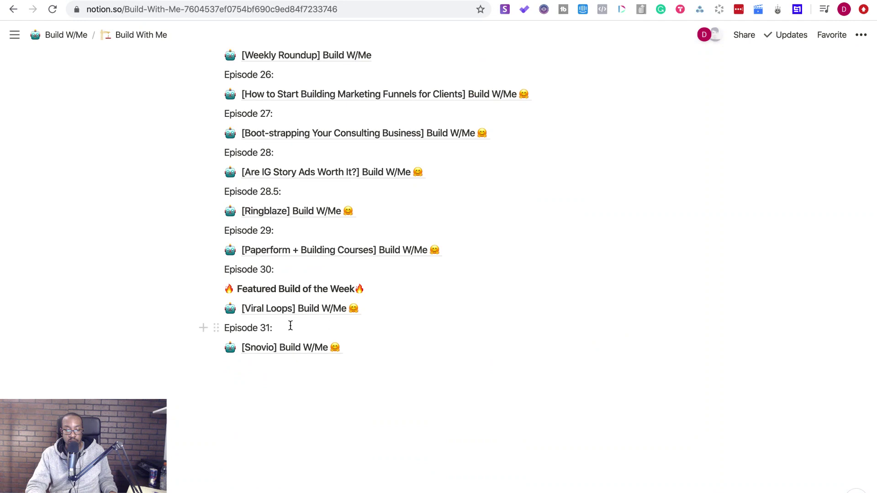
click(288, 347)
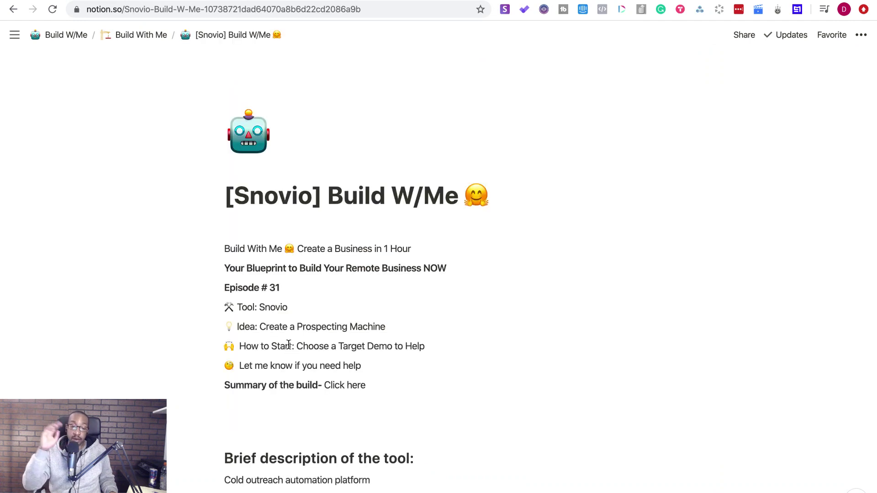
scroll(288, 344, down, 10)
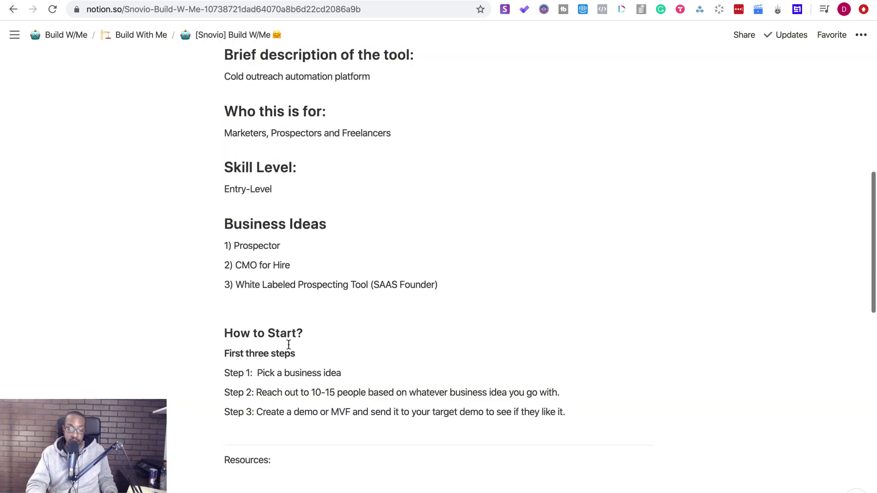
scroll(288, 343, up, 10)
Step: Switch to Snov.io and open the page for verifying individual emails
click(186, 1)
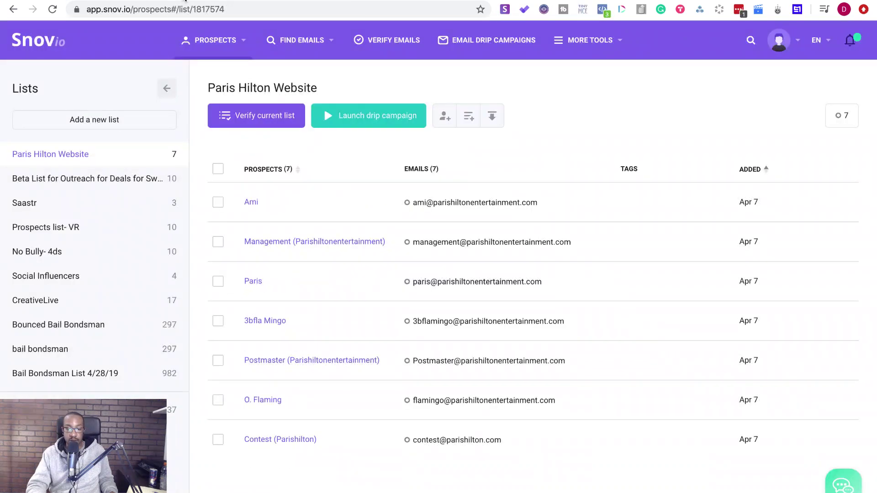
click(59, 49)
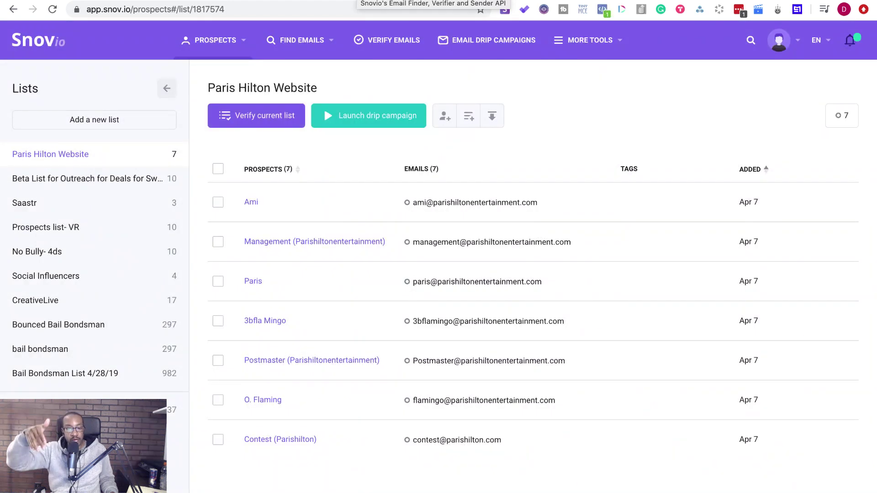
click(388, 37)
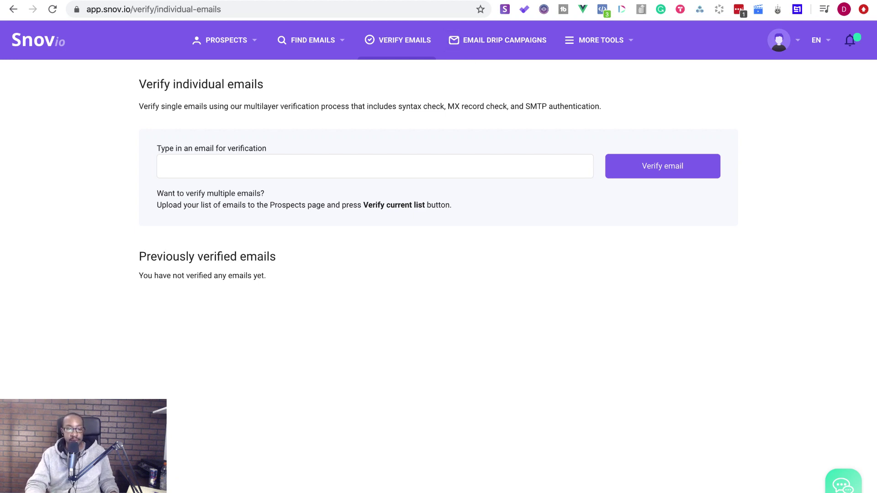
Step: Switch to the Snovio page in Notion and delete an empty line below the "Summary of the build" line
click(91, 0)
scroll(311, 293, down, 5)
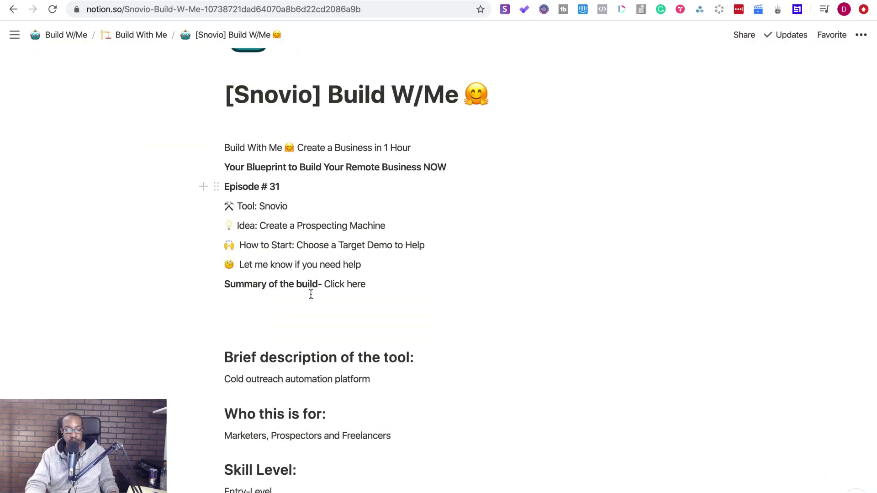
click(311, 320)
key(BackSpace)
Step: Review the Snovio page from its episode summary through the business ideas and the how-to-start steps
scroll(341, 358, down, 8)
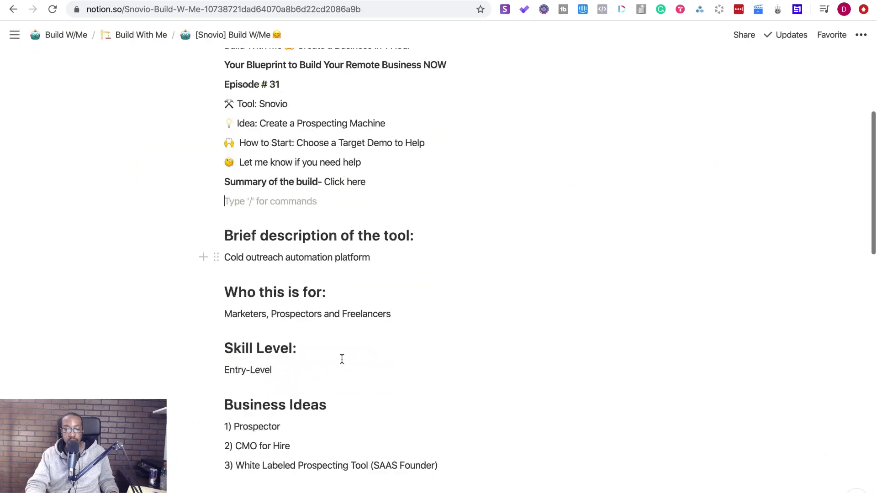
scroll(342, 359, down, 4)
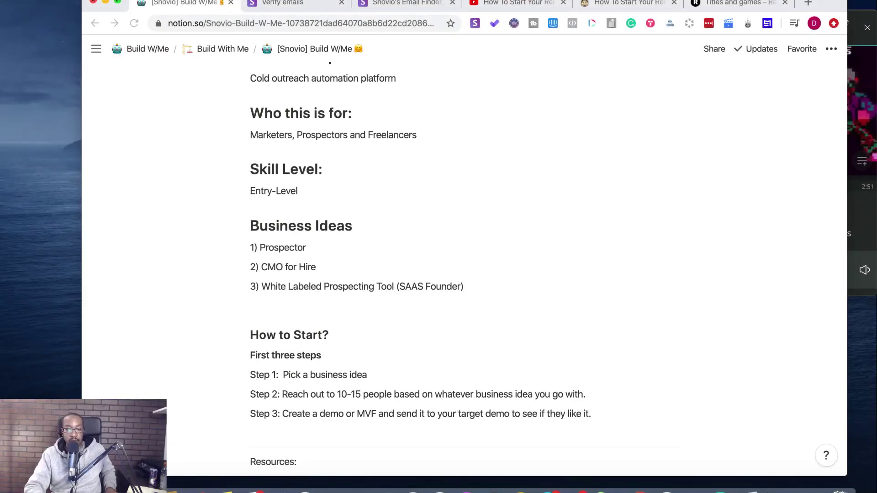
key(ctrl+super+f)
scroll(182, 203, up, 10)
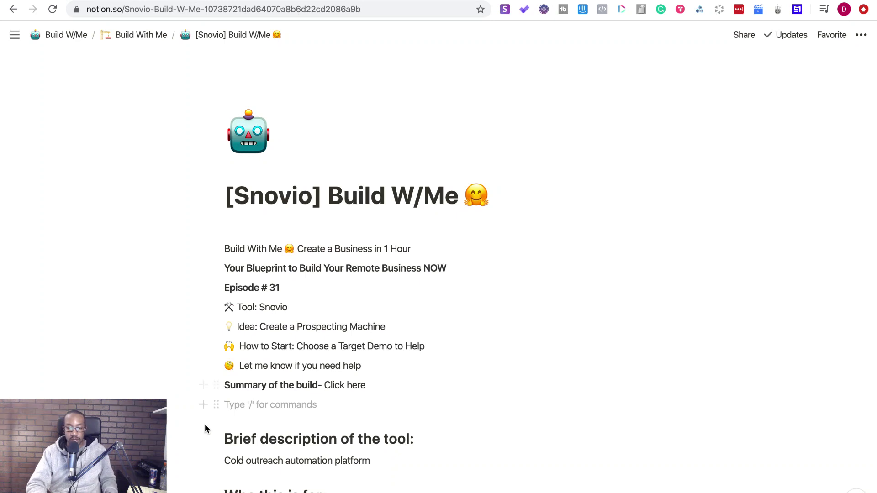
scroll(205, 428, down, 3)
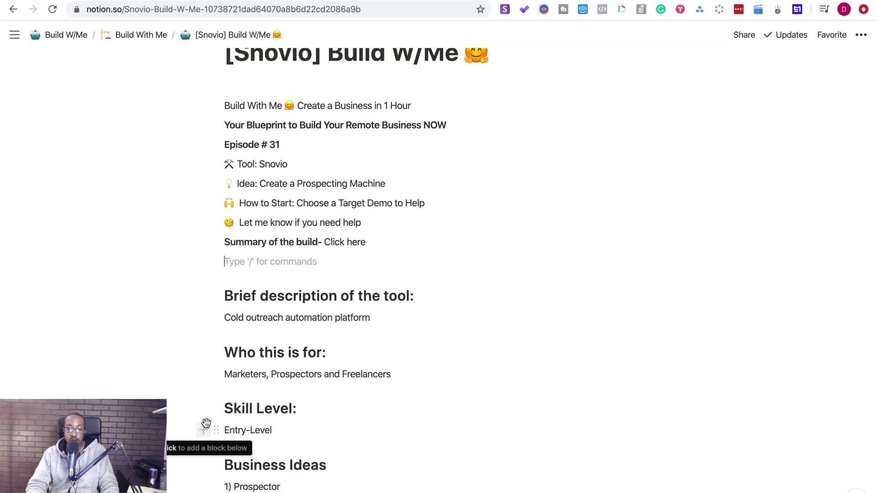
scroll(206, 423, down, 5)
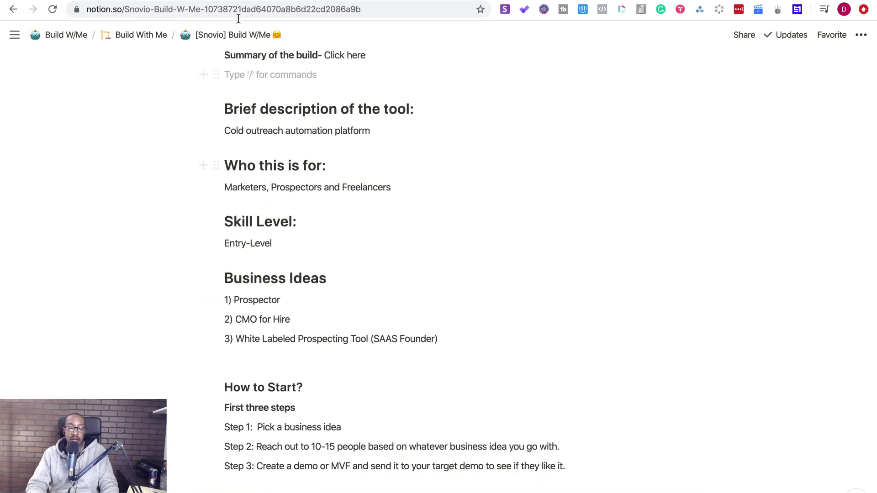
Step: Switch to Snov.io, open the email drip campaigns list and bring up the builder for a new drip campaign
click(223, 0)
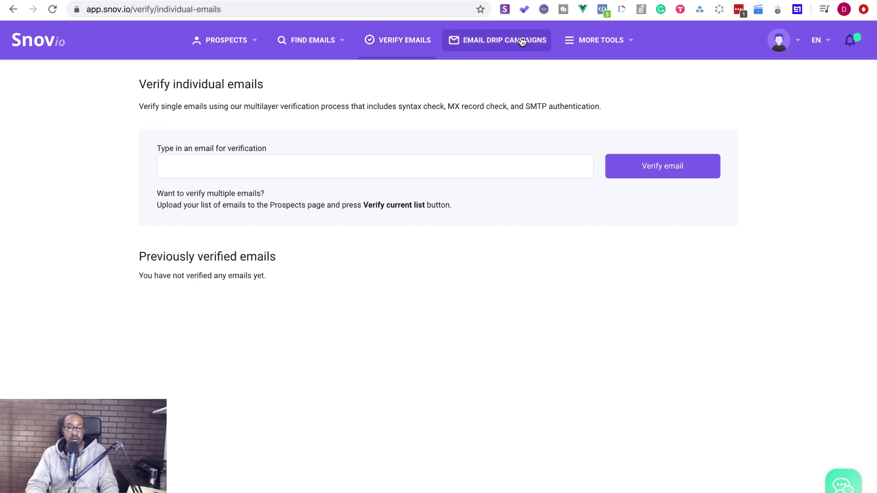
mouse_move(214, 56)
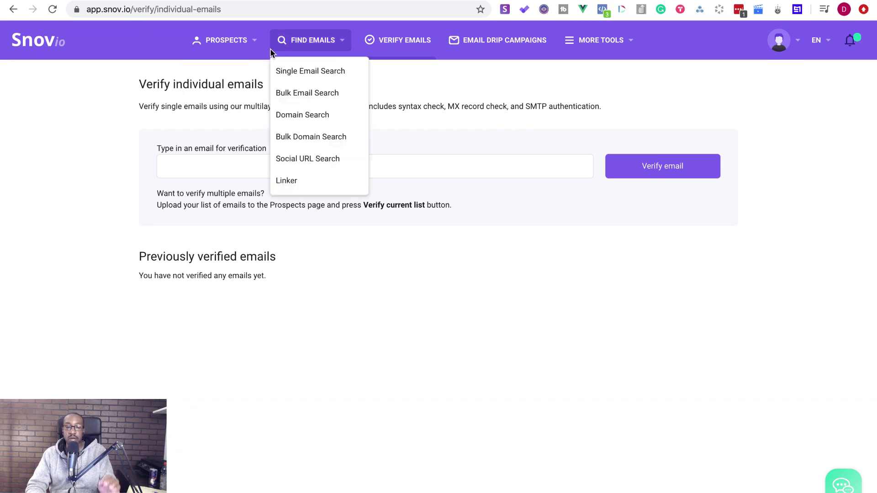
mouse_move(277, 37)
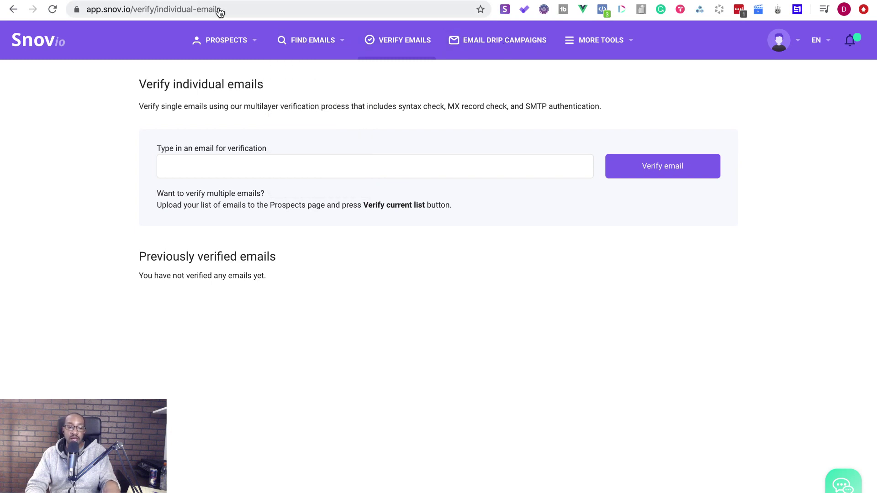
click(478, 48)
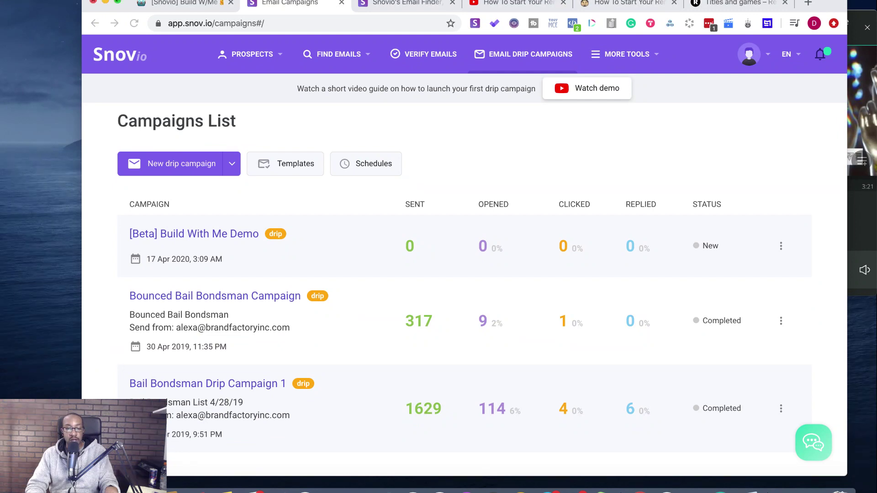
click(118, 2)
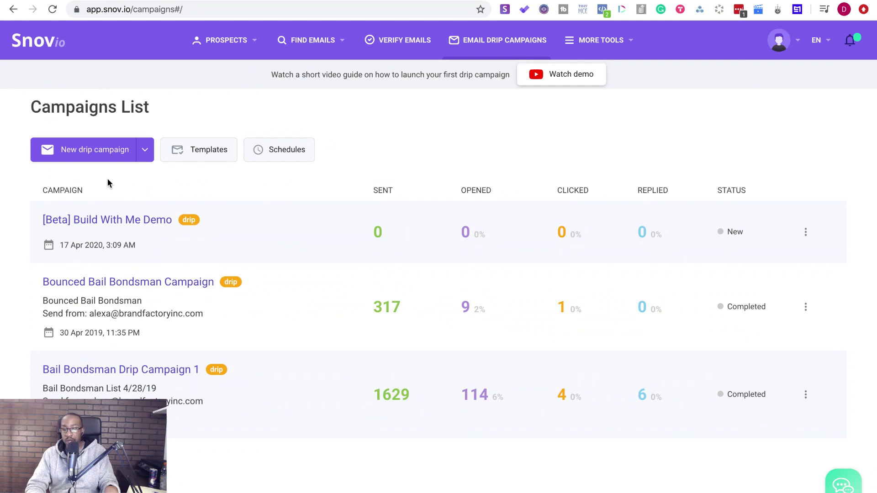
click(93, 156)
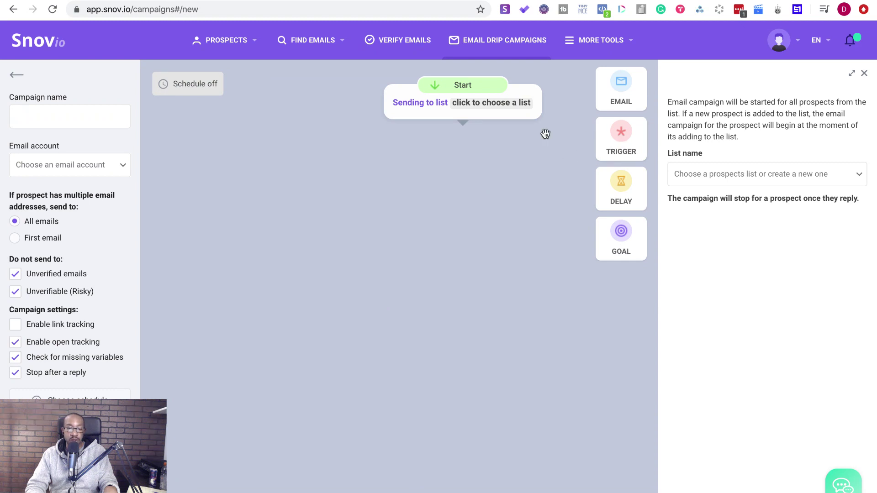
Step: Return to the Snov.io prospects page and look at the Snov.io API documentation
click(27, 49)
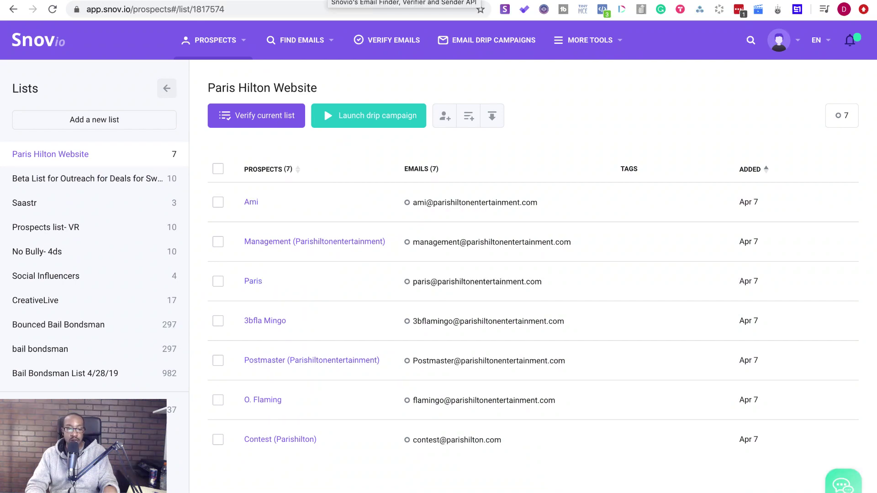
click(329, 0)
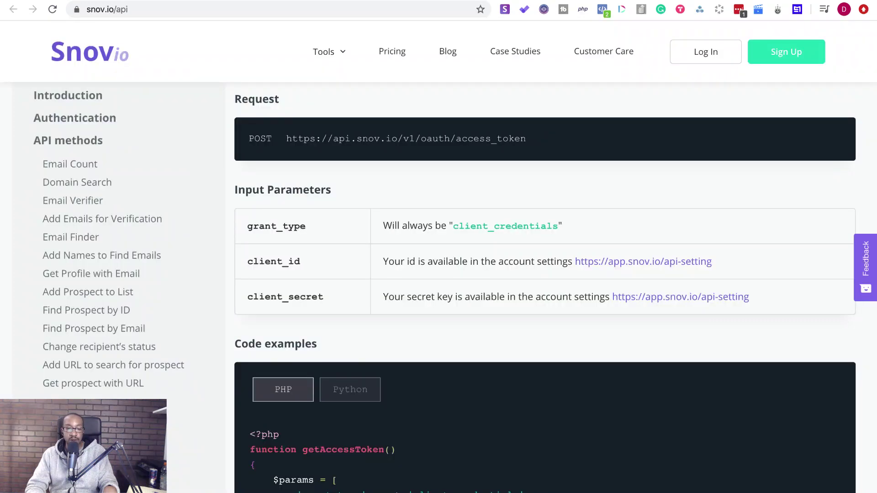
click(197, 0)
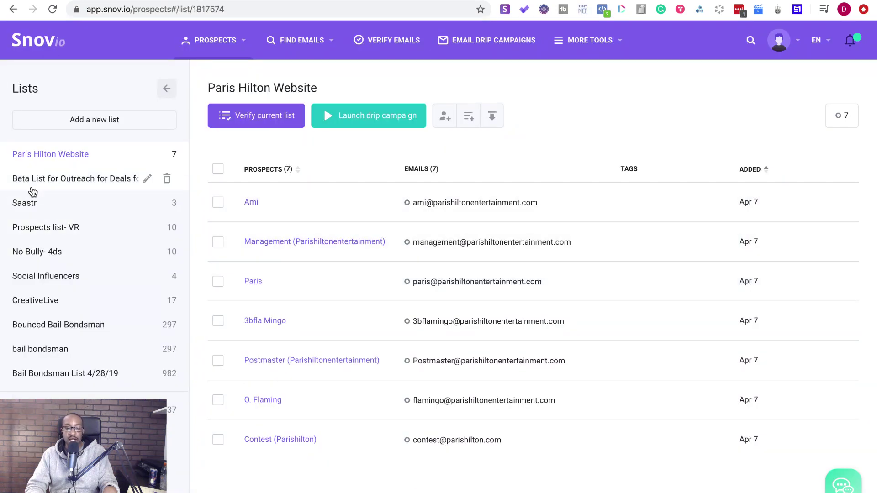
click(34, 43)
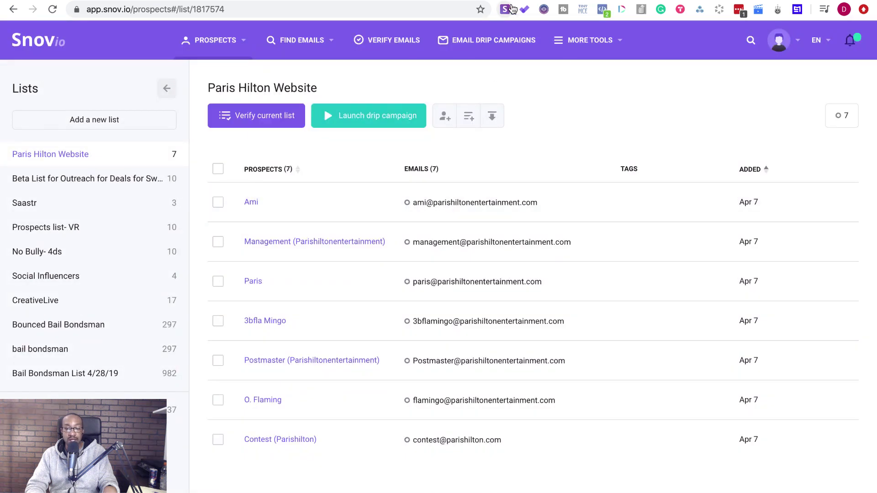
Step: Examine the emails found by the Snov.io browser extension and the prospect lists available for saving them
click(505, 10)
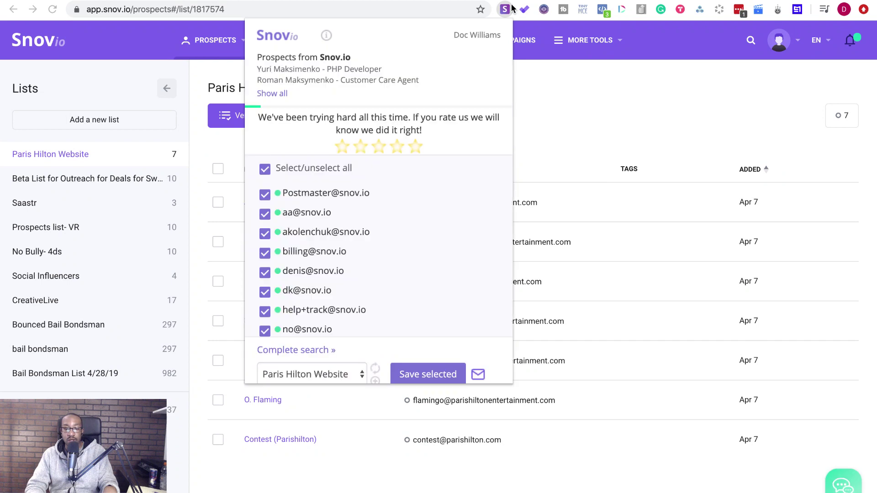
scroll(434, 171, down, 2)
scroll(436, 171, up, 2)
scroll(336, 251, down, 3)
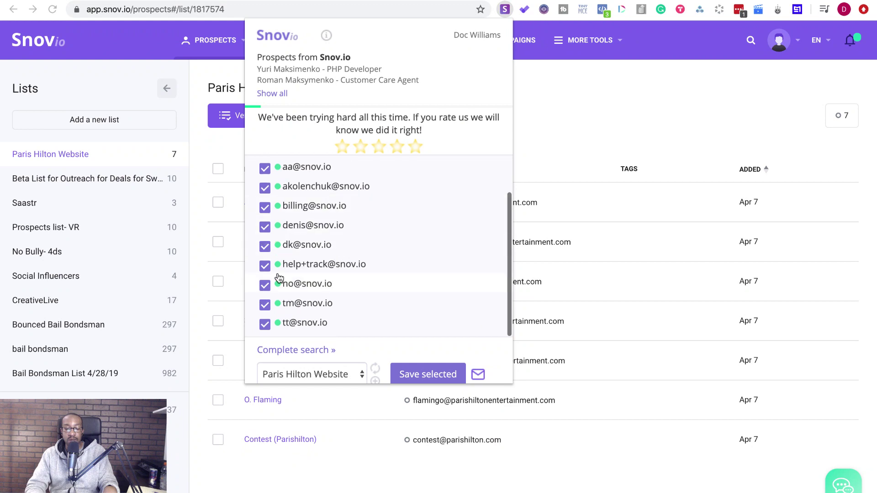
click(354, 375)
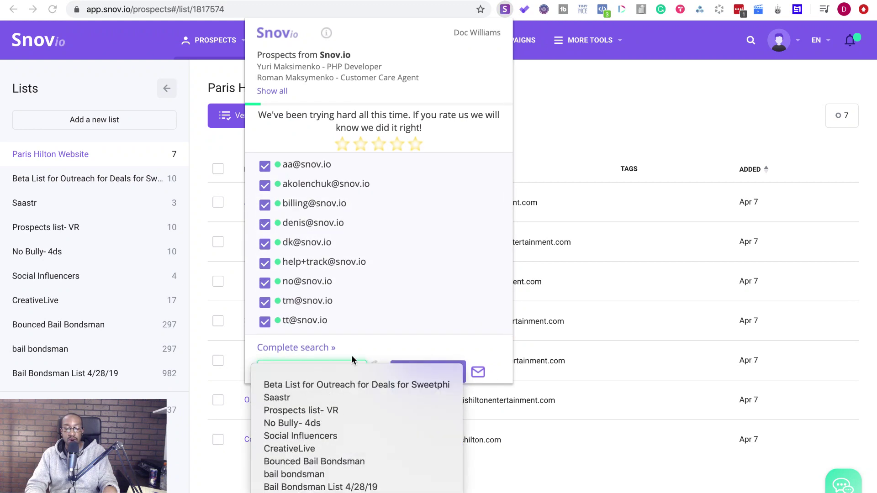
click(487, 341)
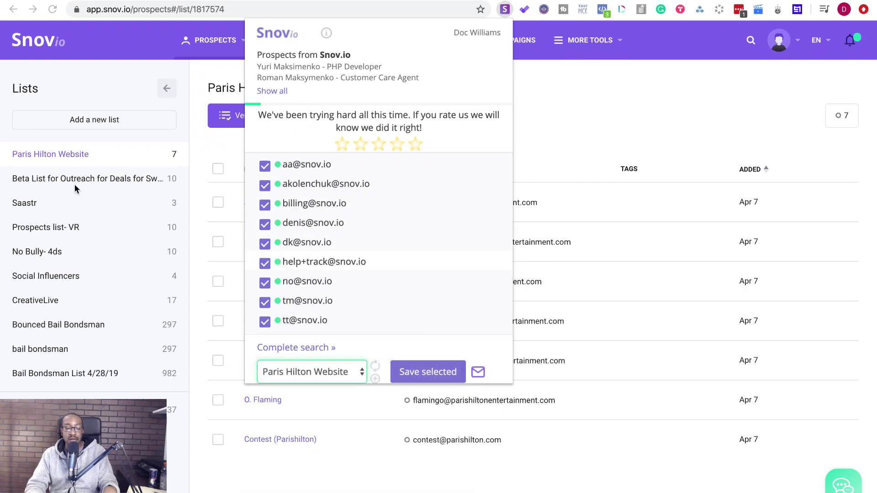
click(113, 75)
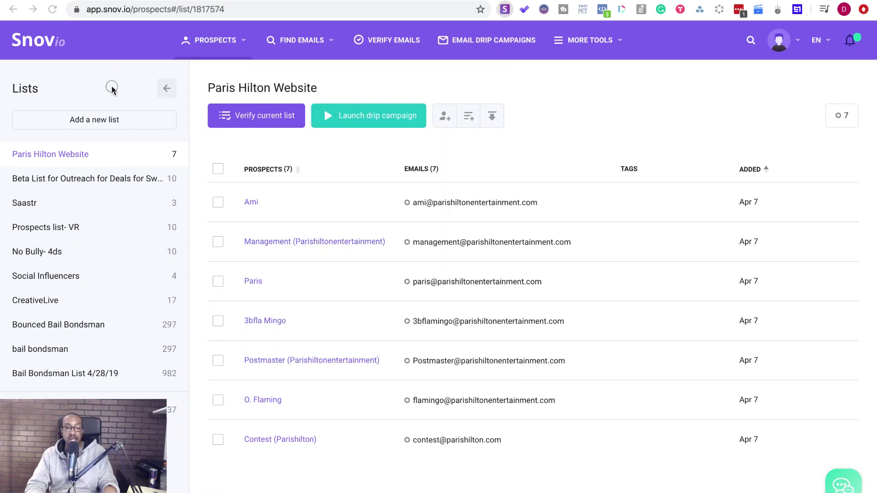
Step: Collapse the prospect lists beside the Paris Hilton Website list and look over the available Snov.io tools
click(167, 88)
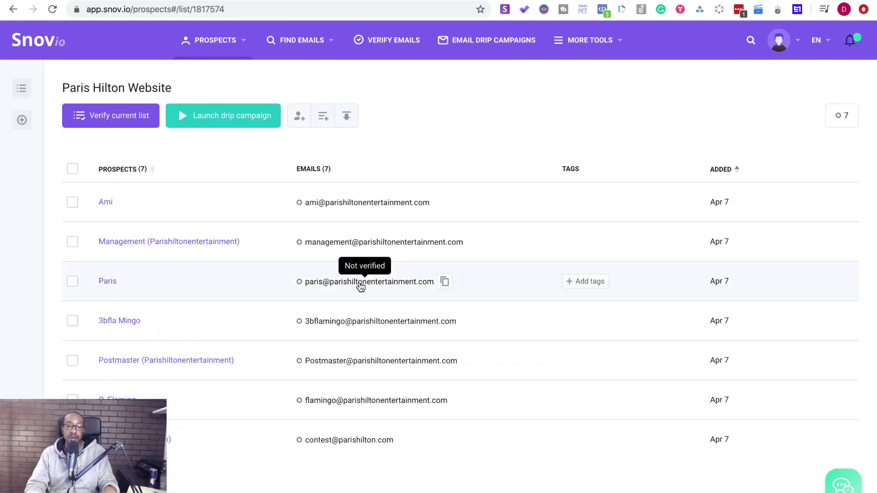
mouse_move(242, 49)
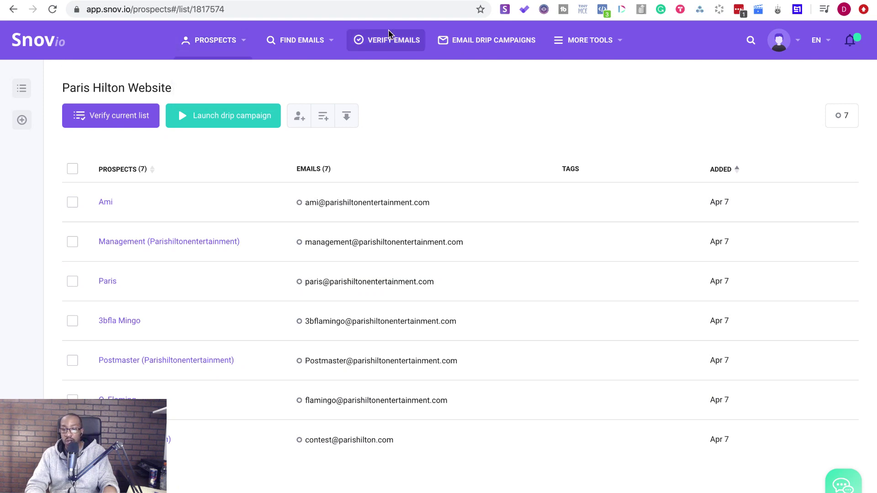
mouse_move(575, 43)
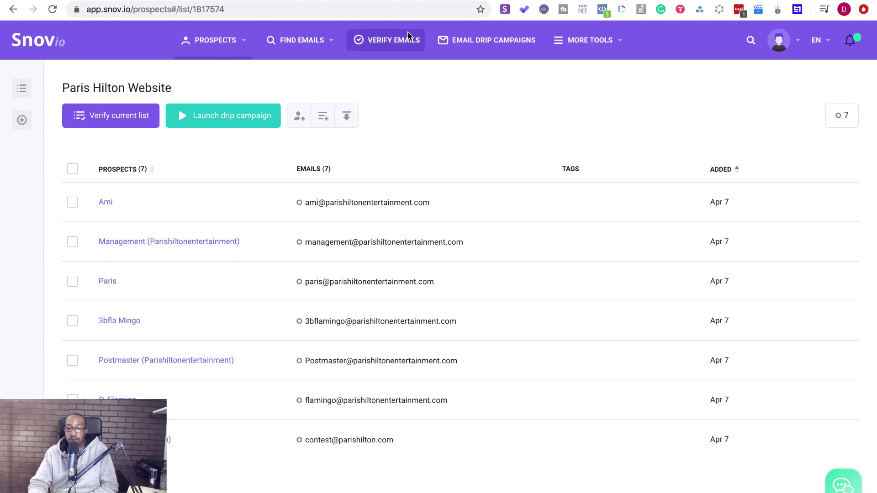
Step: Open the statistics of Bail Bondsman Drip Campaign 1 from the email drip campaigns list
click(482, 50)
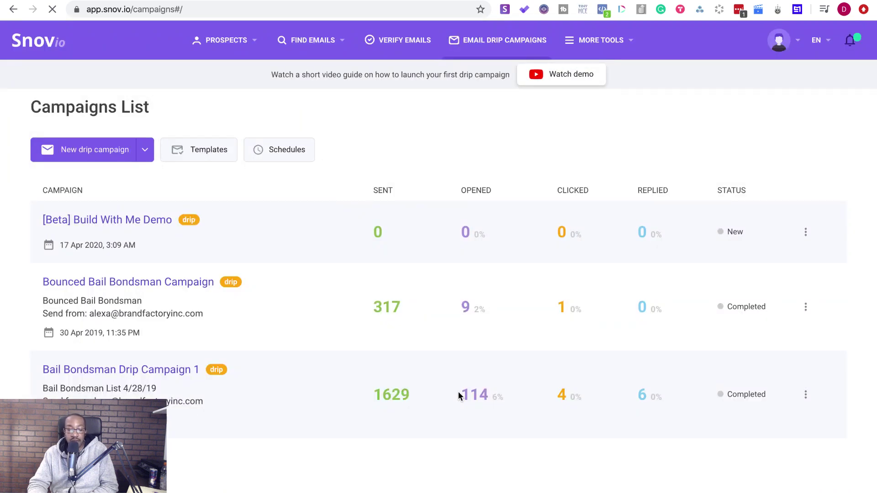
click(807, 395)
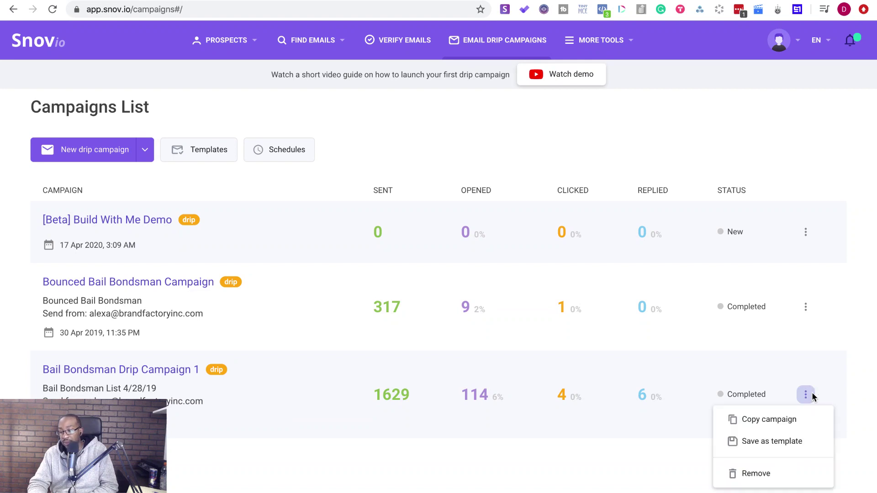
click(235, 410)
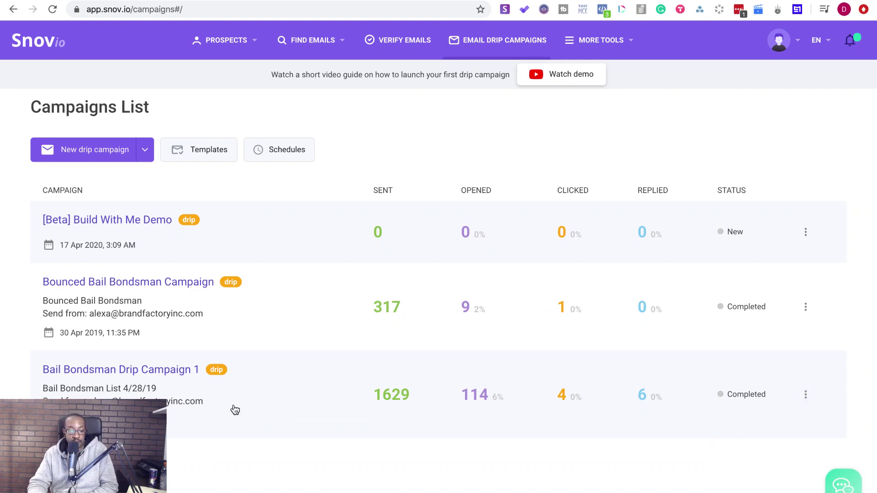
click(187, 370)
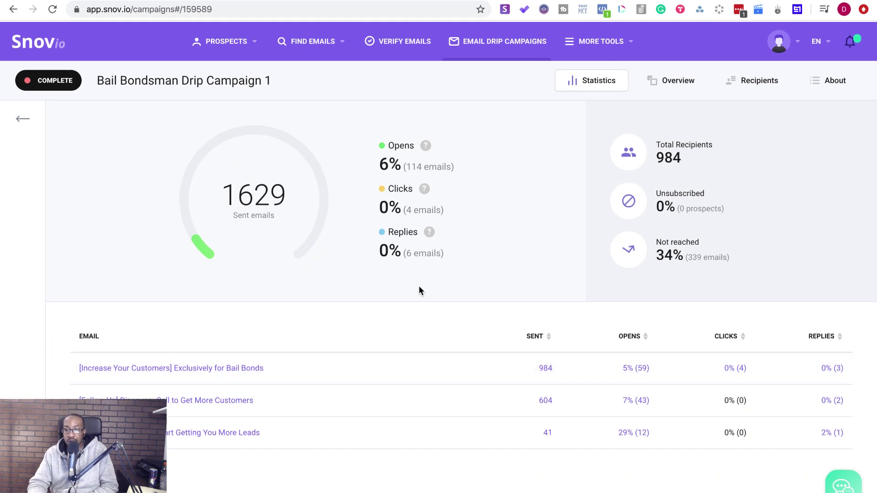
Step: Examine the campaign's settings, its recipients and the full workflow overview from the start block to the goal
click(828, 81)
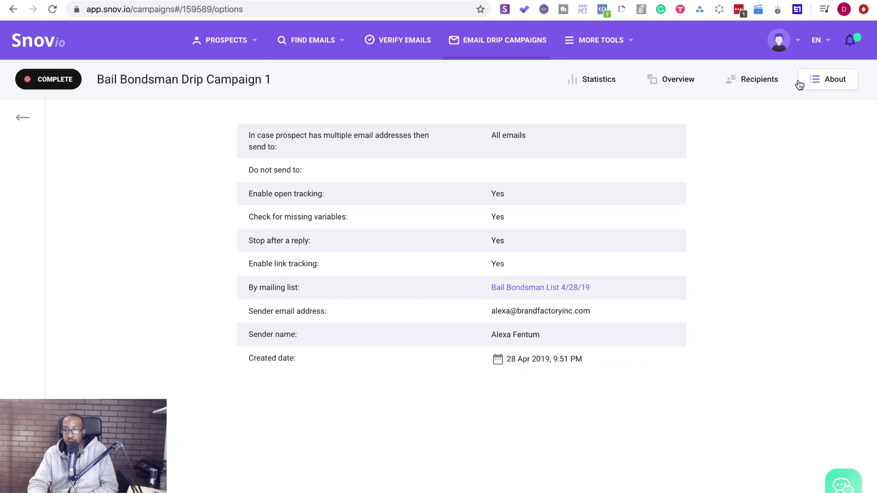
click(772, 84)
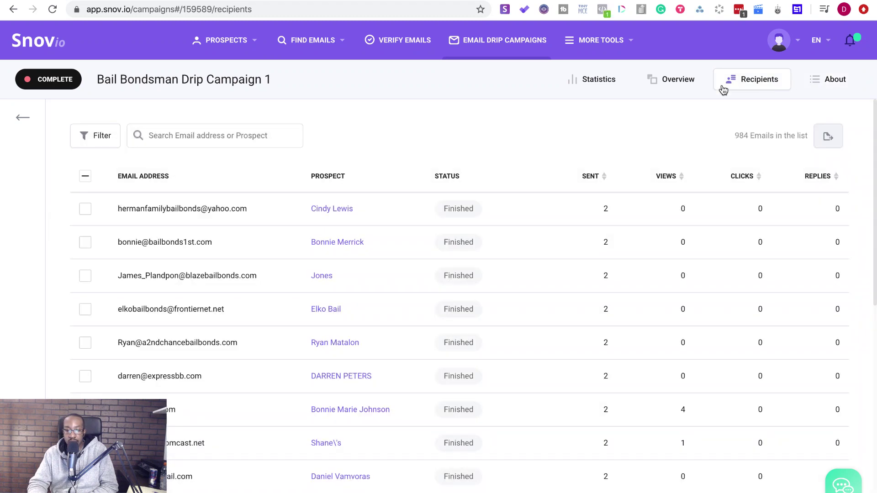
click(682, 85)
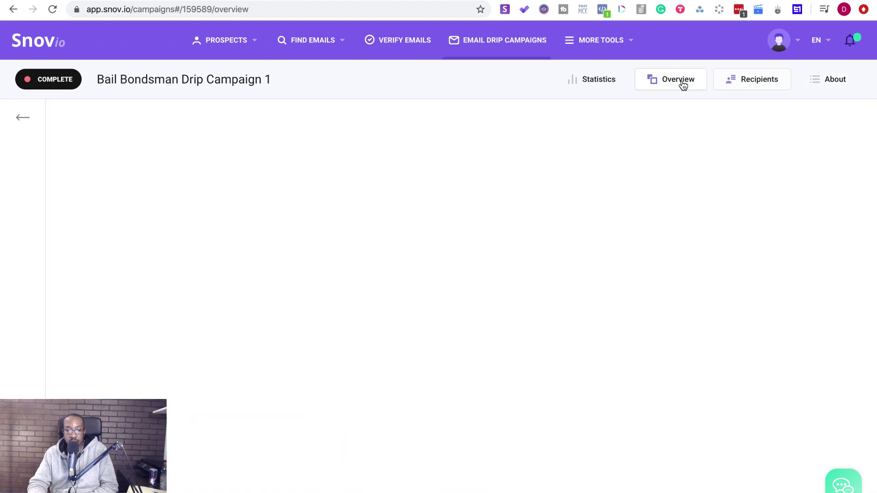
scroll(667, 245, down, 10)
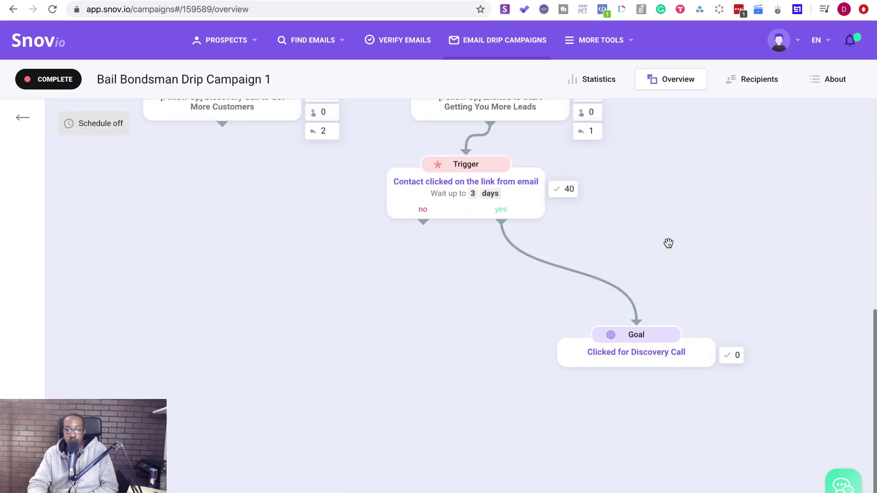
scroll(668, 243, up, 10)
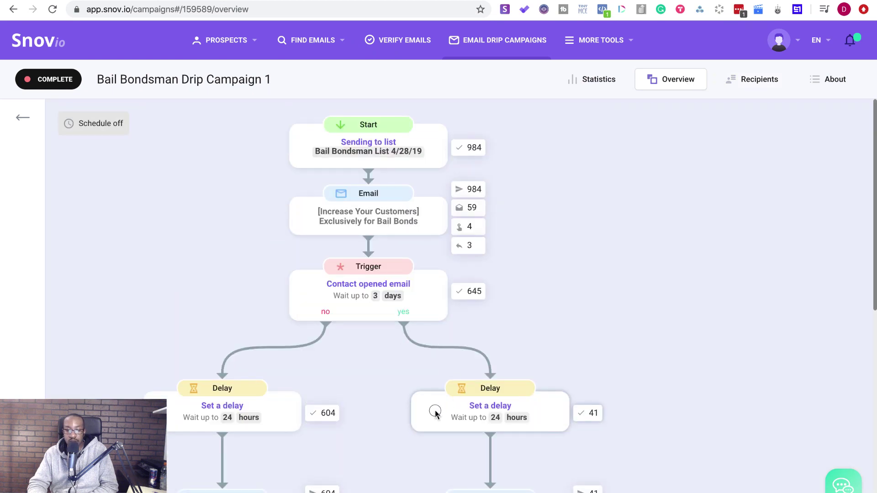
scroll(596, 360, down, 10)
scroll(597, 361, up, 10)
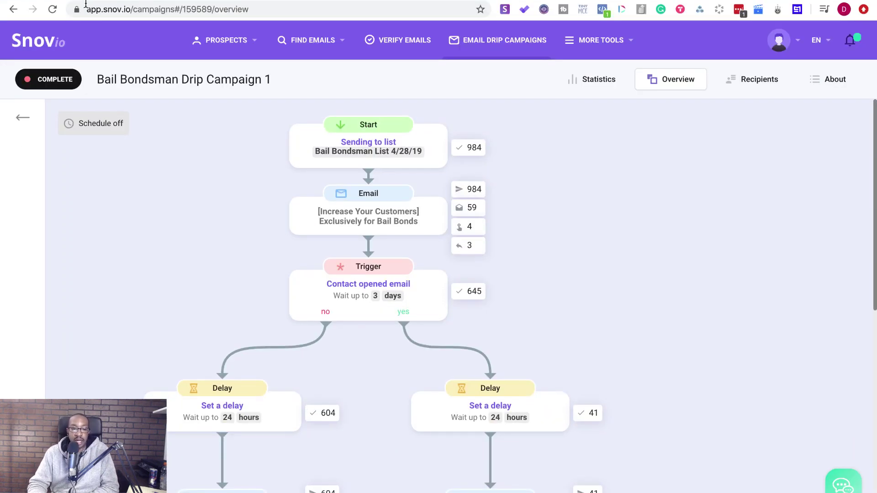
Step: Switch to the Snovio Build W/Me page in Notion and review its business ideas, first three steps and campaign email notes
click(87, 6)
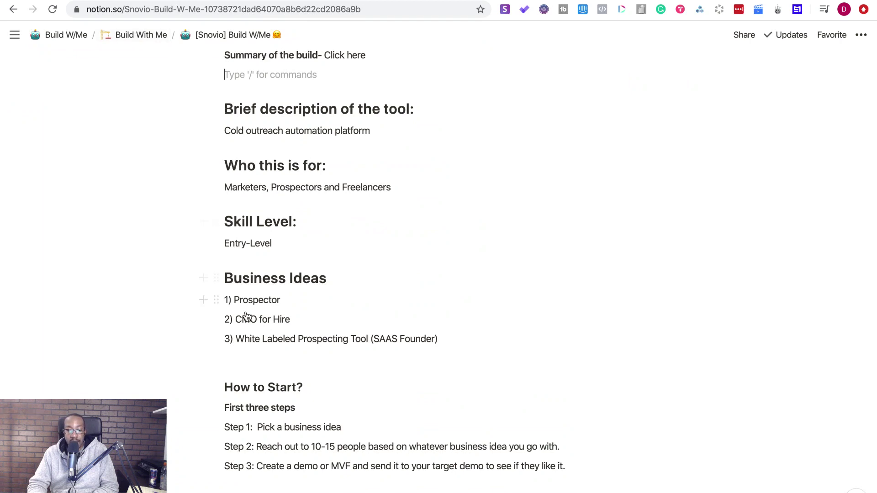
scroll(245, 315, down, 4)
scroll(244, 315, up, 4)
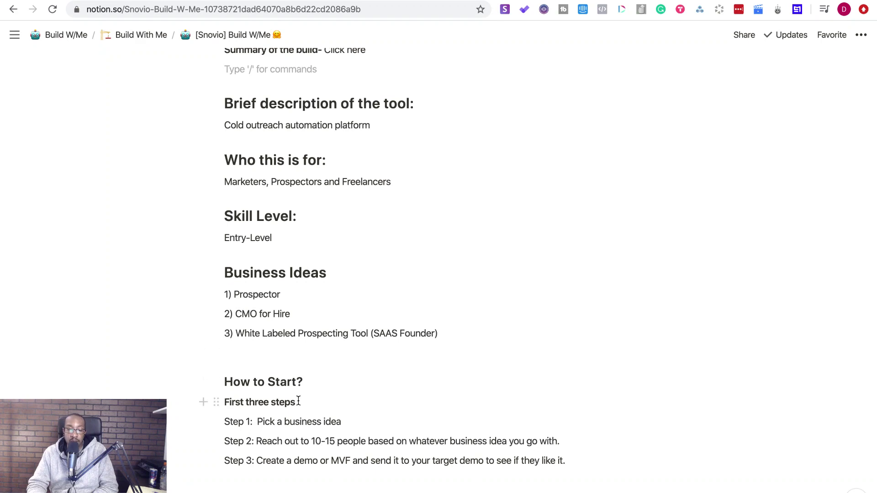
scroll(296, 395, up, 10)
scroll(297, 393, down, 20)
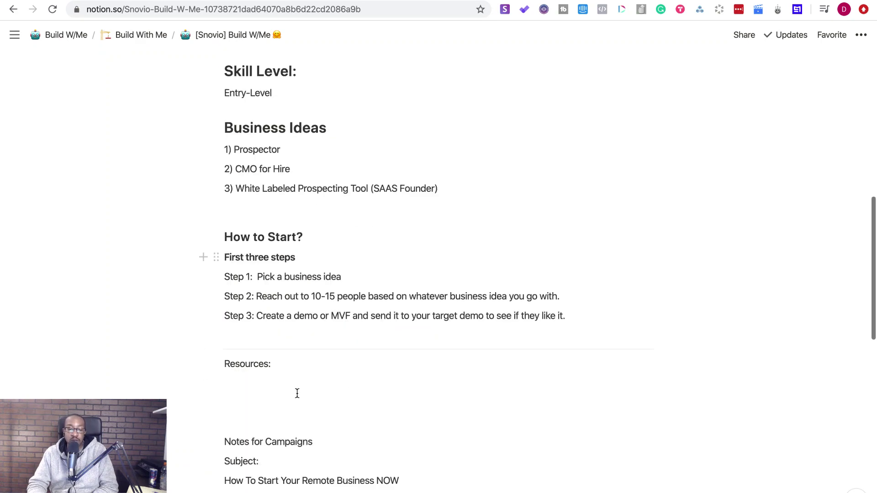
scroll(297, 393, up, 5)
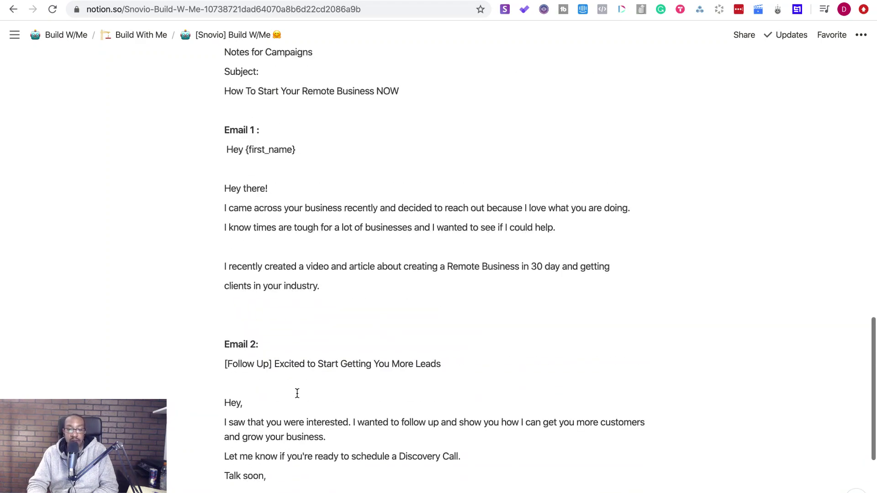
scroll(297, 393, up, 10)
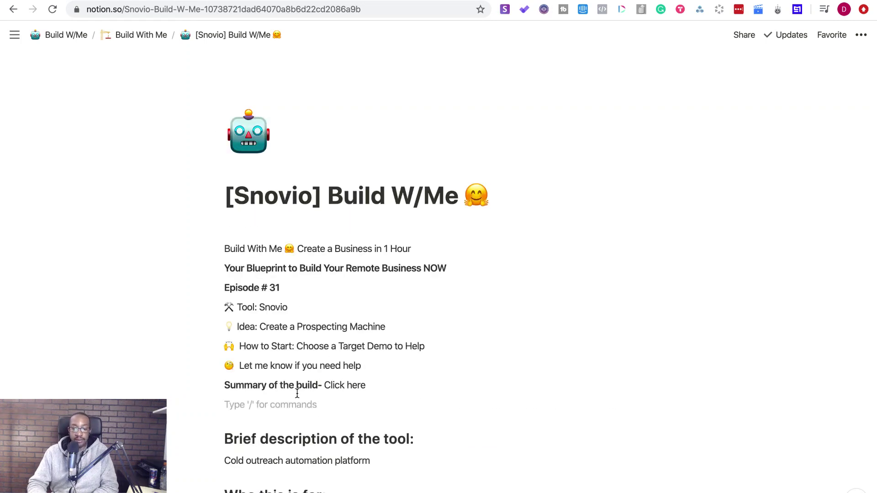
Step: Take the browser window out of full screen and view the Email 2 follow-up text at the end of the Notion page
mouse_move(297, 1)
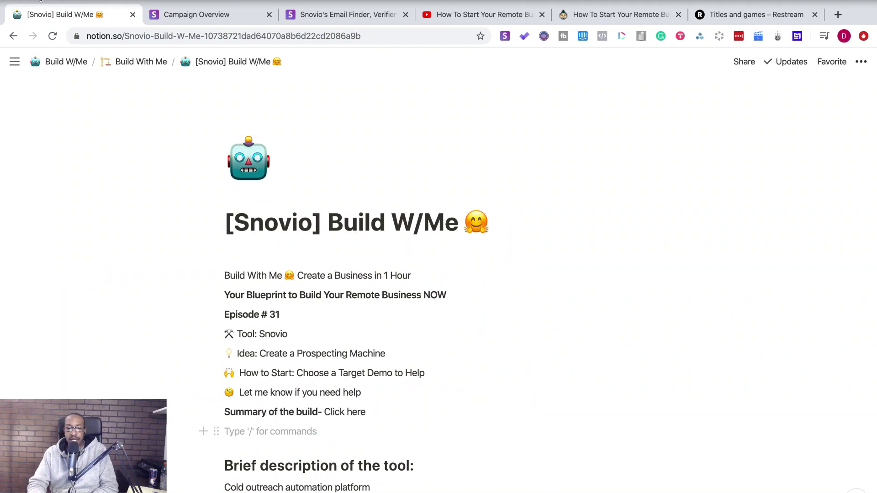
click(40, 1)
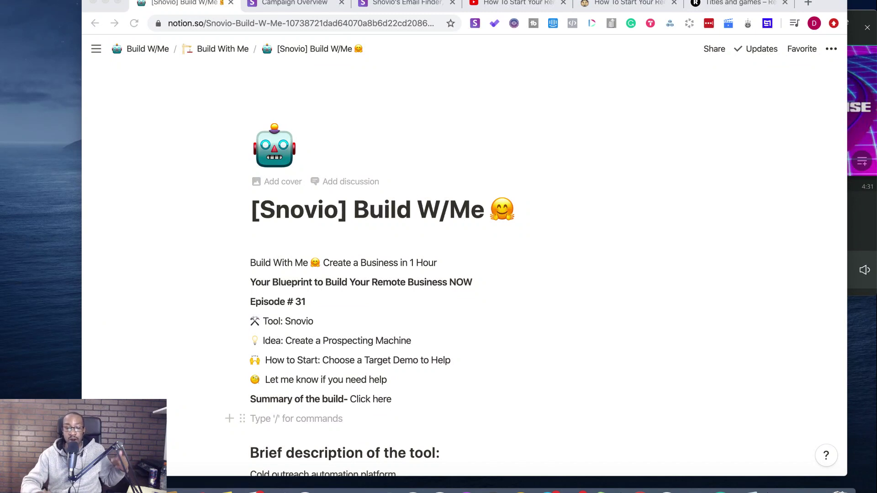
click(777, 212)
scroll(777, 211, down, 20)
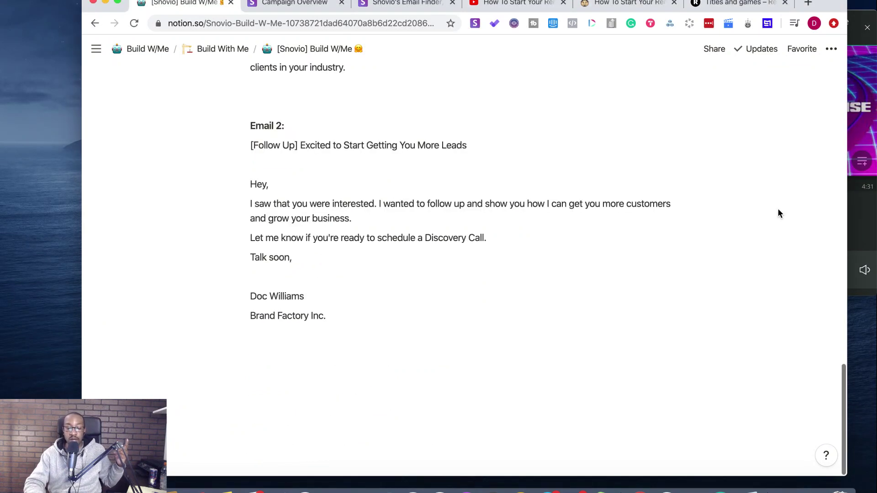